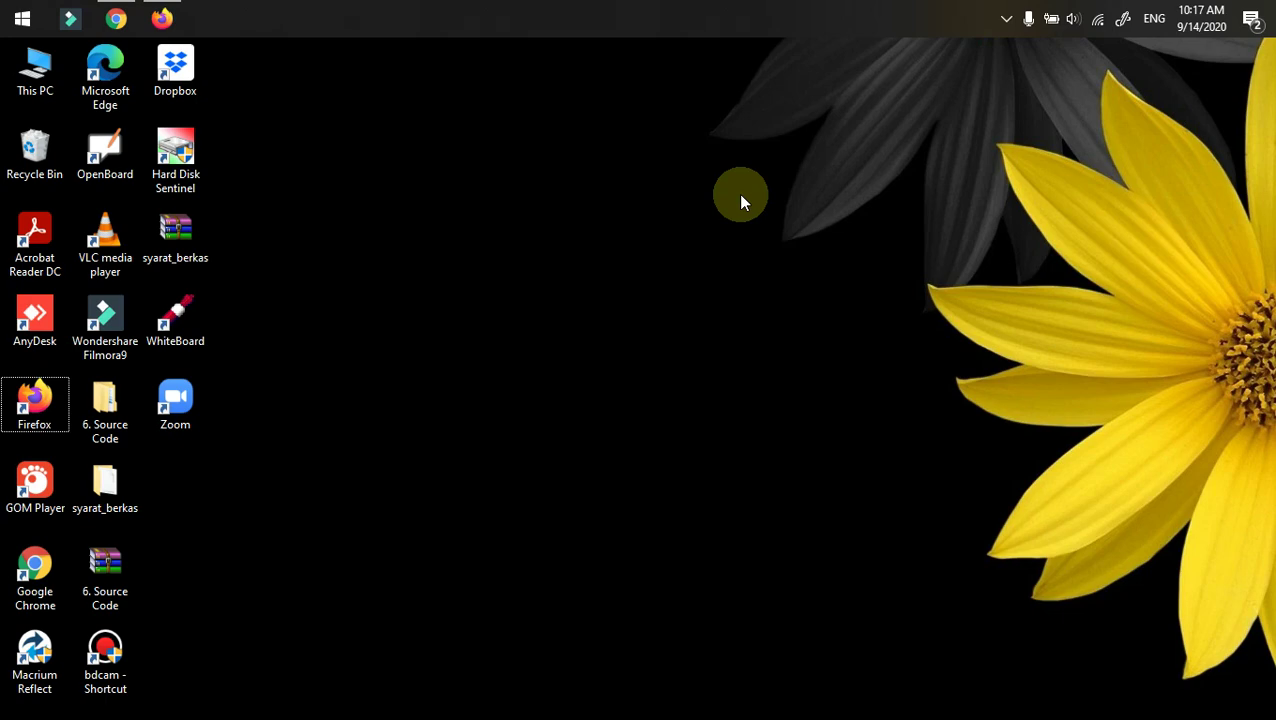
- Open the D3TT Final Project guide page in Firefox and scroll to the template downloads
{"action": "left_click", "coordinate": [160, 18]}
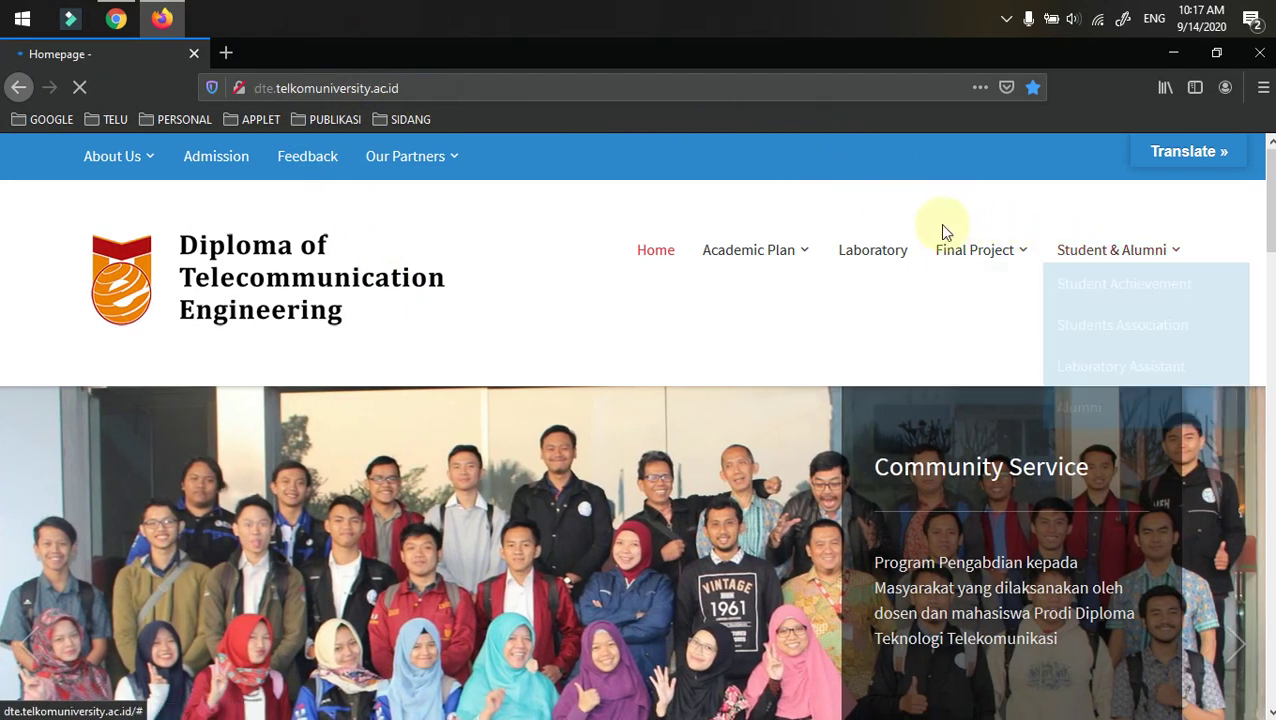
{"action": "mouse_move", "coordinate": [1022, 247]}
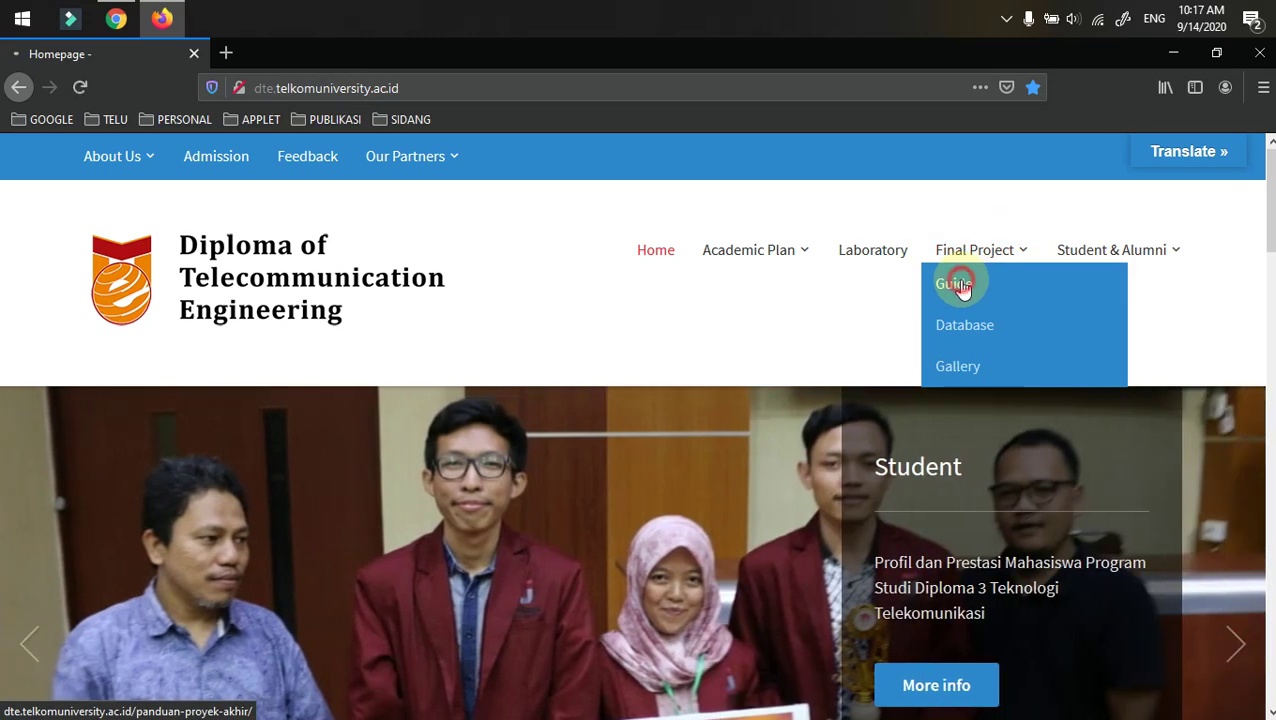
{"action": "left_click", "coordinate": [961, 287]}
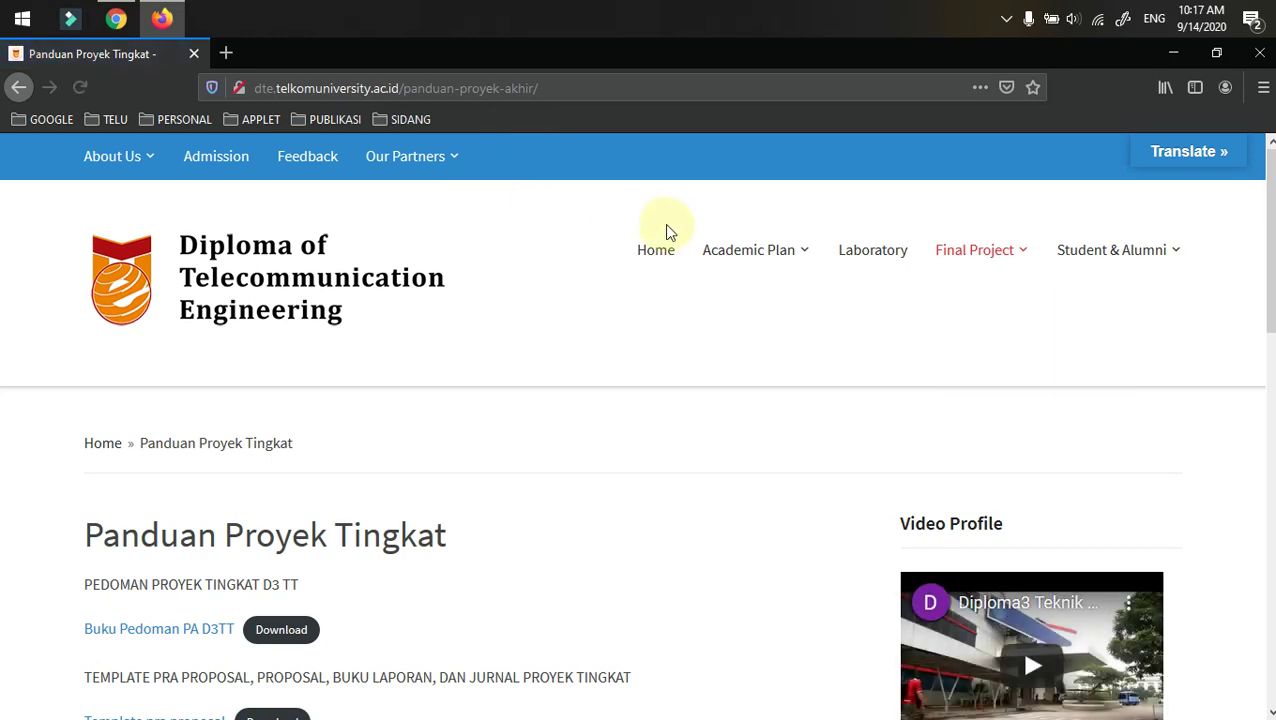
{"action": "scroll", "coordinate": [640, 300], "scroll_direction": "down", "scroll_amount": 4}
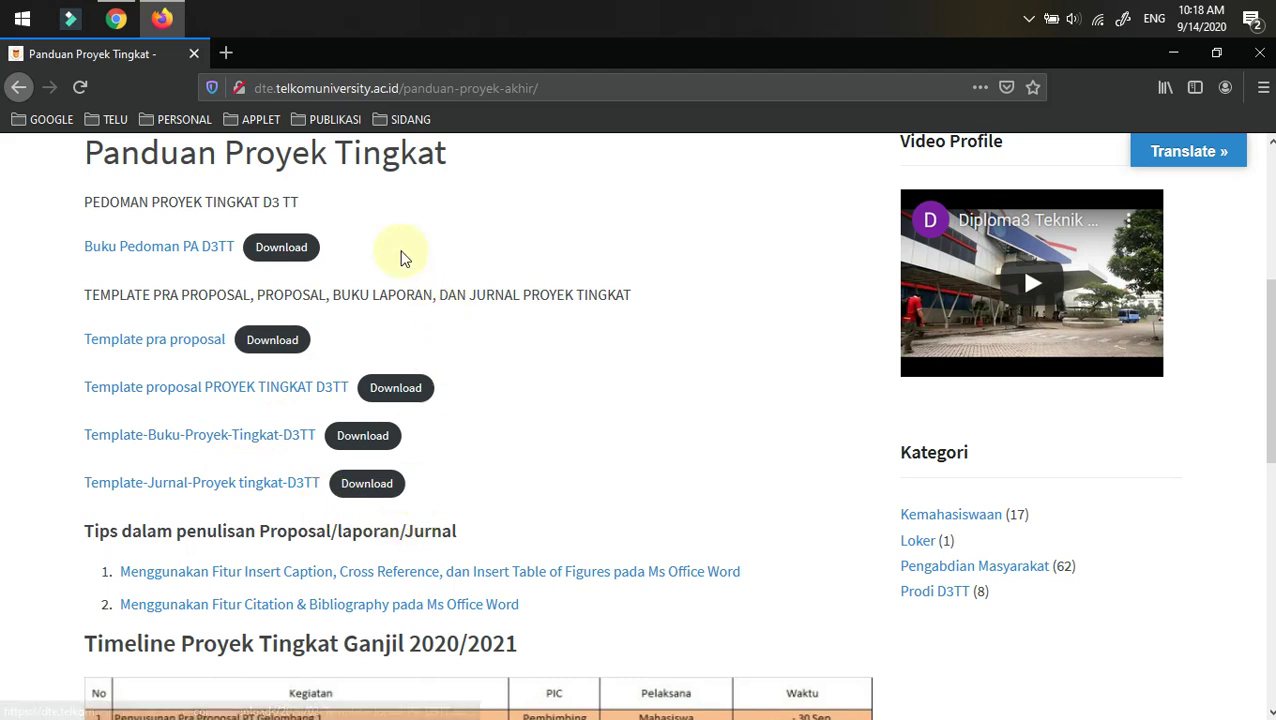
{"action": "scroll", "coordinate": [334, 280], "scroll_direction": "down", "scroll_amount": 2}
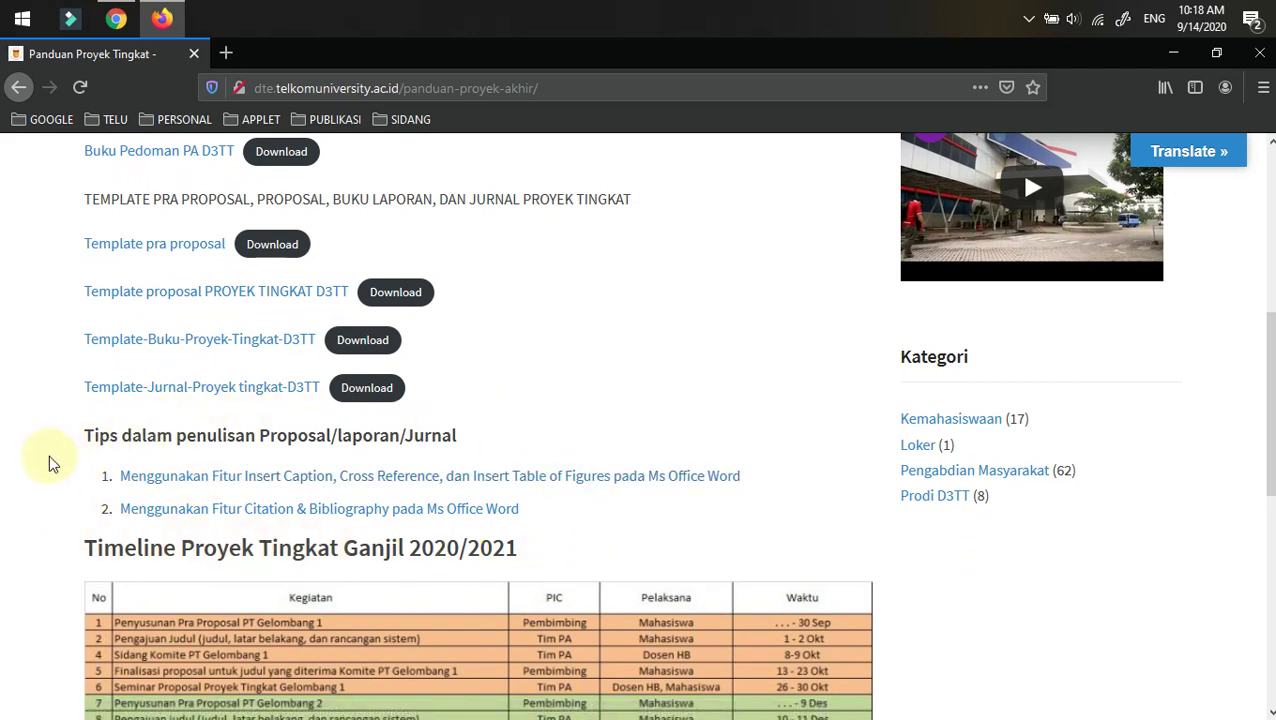
- Read past the 2020/2021 timeline to the Prosedur sections and open the Pra PA registration site
{"action": "scroll", "coordinate": [20, 447], "scroll_direction": "down", "scroll_amount": 3}
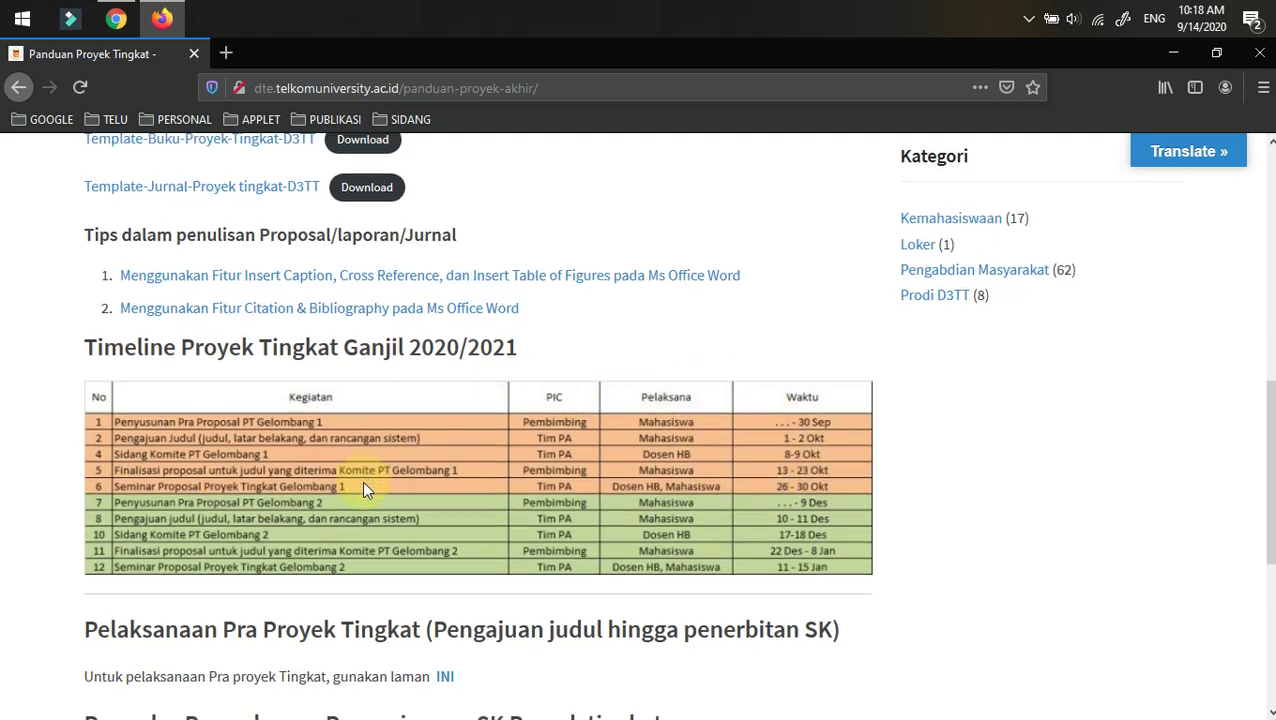
{"action": "scroll", "coordinate": [363, 488], "scroll_direction": "down", "scroll_amount": 4}
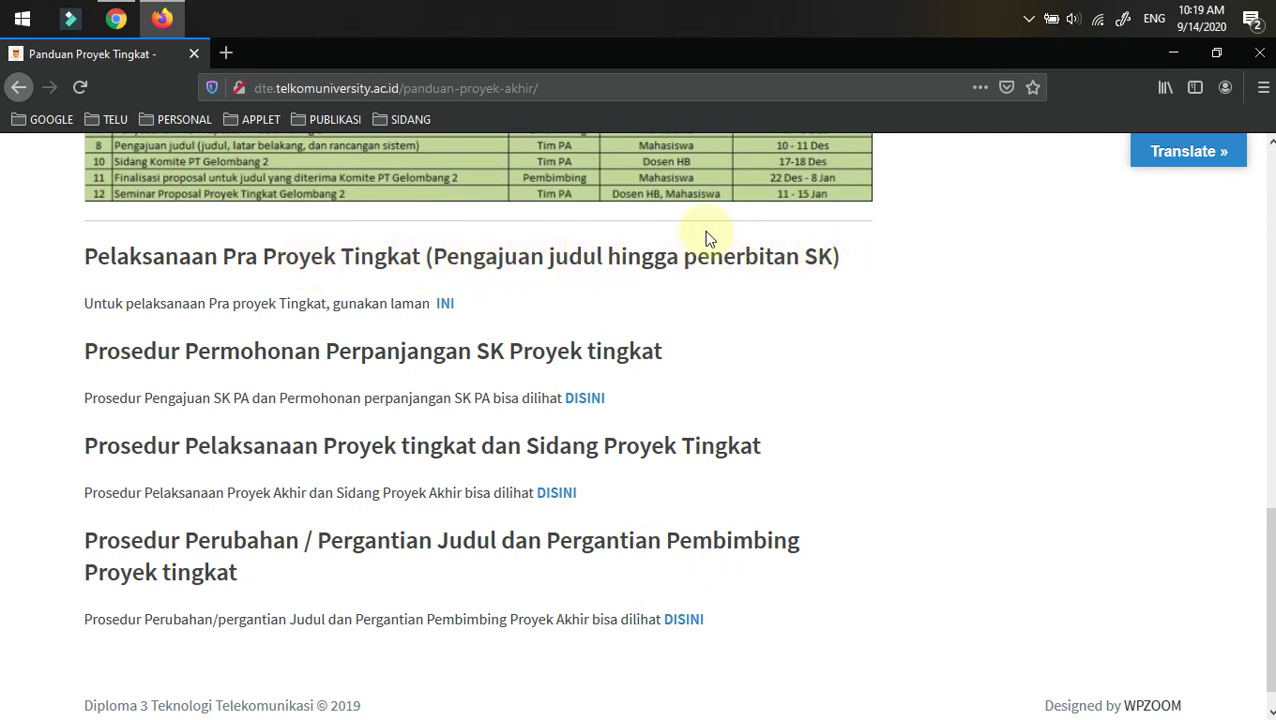
{"action": "left_click", "coordinate": [444, 304]}
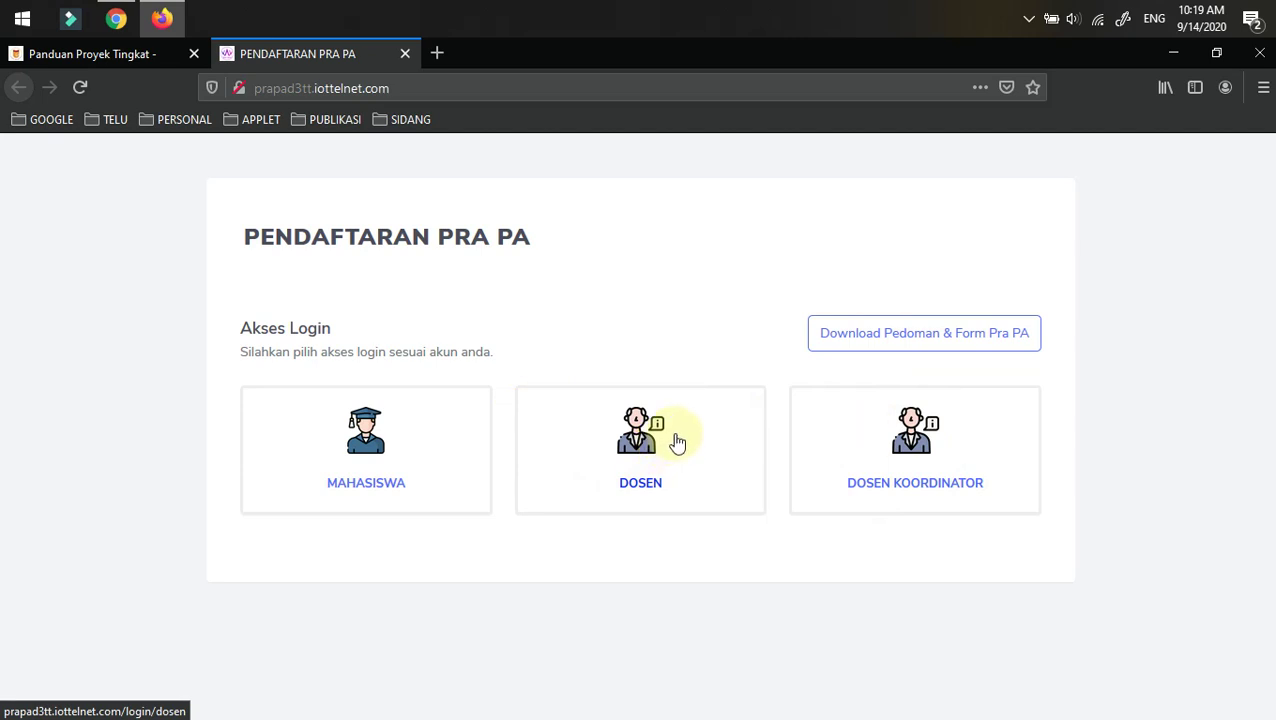
- Go to the Mahasiswa login page with NIM and Password fields
{"action": "left_click", "coordinate": [367, 438]}
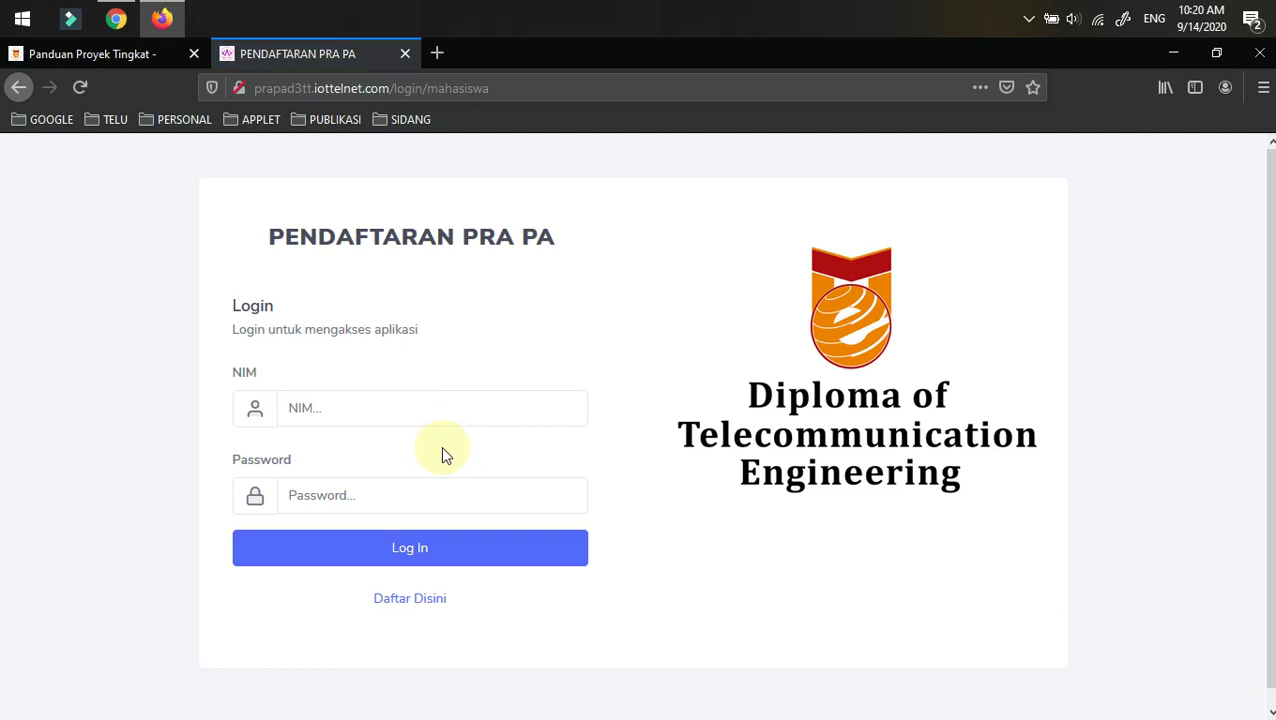
{"action": "scroll", "coordinate": [441, 446], "scroll_direction": "down", "scroll_amount": 1}
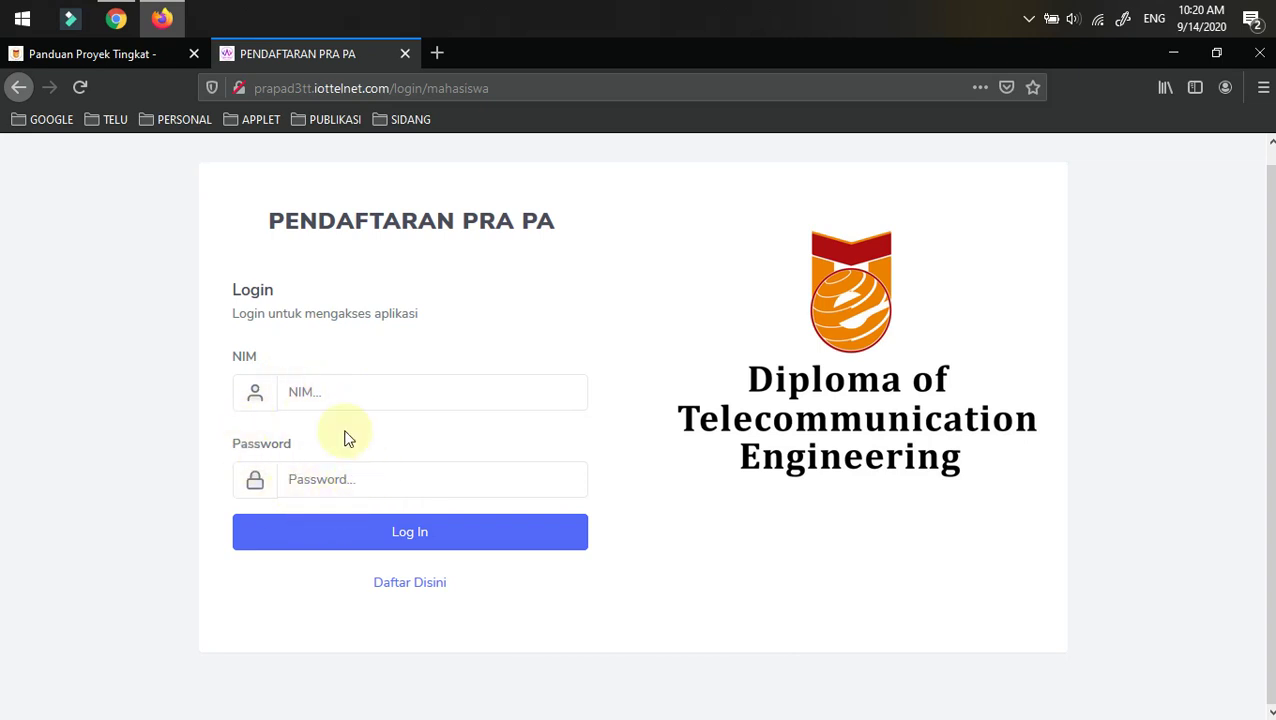
- Start a new account registration with the student's full name and NIM
{"action": "left_click", "coordinate": [415, 584]}
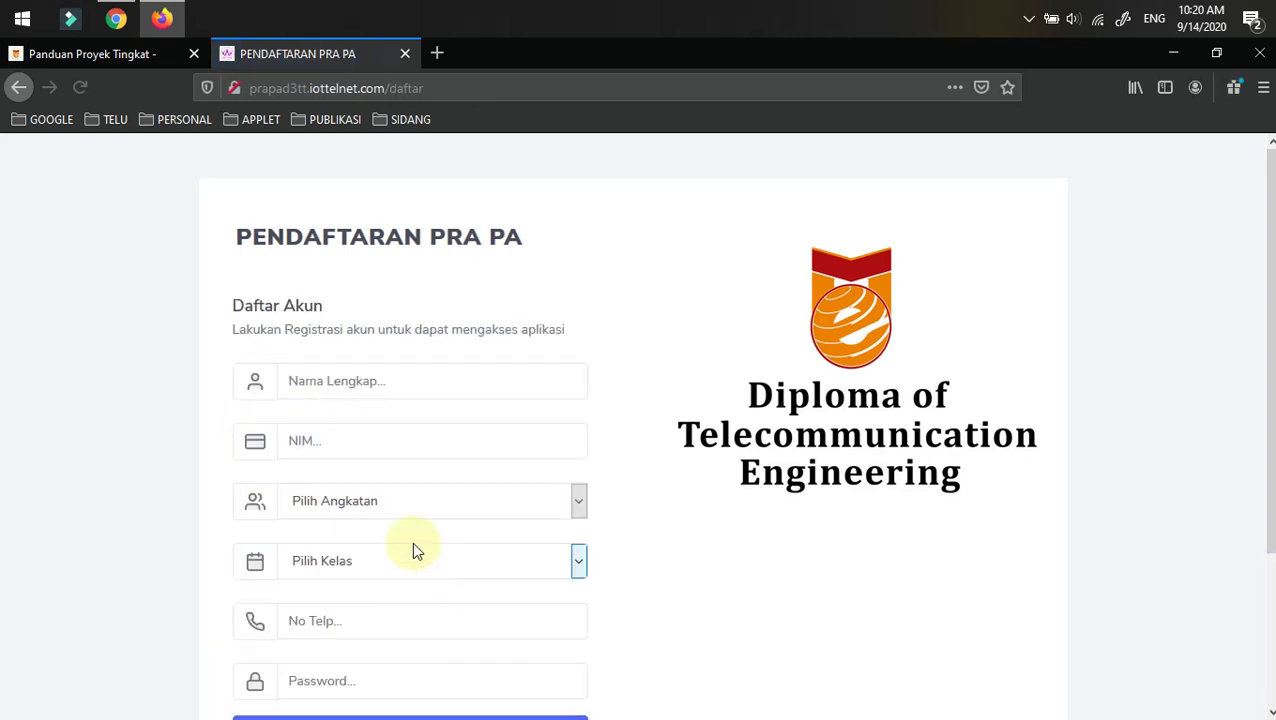
{"action": "scroll", "coordinate": [400, 480], "scroll_direction": "down", "scroll_amount": 3}
{"action": "scroll", "coordinate": [345, 270], "scroll_direction": "up", "scroll_amount": 2}
{"action": "left_click", "coordinate": [341, 277]}
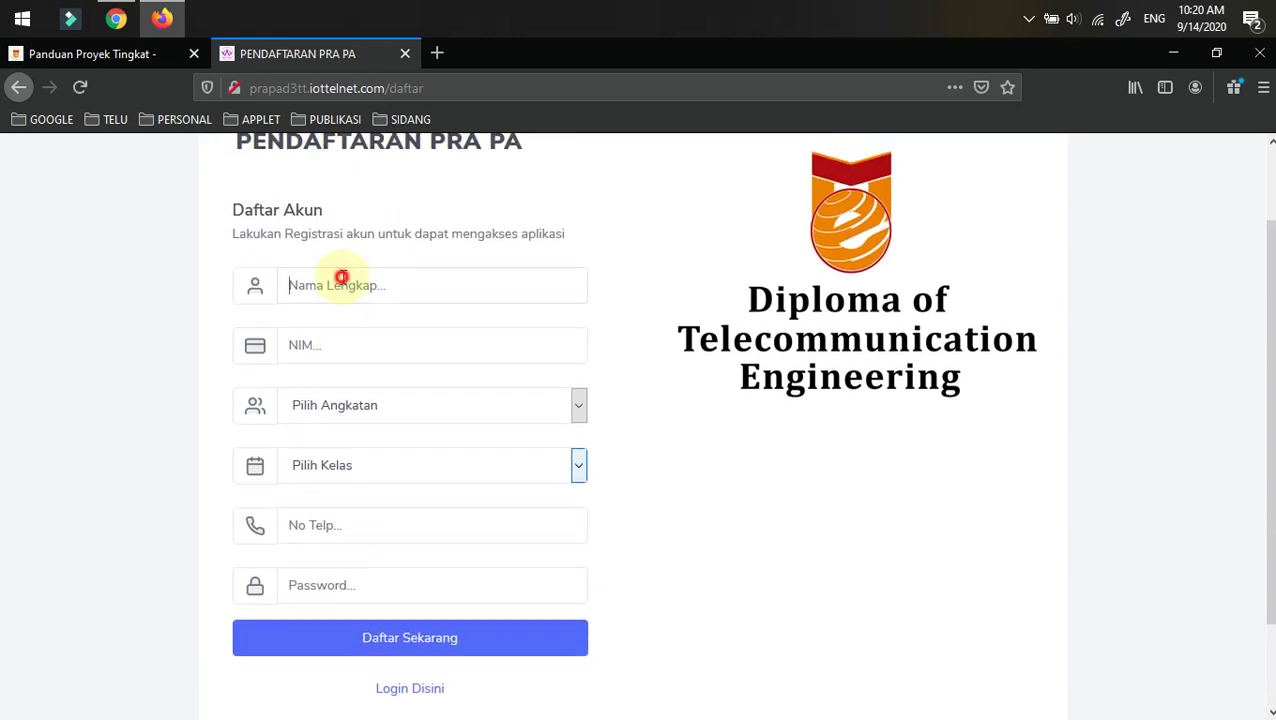
{"action": "type", "text": "m"}
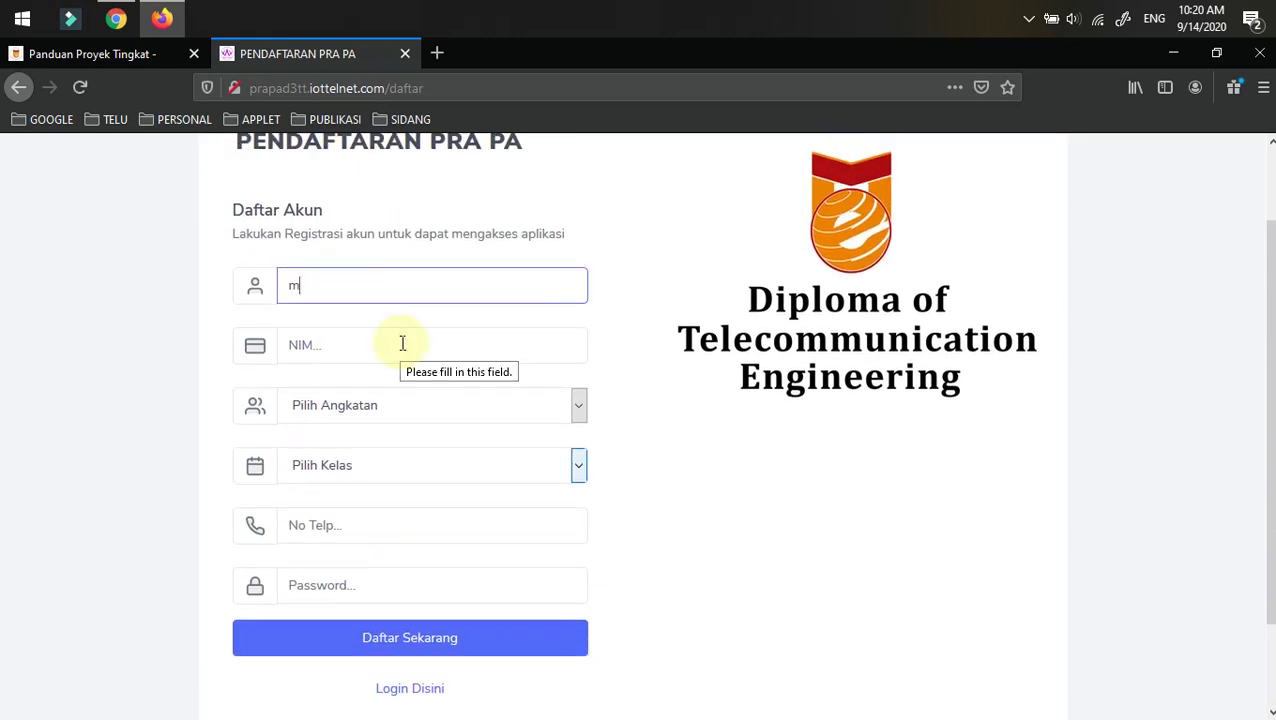
{"action": "type", "text": "ahasiswa A"}
{"action": "left_click", "coordinate": [402, 344]}
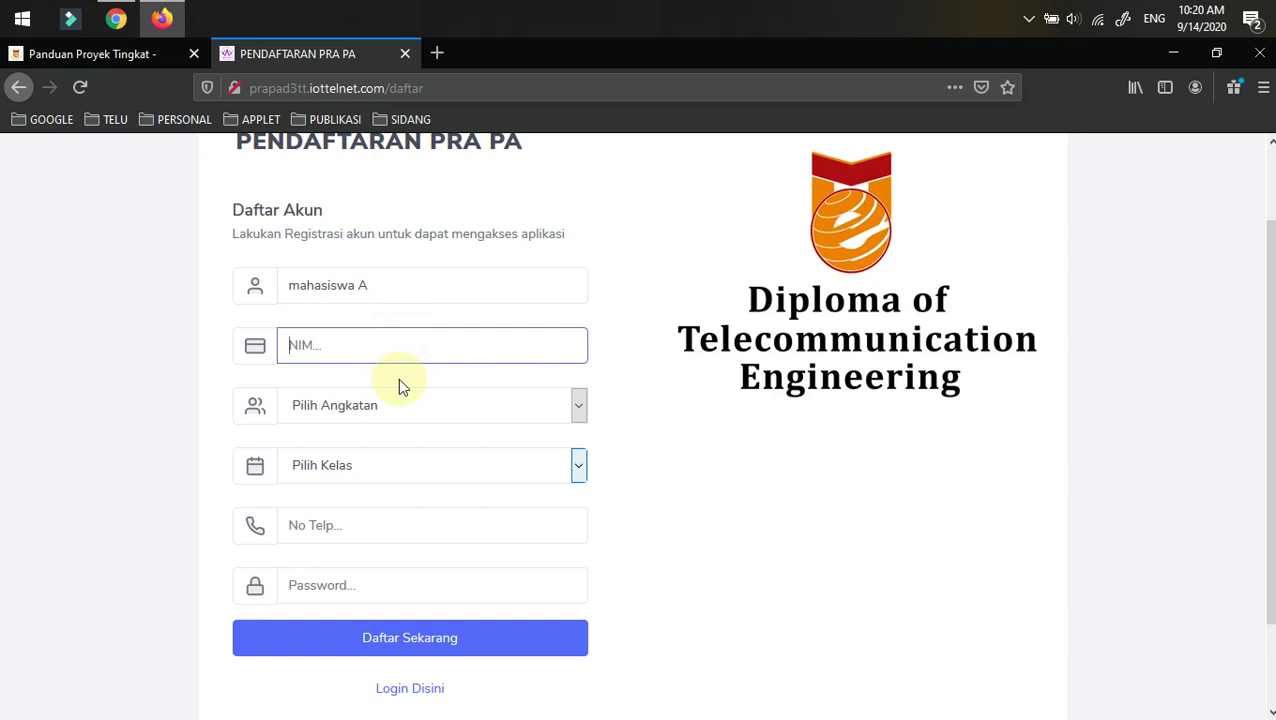
{"action": "type", "text": "1234567"}
{"action": "left_click", "coordinate": [121, 355]}
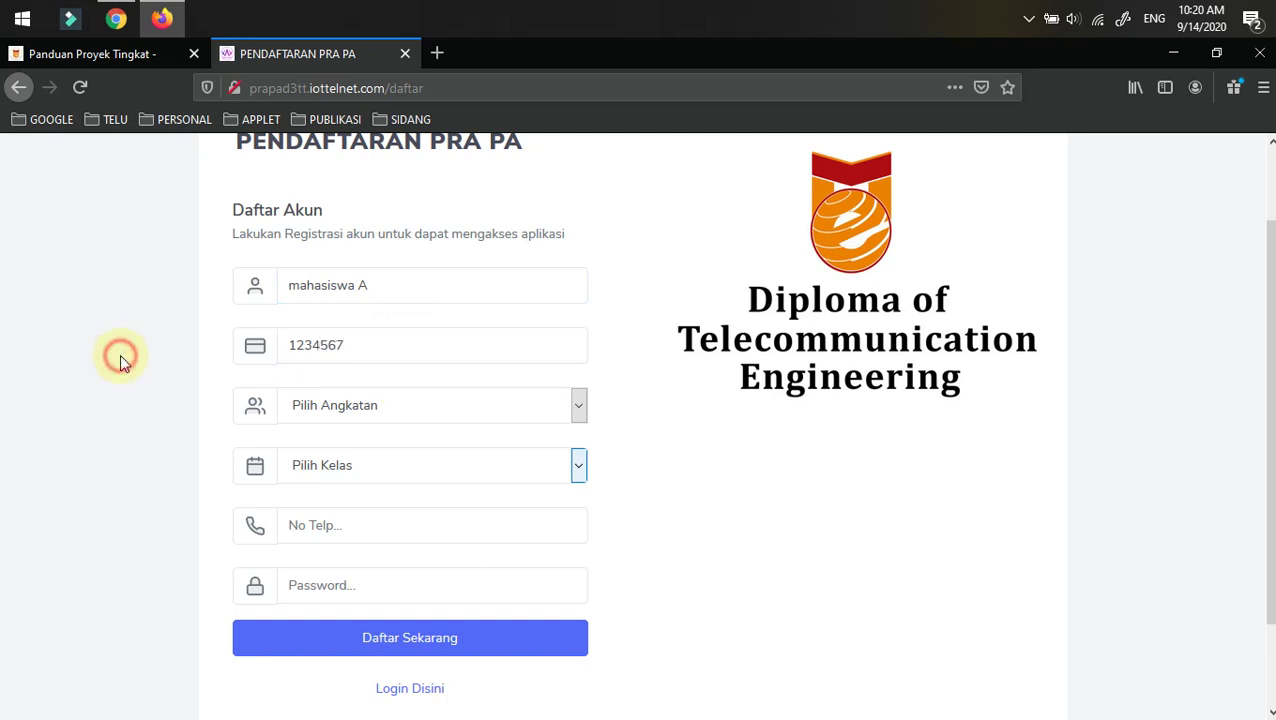
- Choose intake year 2017 and class D3TT-41-02
{"action": "left_click", "coordinate": [376, 418]}
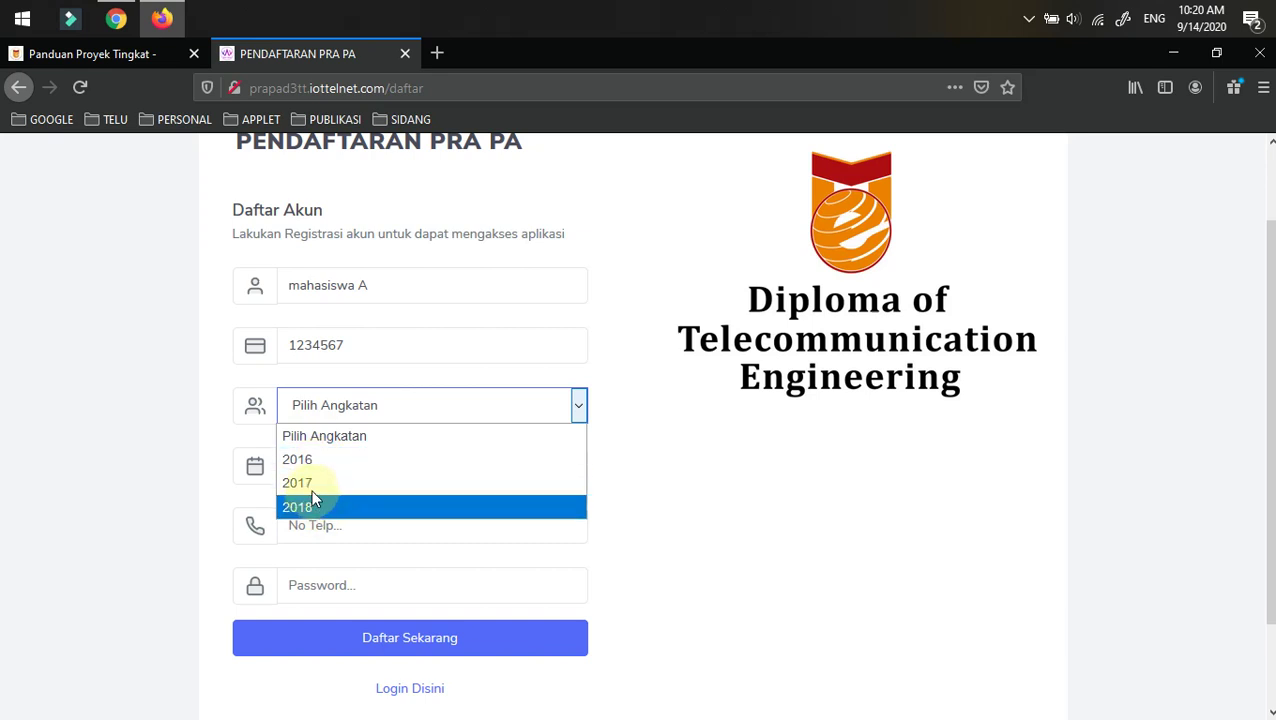
{"action": "left_click", "coordinate": [305, 483]}
{"action": "left_click", "coordinate": [349, 468]}
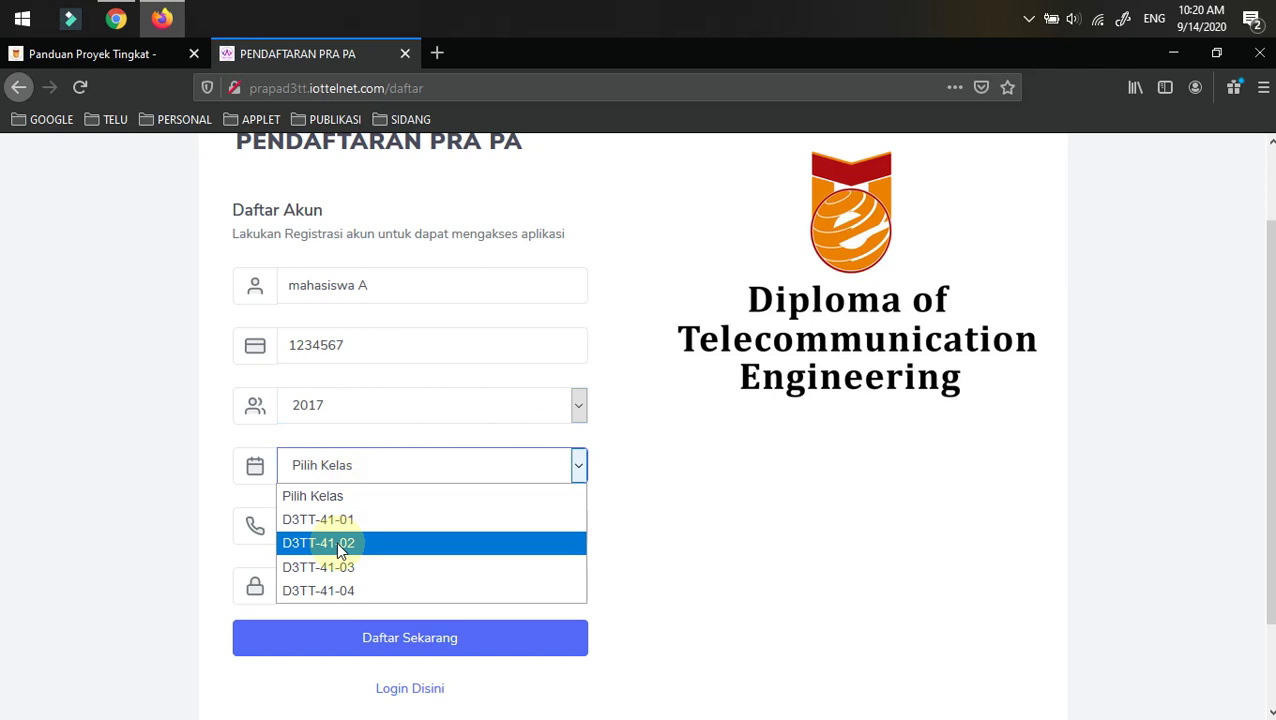
{"action": "left_click", "coordinate": [336, 541]}
- Enter the student's phone number and an account password, then submit the registration
{"action": "scroll", "coordinate": [142, 458], "scroll_direction": "down", "scroll_amount": 2}
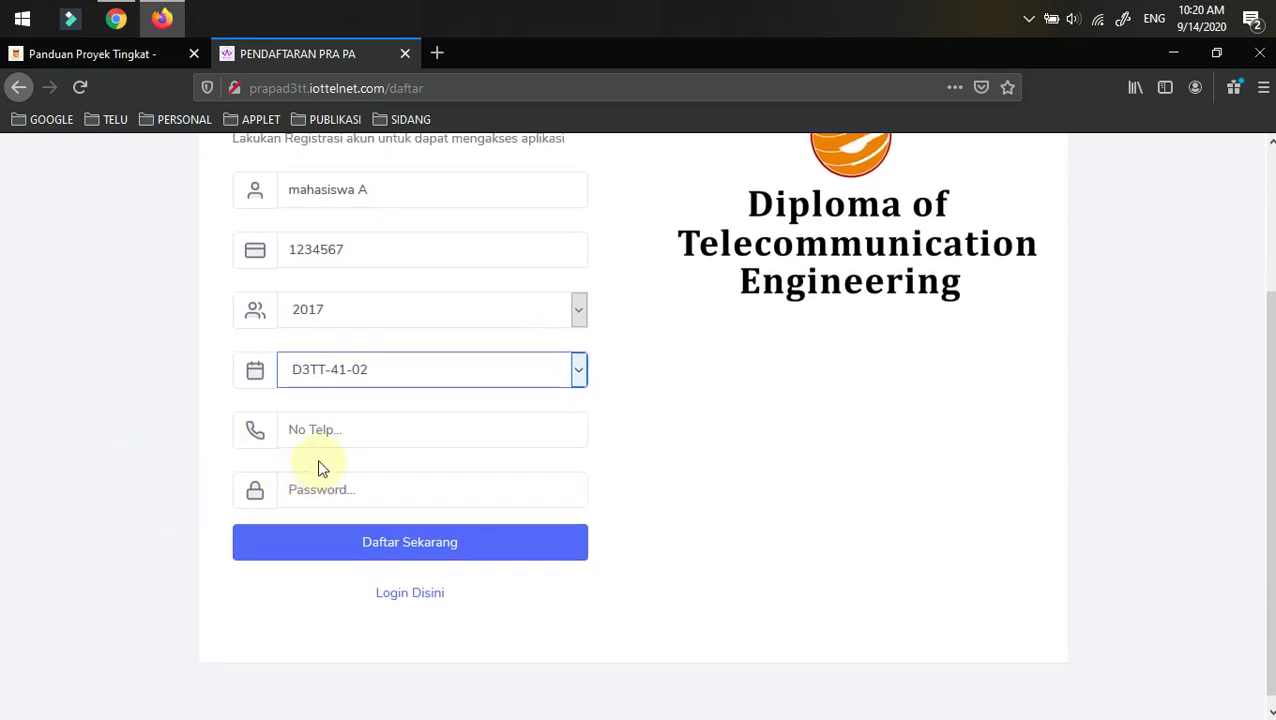
{"action": "left_click", "coordinate": [341, 431]}
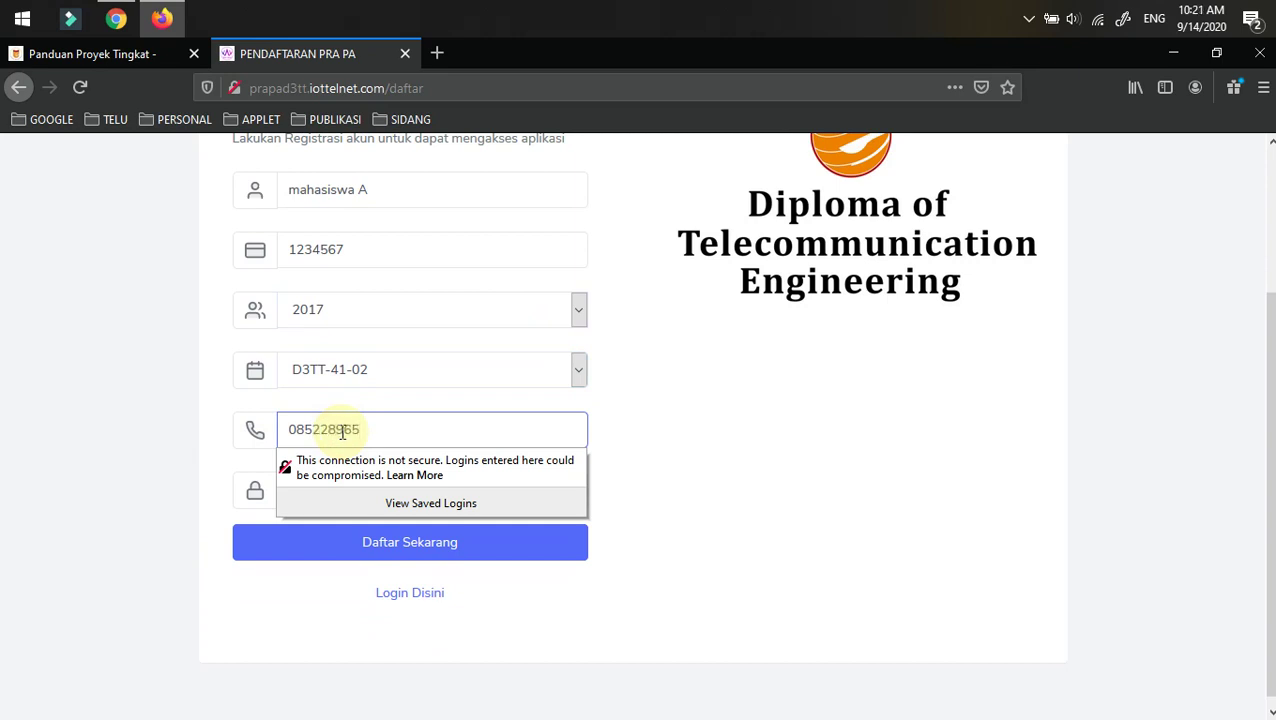
{"action": "left_click", "coordinate": [108, 420]}
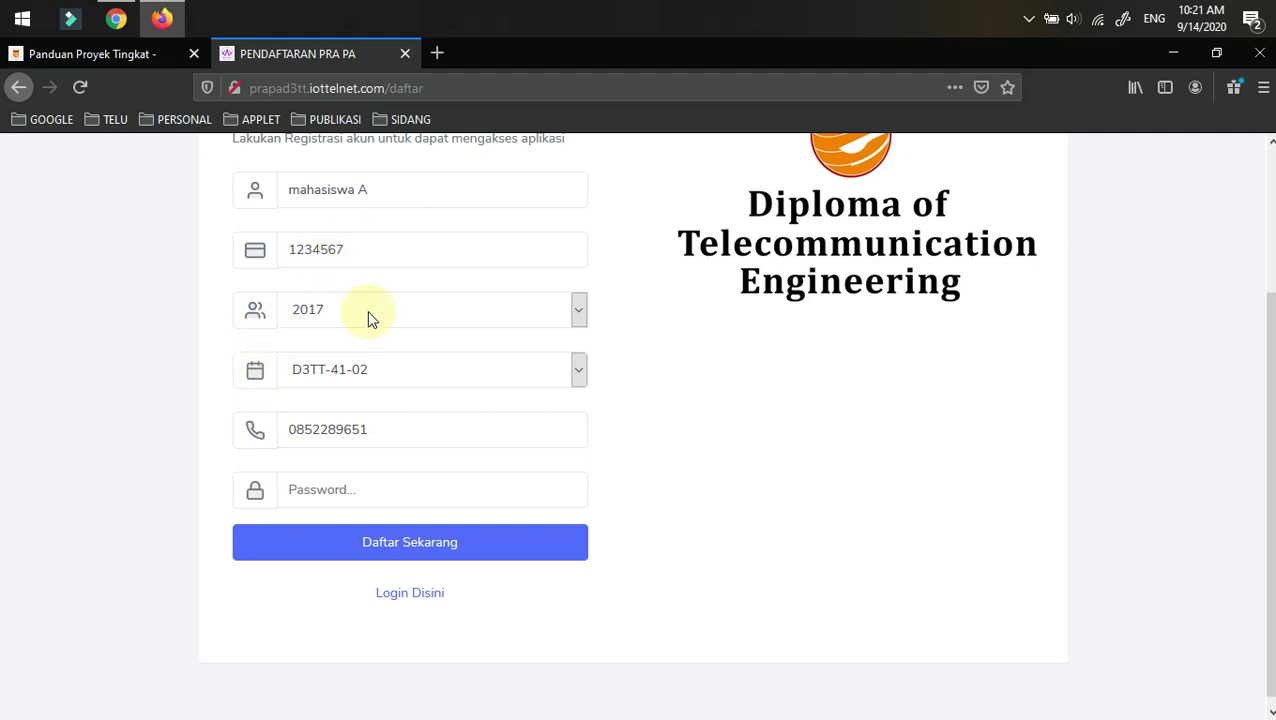
{"action": "left_click", "coordinate": [306, 494]}
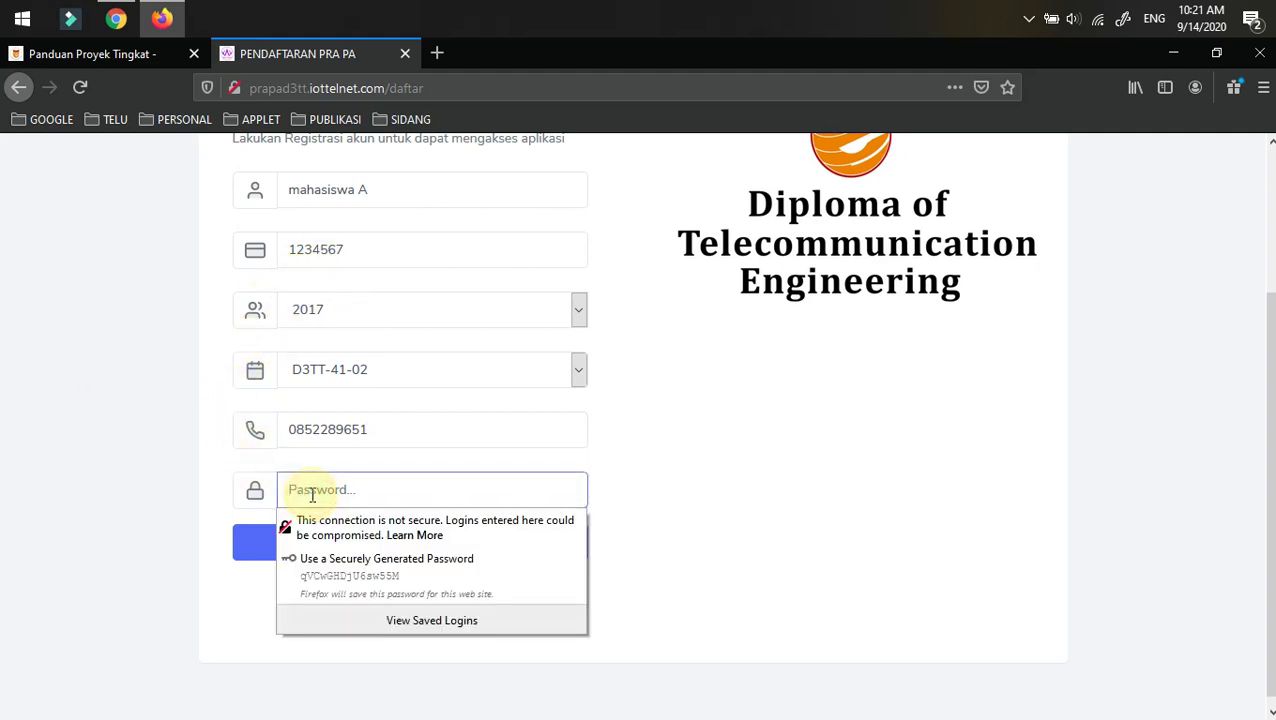
{"action": "type", "text": "1"}
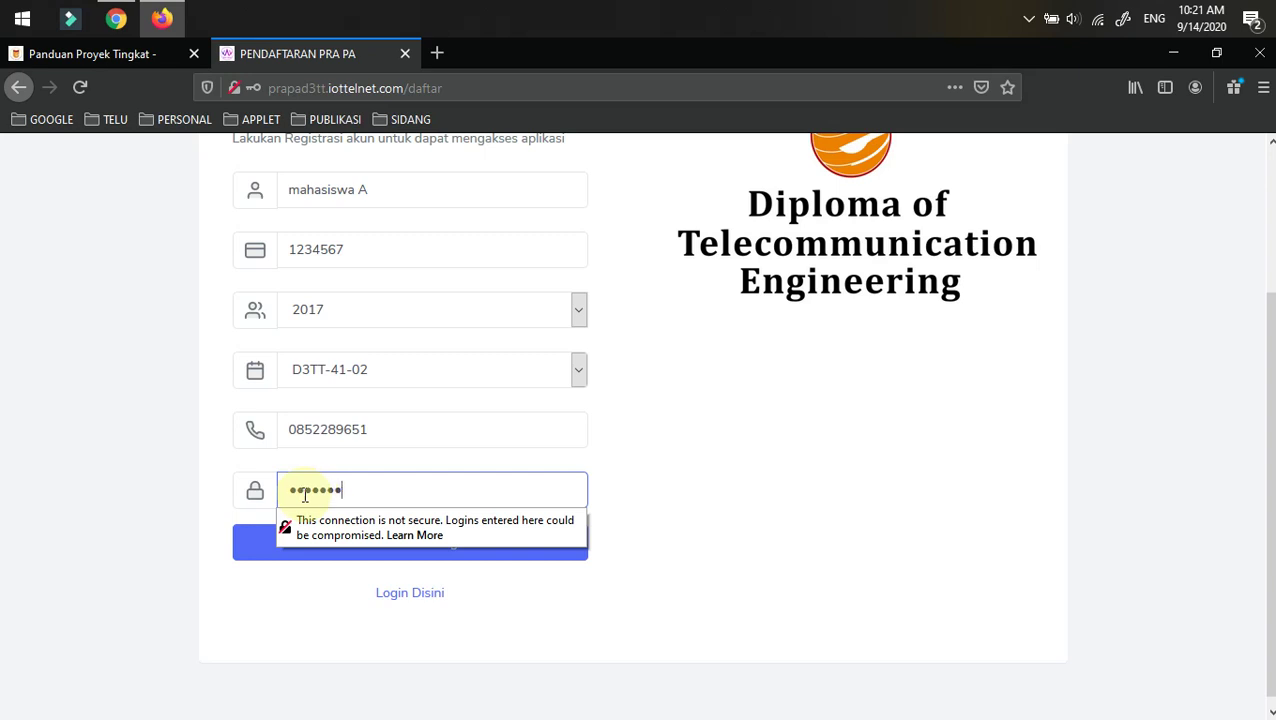
{"action": "left_click", "coordinate": [108, 421]}
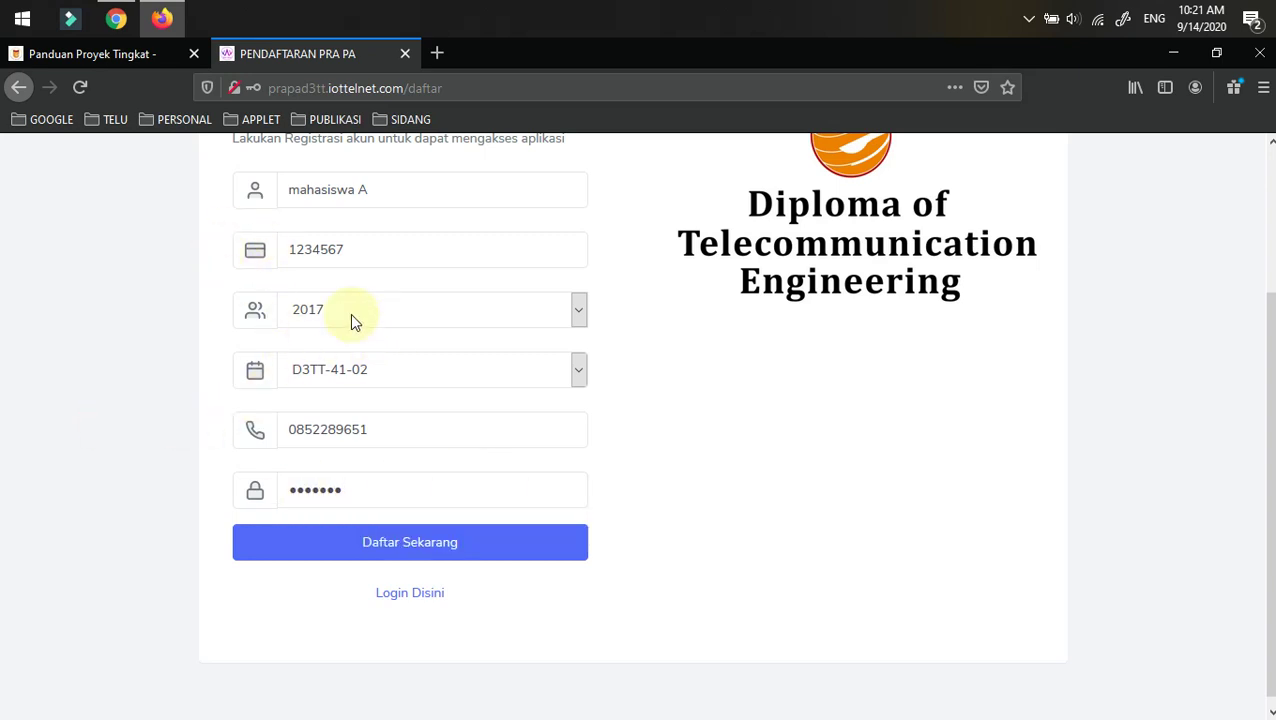
{"action": "scroll", "coordinate": [310, 430], "scroll_direction": "up", "scroll_amount": 2}
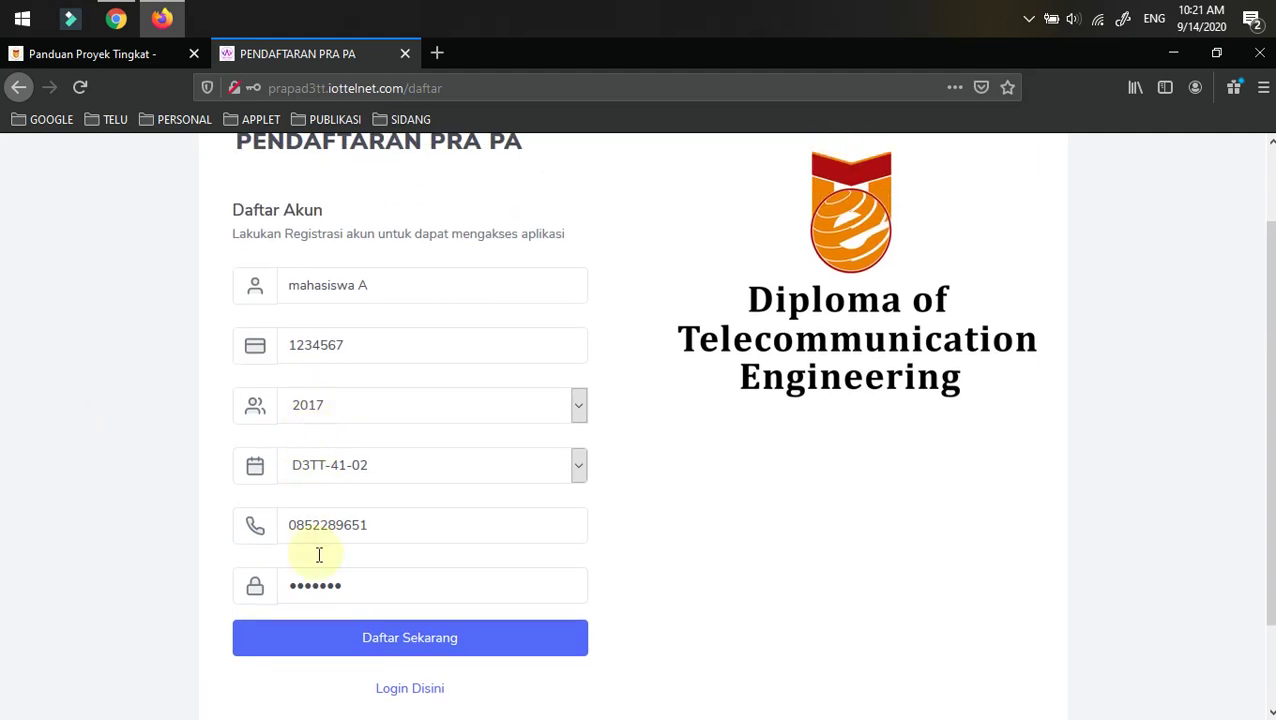
{"action": "left_click", "coordinate": [379, 641]}
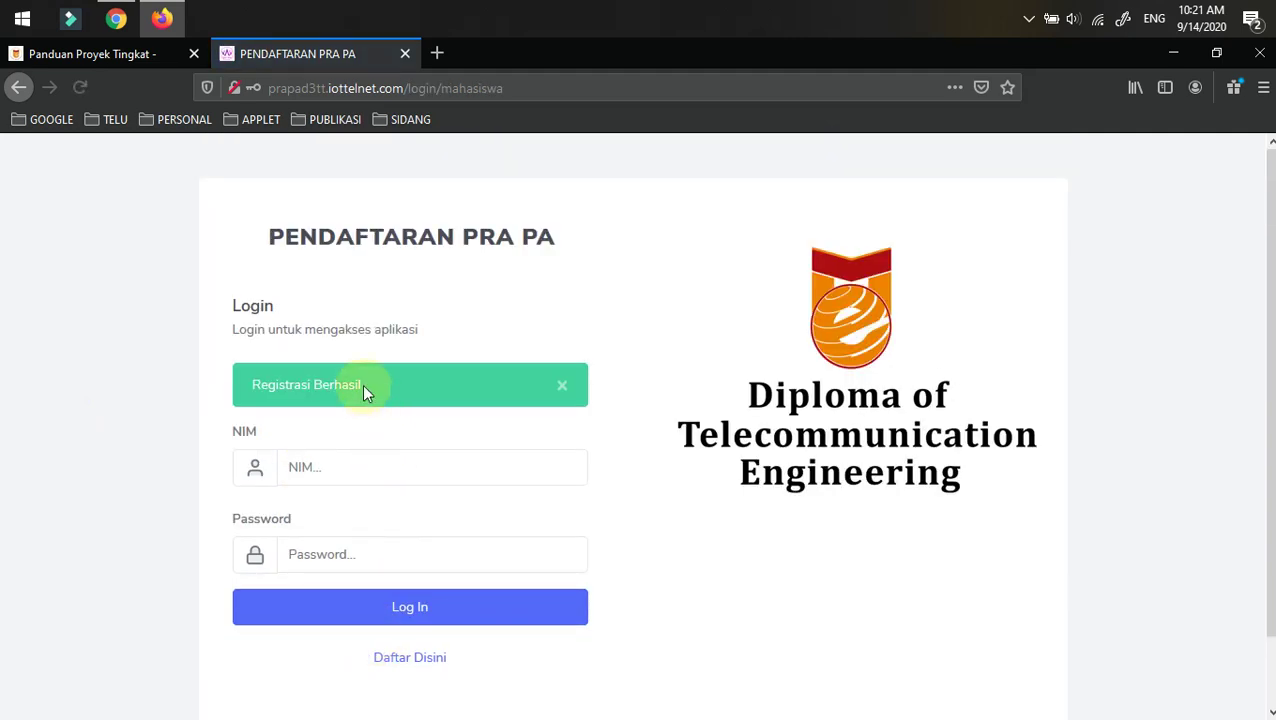
{"action": "left_click", "coordinate": [313, 465]}
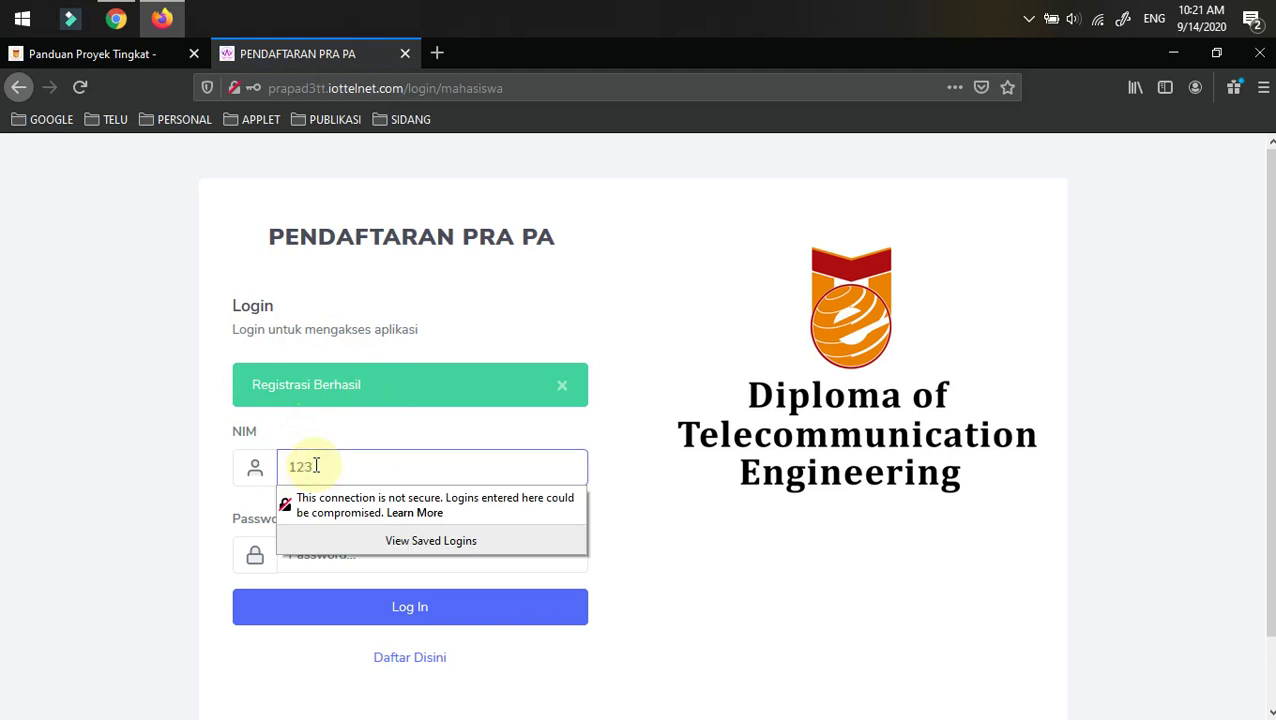
{"action": "type", "text": "1234567"}
{"action": "left_click", "coordinate": [151, 524]}
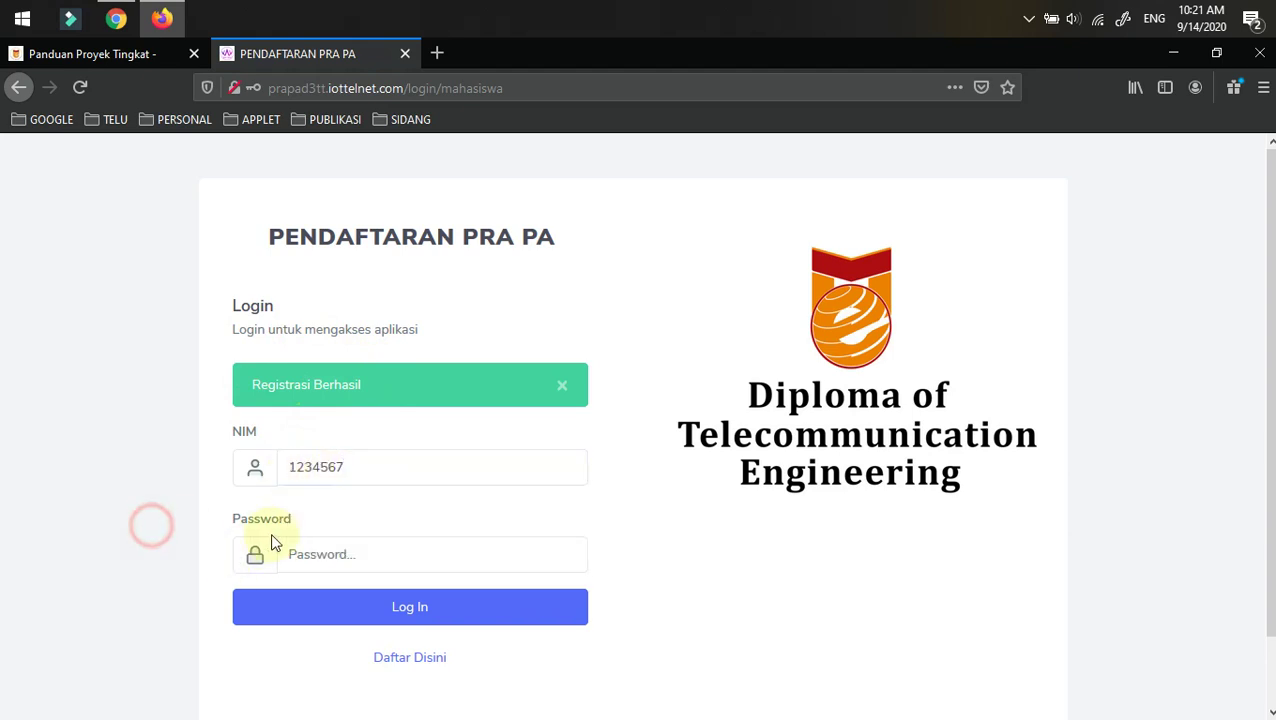
{"action": "left_click", "coordinate": [311, 554]}
{"action": "type", "text": "12"}
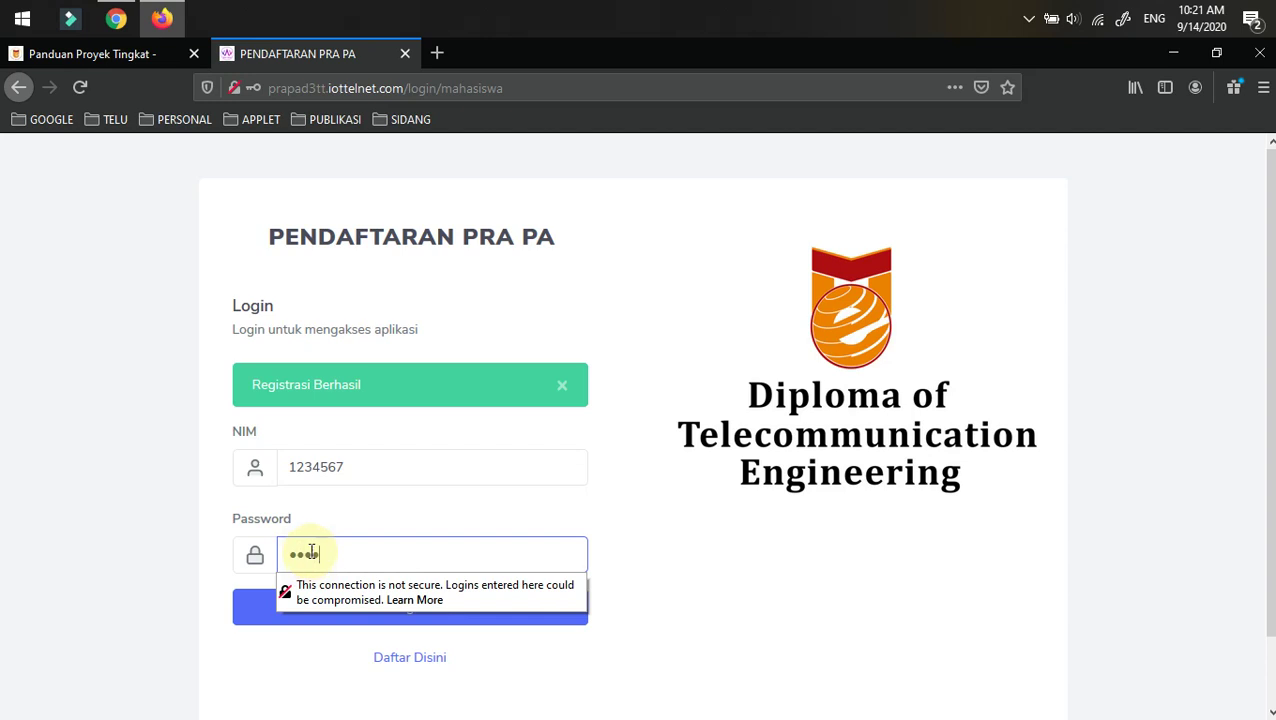
{"action": "type", "text": "34567"}
{"action": "left_click", "coordinate": [72, 492]}
{"action": "left_click", "coordinate": [392, 606]}
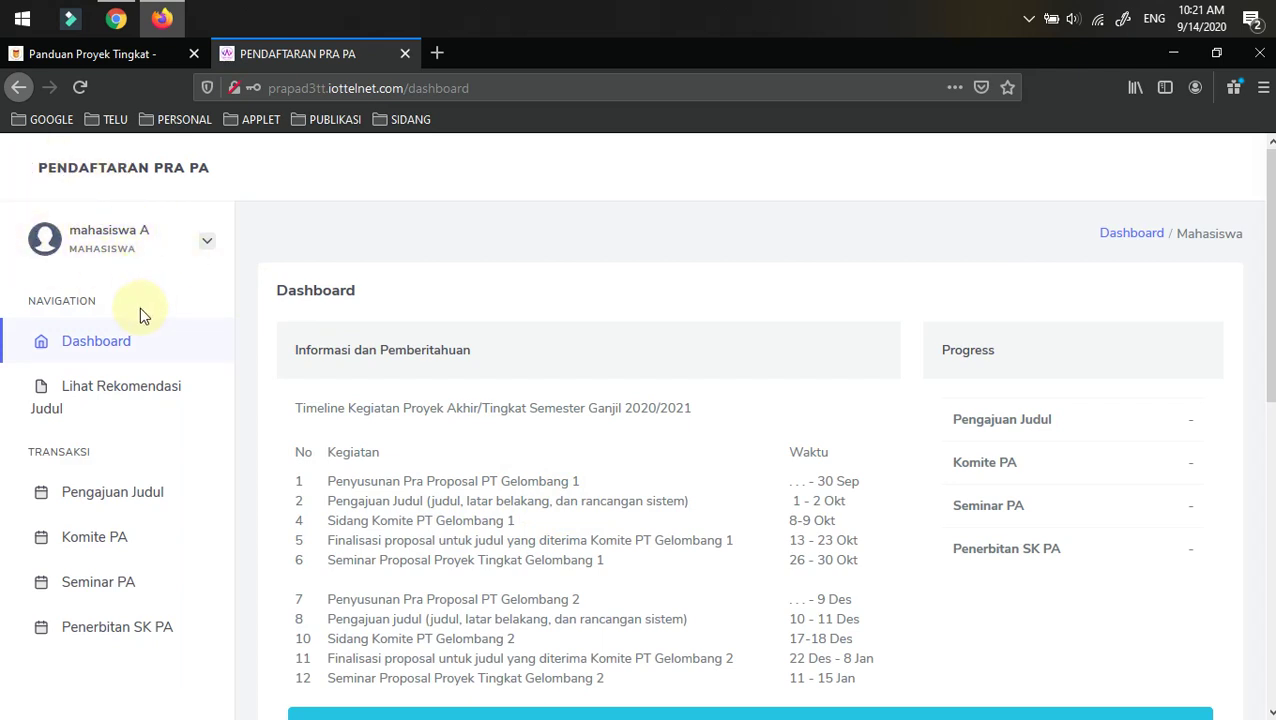
{"action": "scroll", "coordinate": [412, 438], "scroll_direction": "down", "scroll_amount": 2}
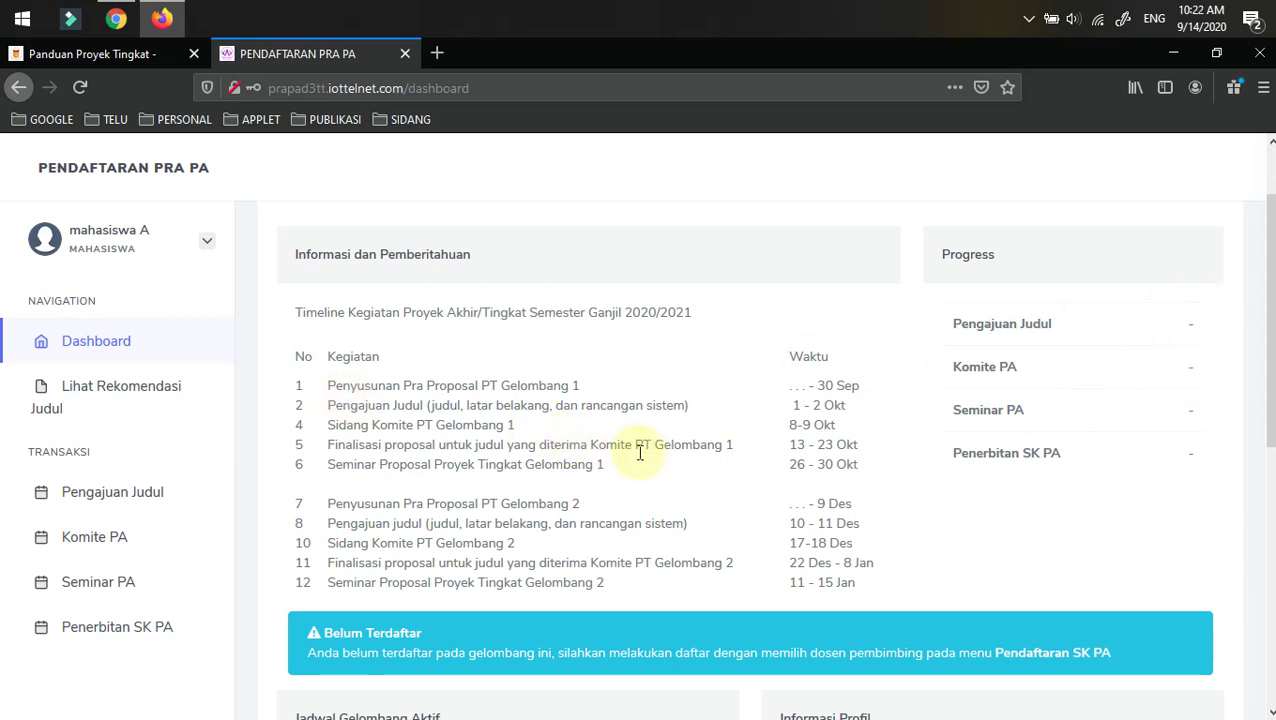
{"action": "scroll", "coordinate": [499, 457], "scroll_direction": "down", "scroll_amount": 2}
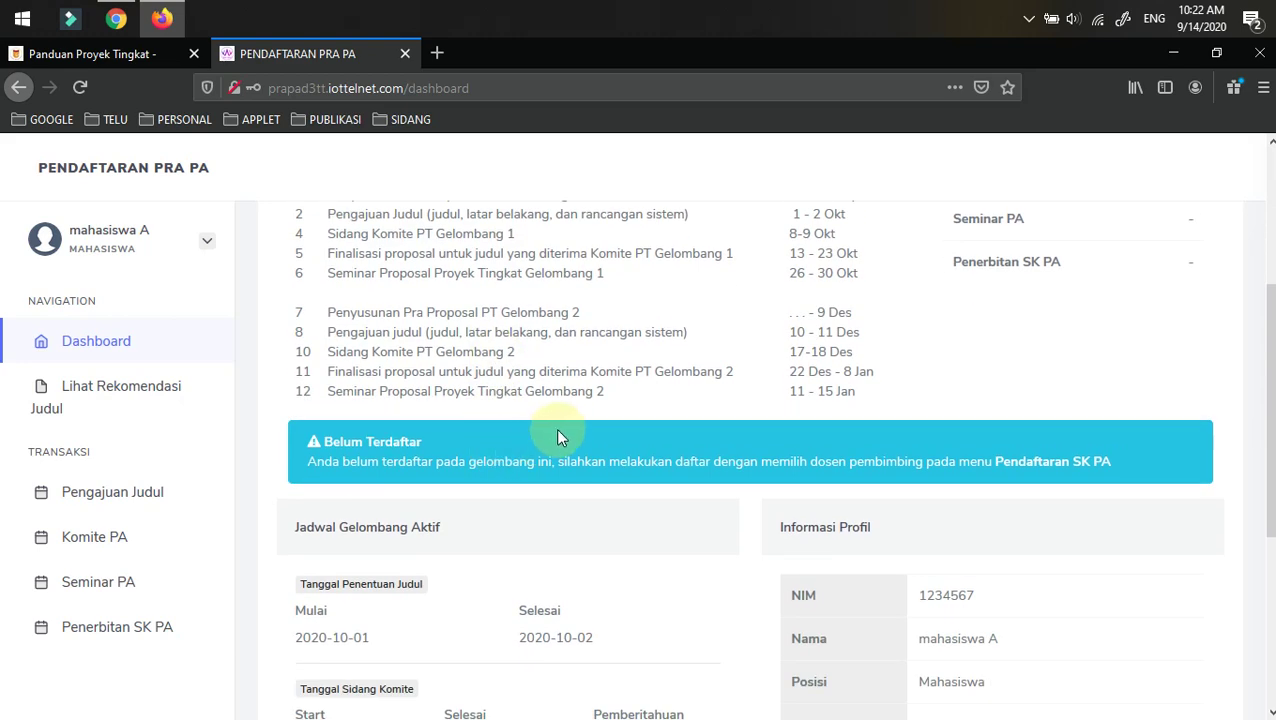
{"action": "scroll", "coordinate": [527, 364], "scroll_direction": "up", "scroll_amount": 3}
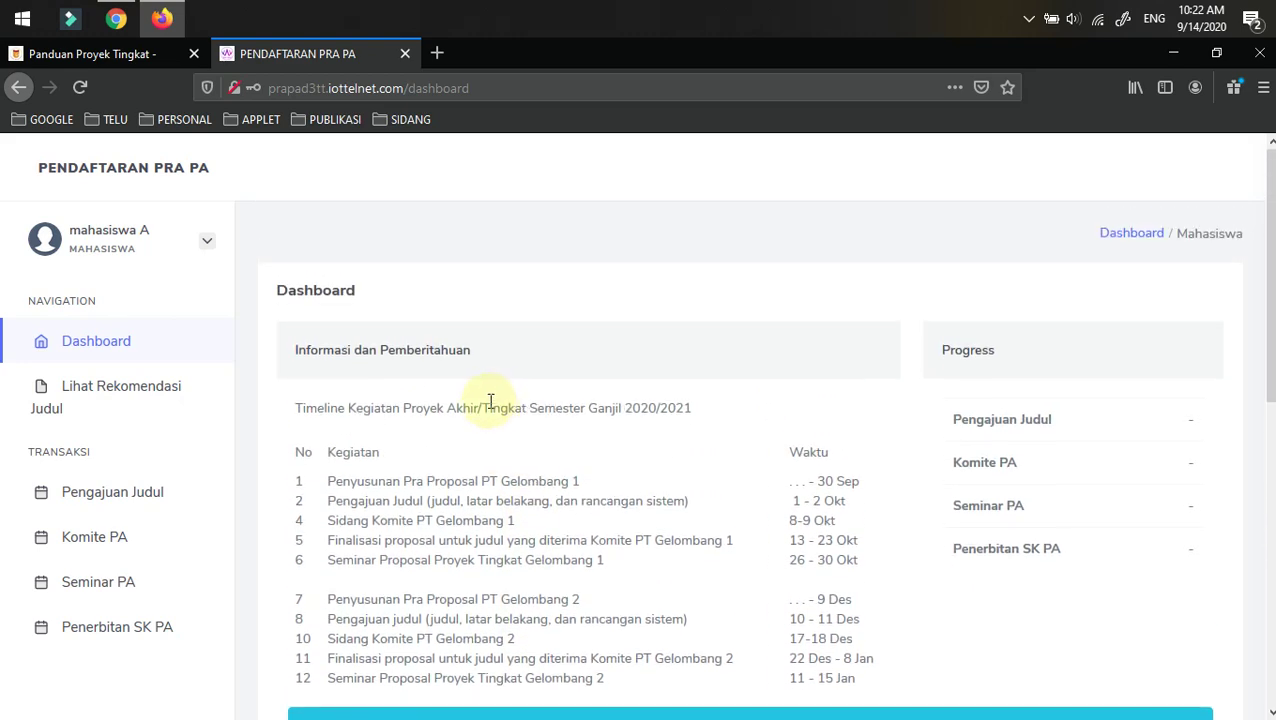
{"action": "scroll", "coordinate": [505, 415], "scroll_direction": "down", "scroll_amount": 3}
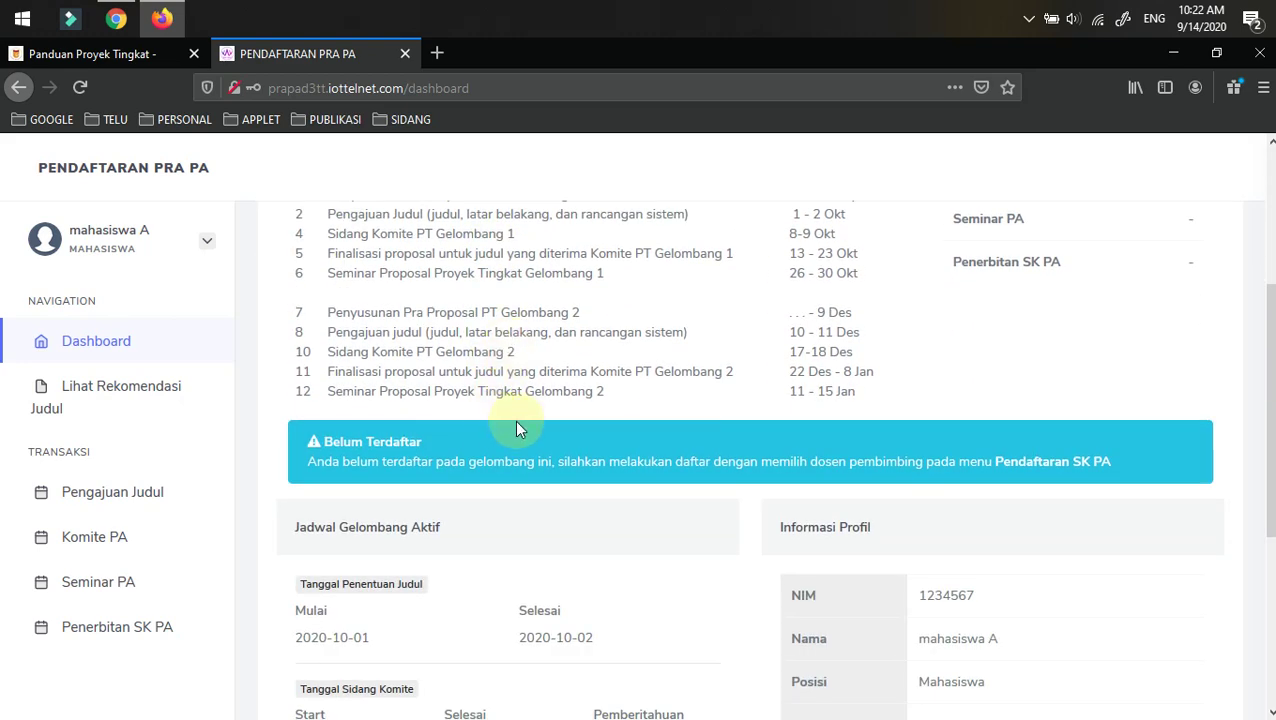
{"action": "scroll", "coordinate": [516, 428], "scroll_direction": "down", "scroll_amount": 3}
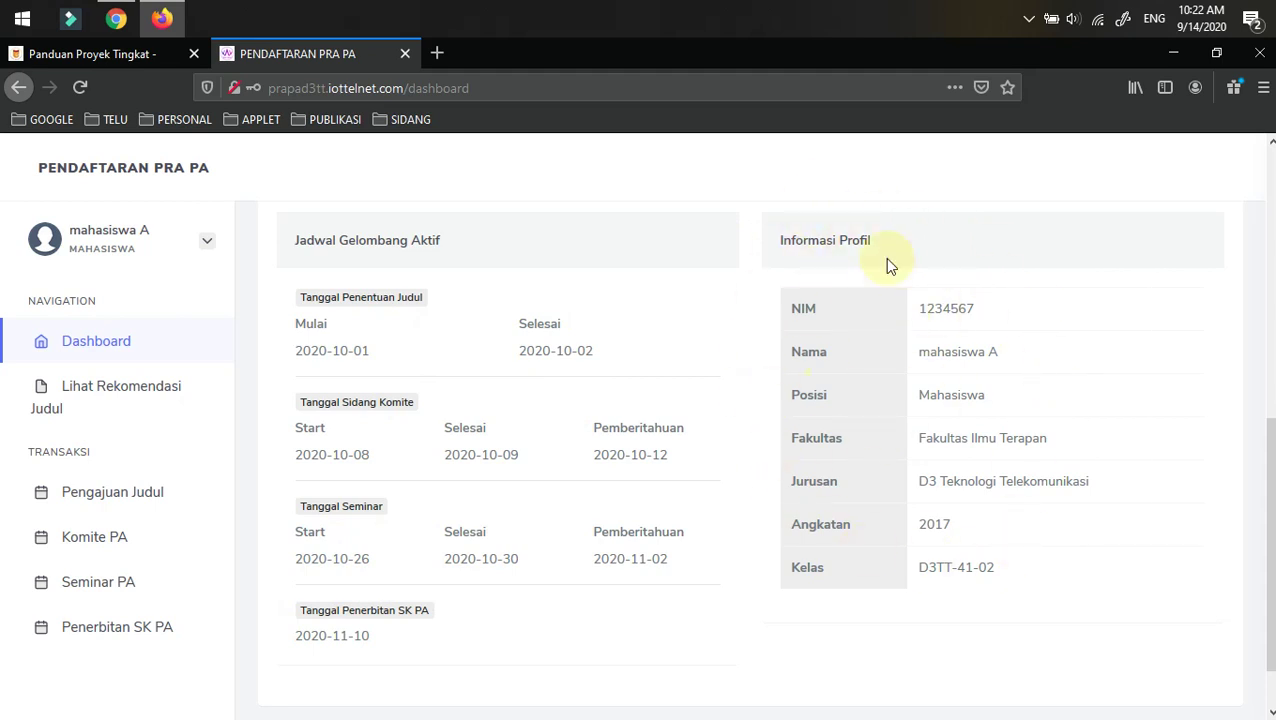
{"action": "scroll", "coordinate": [110, 440], "scroll_direction": "down", "scroll_amount": 1}
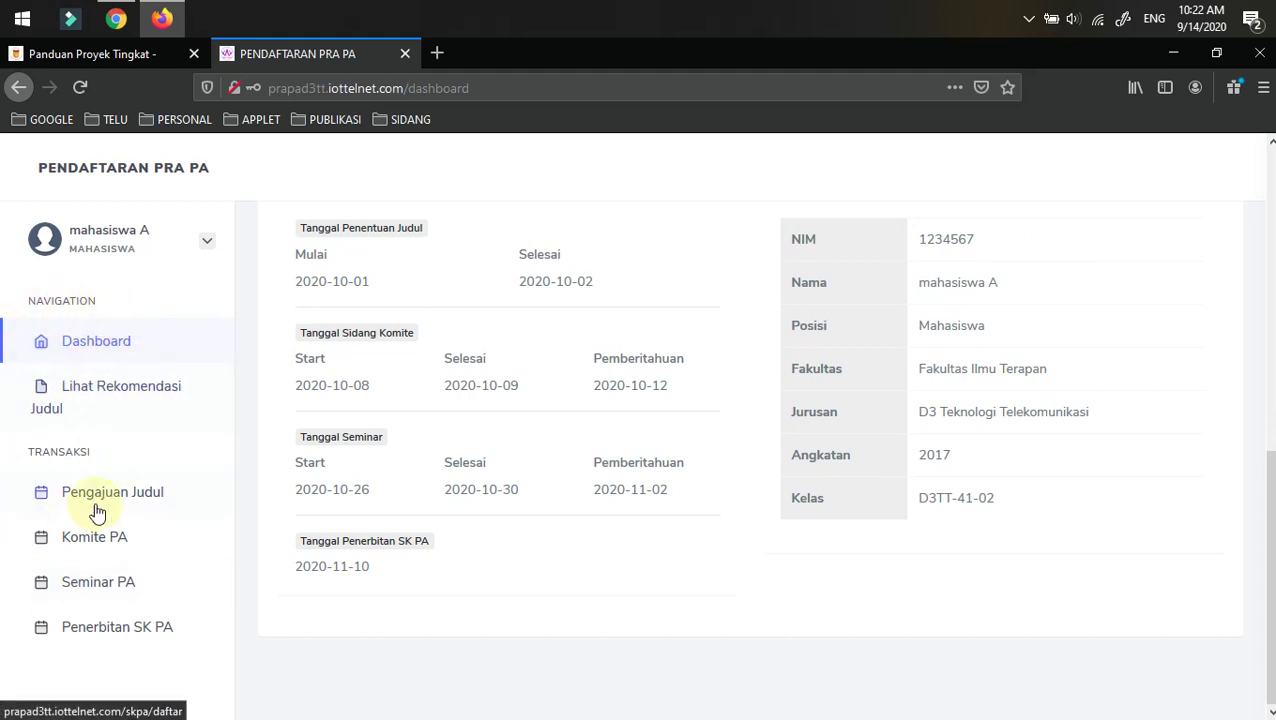
- List a lecturer's recommended titles: Perancangan alat 1 taken, Perancangan alat 2 free
{"action": "left_click", "coordinate": [81, 396]}
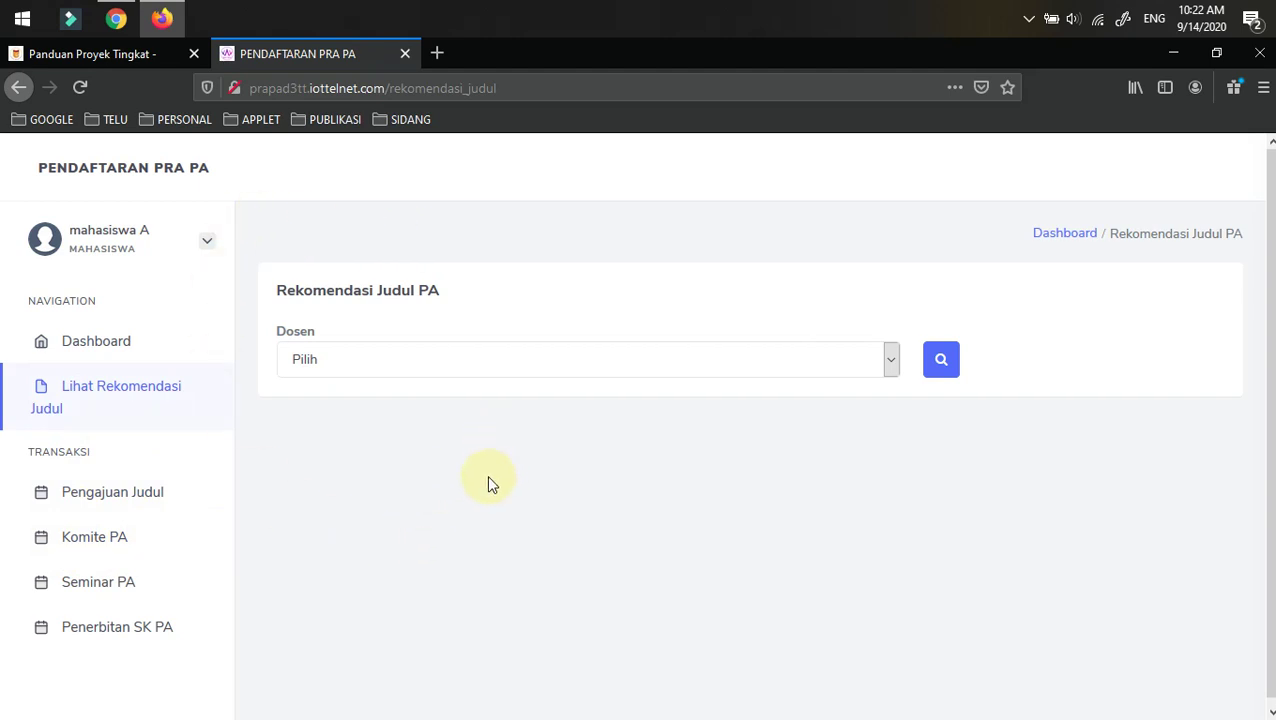
{"action": "left_click", "coordinate": [349, 366]}
{"action": "scroll", "coordinate": [447, 470], "scroll_direction": "down", "scroll_amount": 3}
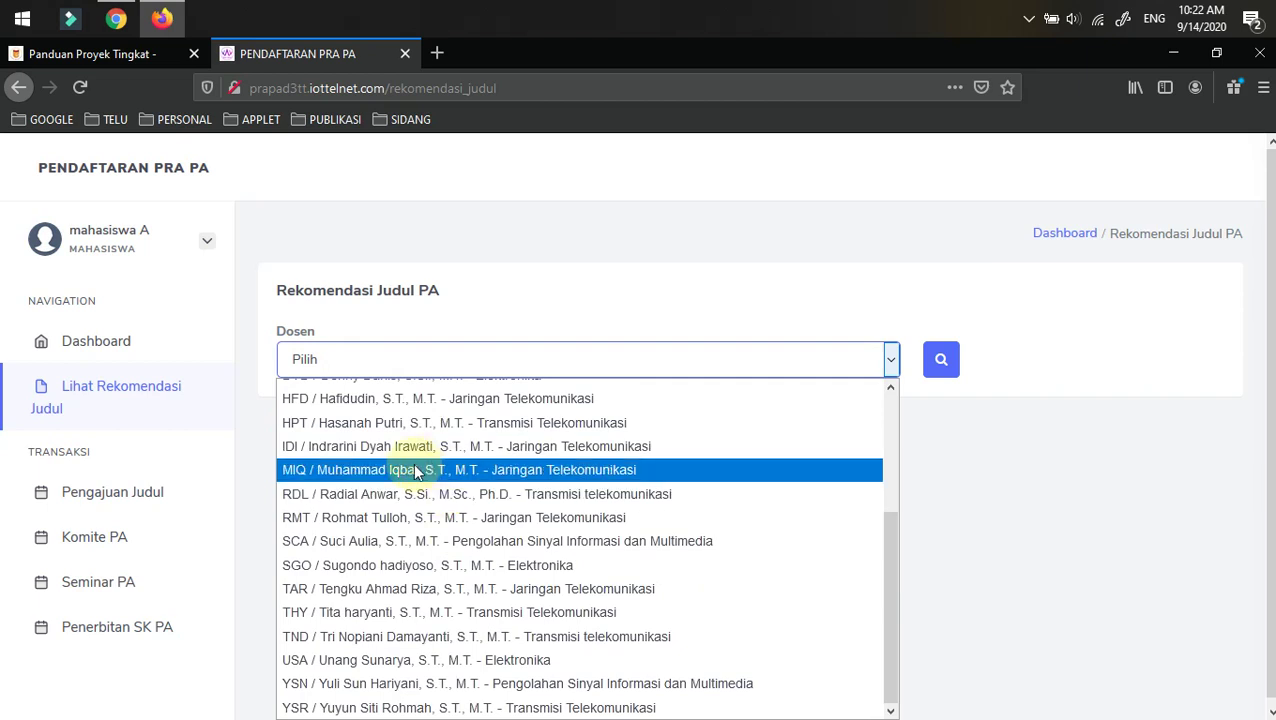
{"action": "scroll", "coordinate": [410, 470], "scroll_direction": "up", "scroll_amount": 1}
{"action": "scroll", "coordinate": [358, 445], "scroll_direction": "up", "scroll_amount": 1}
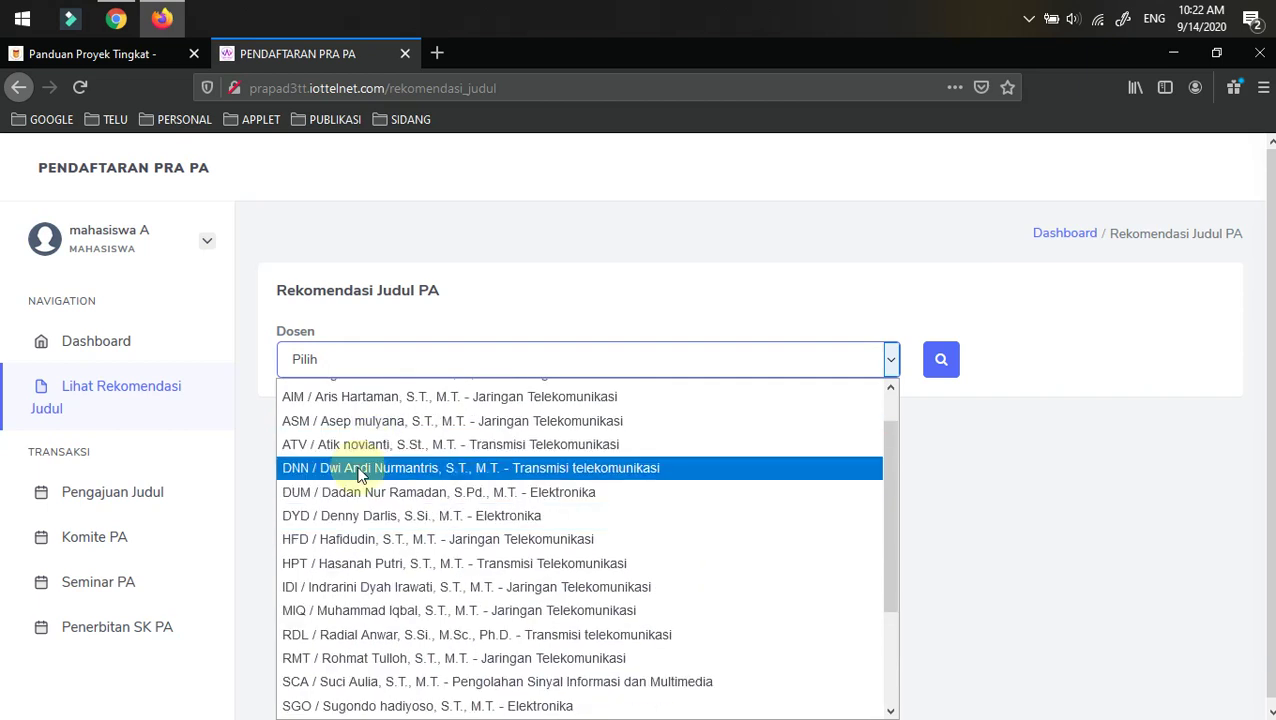
{"action": "left_click", "coordinate": [360, 462]}
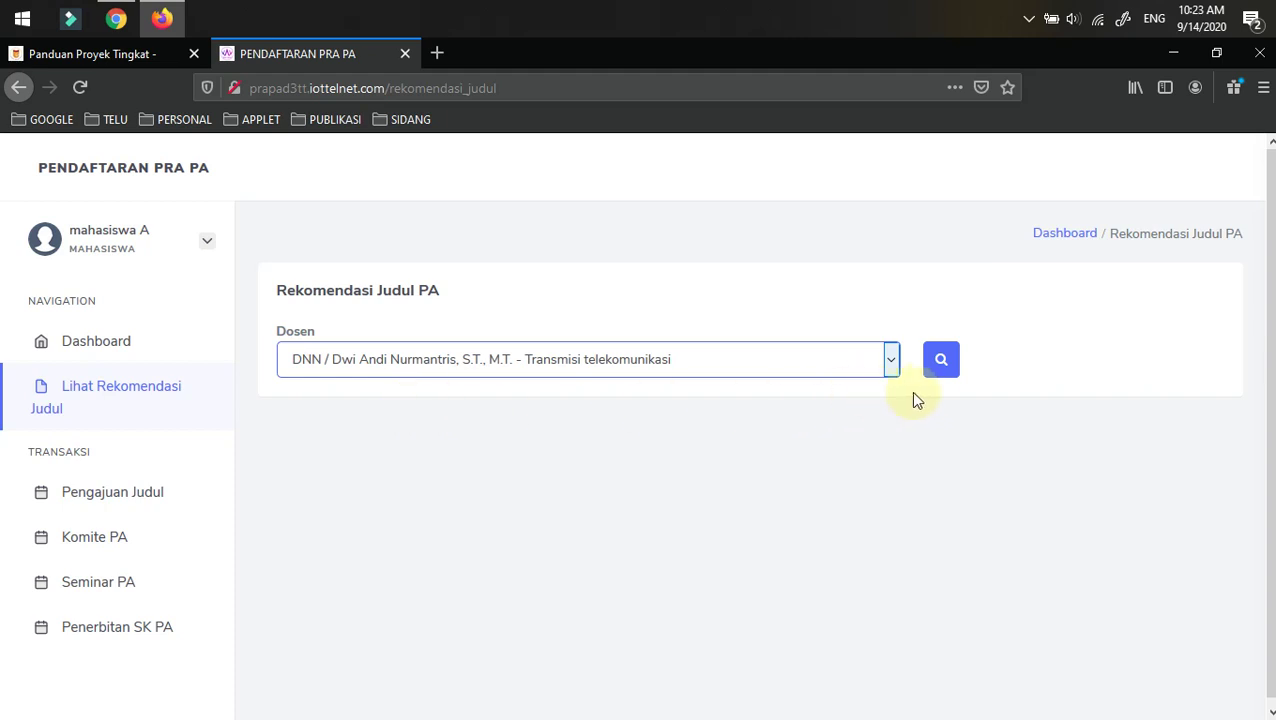
{"action": "left_click", "coordinate": [938, 363]}
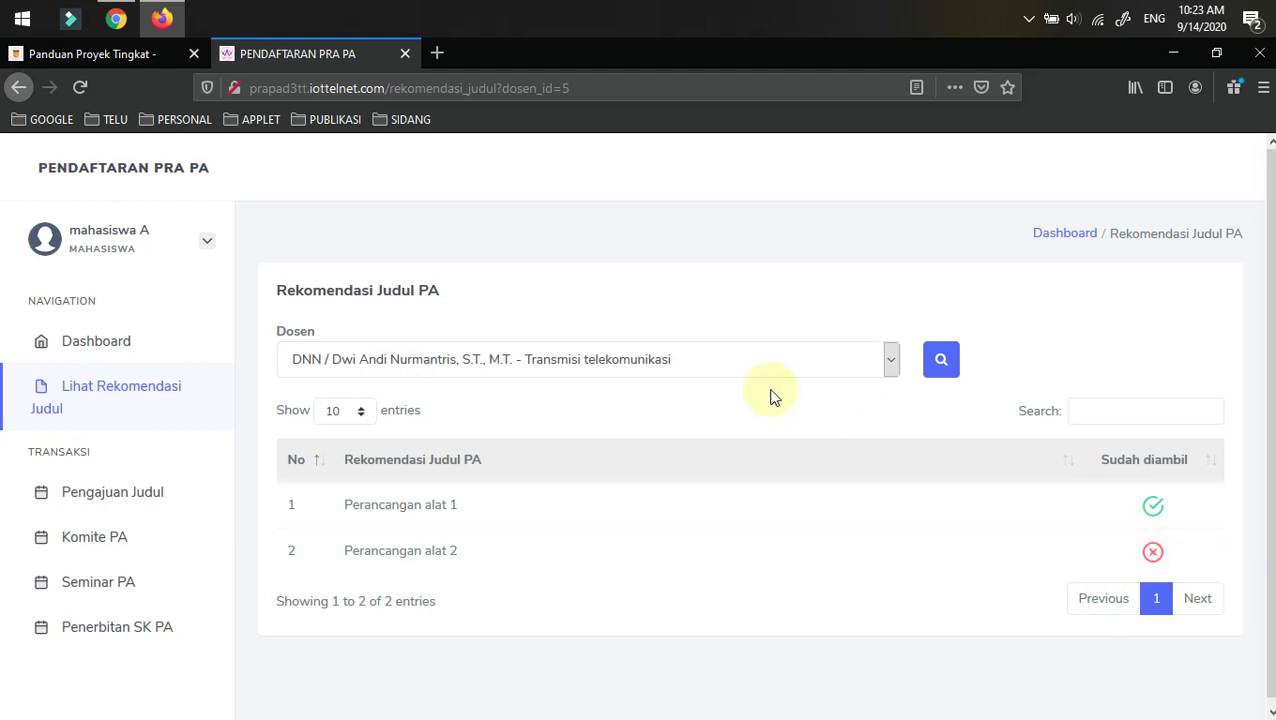
- Select a different lecturer in the Dosen dropdown
{"action": "left_click", "coordinate": [408, 363]}
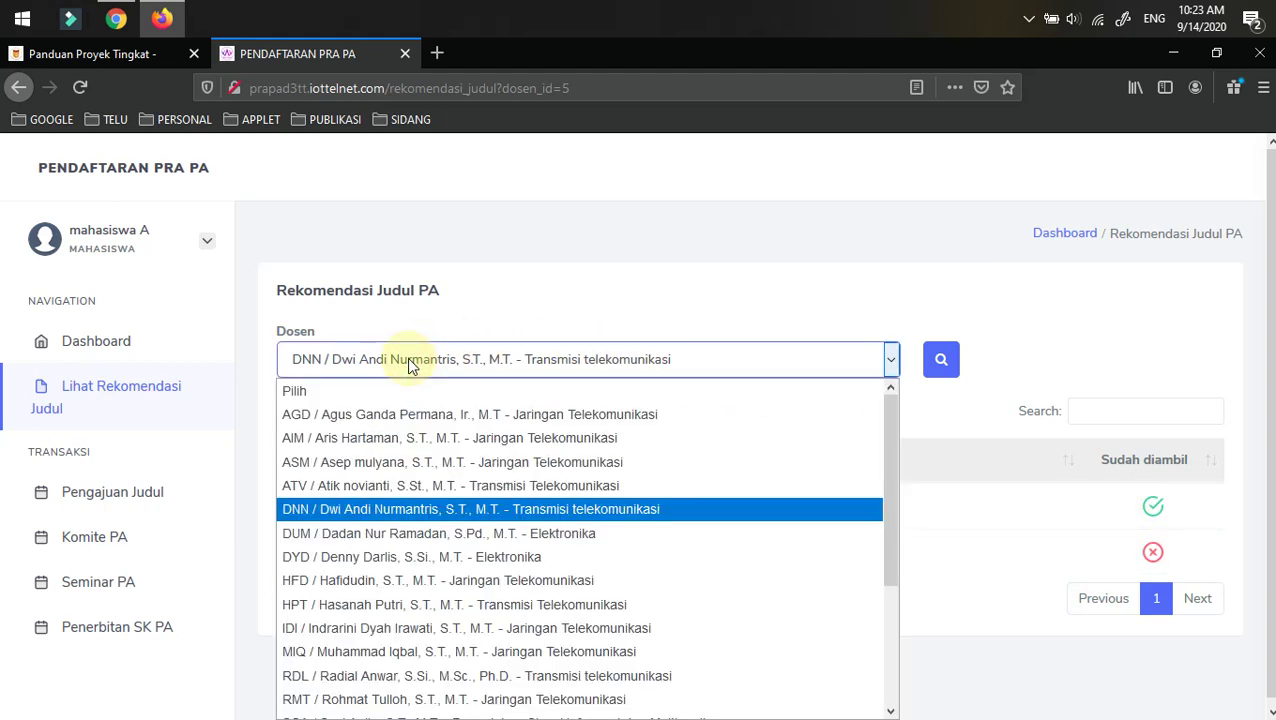
{"action": "scroll", "coordinate": [418, 533], "scroll_direction": "down", "scroll_amount": 3}
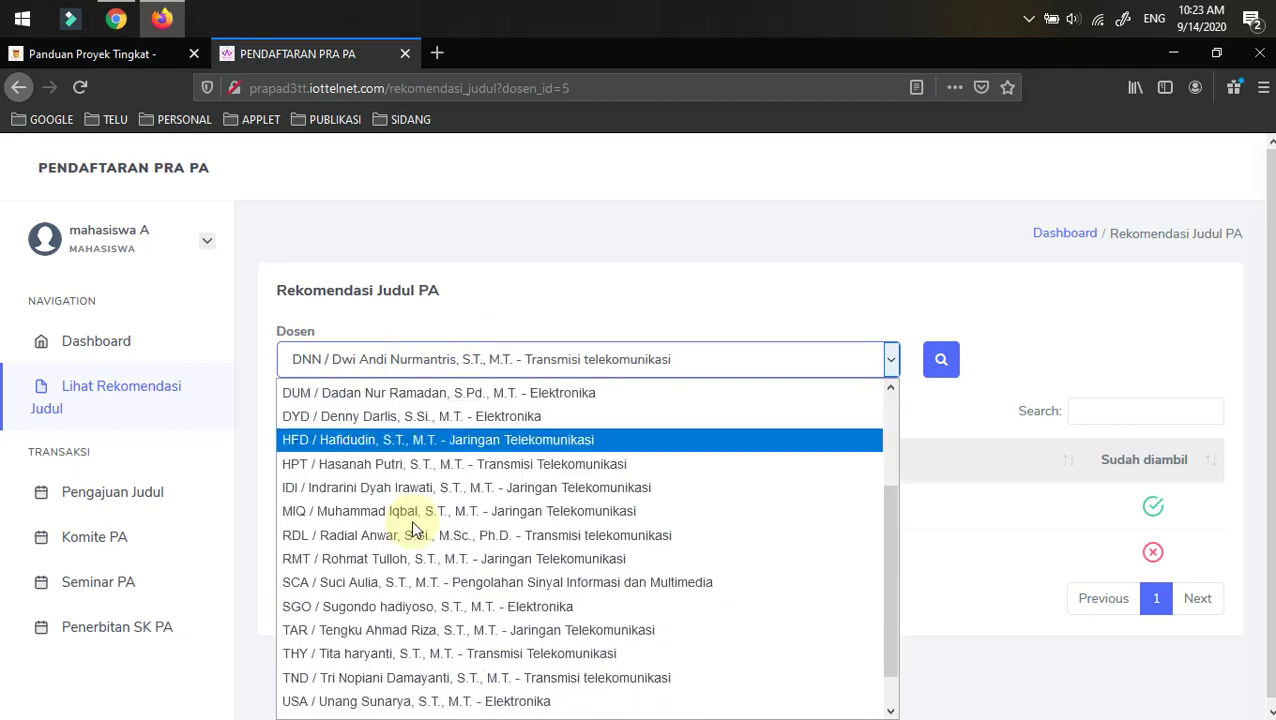
{"action": "left_click", "coordinate": [366, 543]}
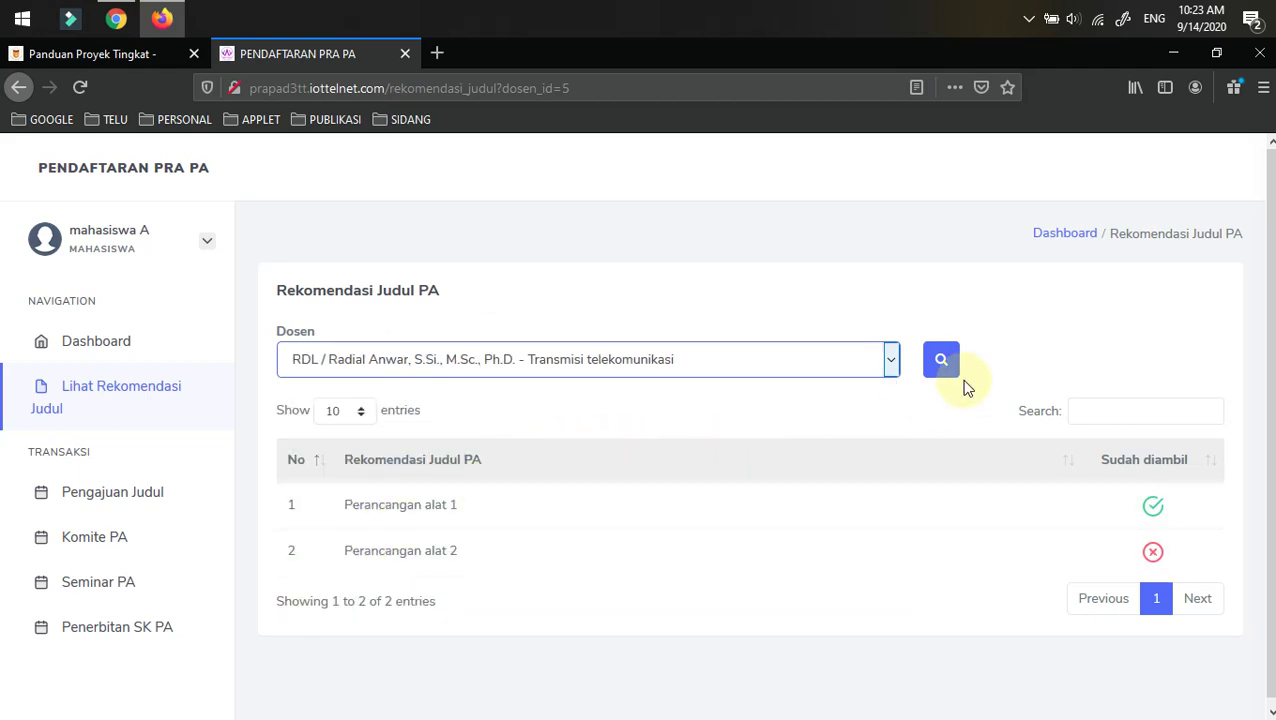
- Load the second lecturer's recommendations, which show no data available
{"action": "left_click", "coordinate": [940, 362]}
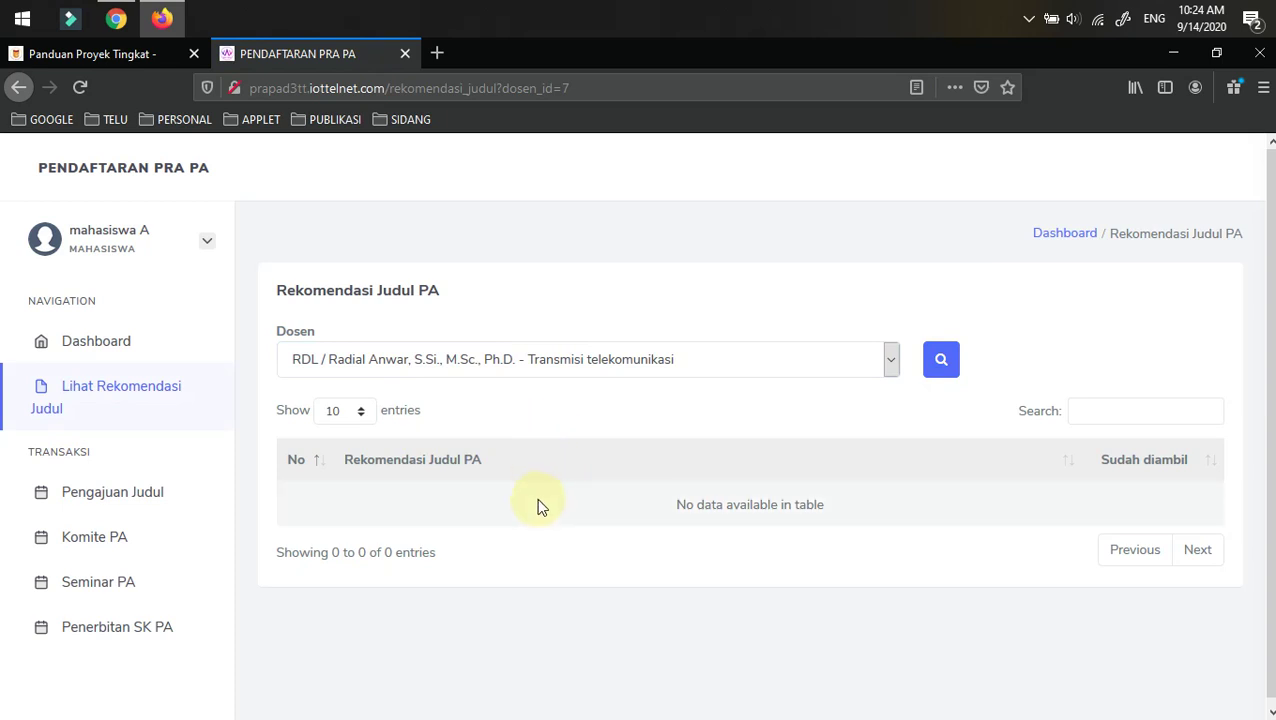
{"action": "scroll", "coordinate": [531, 497], "scroll_direction": "down", "scroll_amount": 1}
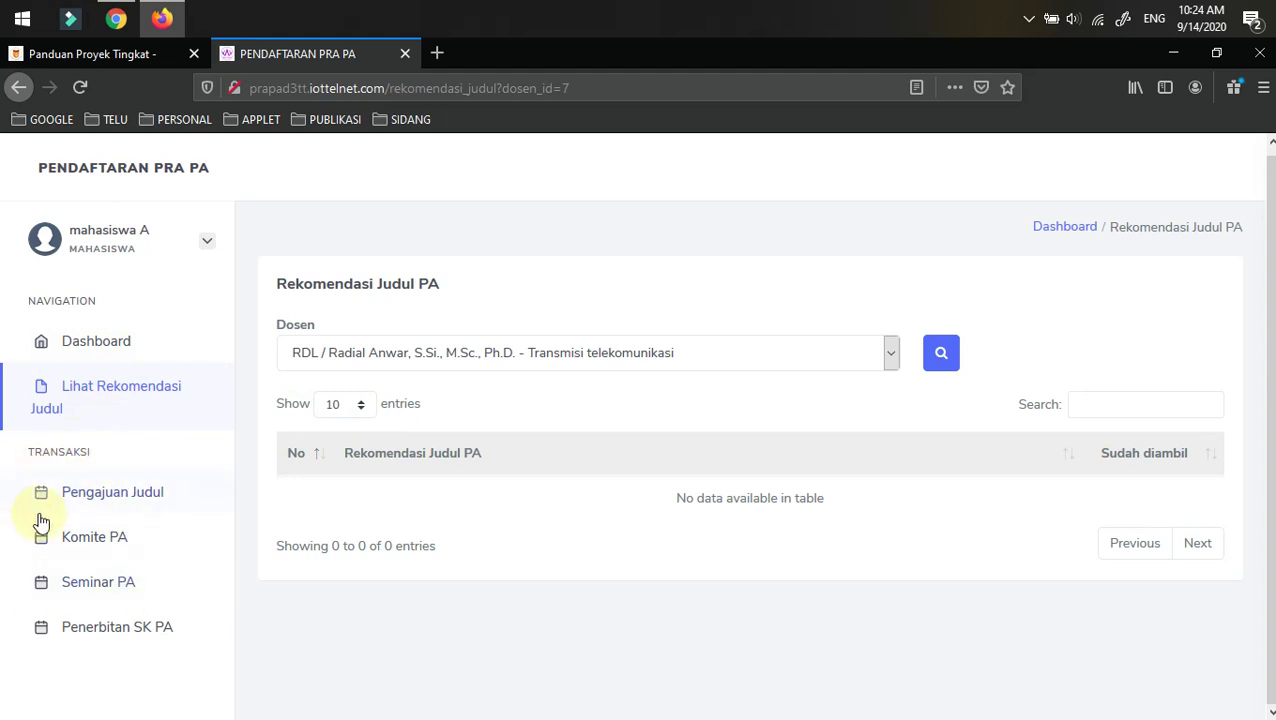
- Open Pengajuan Judul to show the Pendaftaran SK PA form with its not-registered warning
{"action": "left_click", "coordinate": [100, 495]}
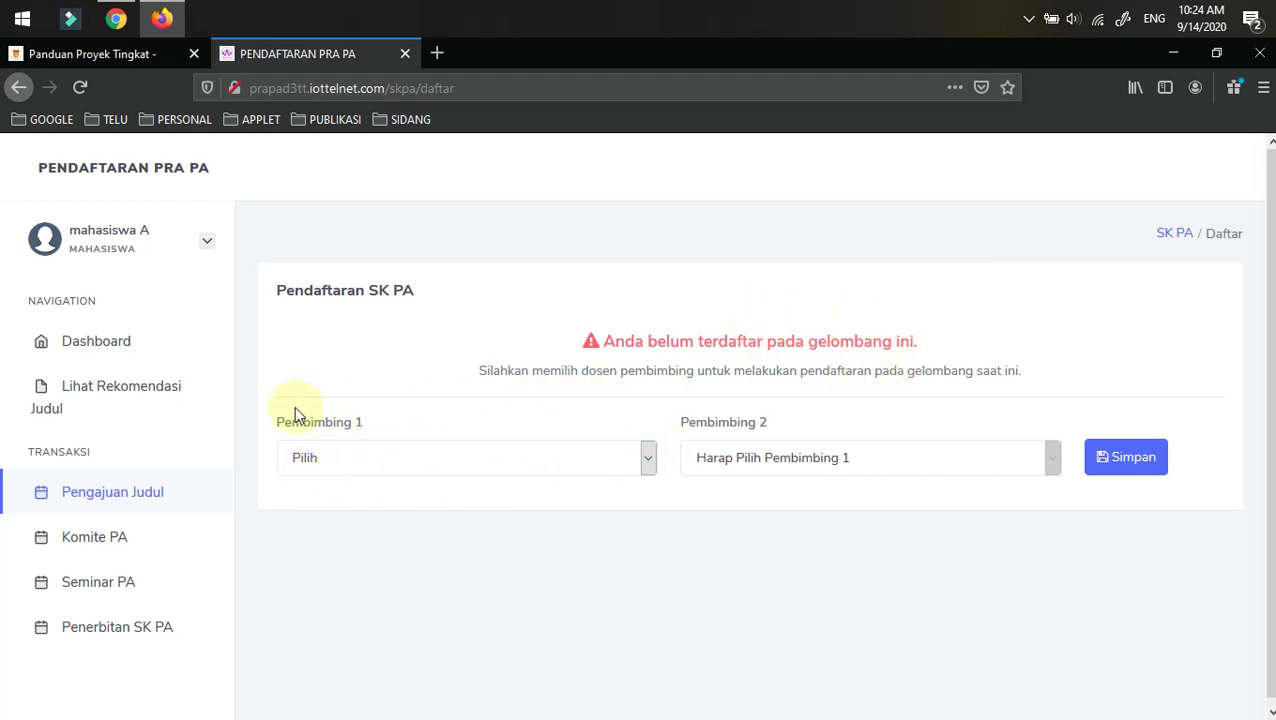
- Choose Pembimbing 1 and Pembimbing 2 lecturers, save, and confirm the SK PA registration
{"action": "left_click", "coordinate": [338, 460]}
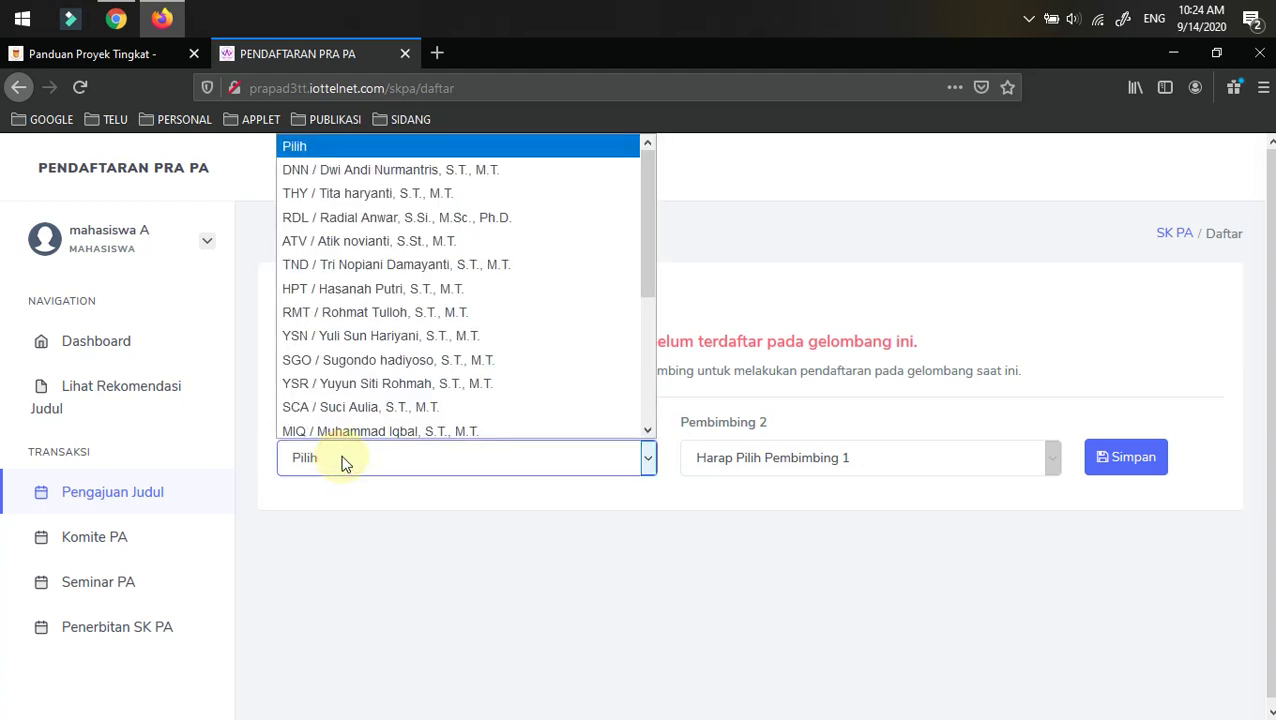
{"action": "left_click", "coordinate": [400, 166]}
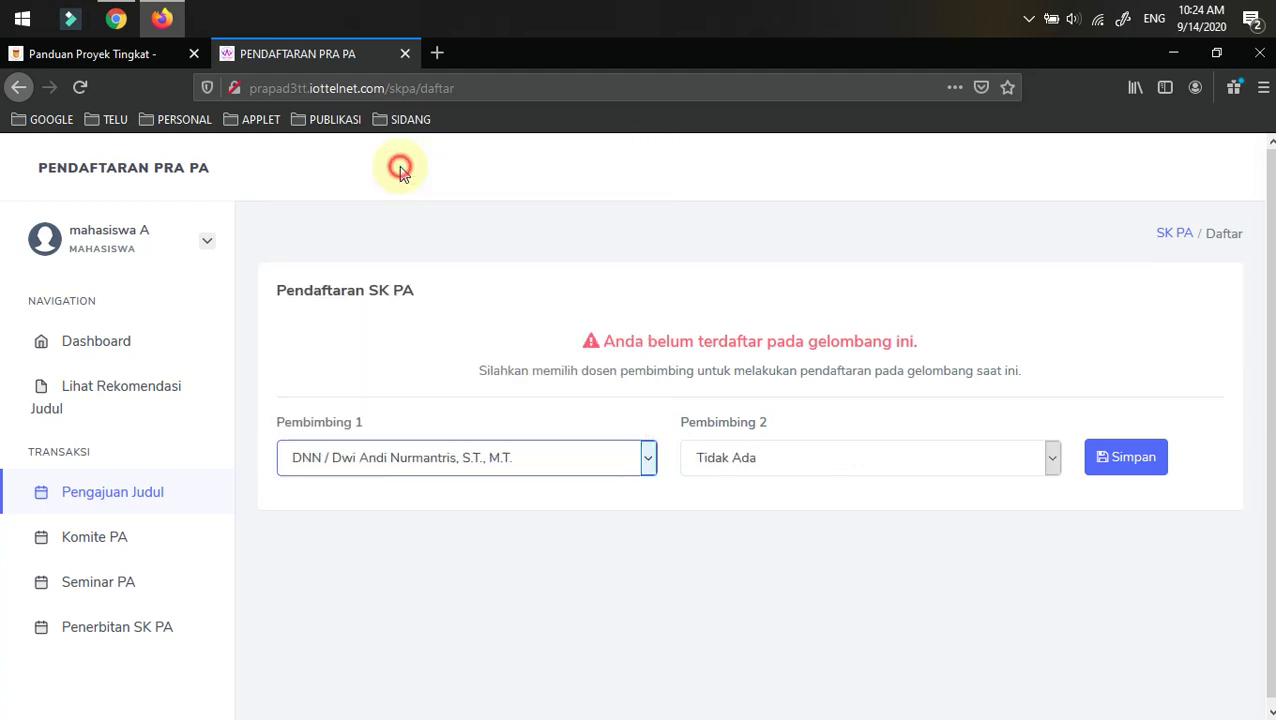
{"action": "left_click", "coordinate": [708, 458]}
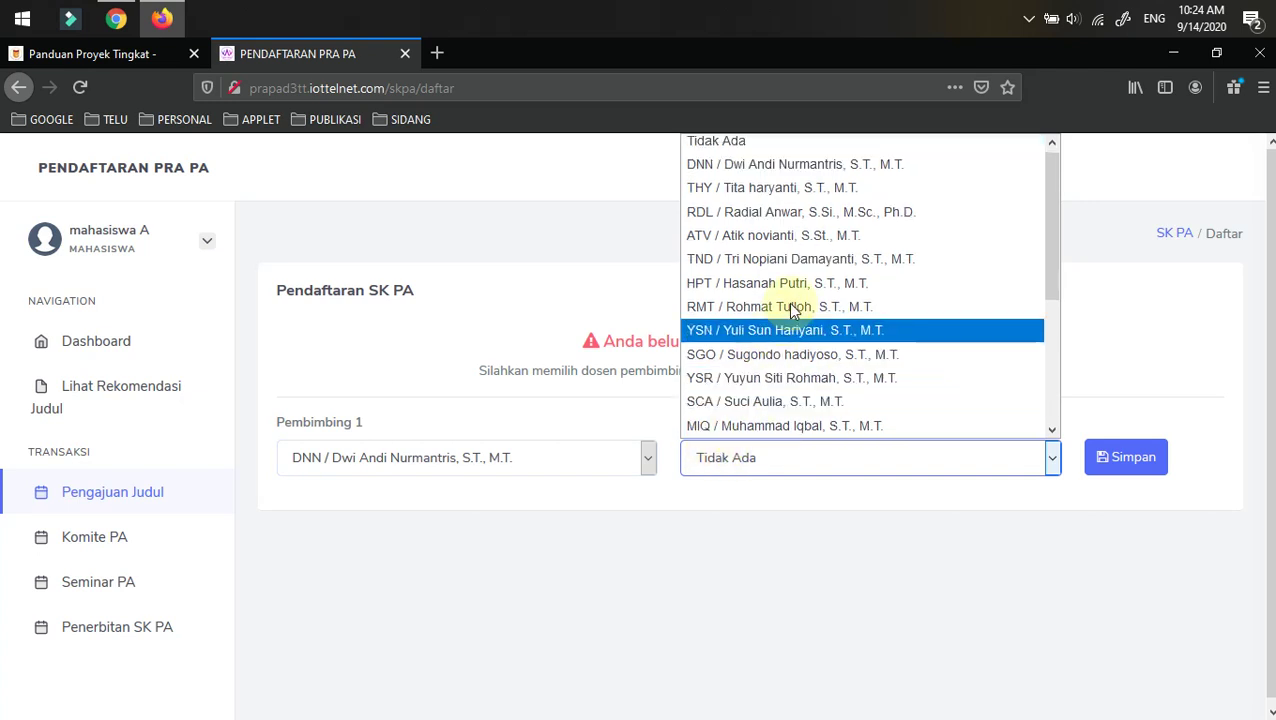
{"action": "left_click", "coordinate": [800, 236]}
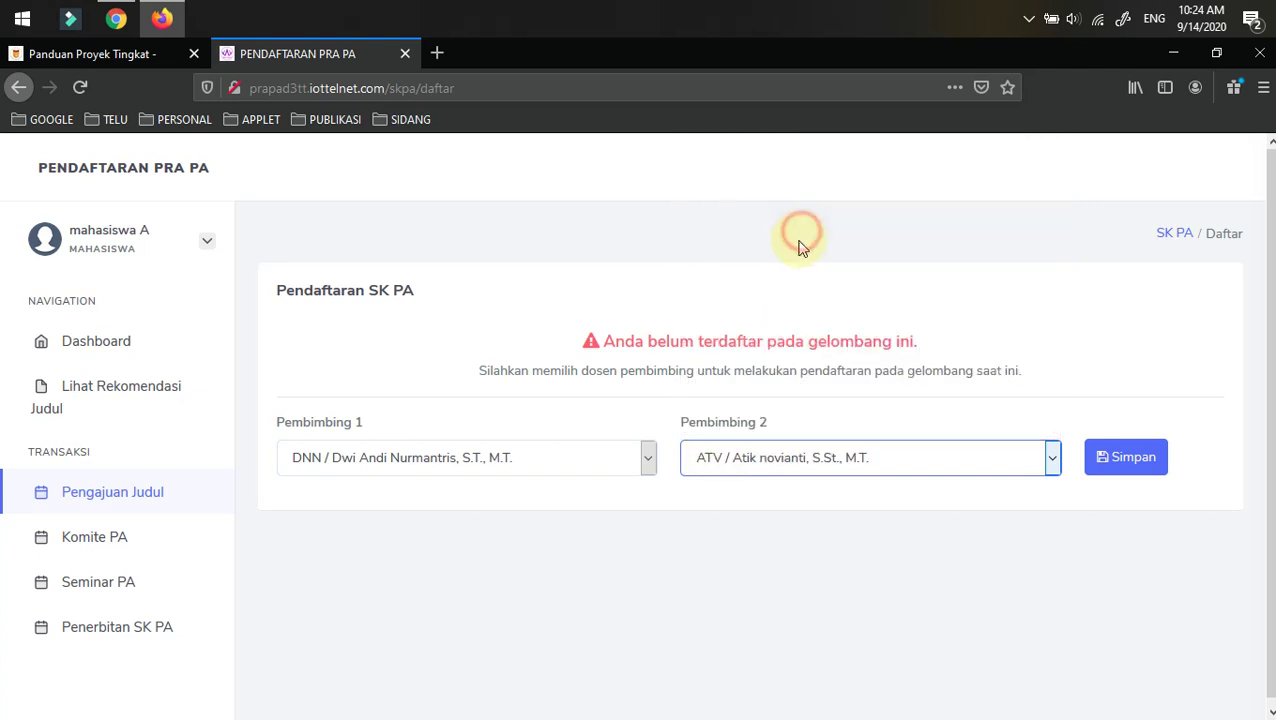
{"action": "left_click", "coordinate": [1118, 452]}
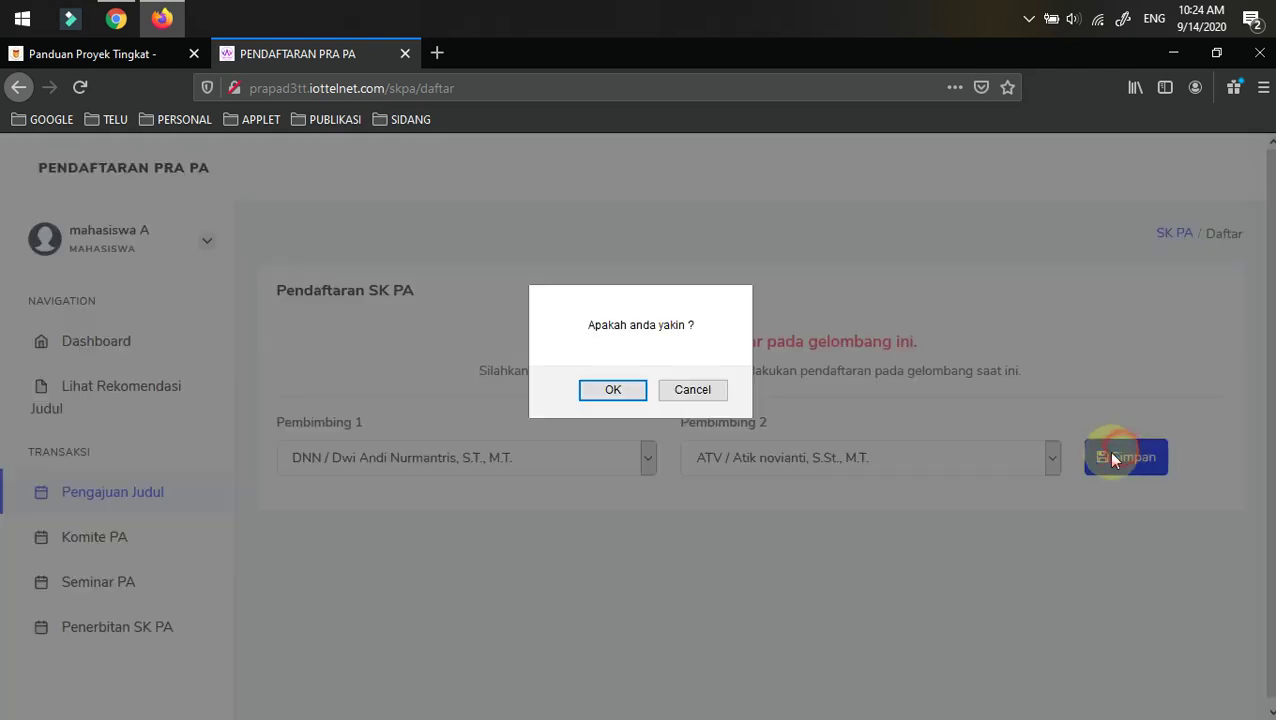
{"action": "left_click", "coordinate": [612, 389]}
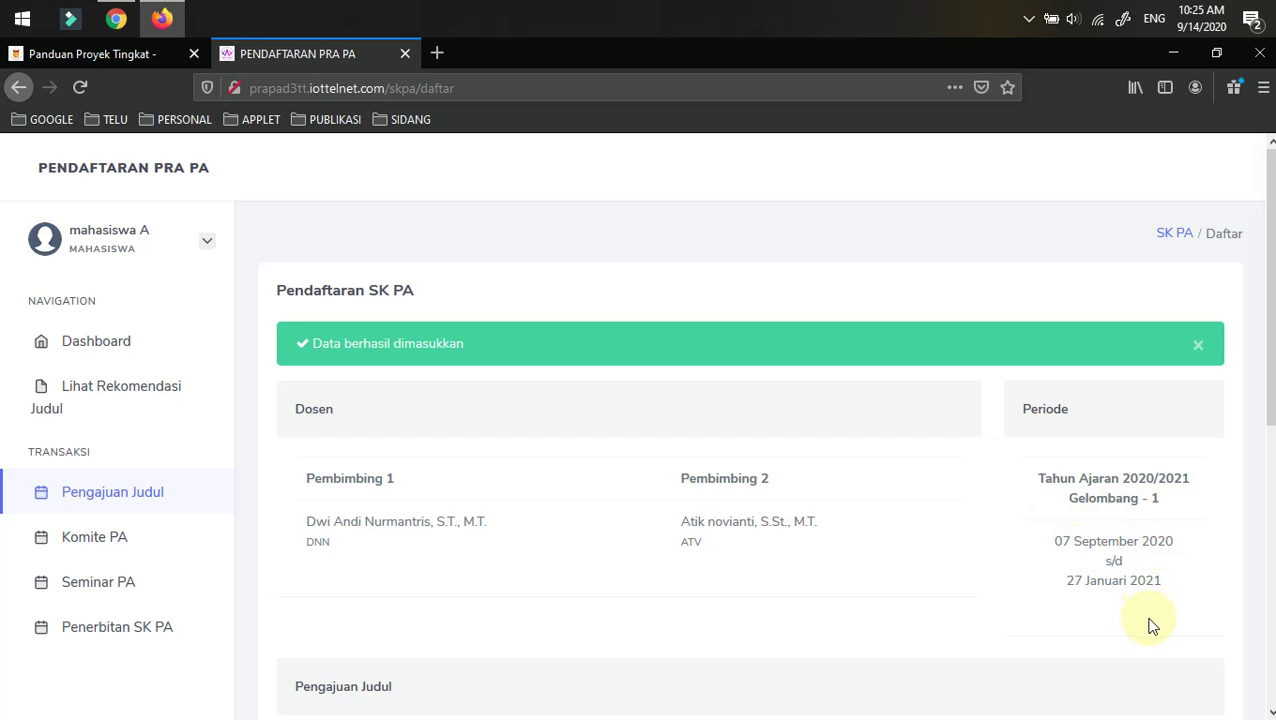
{"action": "scroll", "coordinate": [803, 470], "scroll_direction": "down", "scroll_amount": 1}
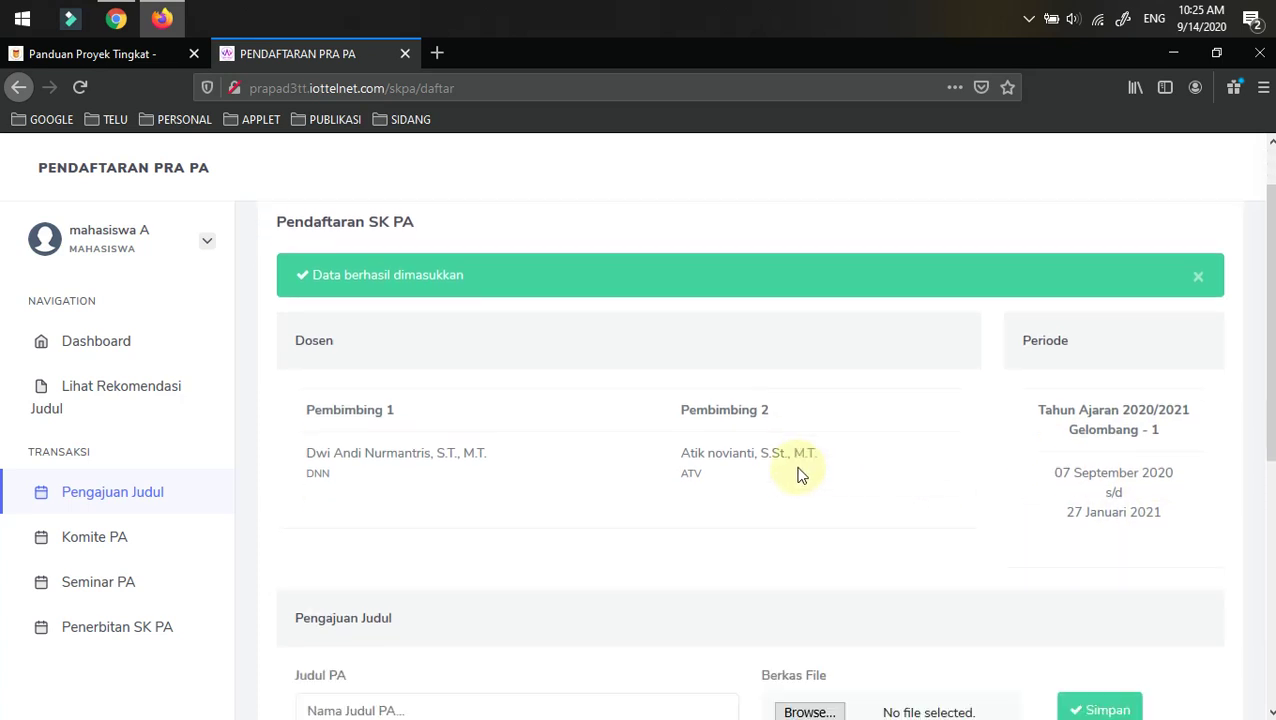
{"action": "scroll", "coordinate": [797, 474], "scroll_direction": "down", "scroll_amount": 2}
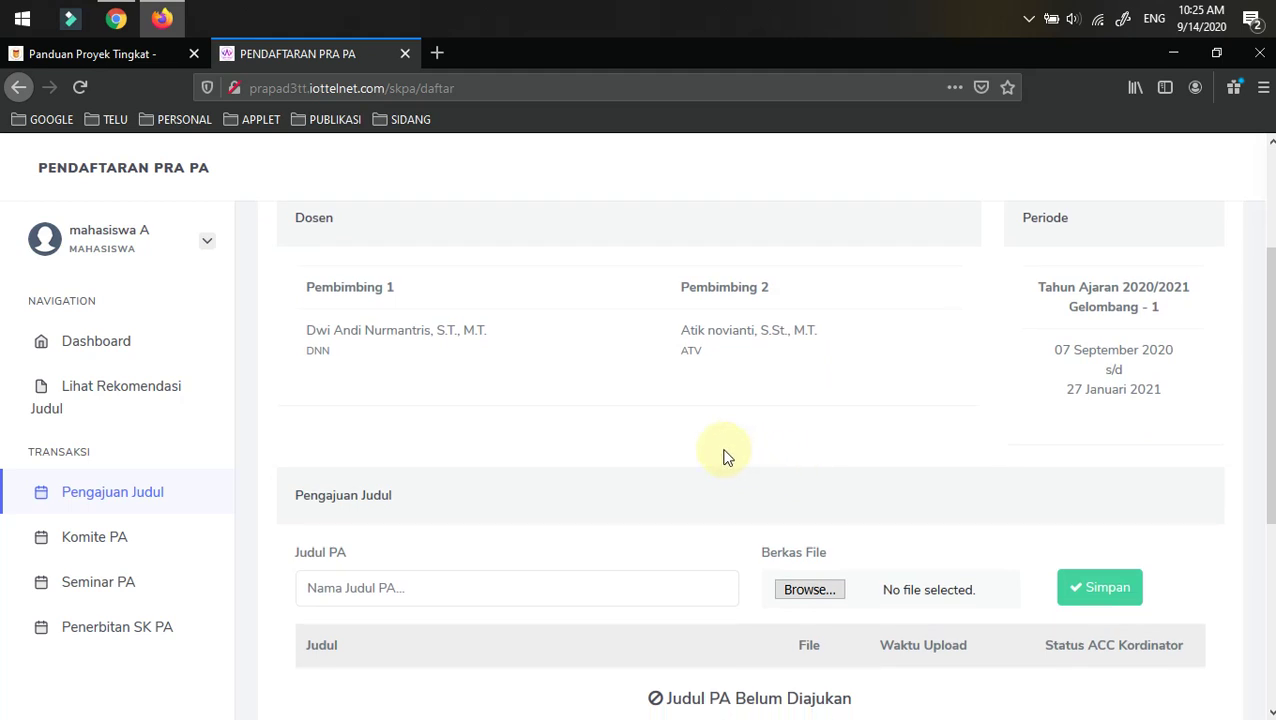
{"action": "scroll", "coordinate": [714, 450], "scroll_direction": "down", "scroll_amount": 3}
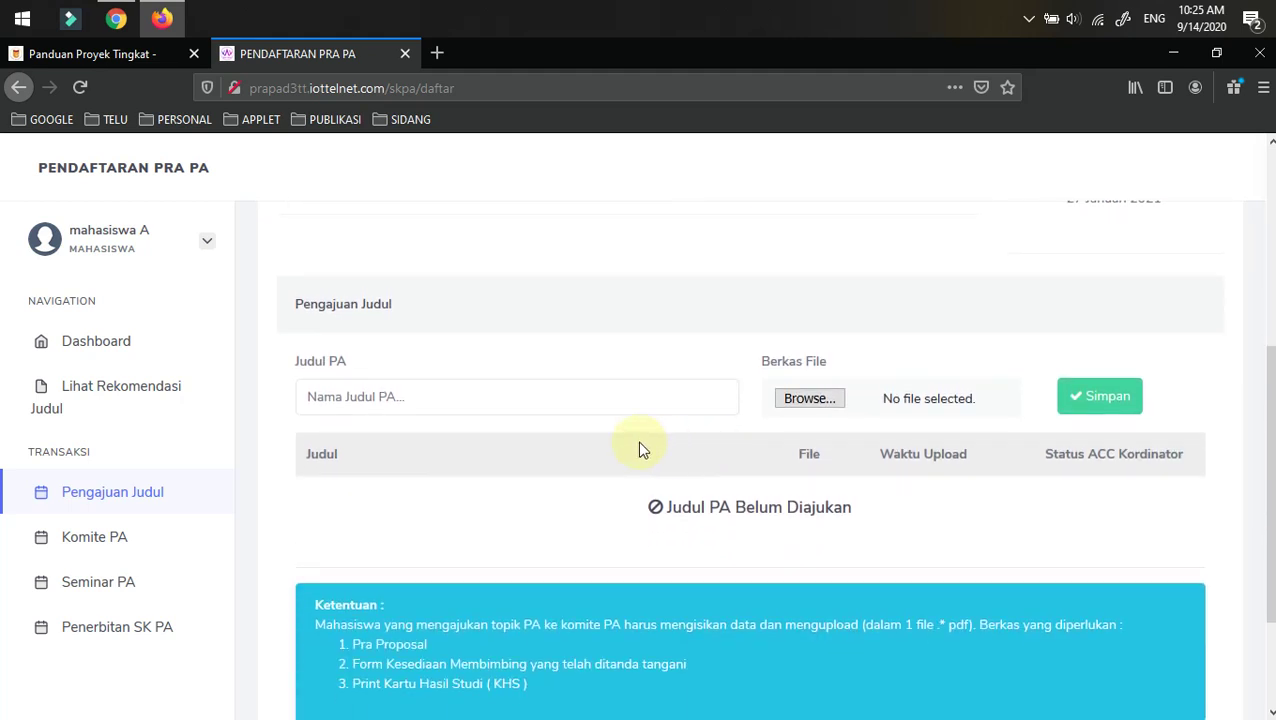
{"action": "scroll", "coordinate": [513, 440], "scroll_direction": "down", "scroll_amount": 3}
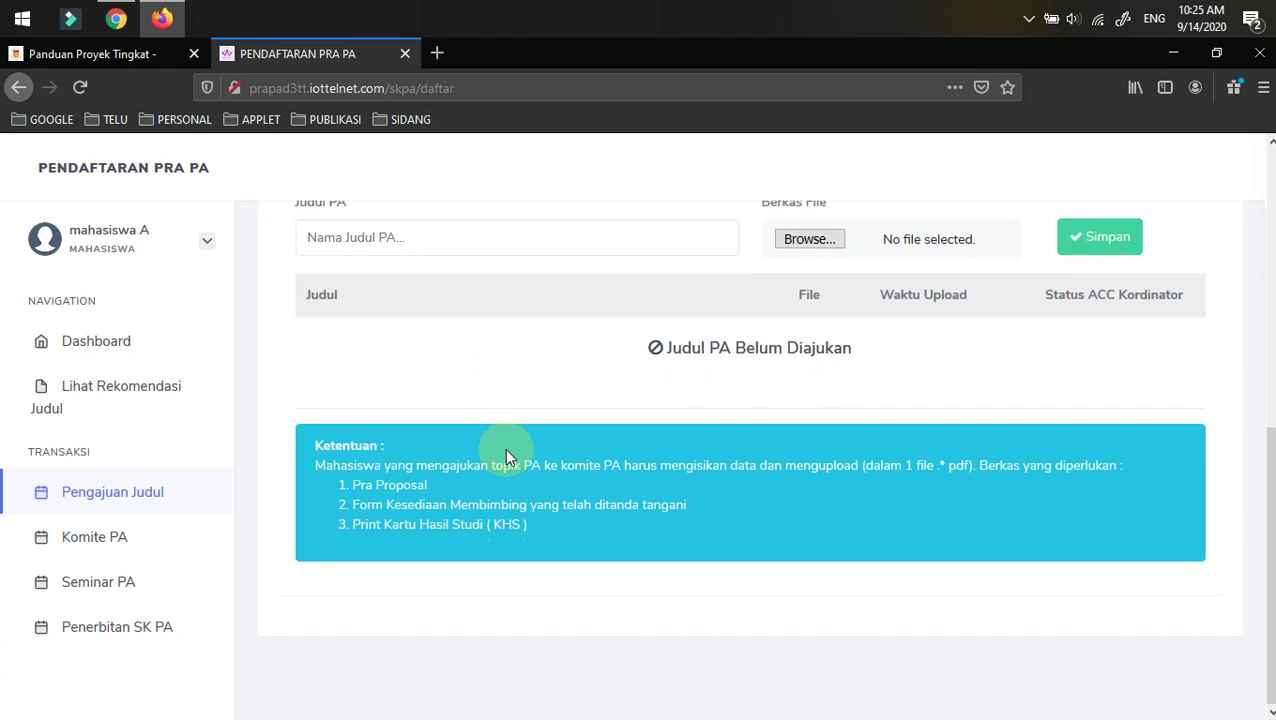
{"action": "scroll", "coordinate": [504, 448], "scroll_direction": "up", "scroll_amount": 3}
{"action": "scroll", "coordinate": [504, 448], "scroll_direction": "down", "scroll_amount": 3}
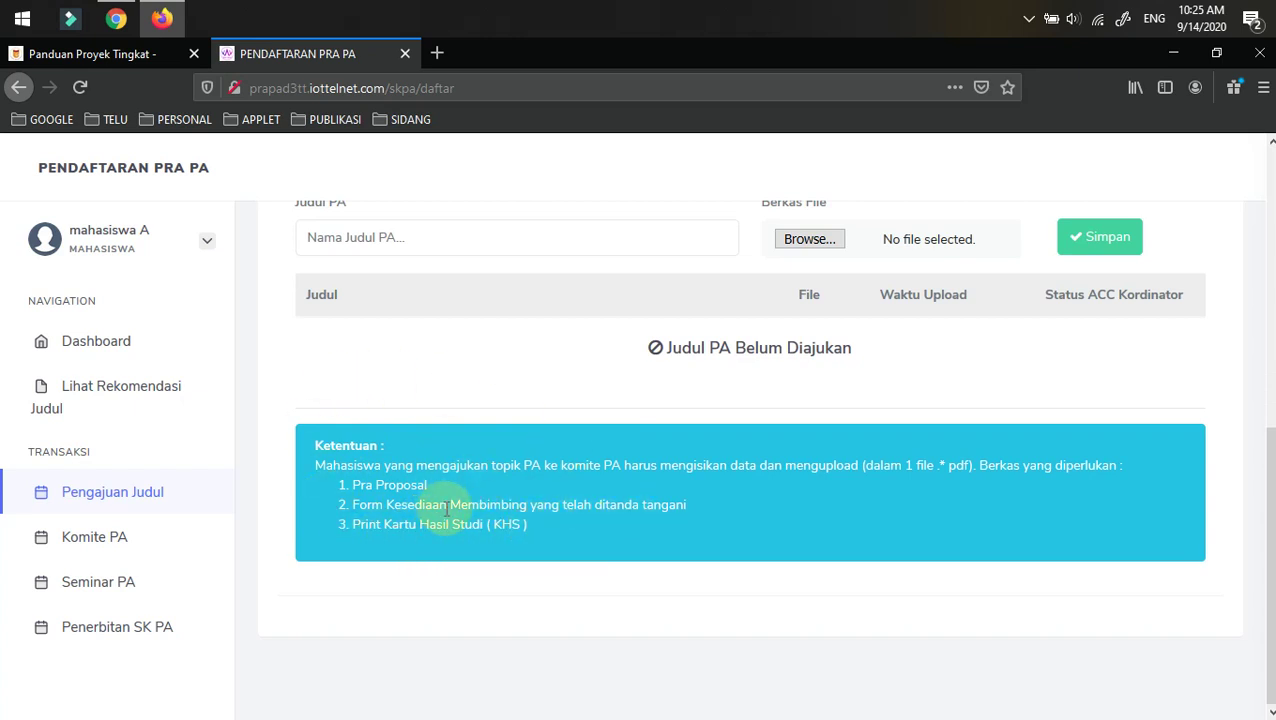
{"action": "scroll", "coordinate": [444, 506], "scroll_direction": "up", "scroll_amount": 3}
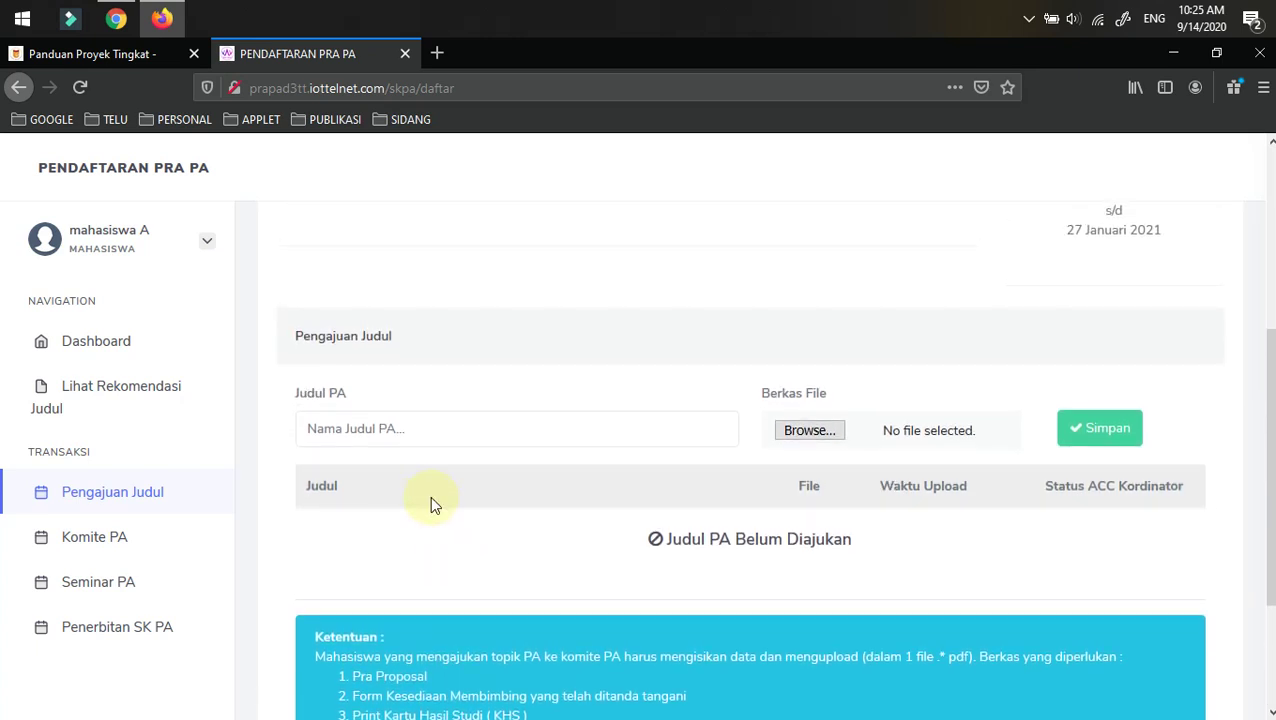
- Attach 'jurnal yang di review.pdf' from DATA (D:) > MY FILE > SEMENTARA
{"action": "left_click", "coordinate": [805, 433]}
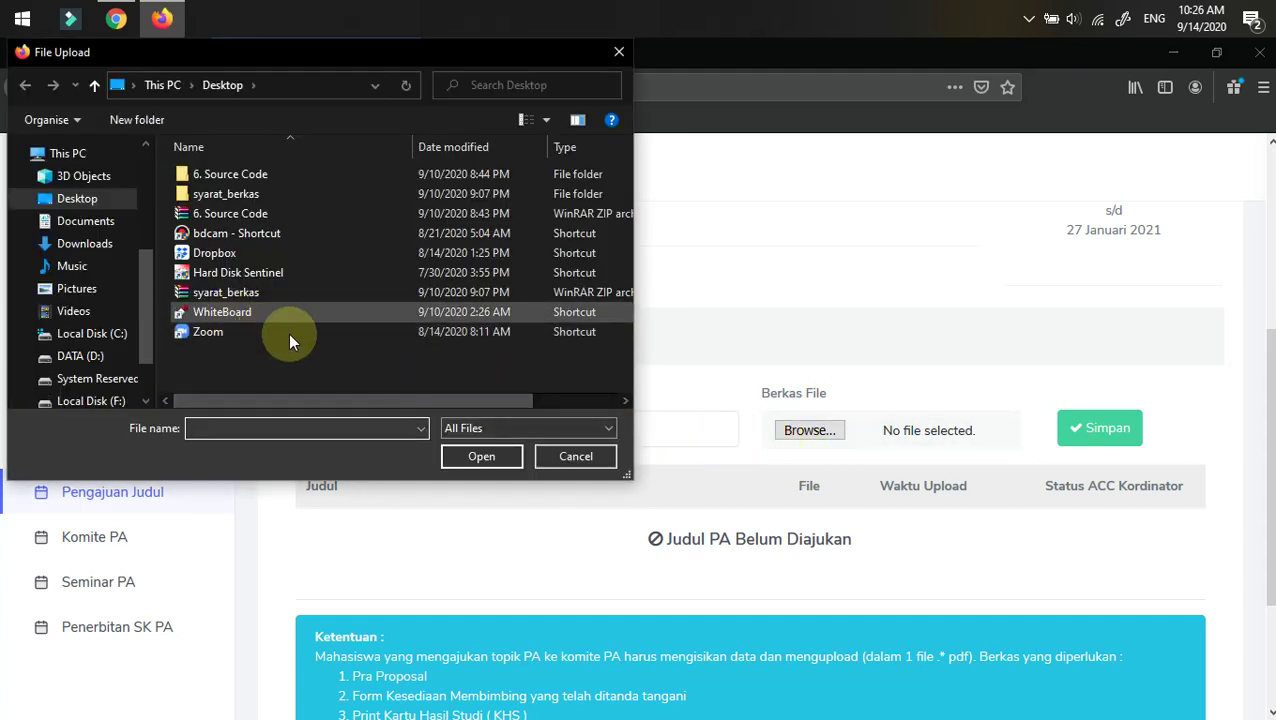
{"action": "double_click", "coordinate": [230, 194]}
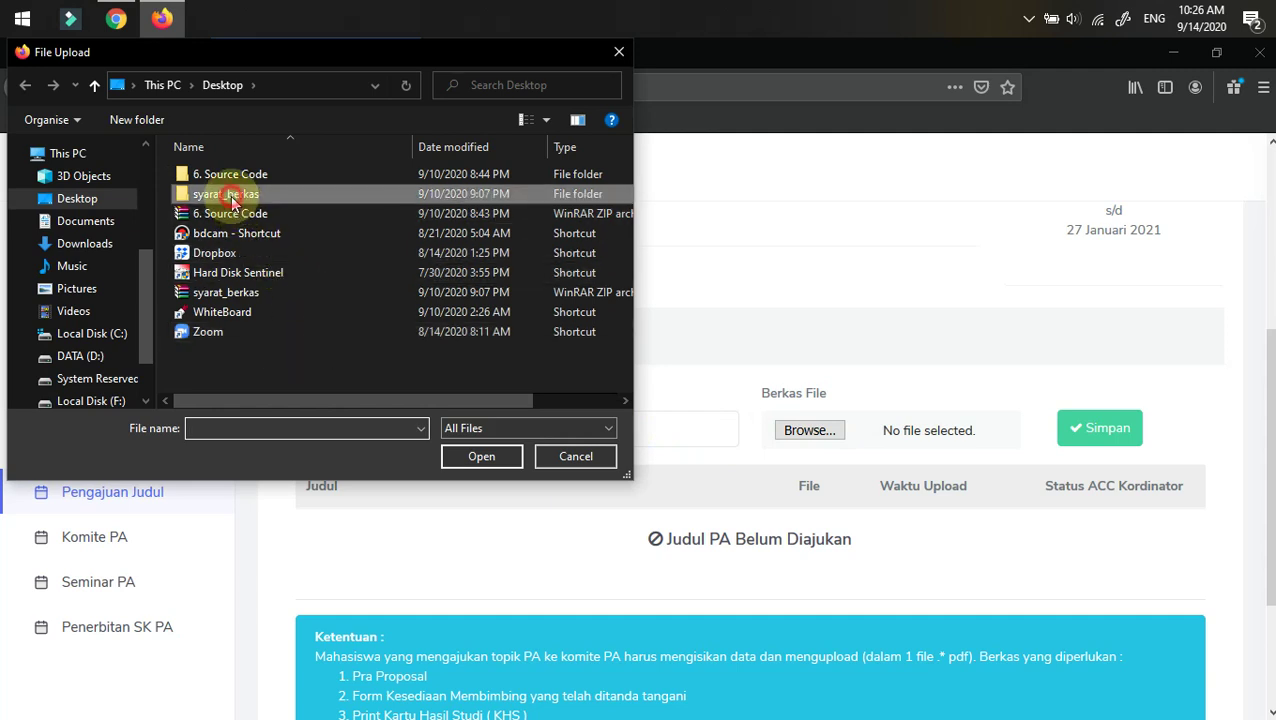
{"action": "left_click", "coordinate": [95, 86]}
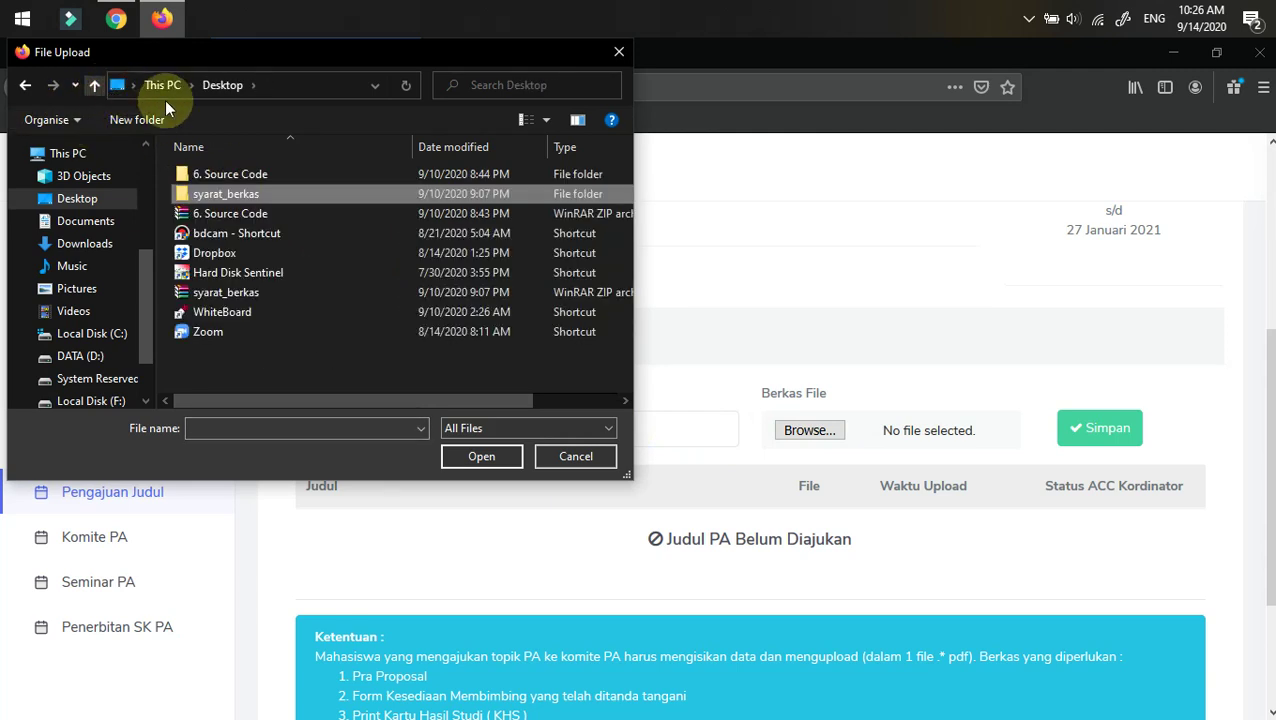
{"action": "left_click", "coordinate": [80, 356]}
{"action": "left_click", "coordinate": [215, 174]}
{"action": "double_click", "coordinate": [215, 176]}
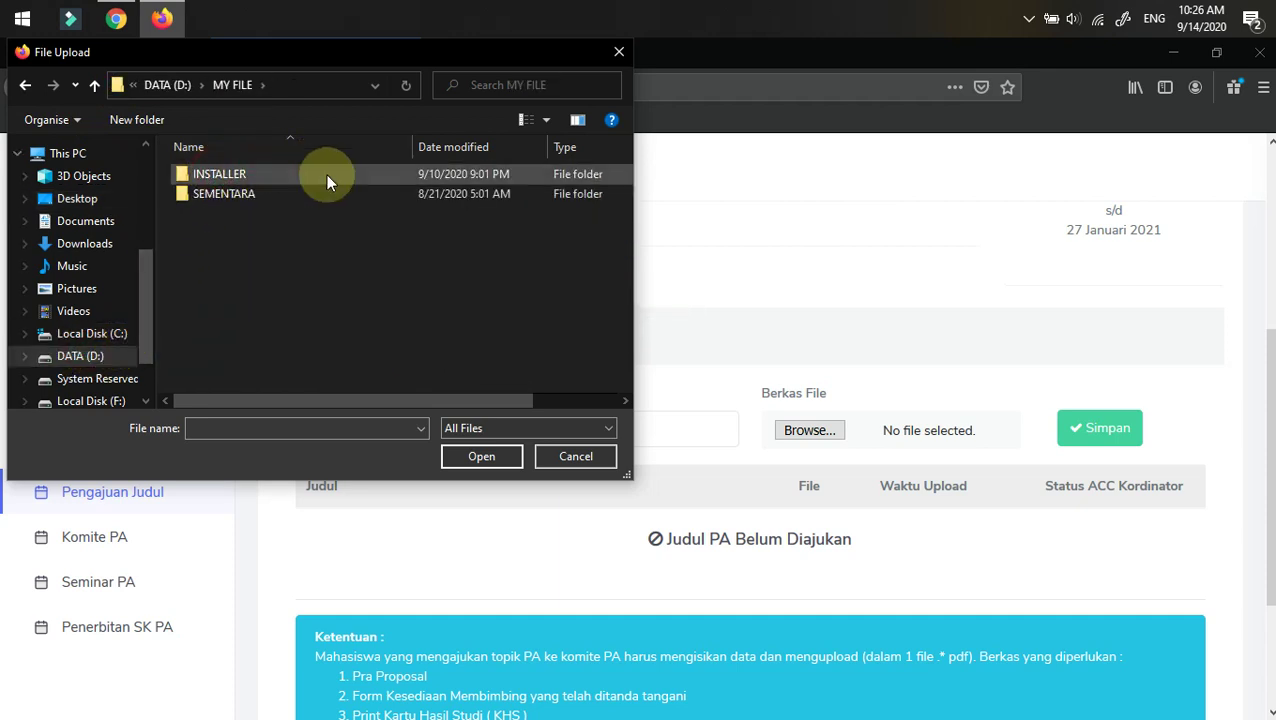
{"action": "double_click", "coordinate": [226, 192]}
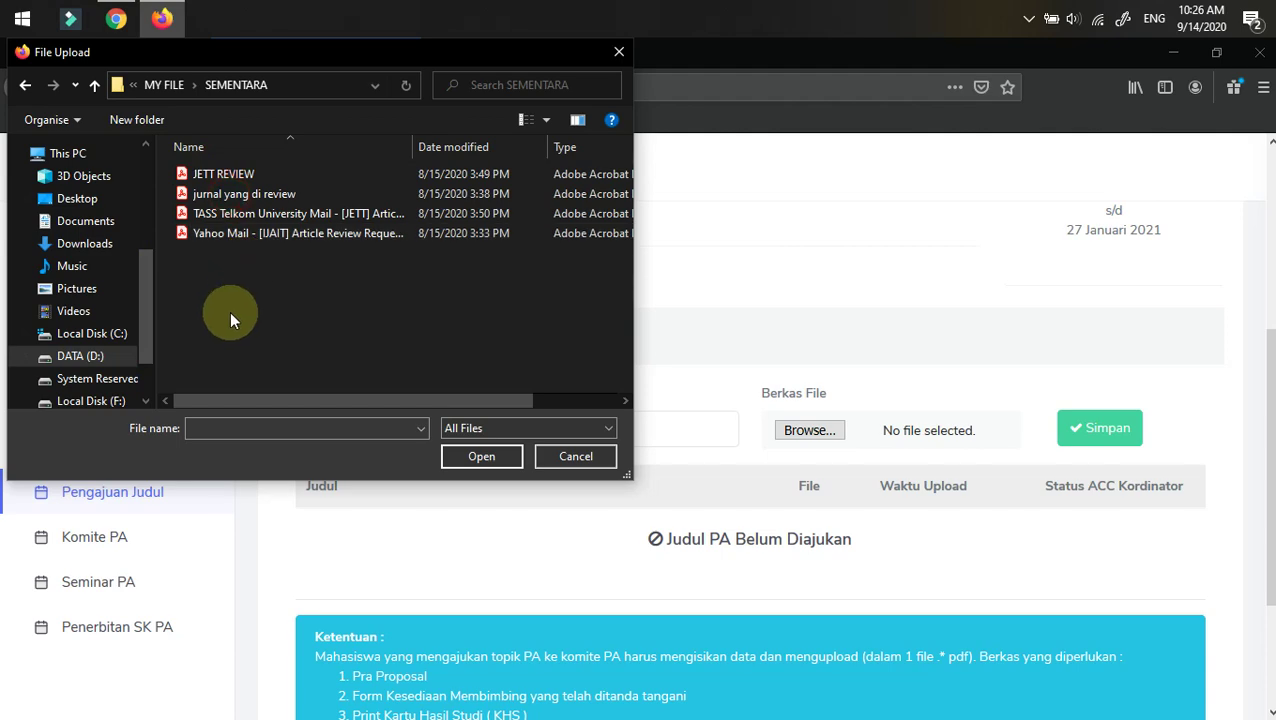
{"action": "left_click", "coordinate": [258, 196]}
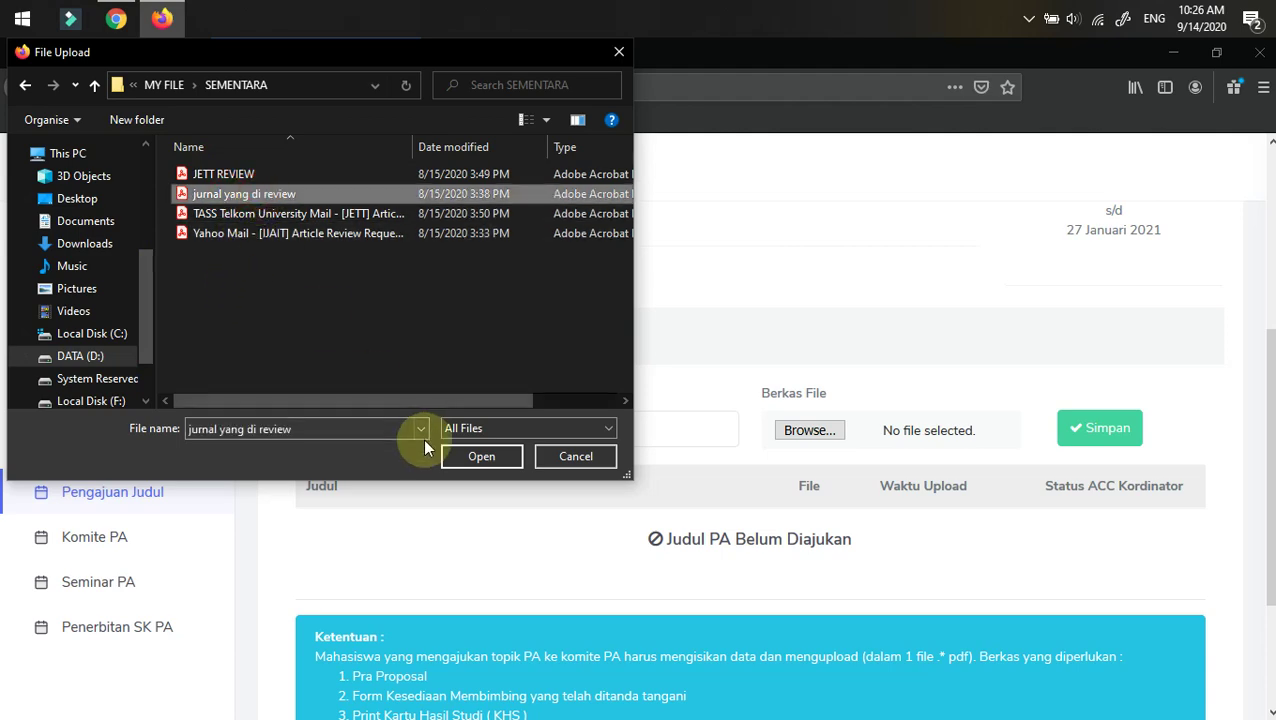
{"action": "left_click", "coordinate": [479, 456]}
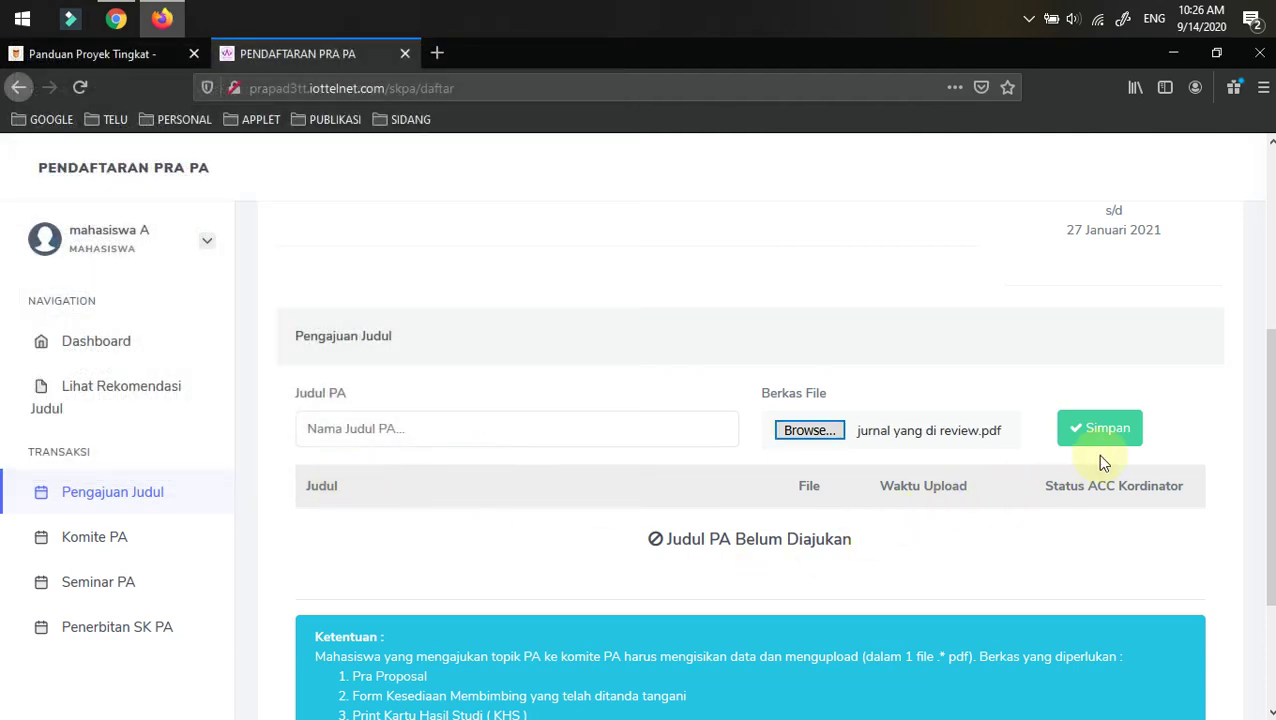
- Submit the title 'perancangan alat 2' with its file, now awaiting coordinator approval (Menunggu)
{"action": "left_click", "coordinate": [1100, 428]}
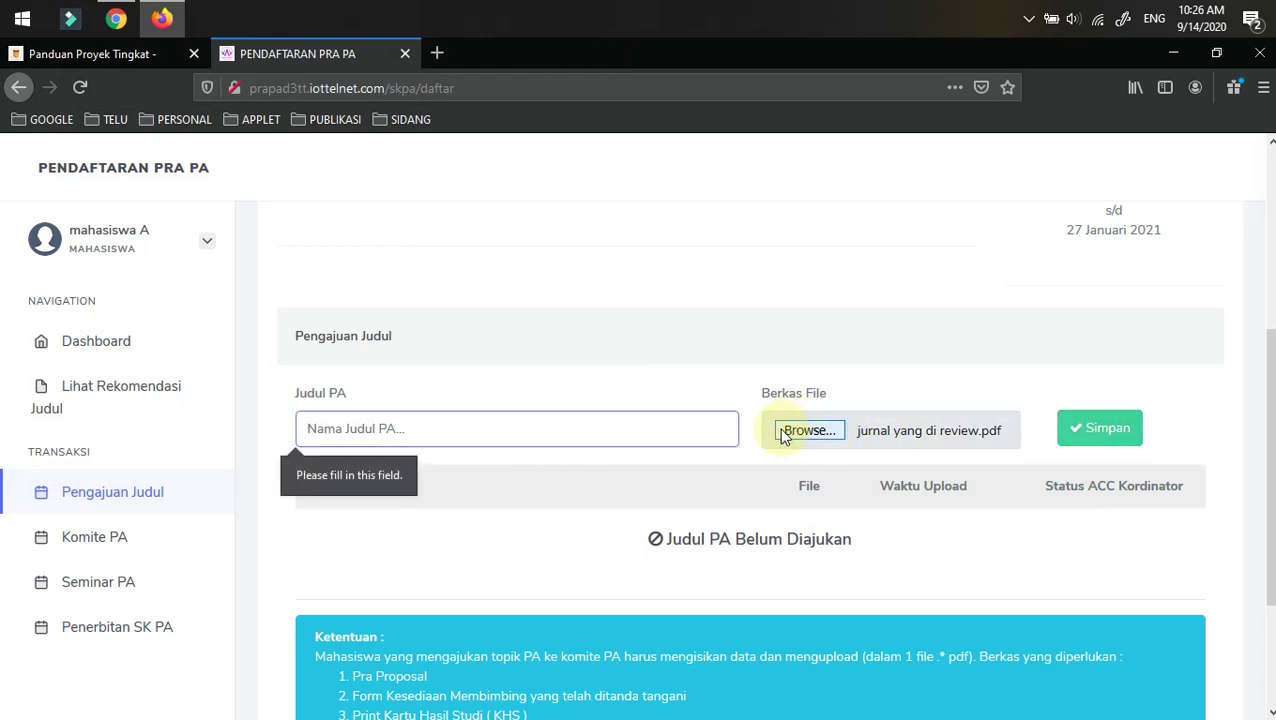
{"action": "left_click", "coordinate": [354, 420]}
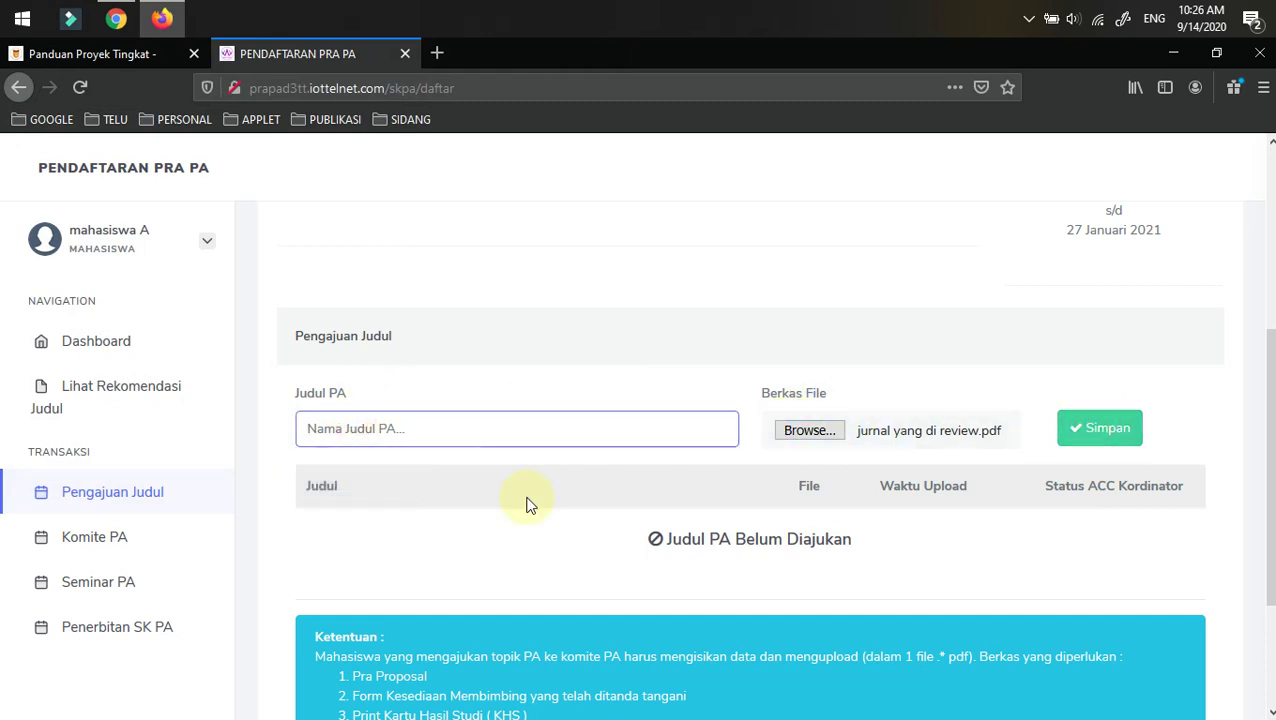
{"action": "type", "text": "perancangan alat 2"}
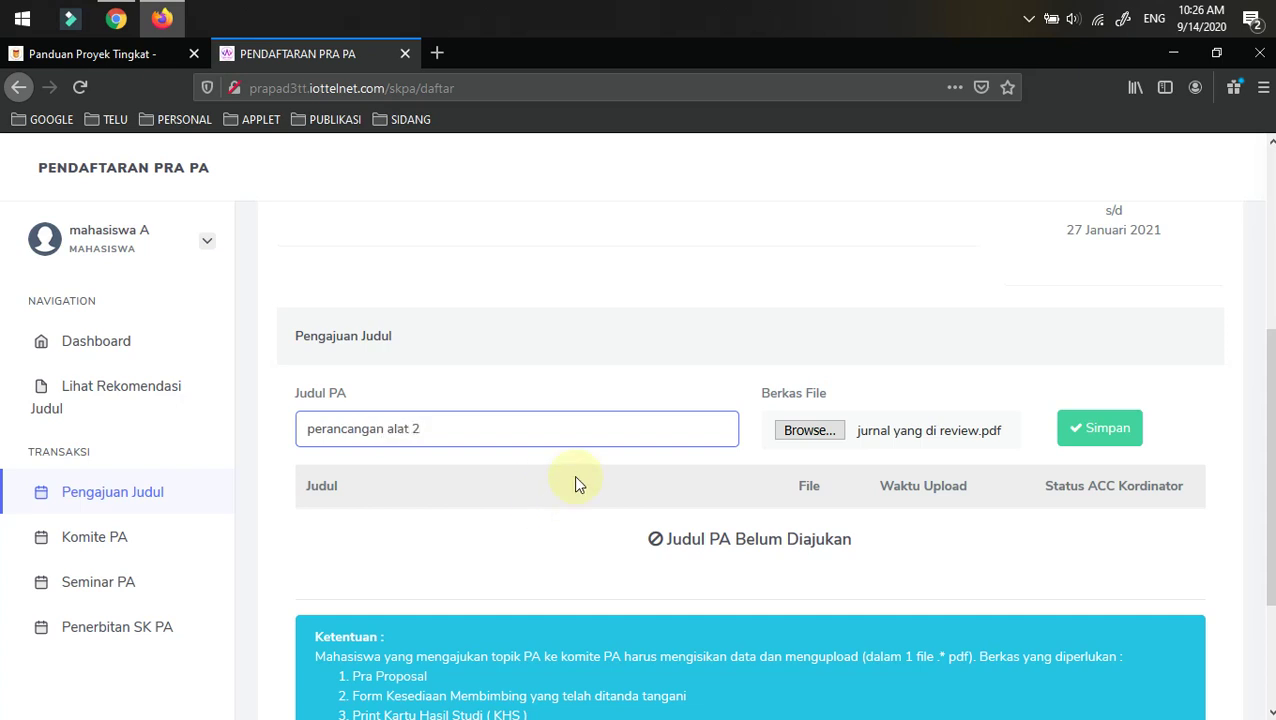
{"action": "left_click", "coordinate": [1126, 424]}
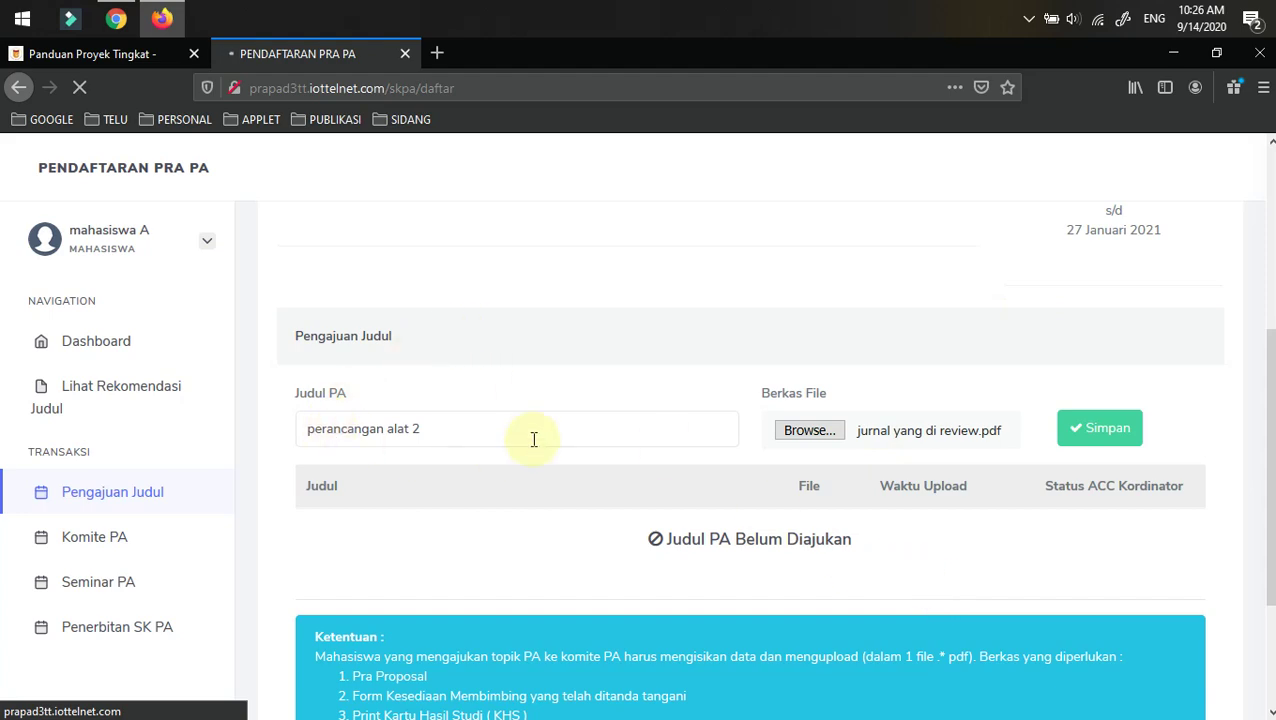
{"action": "scroll", "coordinate": [532, 440], "scroll_direction": "down", "scroll_amount": 2}
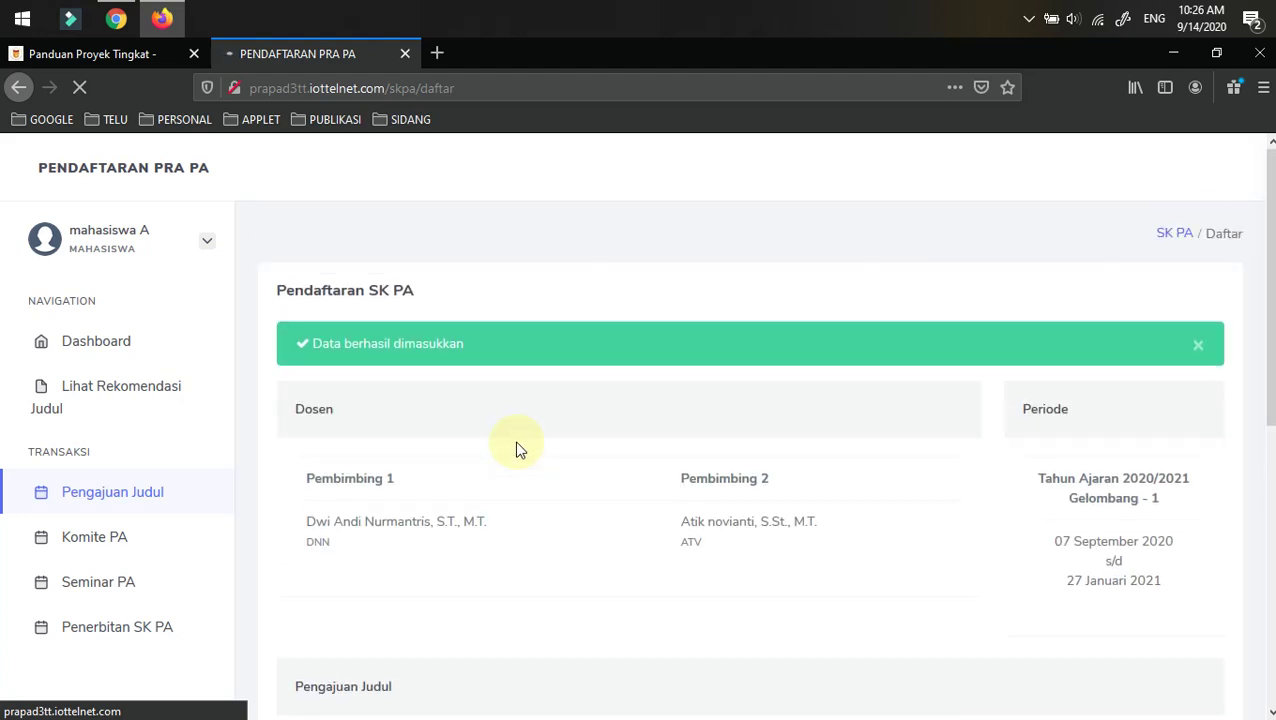
{"action": "scroll", "coordinate": [517, 450], "scroll_direction": "down", "scroll_amount": 3}
{"action": "scroll", "coordinate": [517, 450], "scroll_direction": "up", "scroll_amount": 3}
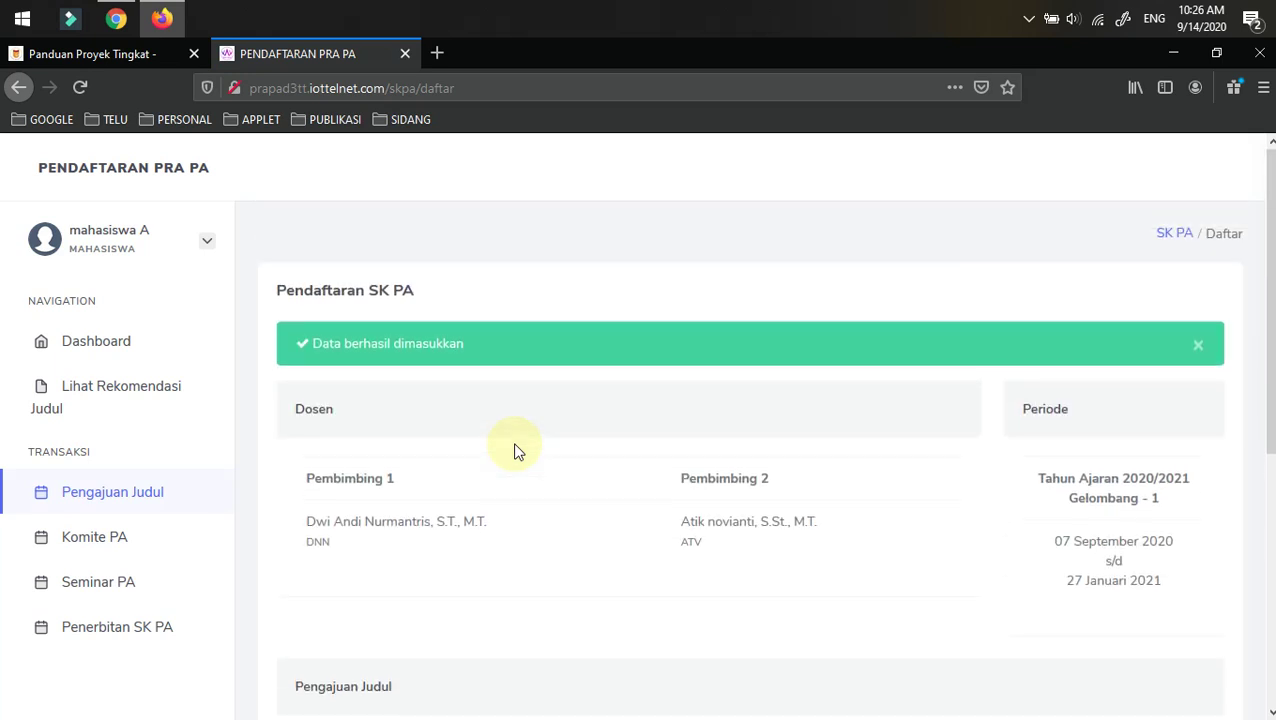
{"action": "scroll", "coordinate": [517, 450], "scroll_direction": "down", "scroll_amount": 1}
{"action": "scroll", "coordinate": [516, 448], "scroll_direction": "down", "scroll_amount": 3}
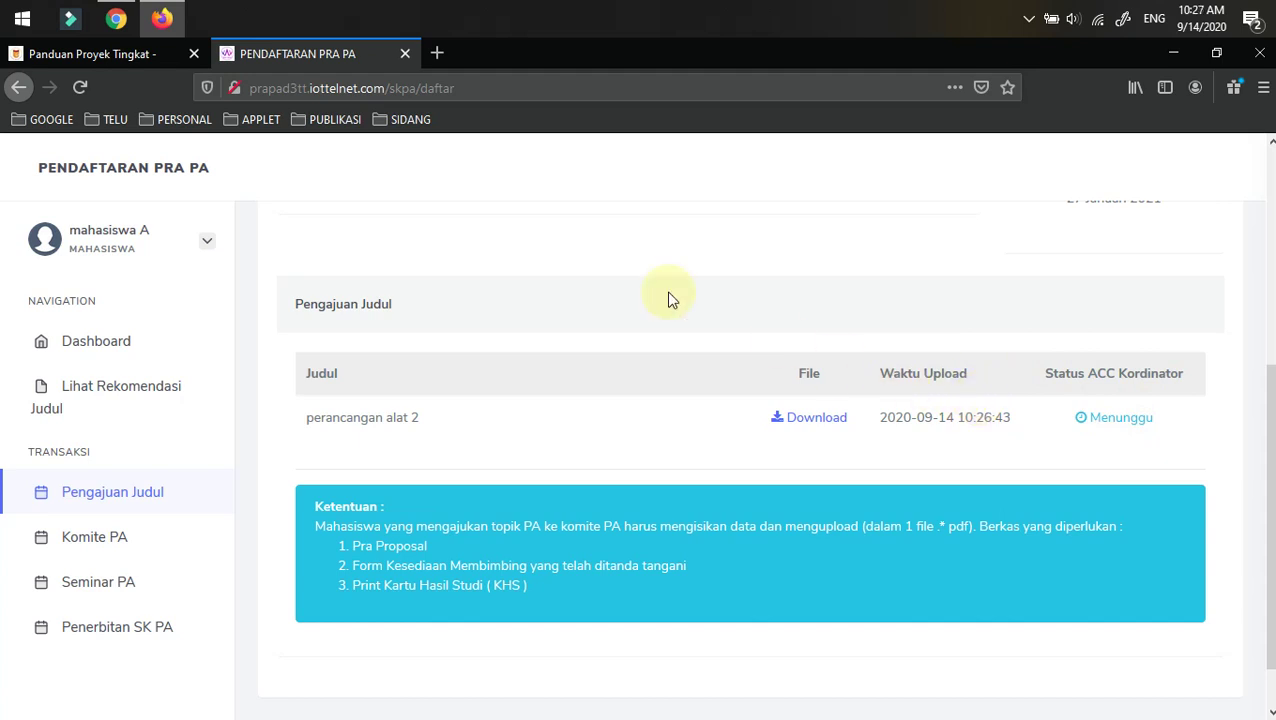
- Switch from the portal to the admin session in Chrome
{"action": "left_click", "coordinate": [103, 60]}
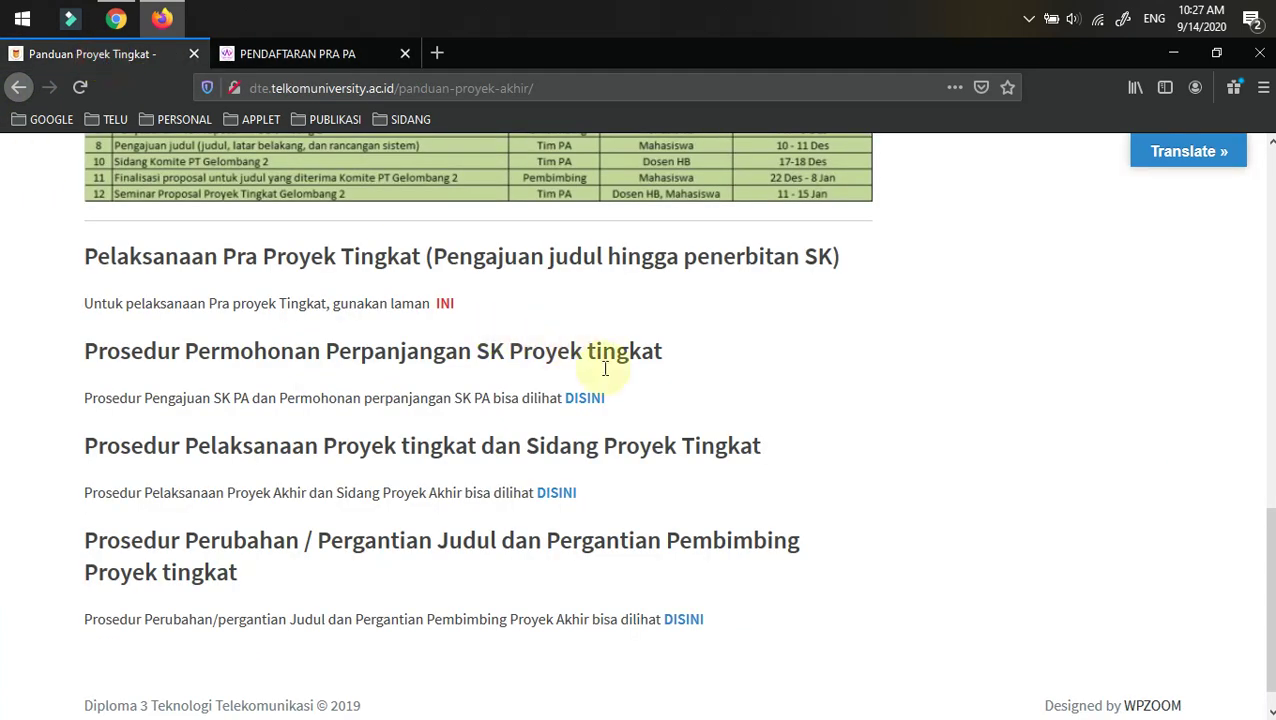
{"action": "left_click", "coordinate": [287, 53]}
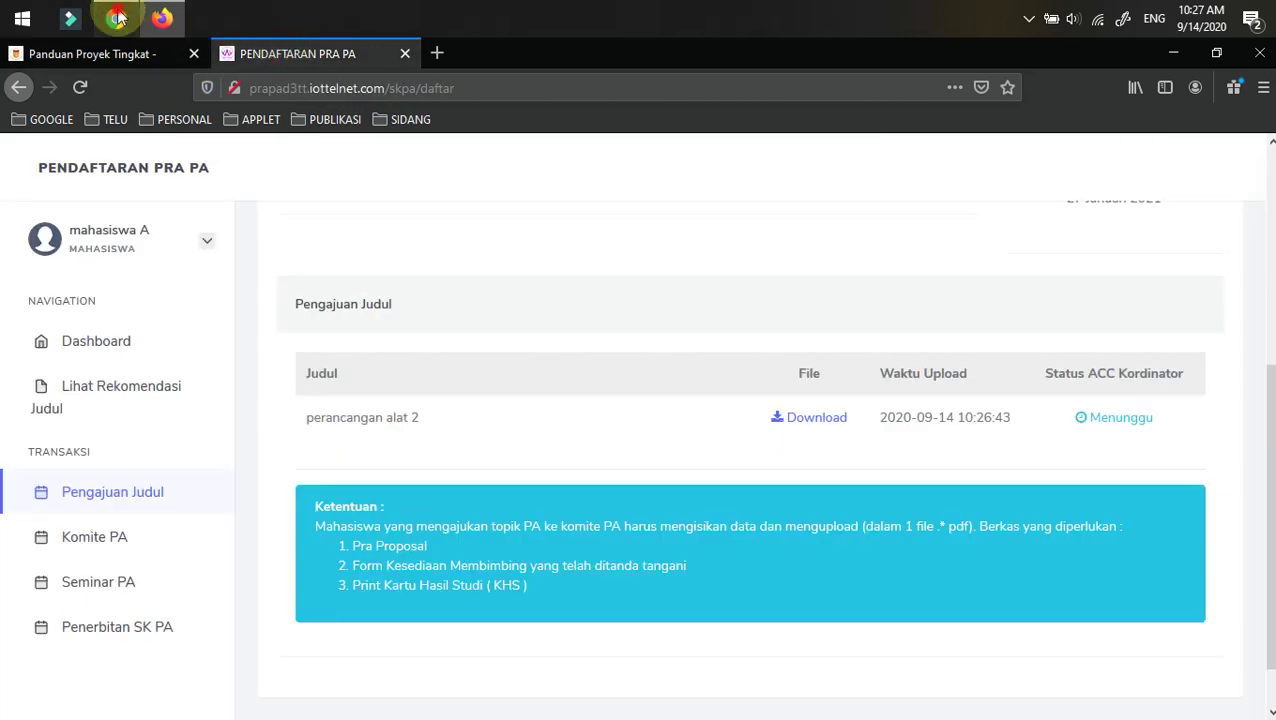
{"action": "left_click", "coordinate": [116, 18]}
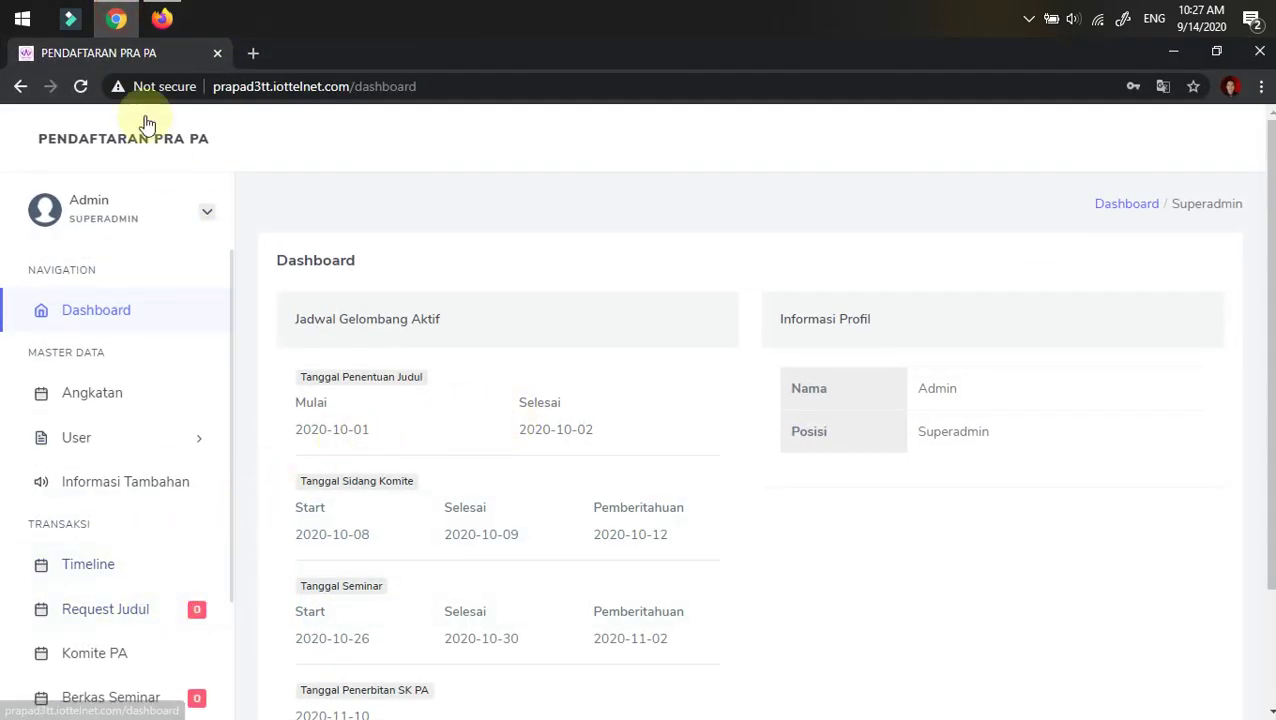
- Reload the admin dashboard and open Request Judul to find the pending perancangan alat 2 request
{"action": "left_click", "coordinate": [80, 86]}
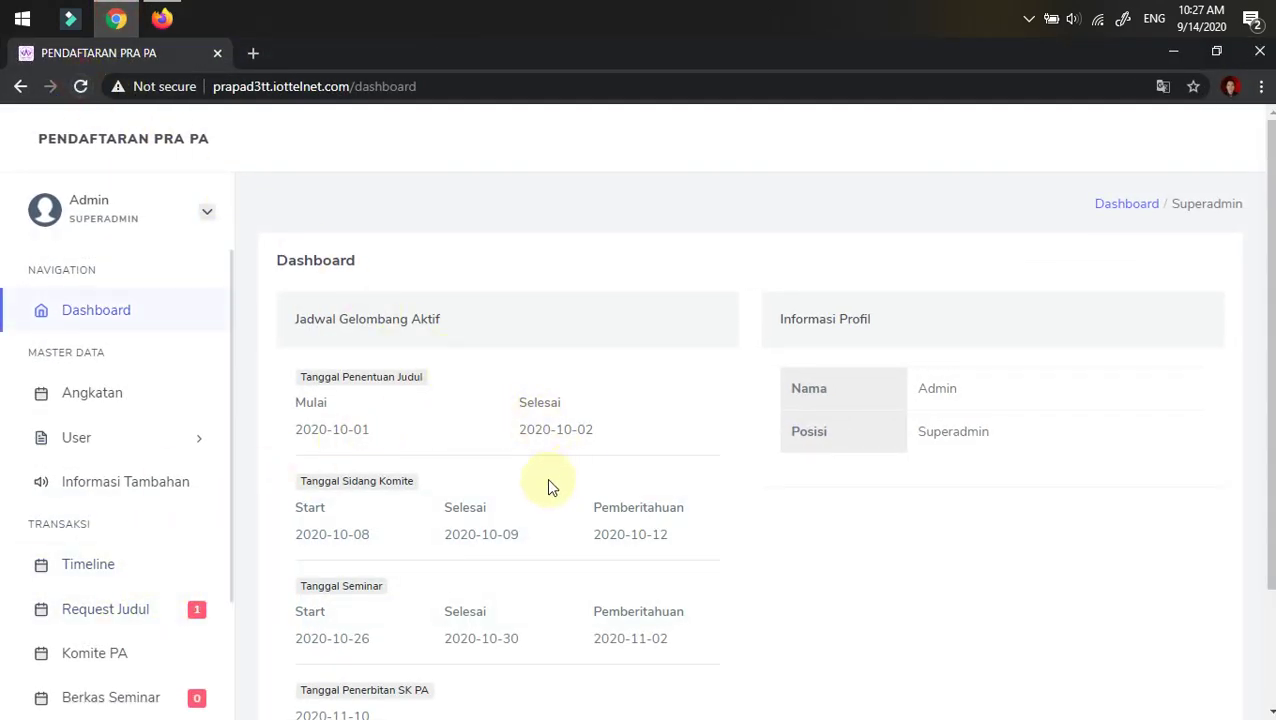
{"action": "scroll", "coordinate": [450, 500], "scroll_direction": "down", "scroll_amount": 2}
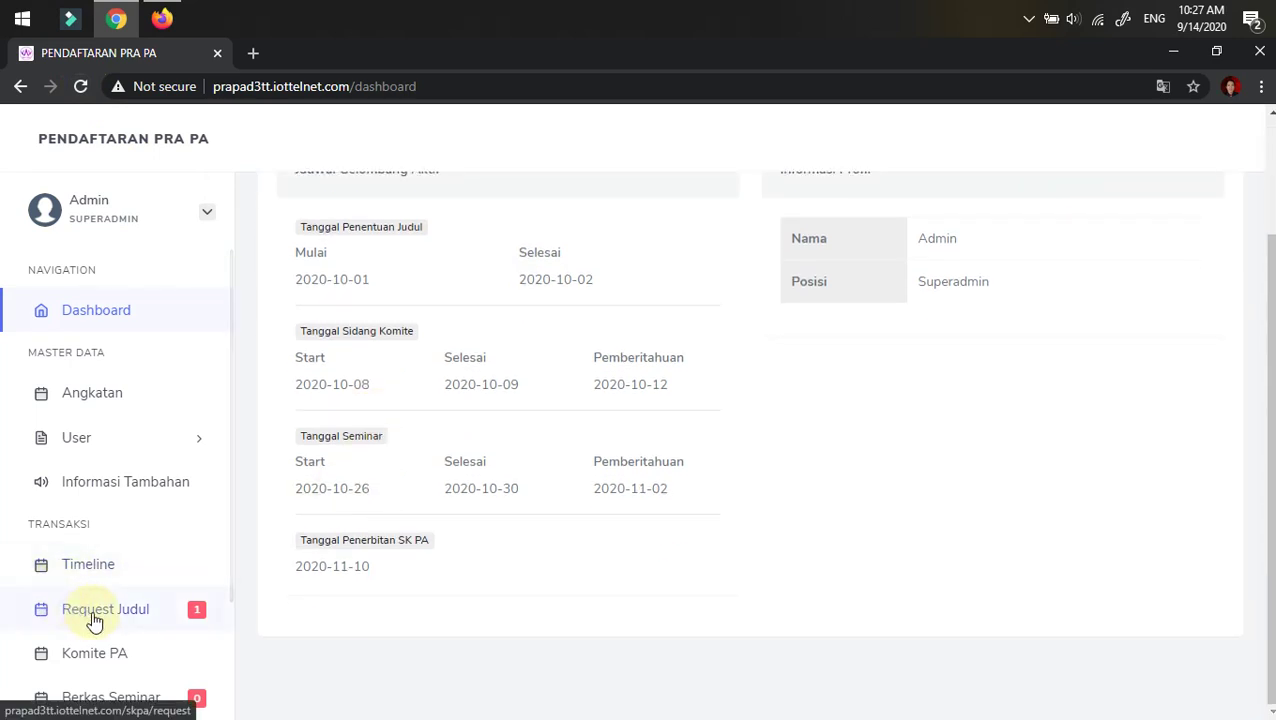
{"action": "left_click", "coordinate": [94, 617]}
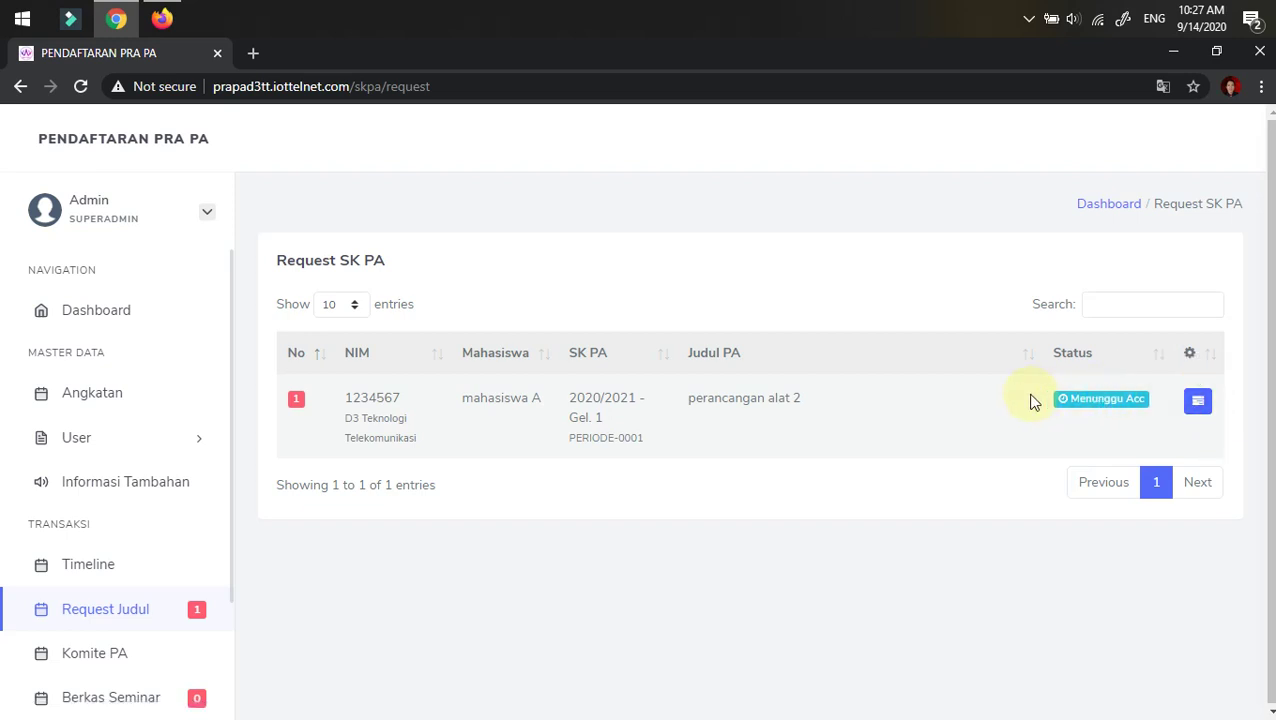
- Open the perancangan alat 2 request details and accept it with Terima, confirming with OK
{"action": "left_click", "coordinate": [1198, 404]}
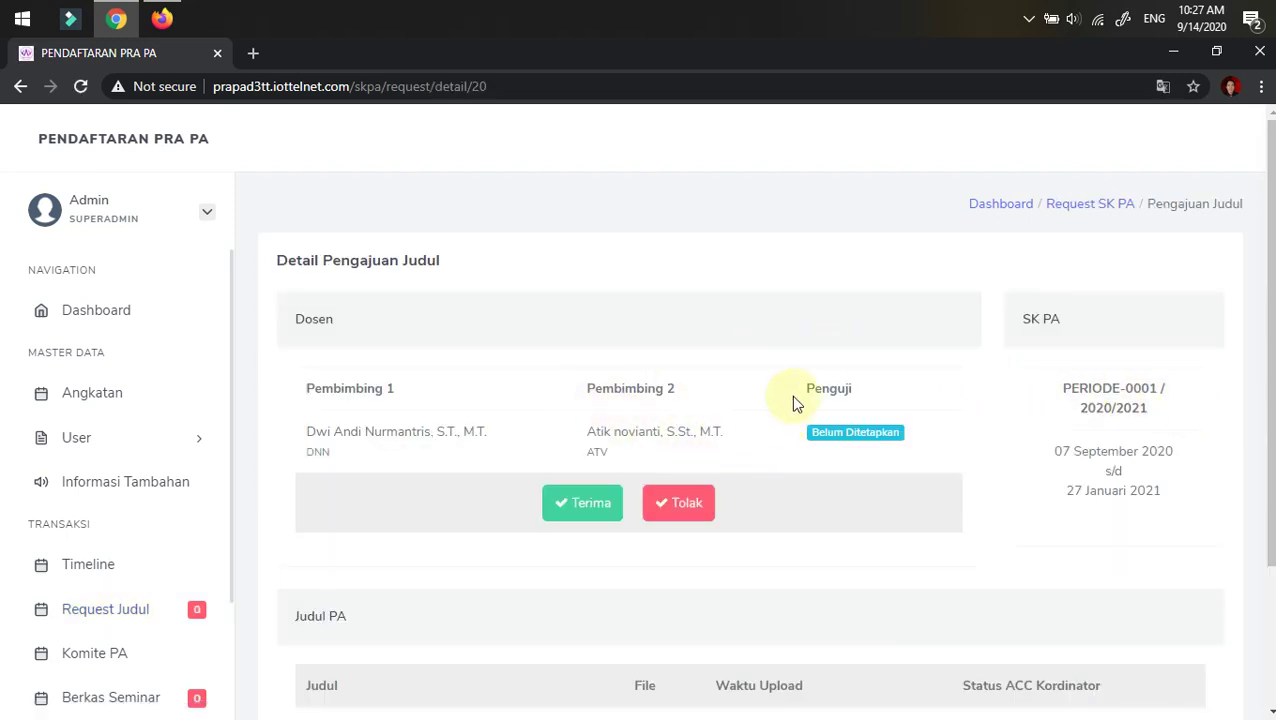
{"action": "scroll", "coordinate": [775, 360], "scroll_direction": "down", "scroll_amount": 2}
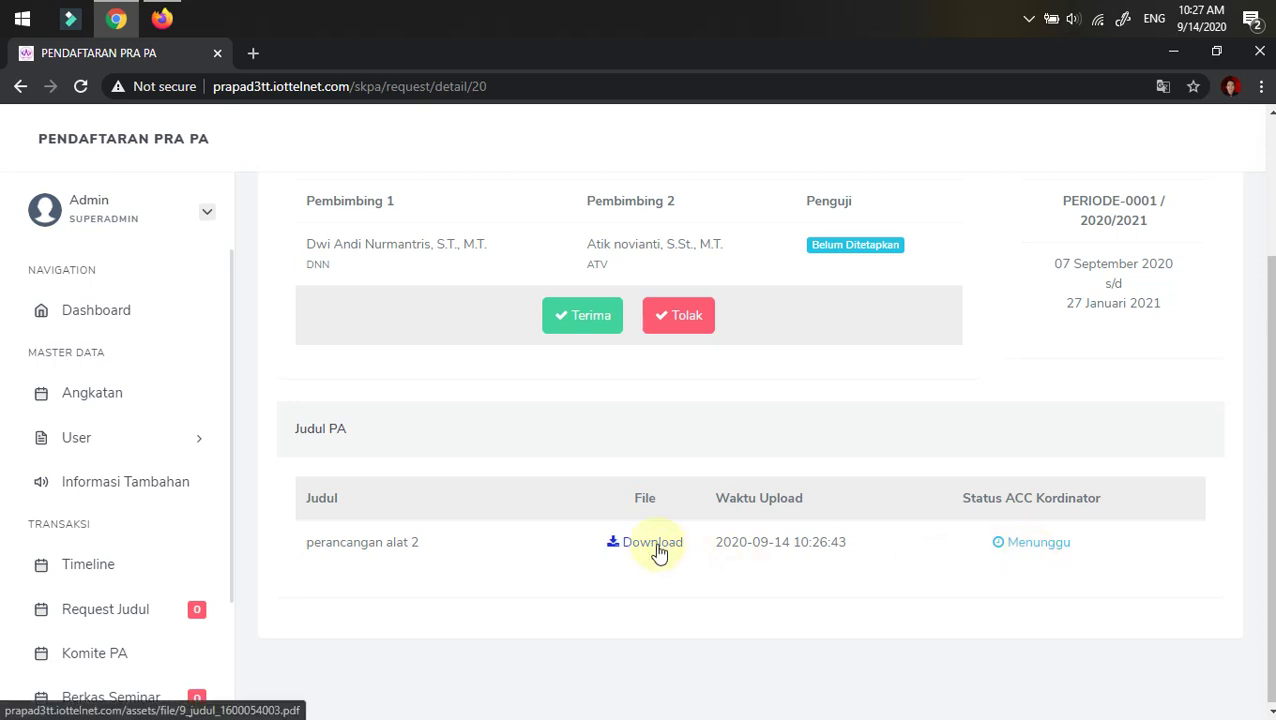
{"action": "scroll", "coordinate": [864, 377], "scroll_direction": "up", "scroll_amount": 1}
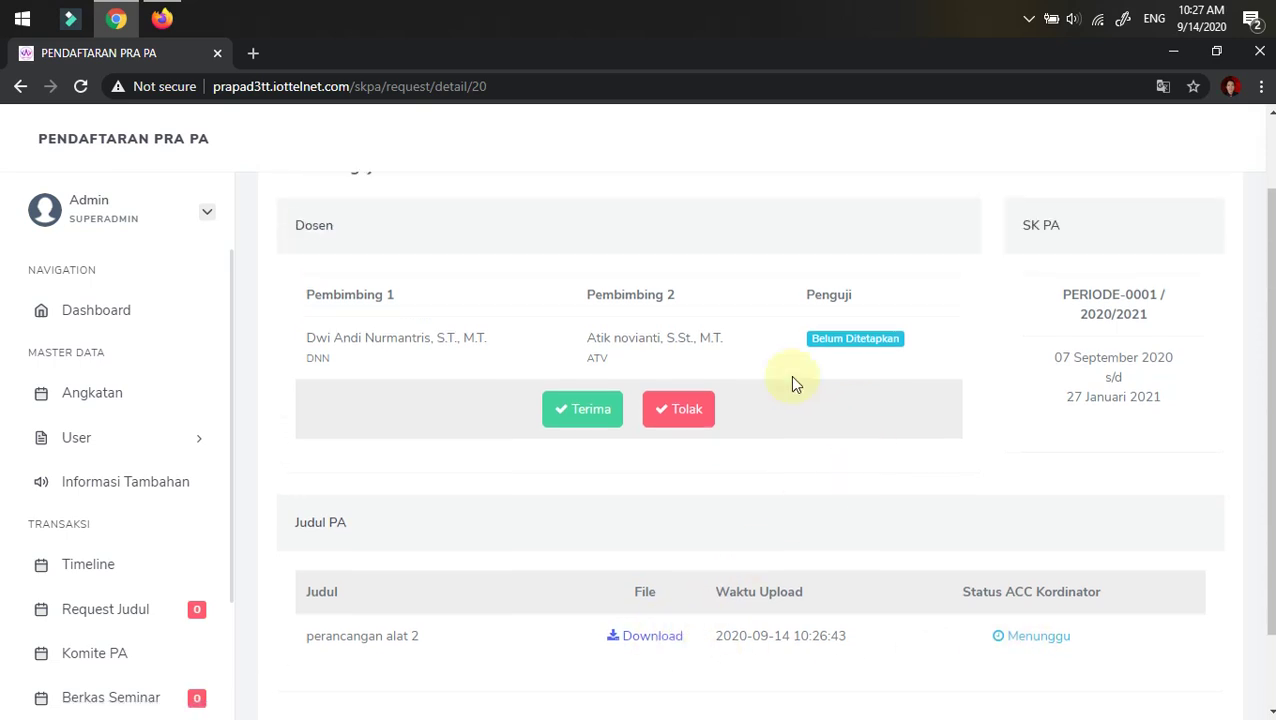
{"action": "left_click", "coordinate": [582, 412]}
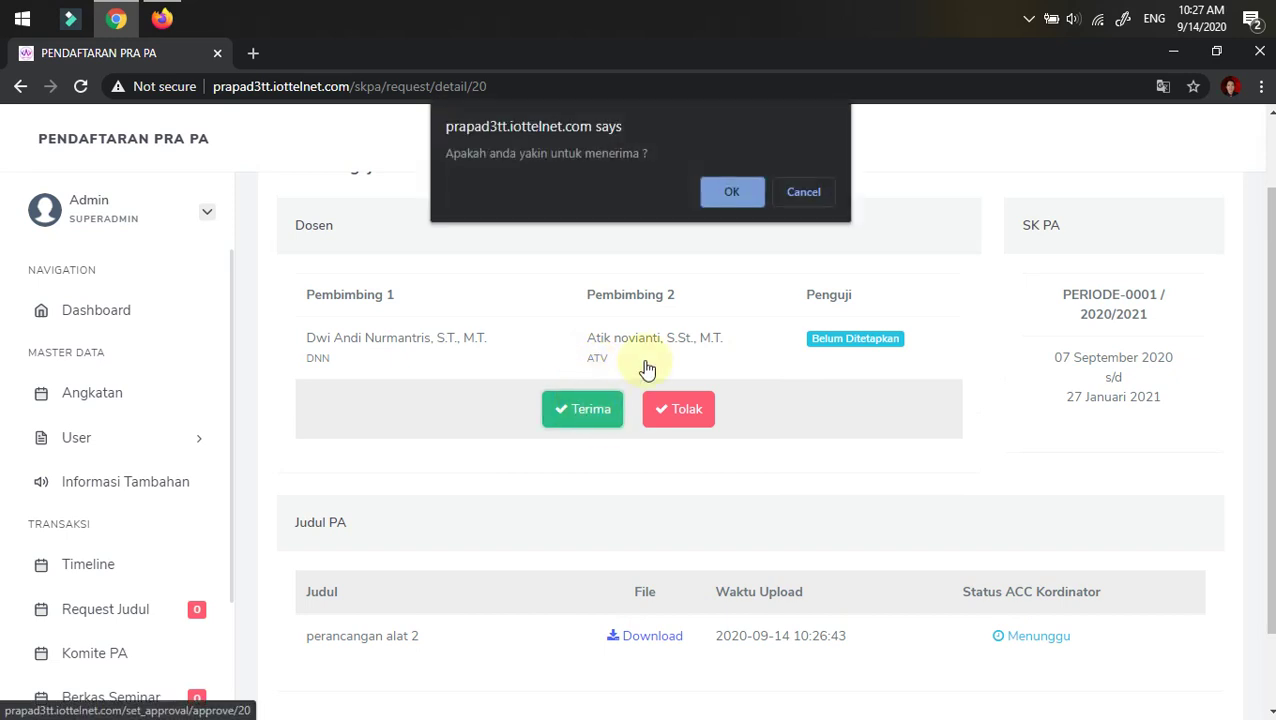
{"action": "left_click", "coordinate": [735, 191]}
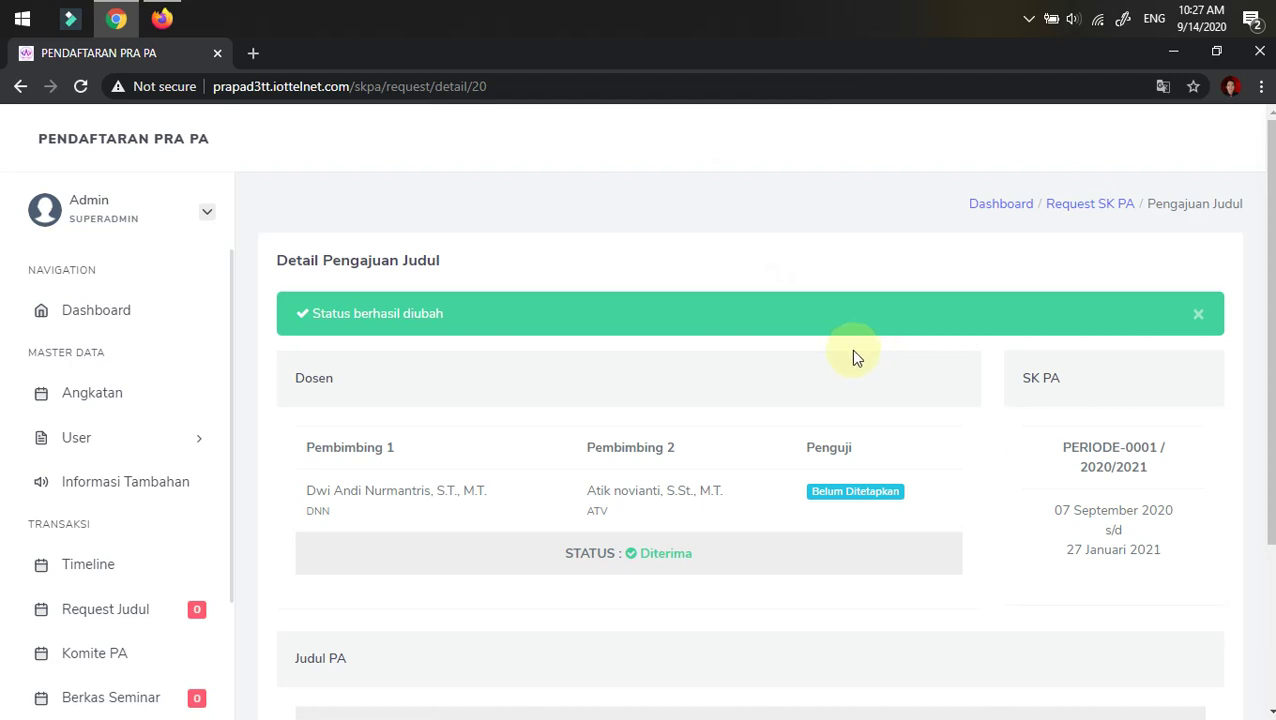
- Return to the Request Judul list and bring the student's Firefox window forward
{"action": "scroll", "coordinate": [840, 367], "scroll_direction": "down", "scroll_amount": 2}
{"action": "scroll", "coordinate": [838, 372], "scroll_direction": "up", "scroll_amount": 2}
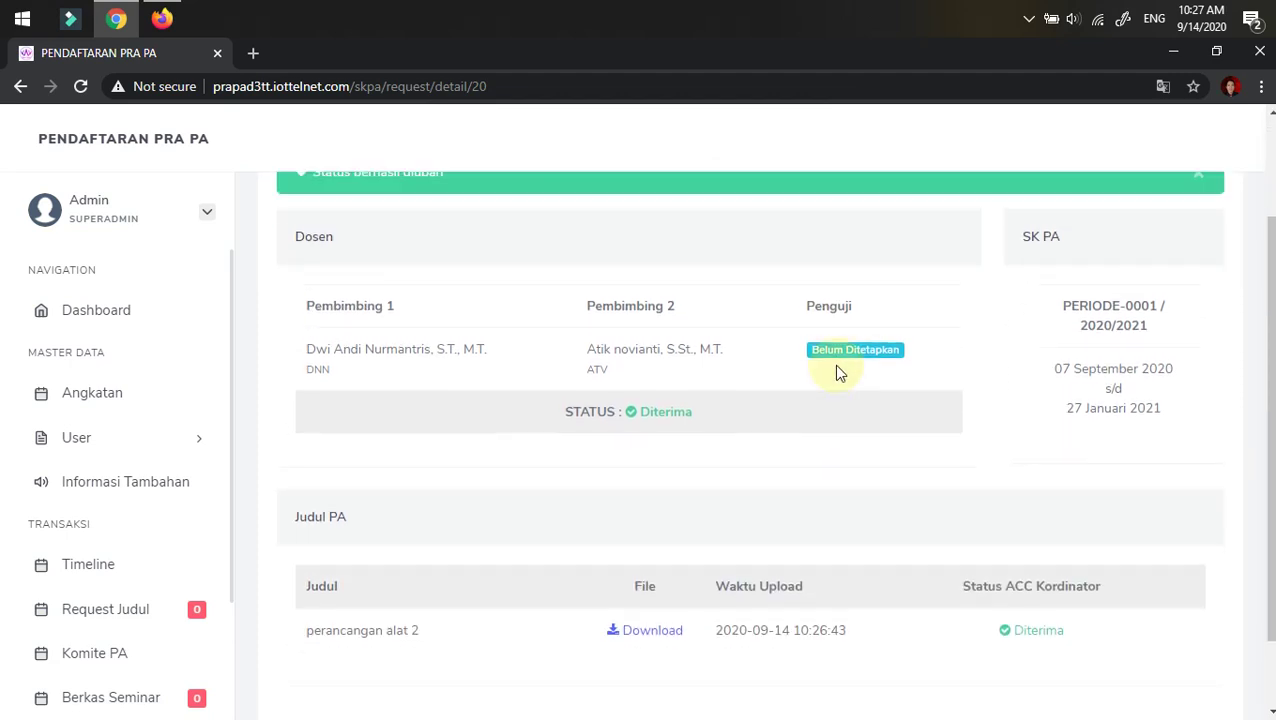
{"action": "left_click", "coordinate": [97, 606]}
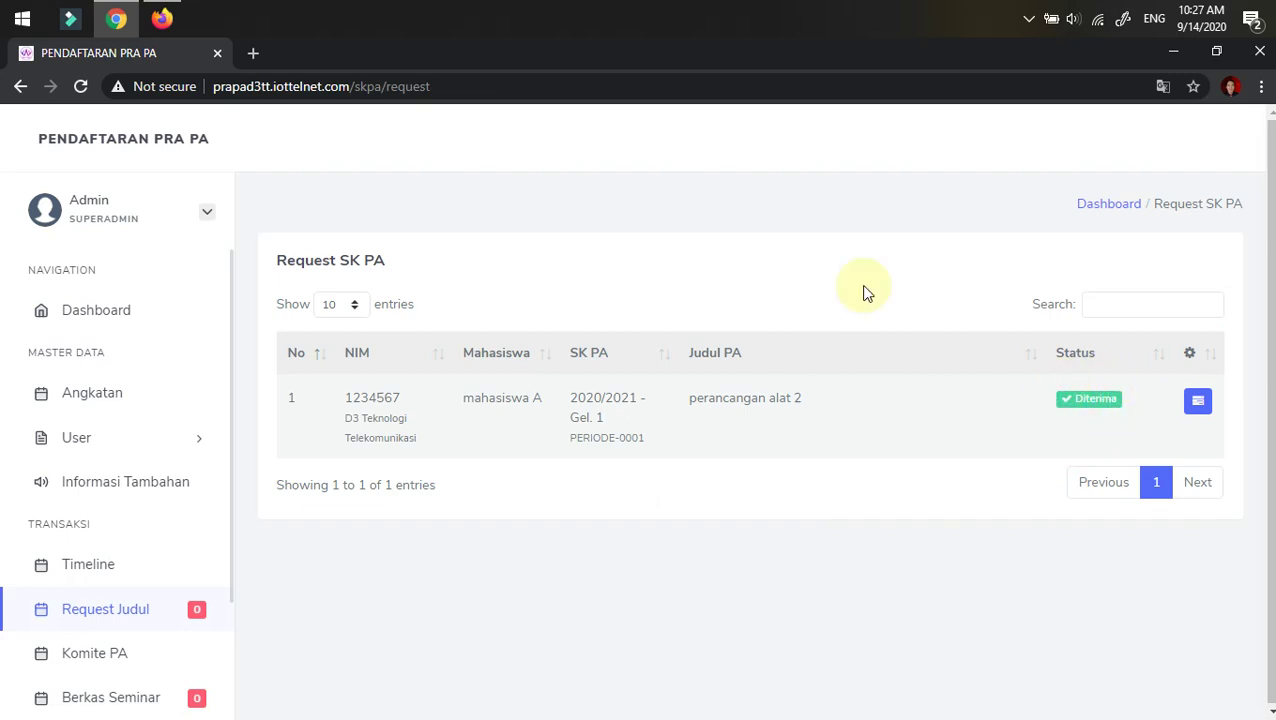
{"action": "left_click", "coordinate": [162, 18]}
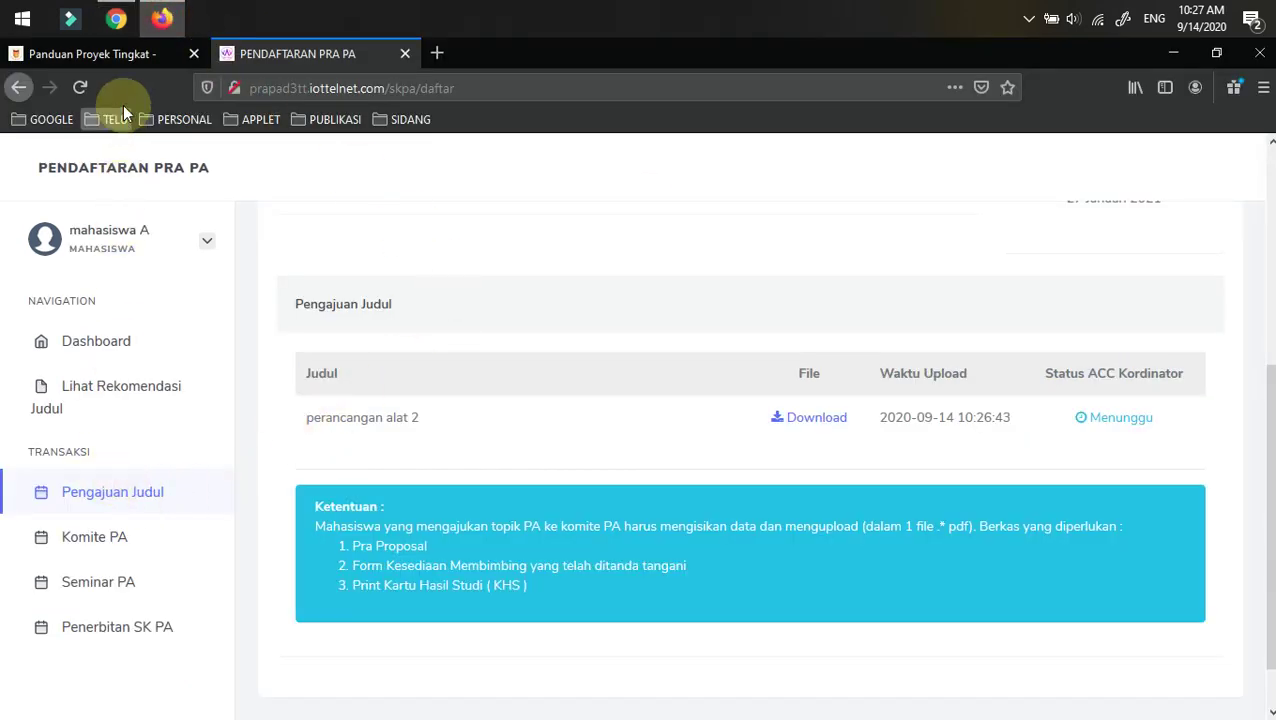
- Refresh the student's portal, check Dashboard, Pengajuan Judul and Komite PA, then return to Chrome
{"action": "left_click", "coordinate": [83, 89]}
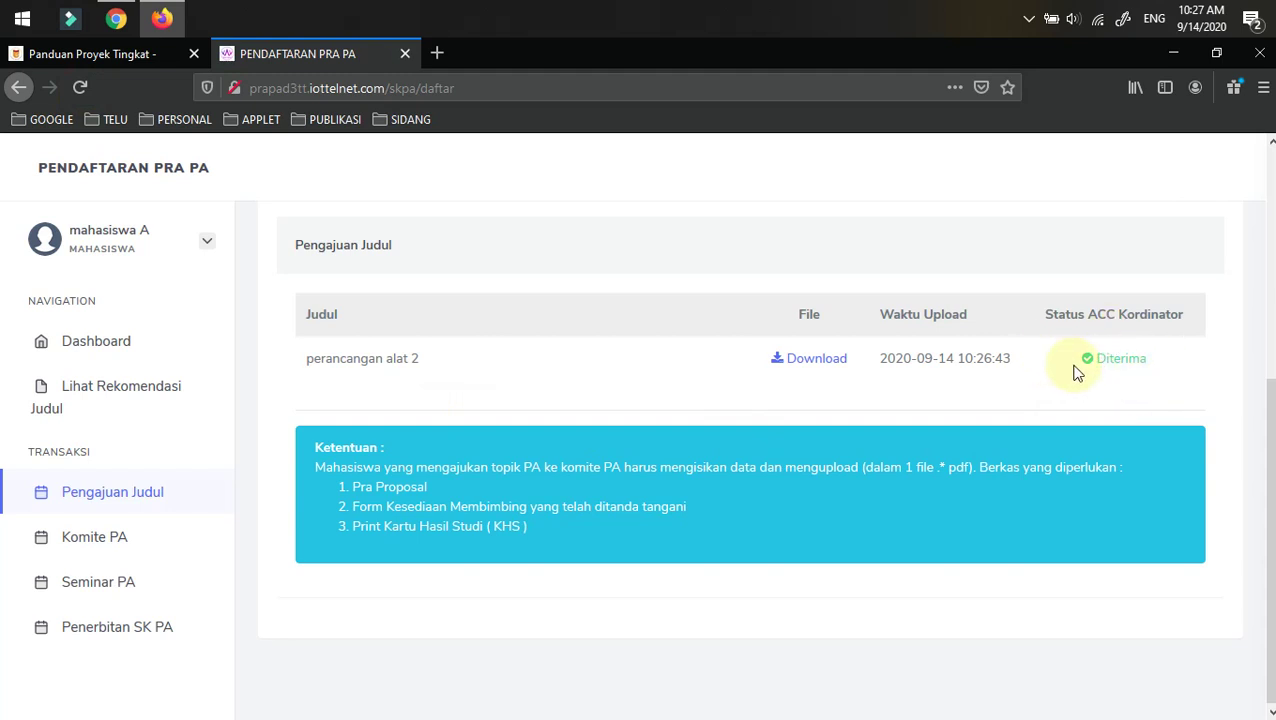
{"action": "left_click", "coordinate": [88, 344]}
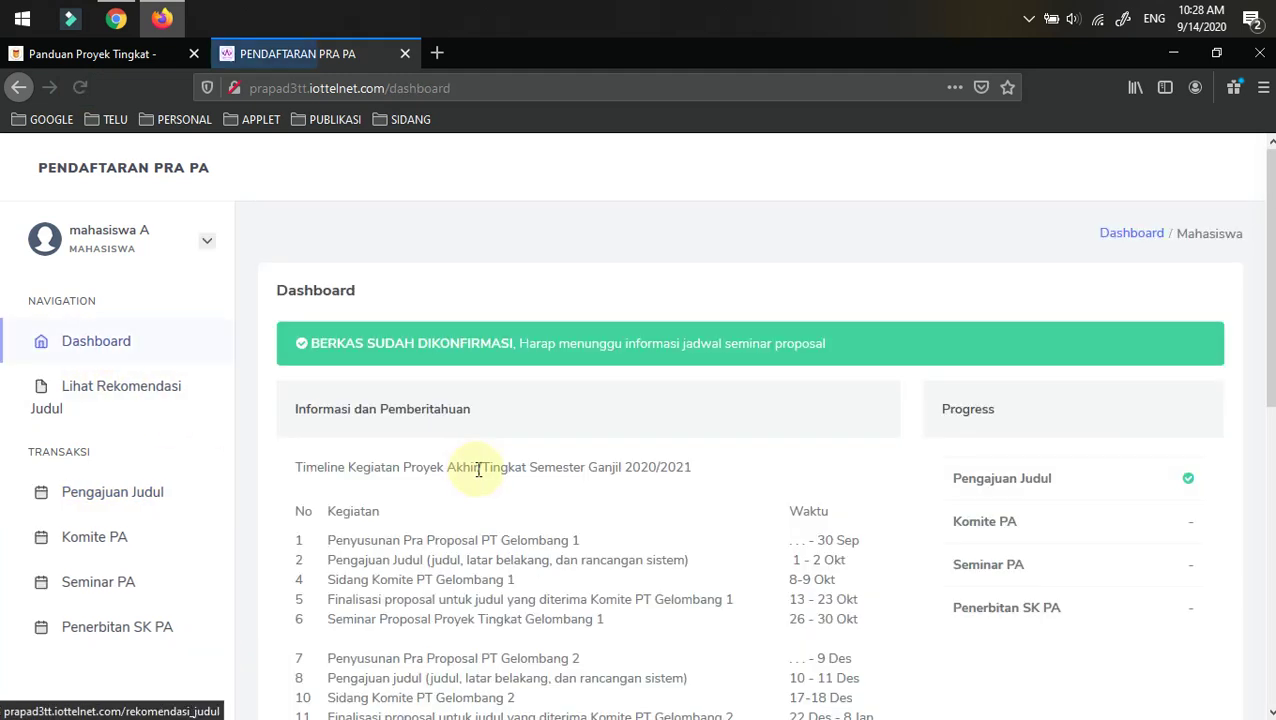
{"action": "scroll", "coordinate": [1212, 530], "scroll_direction": "down", "scroll_amount": 1}
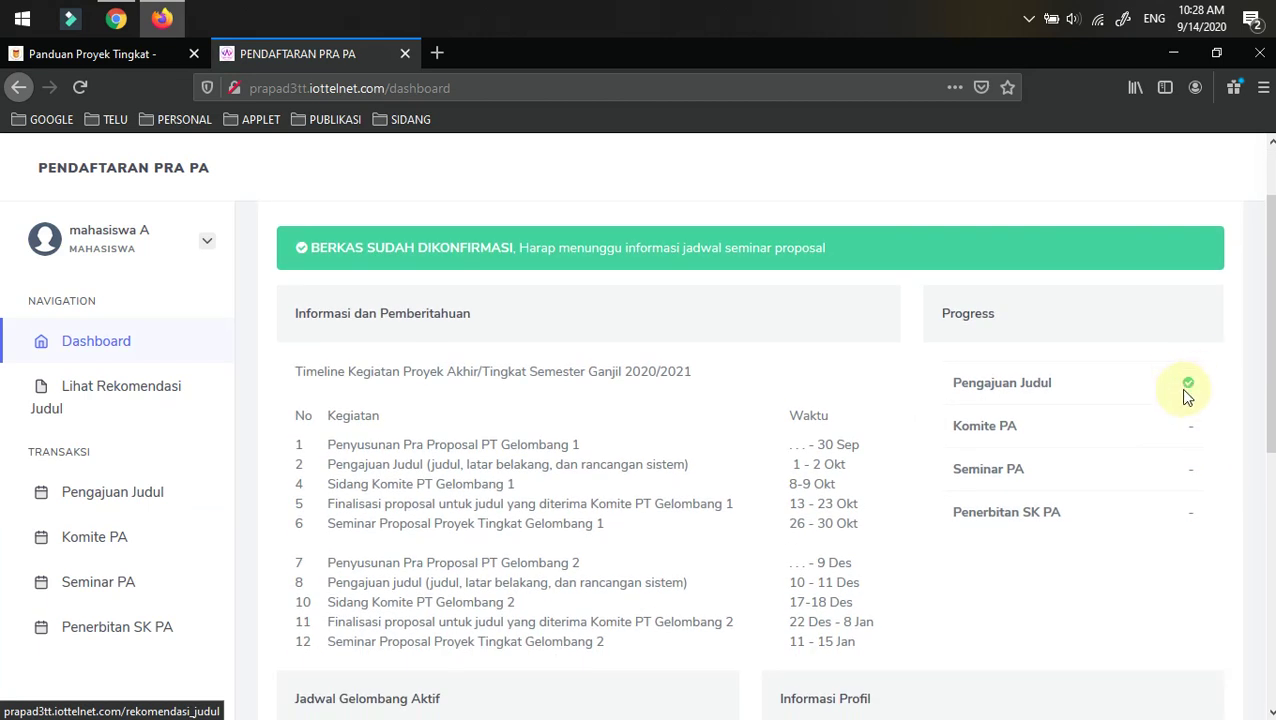
{"action": "scroll", "coordinate": [620, 540], "scroll_direction": "down", "scroll_amount": 3}
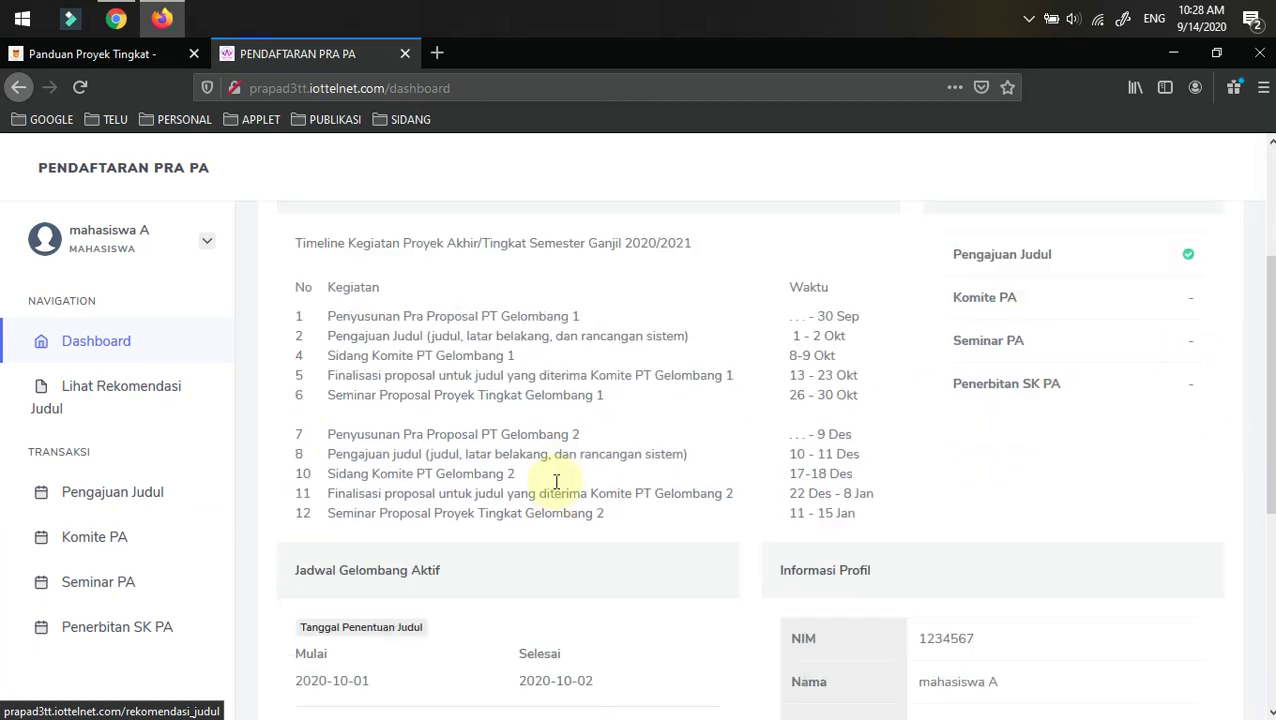
{"action": "left_click", "coordinate": [113, 494]}
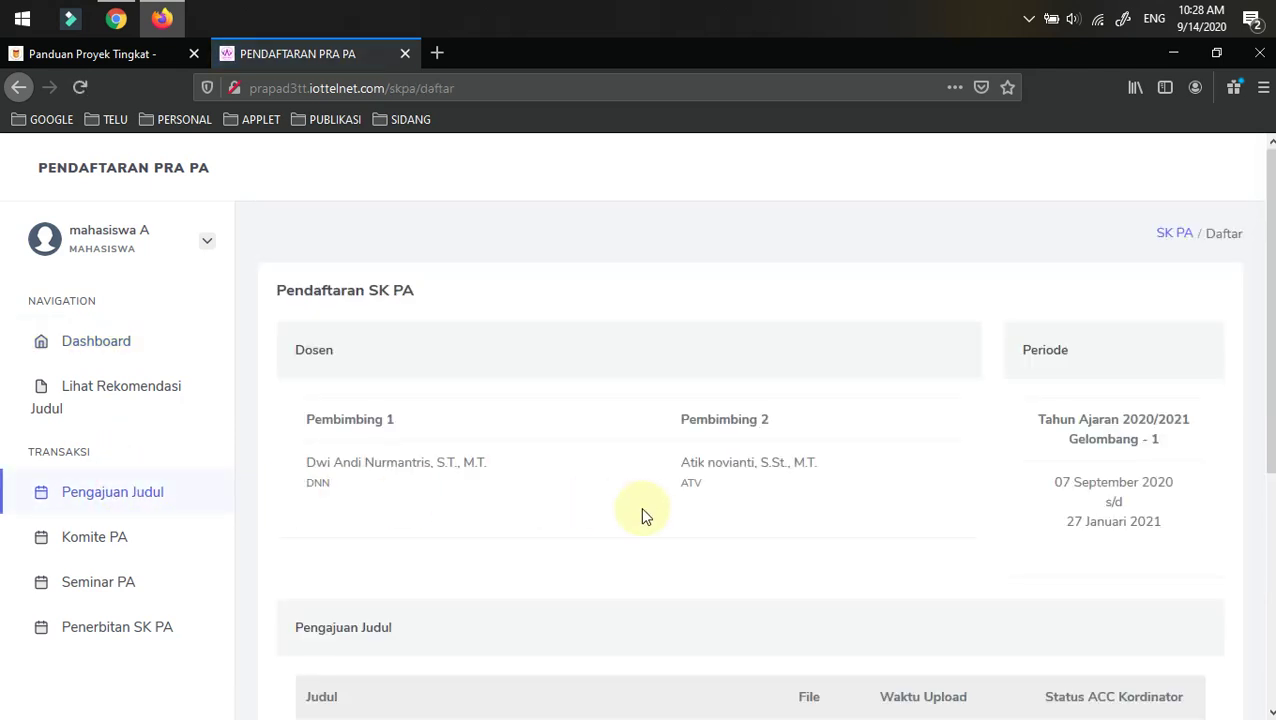
{"action": "scroll", "coordinate": [640, 510], "scroll_direction": "down", "scroll_amount": 2}
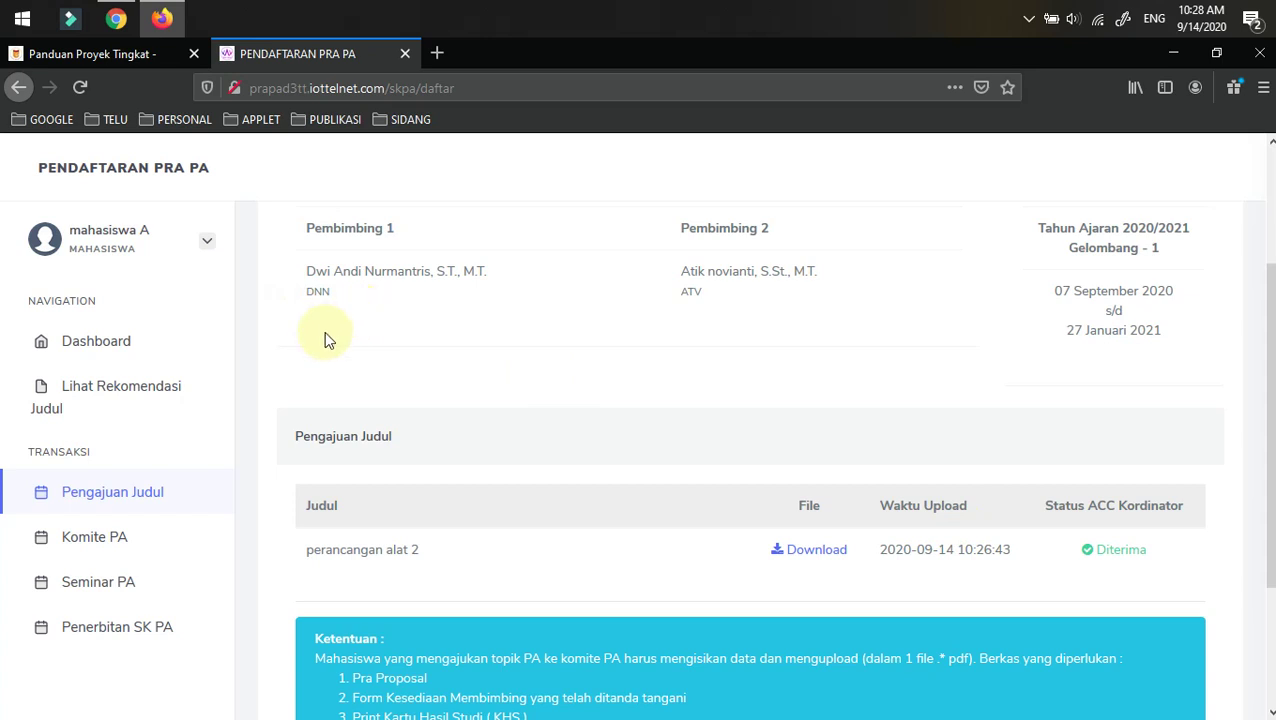
{"action": "left_click", "coordinate": [92, 540]}
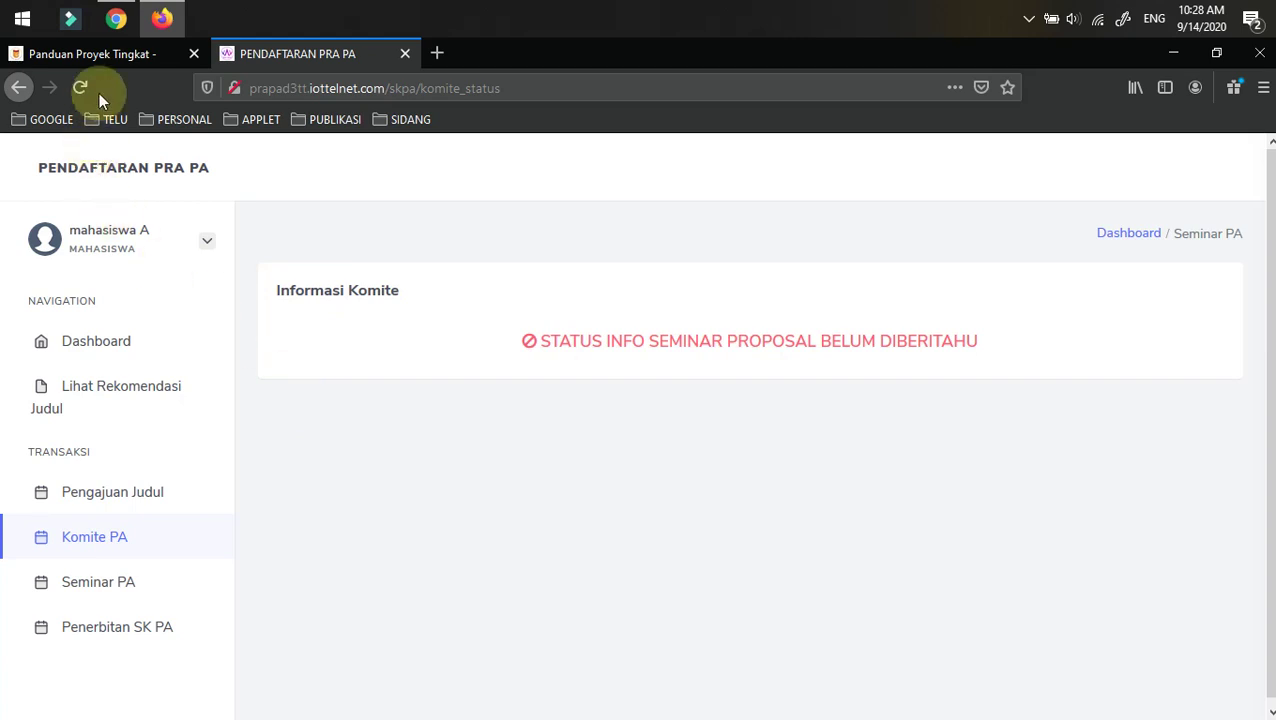
{"action": "left_click", "coordinate": [163, 20]}
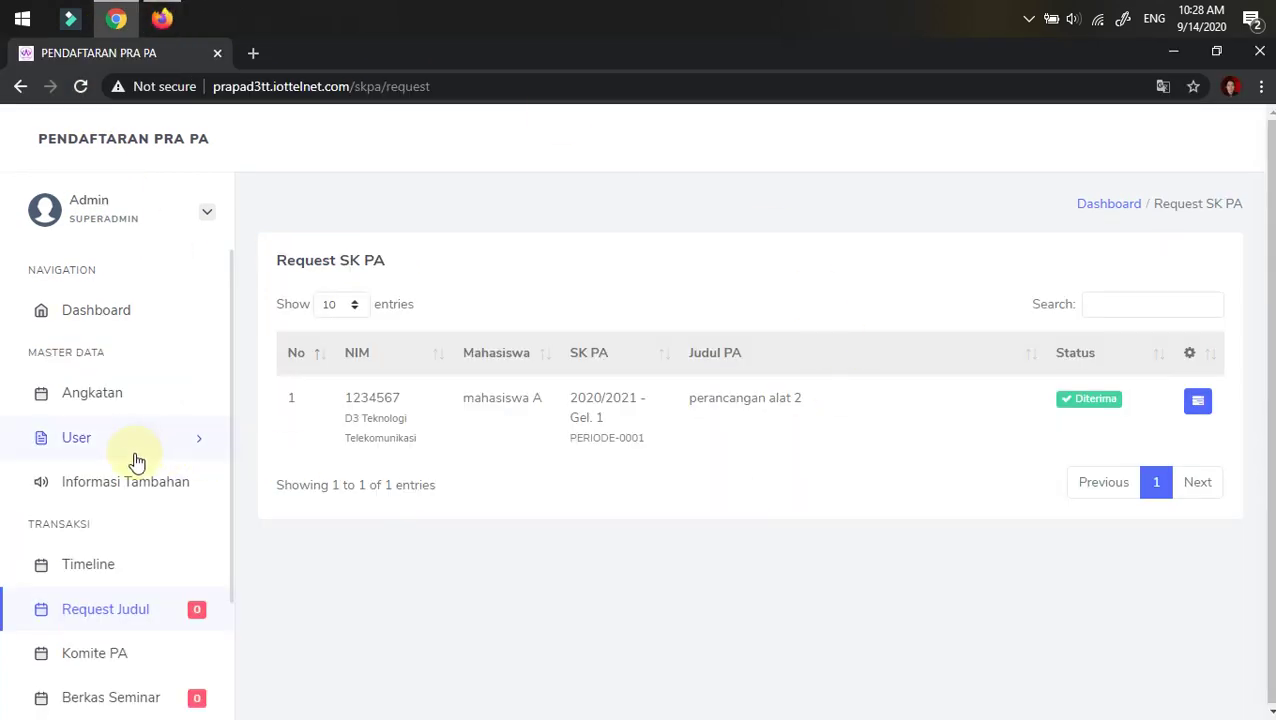
- Reject perancangan alat 2 with Tolak in the admin Komite PA list, confirming with OK
{"action": "scroll", "coordinate": [133, 470], "scroll_direction": "down", "scroll_amount": 1}
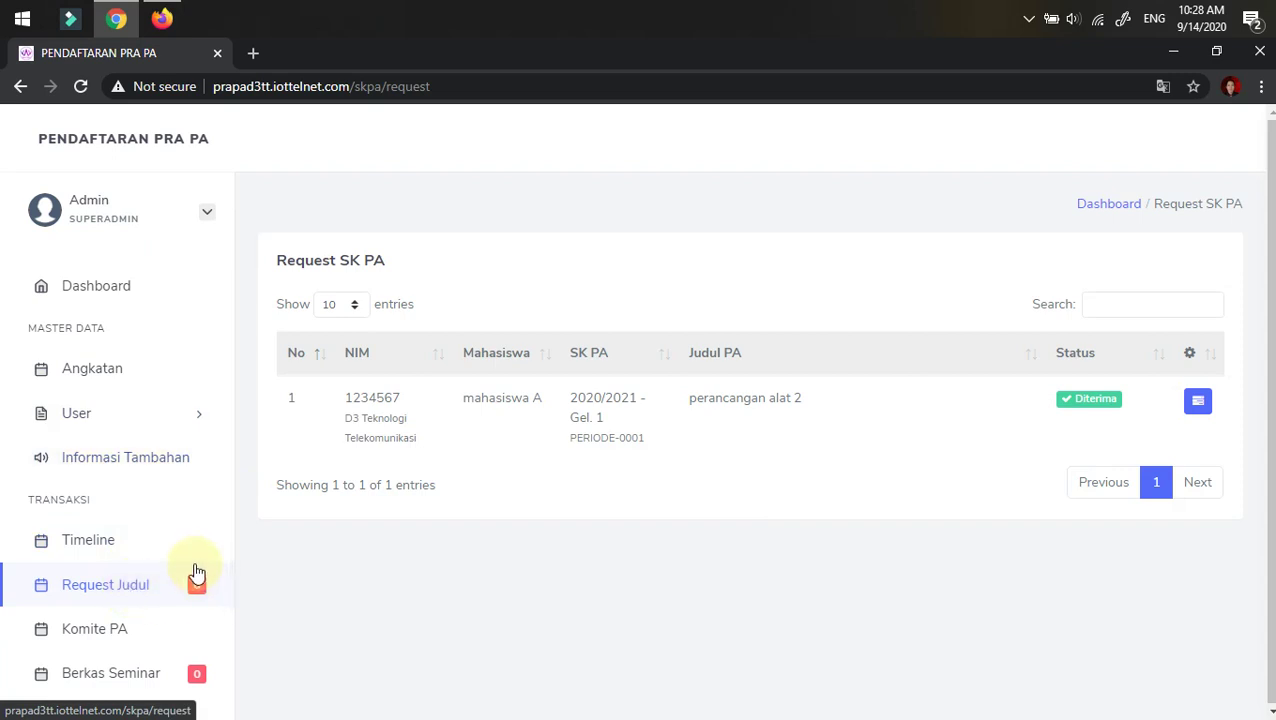
{"action": "scroll", "coordinate": [188, 566], "scroll_direction": "down", "scroll_amount": 1}
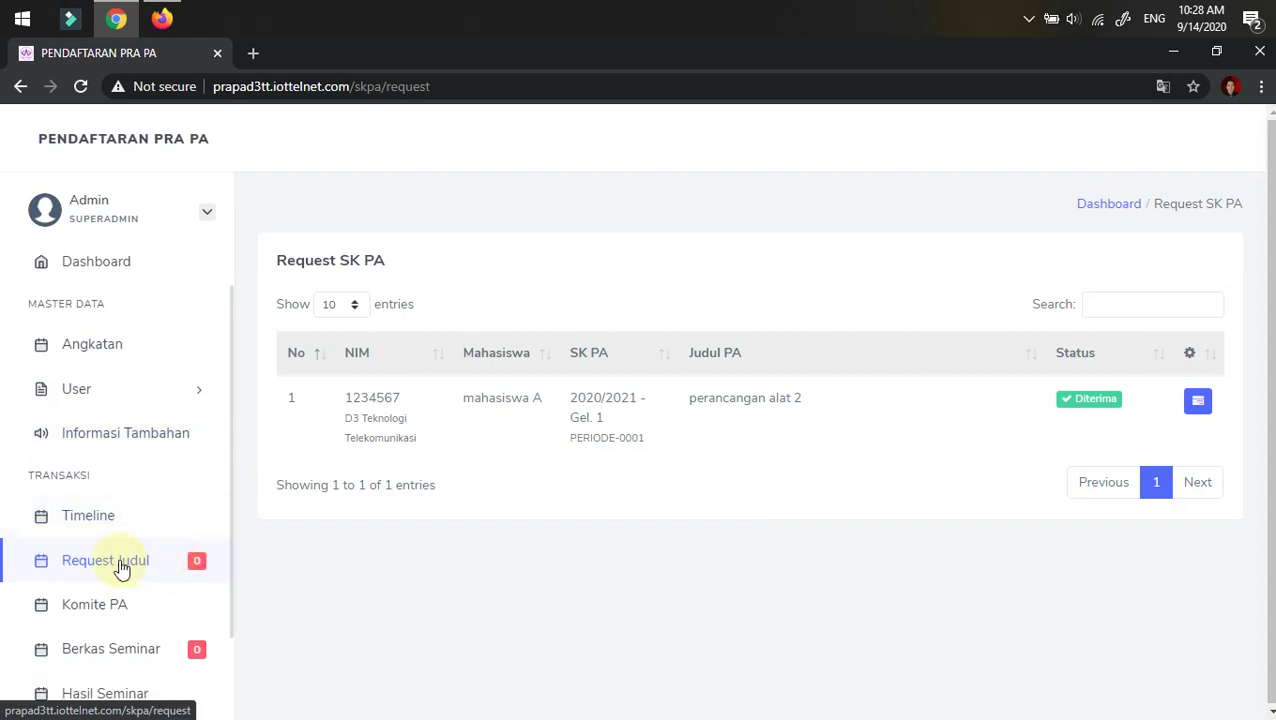
{"action": "left_click", "coordinate": [88, 612]}
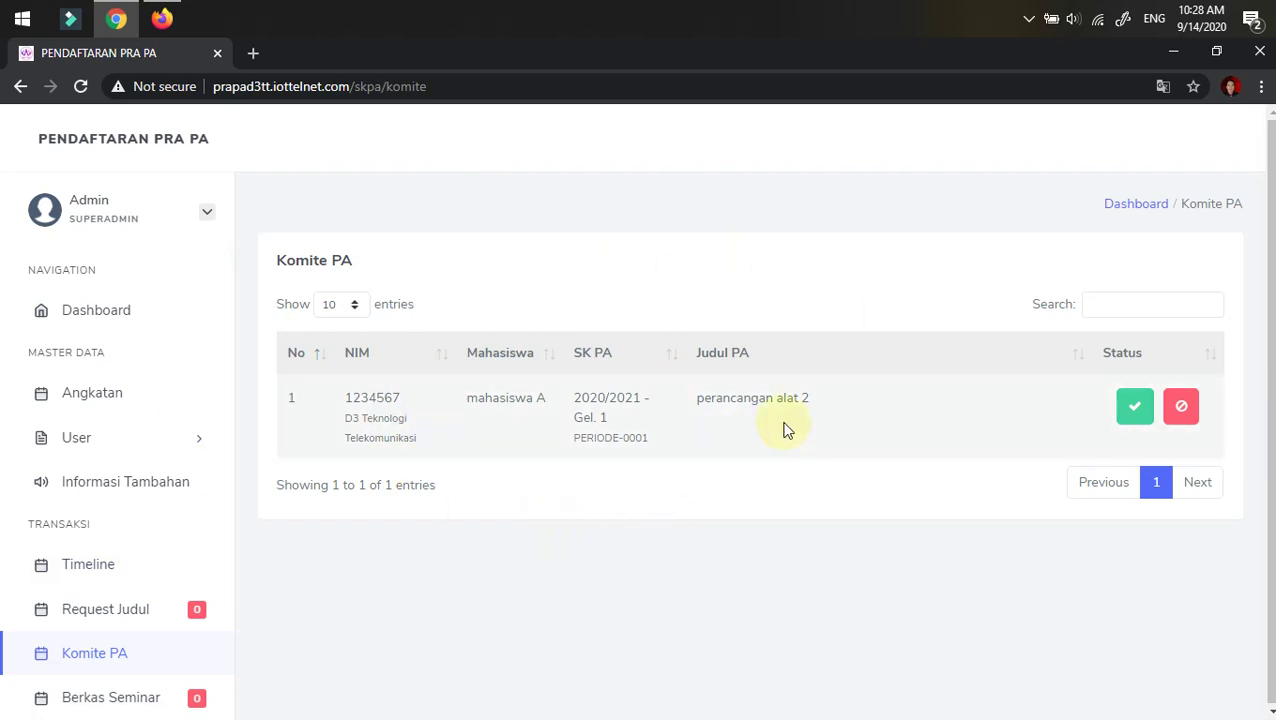
{"action": "left_click", "coordinate": [1181, 405]}
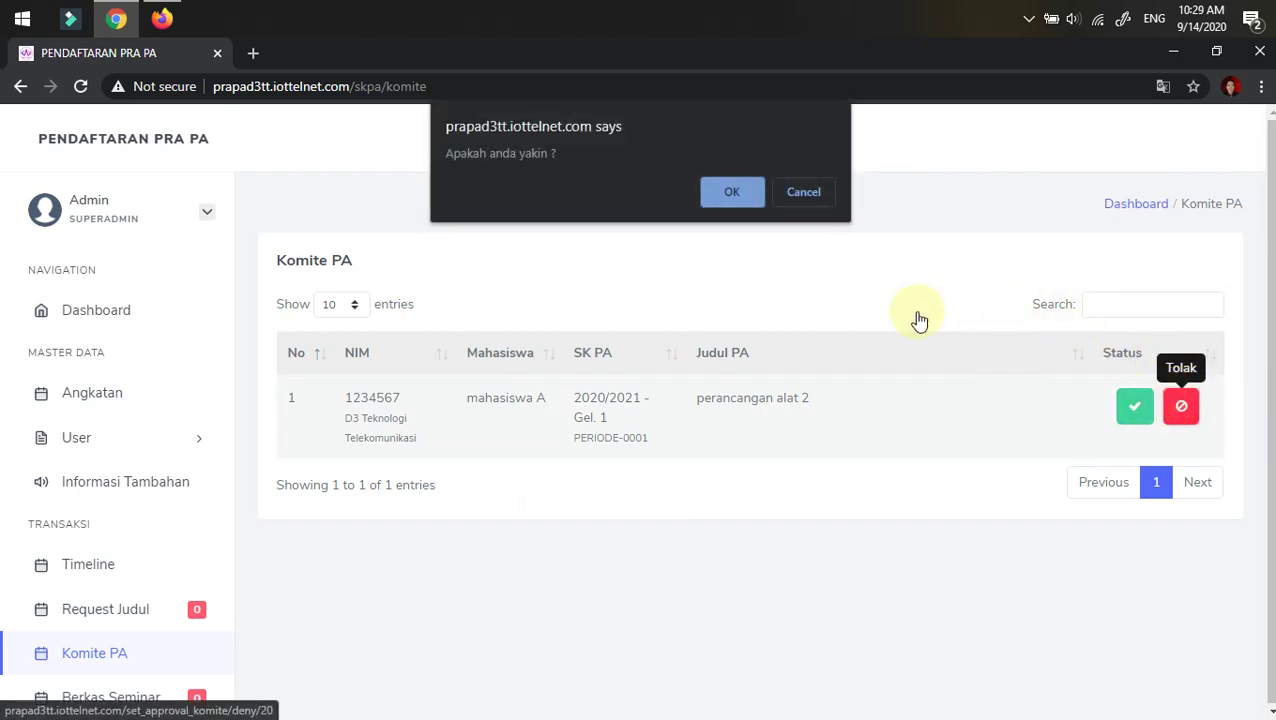
{"action": "left_click", "coordinate": [722, 196]}
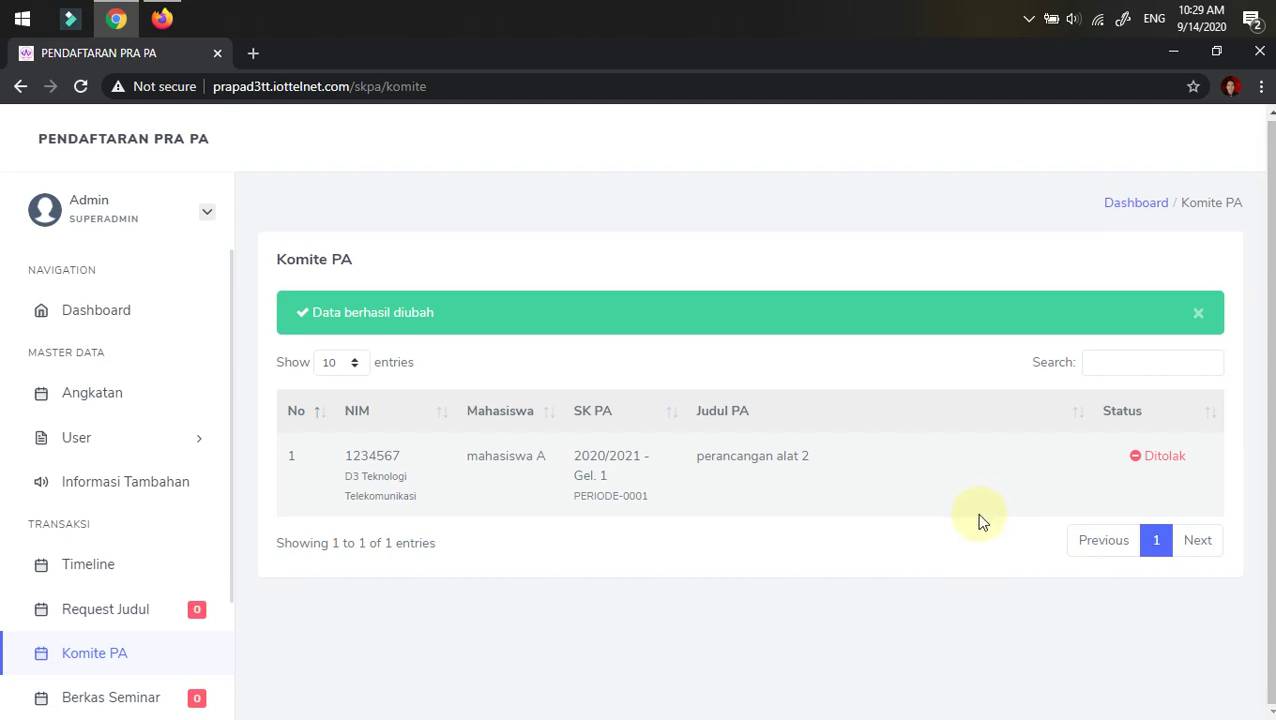
- Reload the student's Firefox page, recheck Dashboard and Komite PA status, then return to Chrome
{"action": "left_click", "coordinate": [166, 17]}
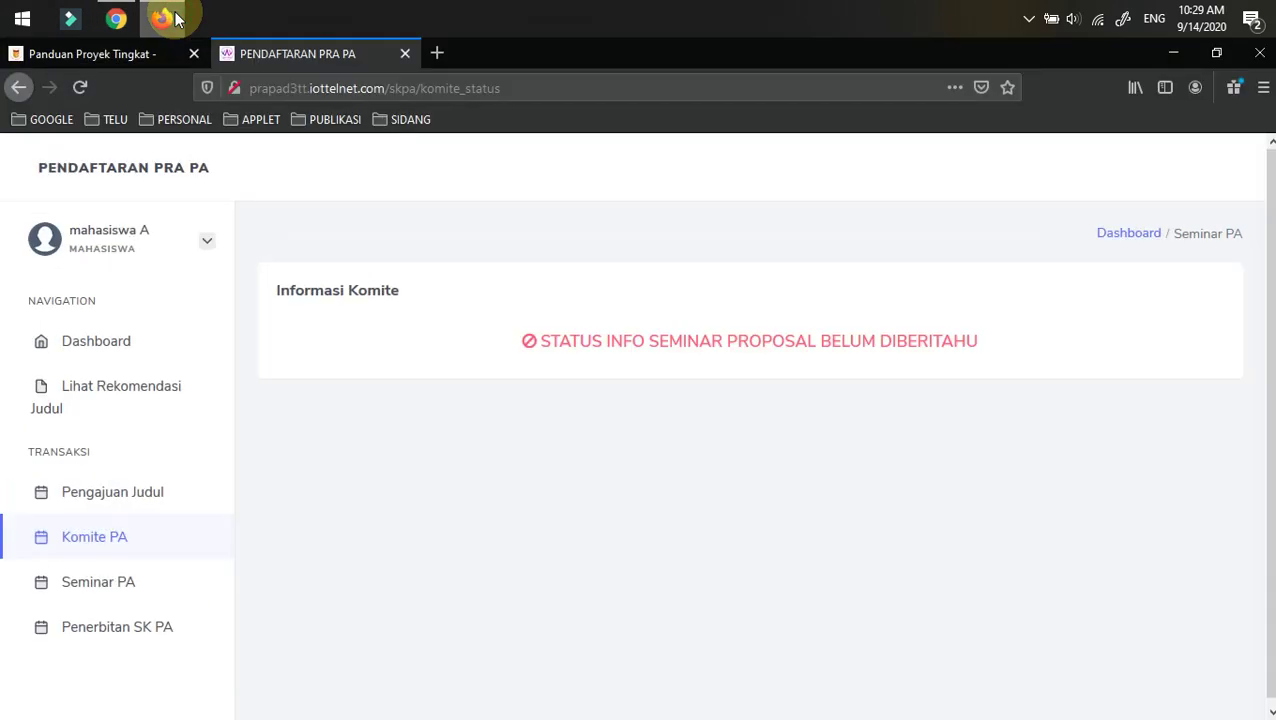
{"action": "left_click", "coordinate": [82, 88]}
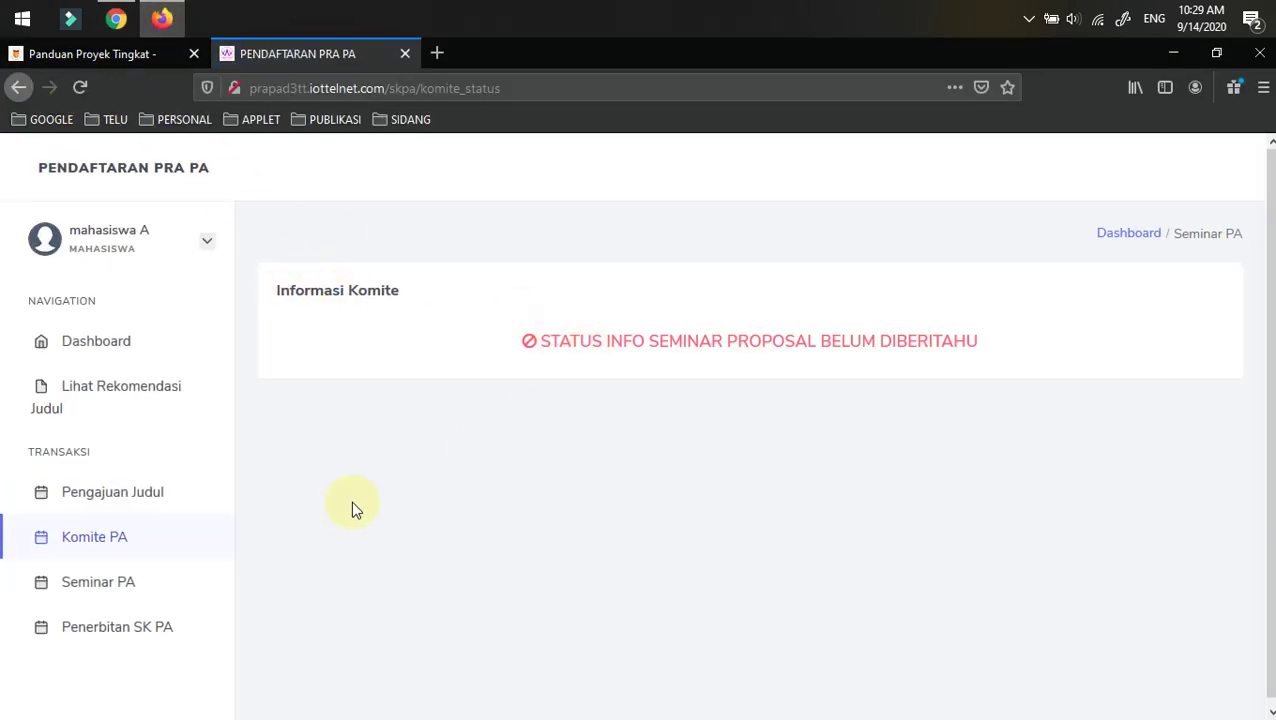
{"action": "left_click", "coordinate": [103, 349]}
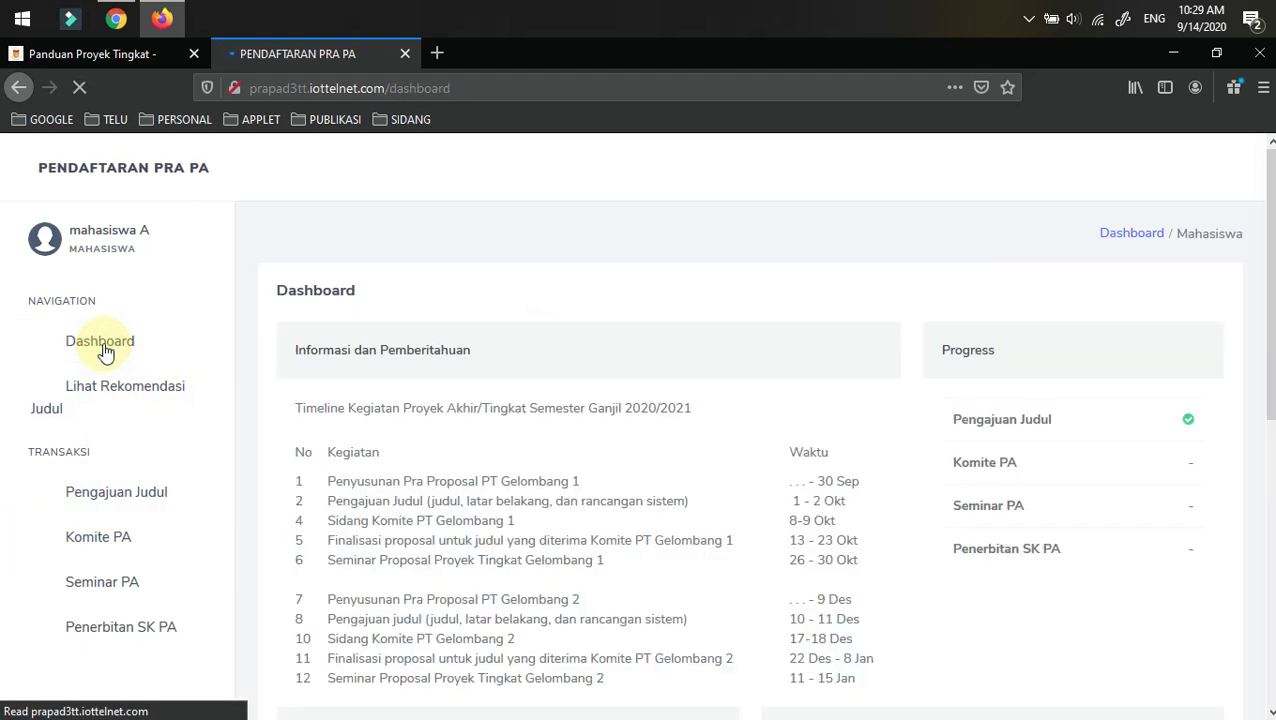
{"action": "scroll", "coordinate": [456, 436], "scroll_direction": "down", "scroll_amount": 3}
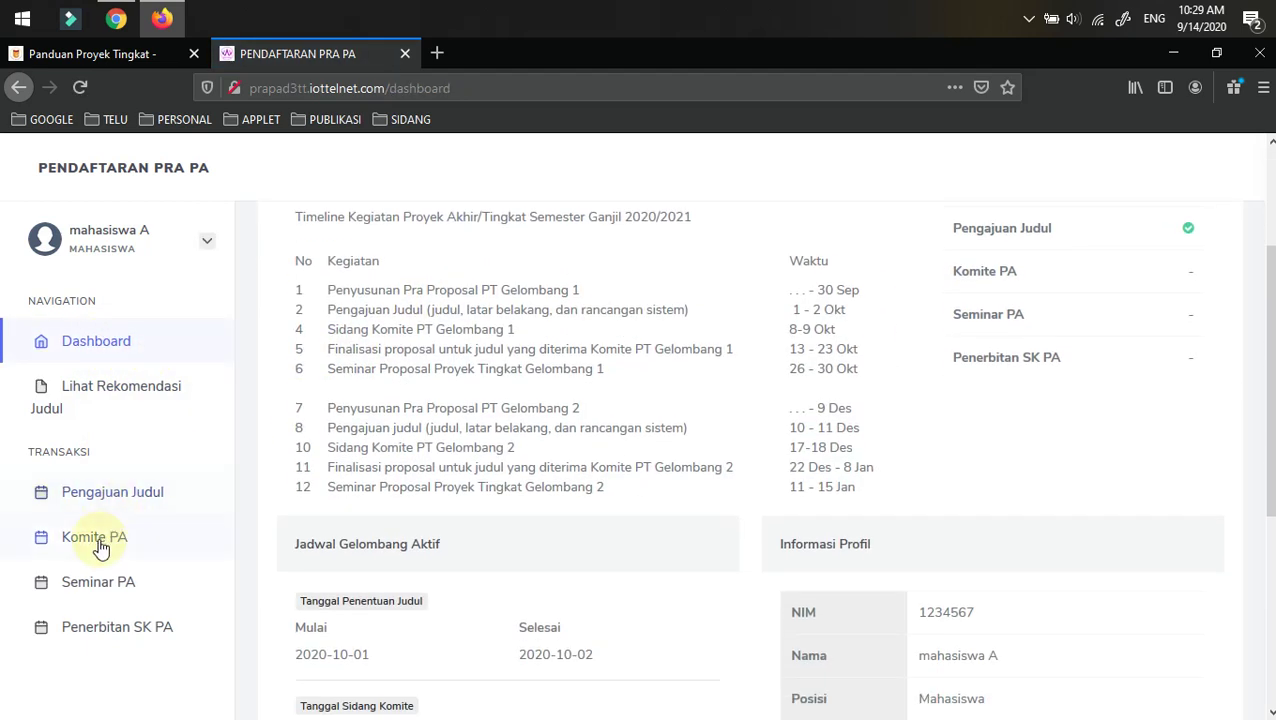
{"action": "left_click", "coordinate": [100, 545]}
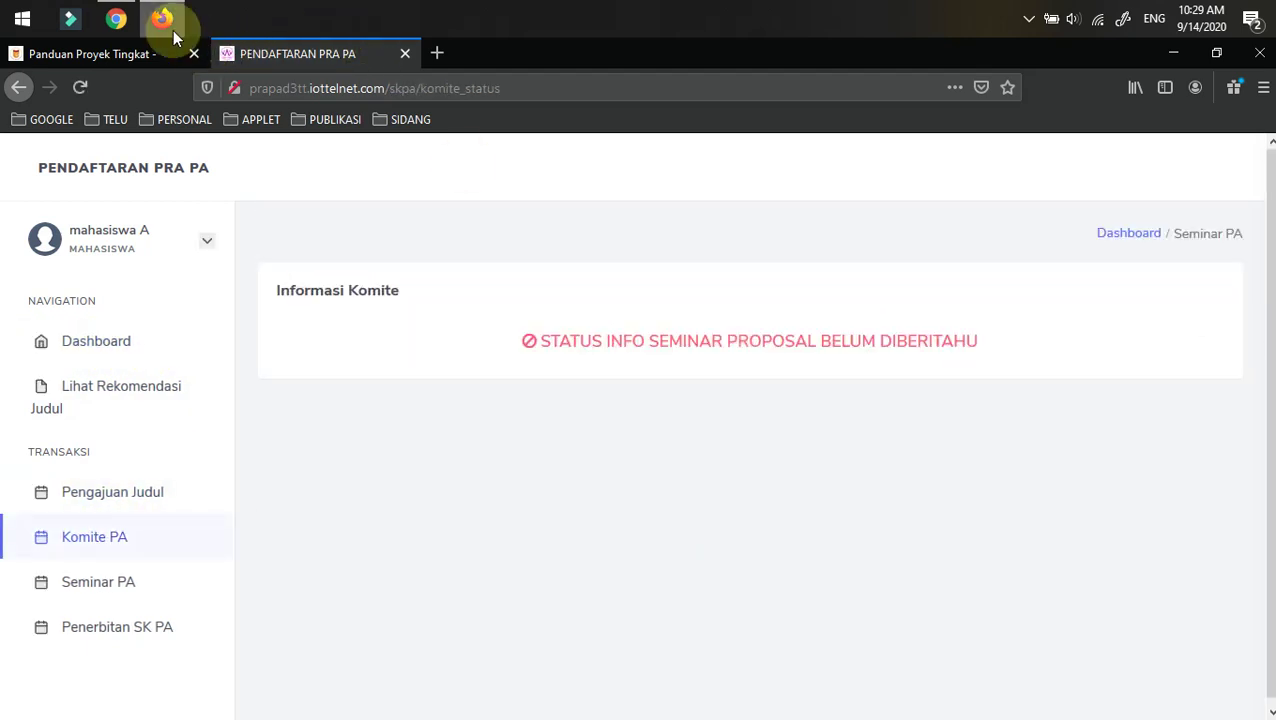
{"action": "left_click", "coordinate": [116, 18]}
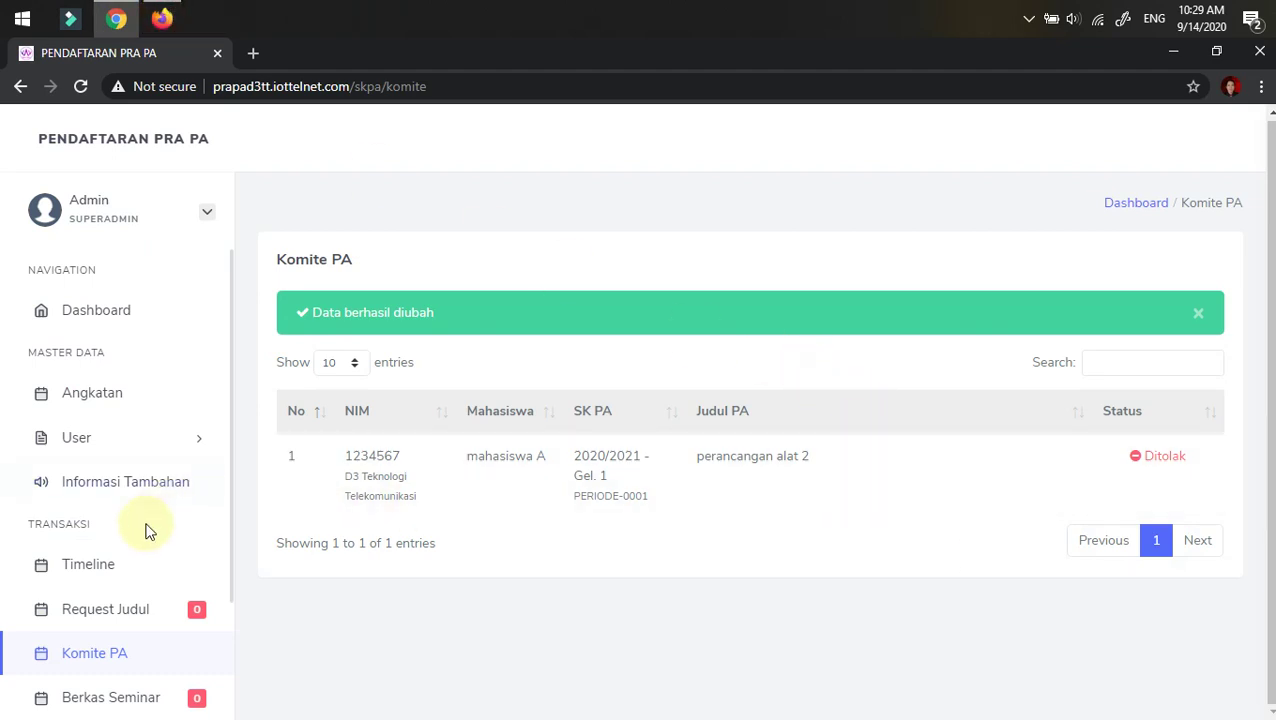
- Open the 2020/2021 period in Timeline and activate the Sidang Komite notification, confirming OK
{"action": "left_click", "coordinate": [104, 566]}
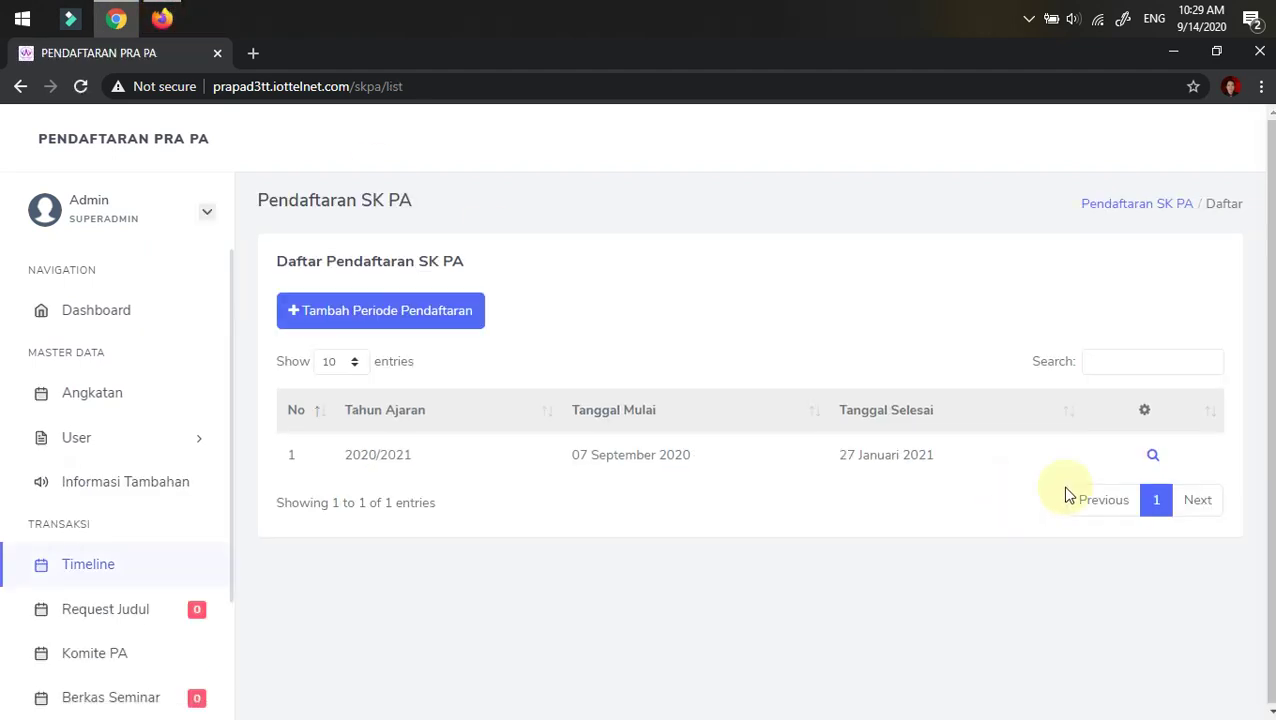
{"action": "left_click", "coordinate": [1152, 453]}
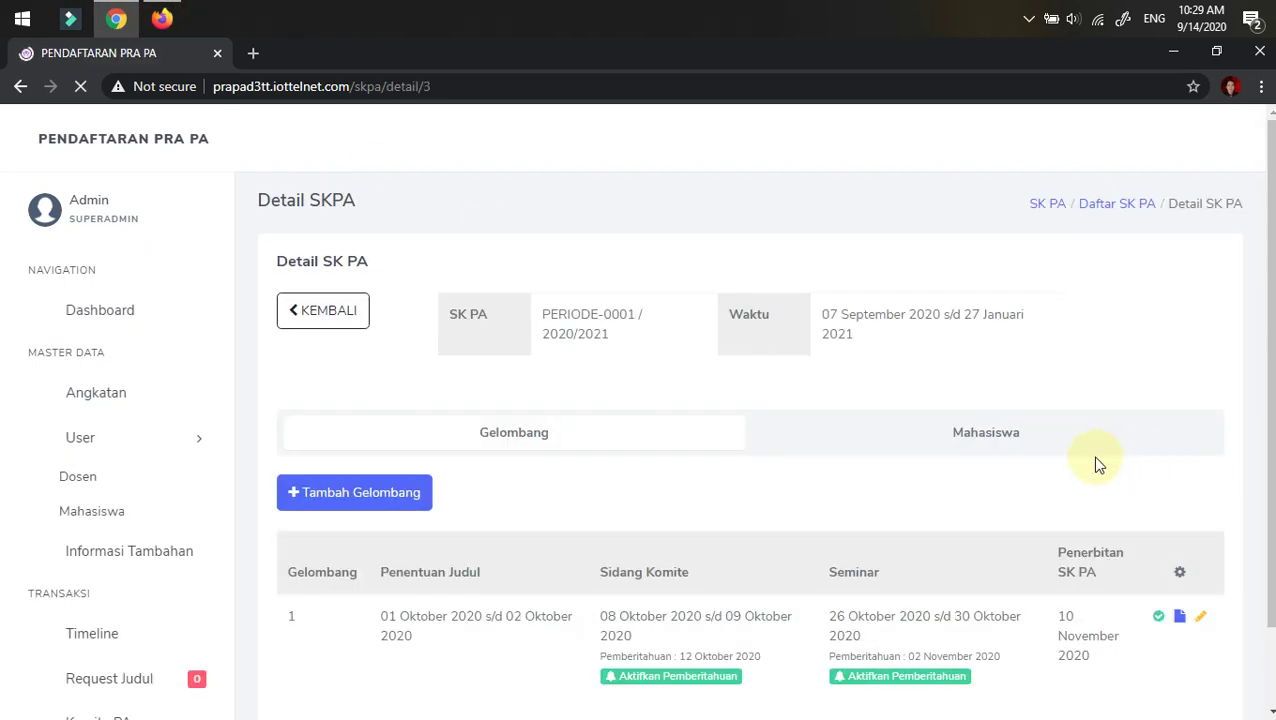
{"action": "scroll", "coordinate": [760, 480], "scroll_direction": "down", "scroll_amount": 2}
{"action": "left_click", "coordinate": [664, 556]}
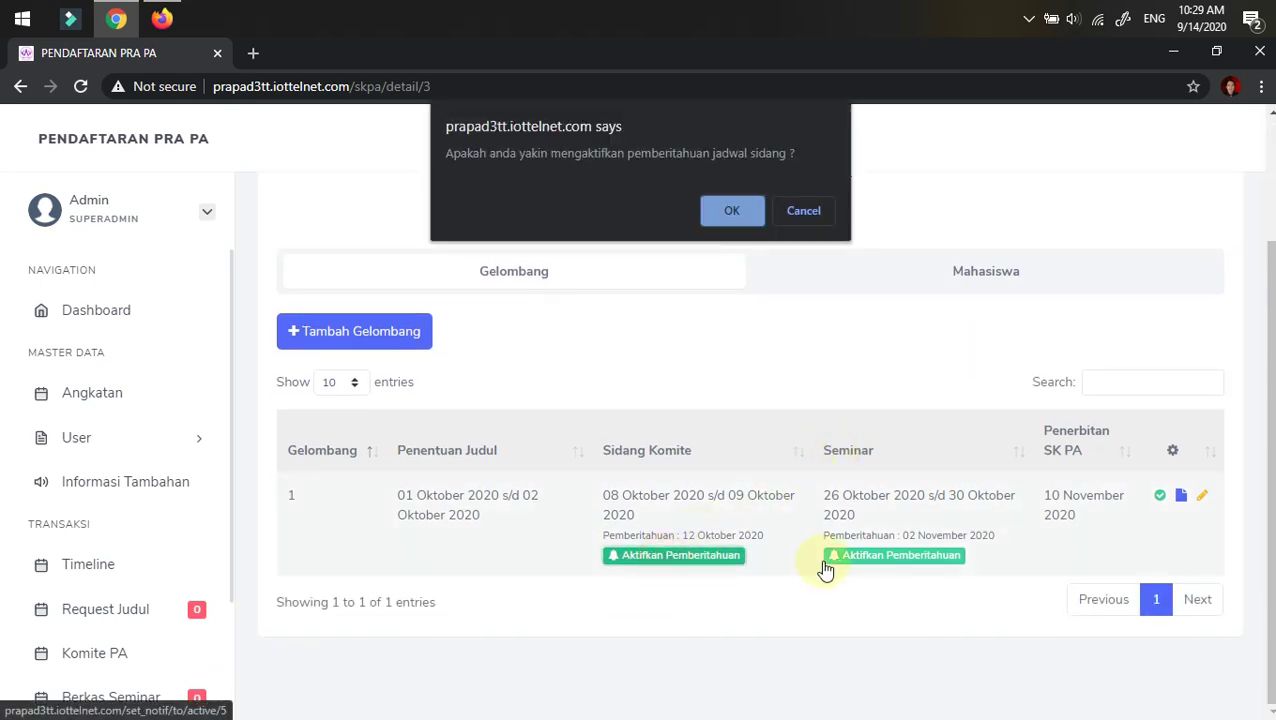
{"action": "left_click", "coordinate": [732, 206]}
- Activate the Seminar schedule notification and confirm it with OK
{"action": "scroll", "coordinate": [812, 400], "scroll_direction": "down", "scroll_amount": 2}
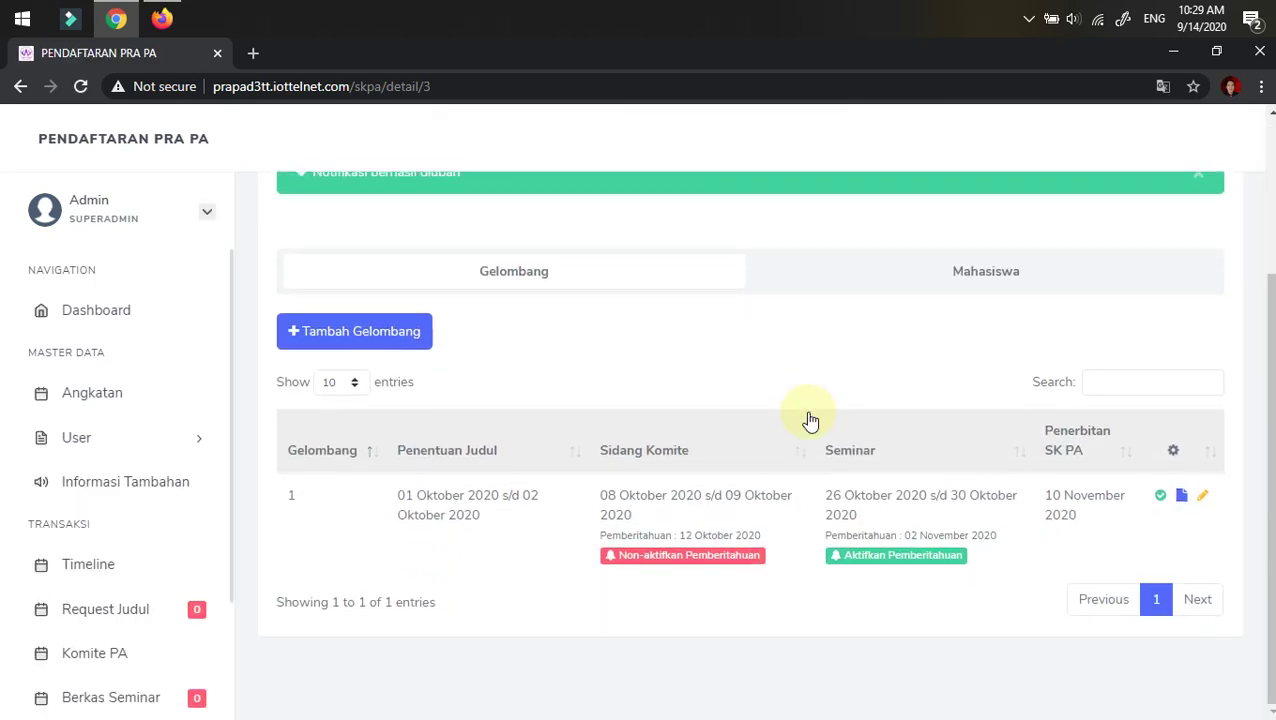
{"action": "left_click", "coordinate": [888, 555]}
{"action": "left_click", "coordinate": [731, 208]}
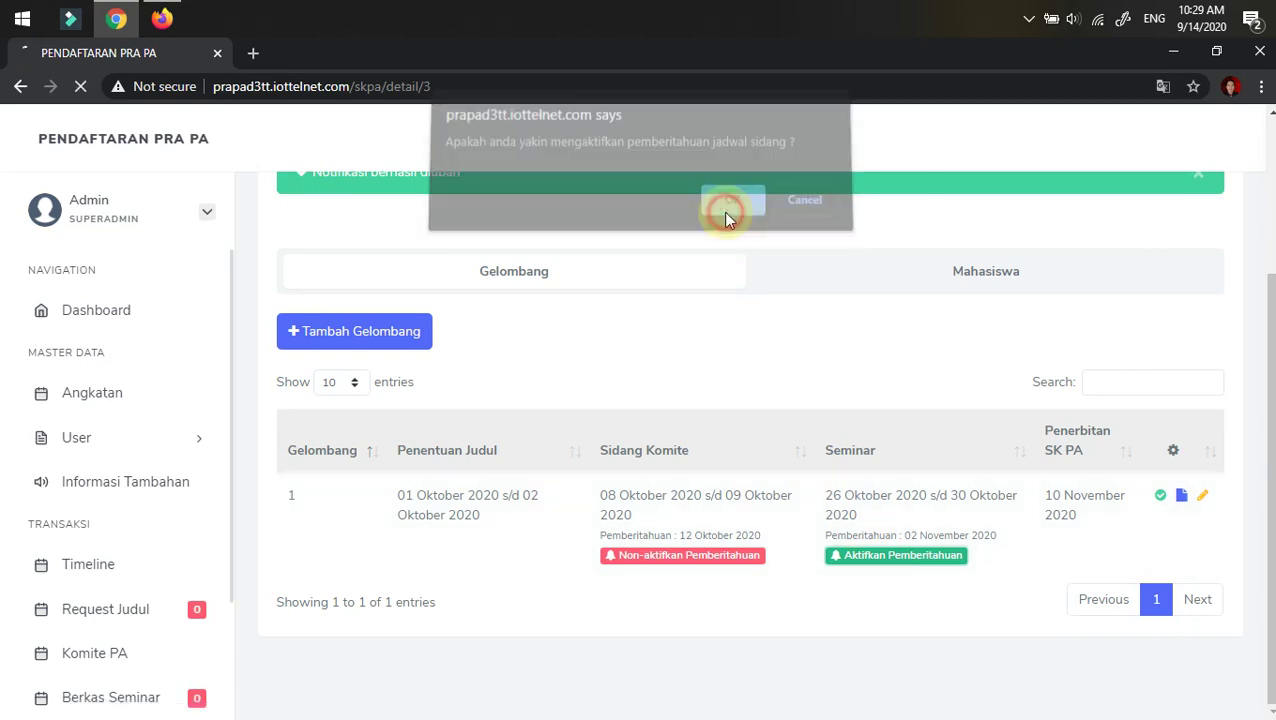
{"action": "left_click", "coordinate": [166, 21]}
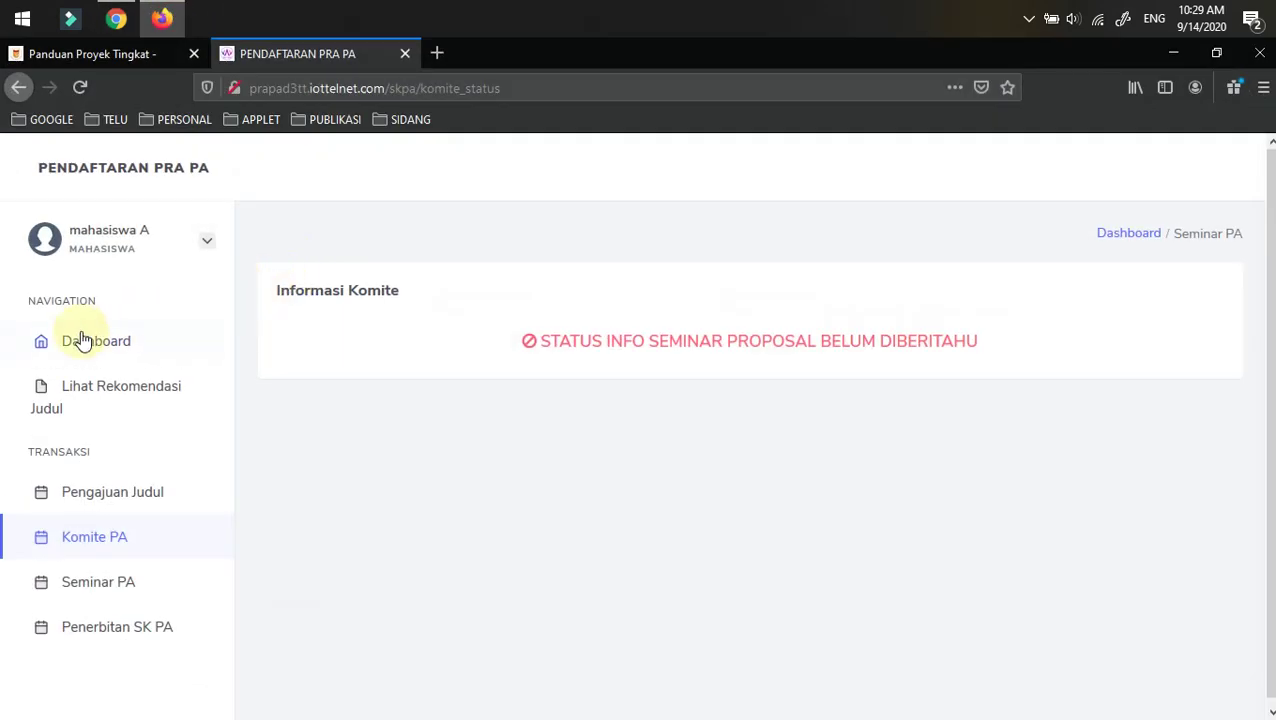
- Reload the student's Komite PA page showing Tidak Lulus, glance at Panduan, and return to Chrome
{"action": "left_click", "coordinate": [80, 92]}
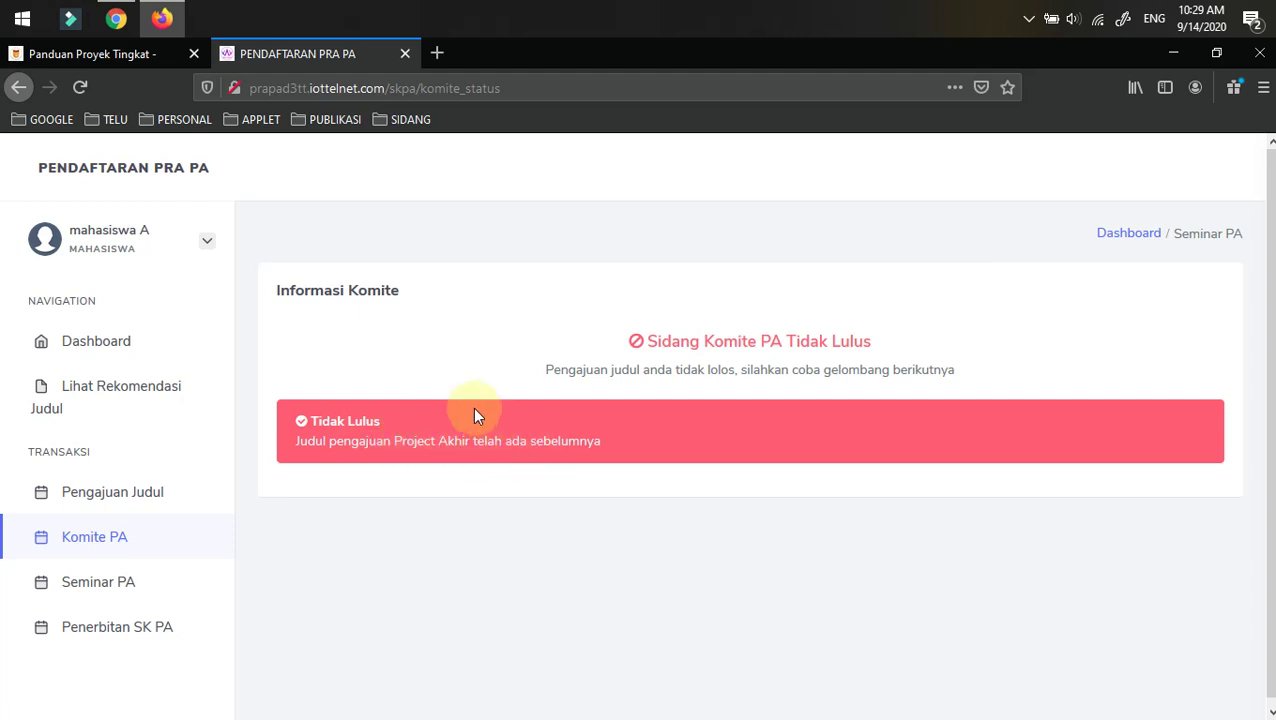
{"action": "left_click", "coordinate": [69, 58]}
{"action": "left_click", "coordinate": [276, 57]}
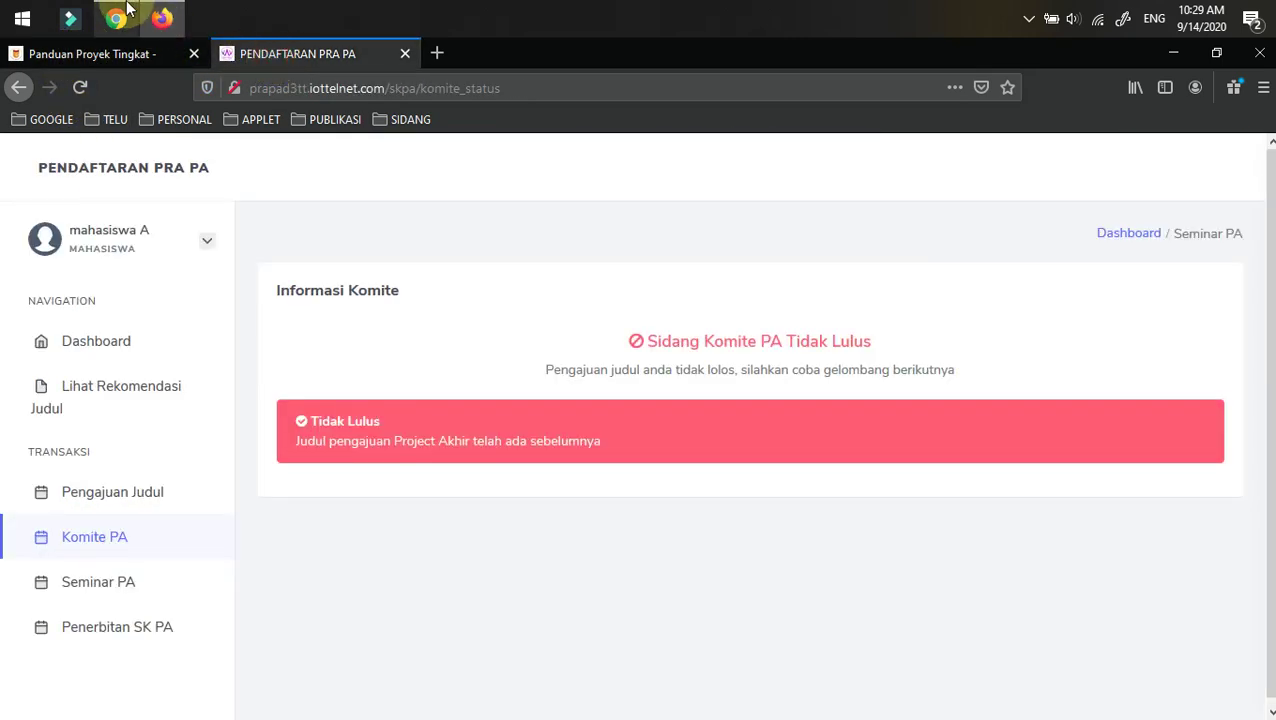
{"action": "left_click", "coordinate": [116, 18]}
{"action": "scroll", "coordinate": [600, 468], "scroll_direction": "down", "scroll_amount": 2}
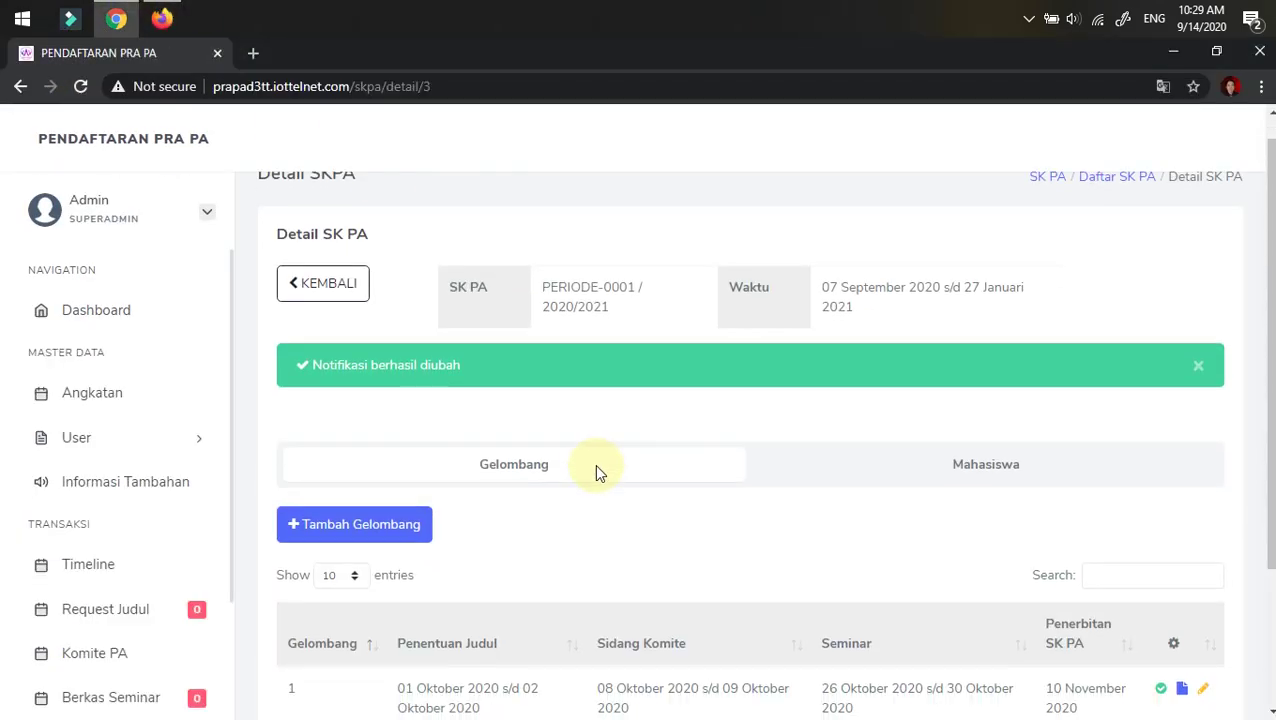
- Open the admin Komite PA list and verify mahasiswa A's perancangan alat 2 is Ditolak
{"action": "left_click", "coordinate": [108, 610]}
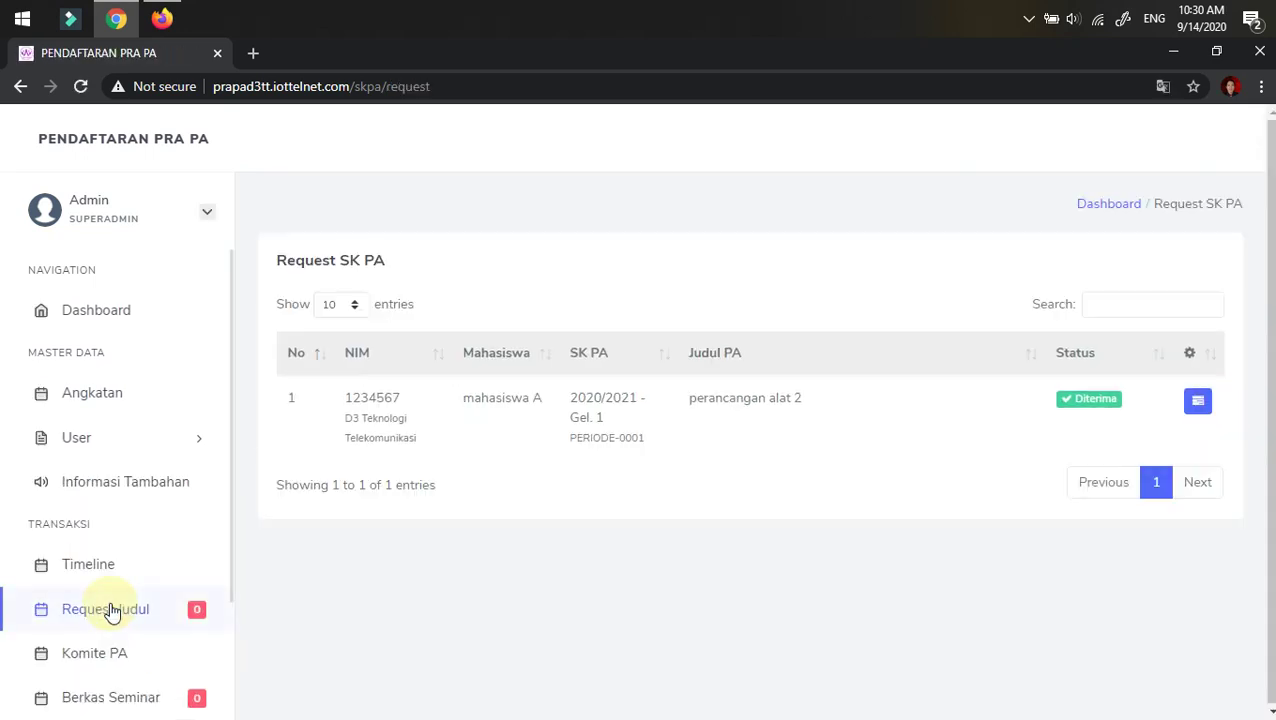
{"action": "left_click", "coordinate": [100, 653]}
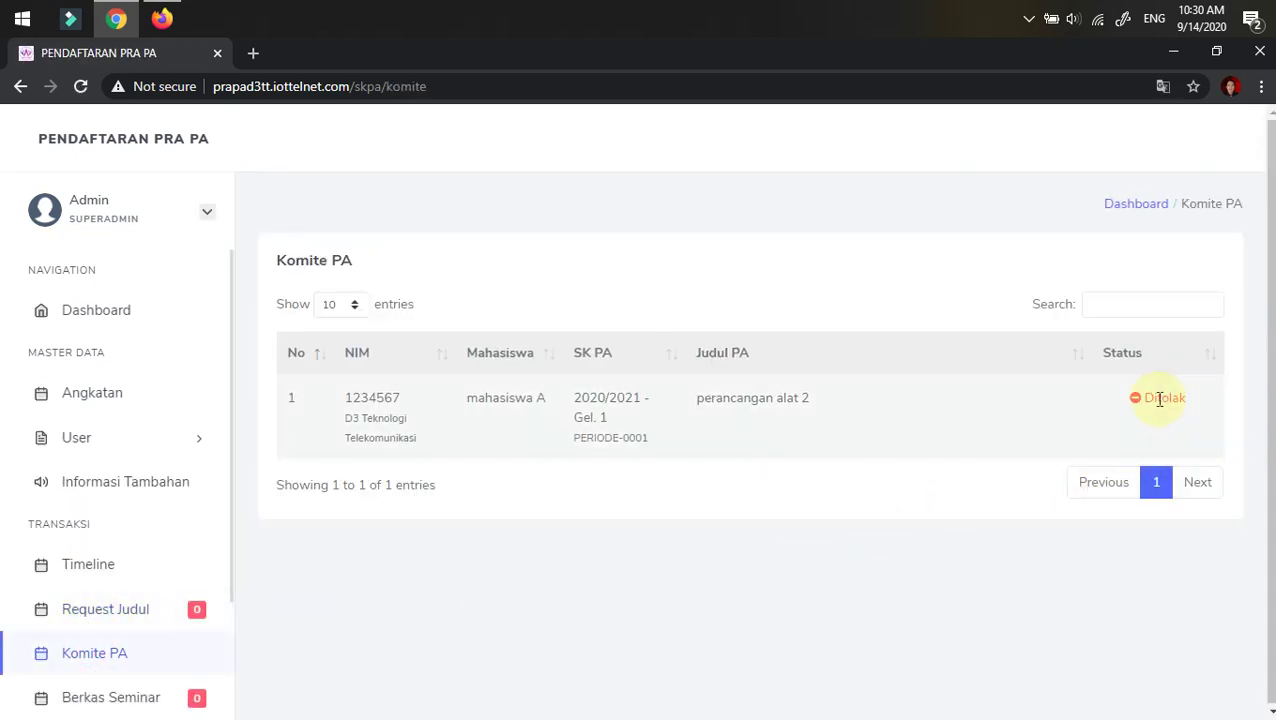
{"action": "left_click", "coordinate": [1150, 399]}
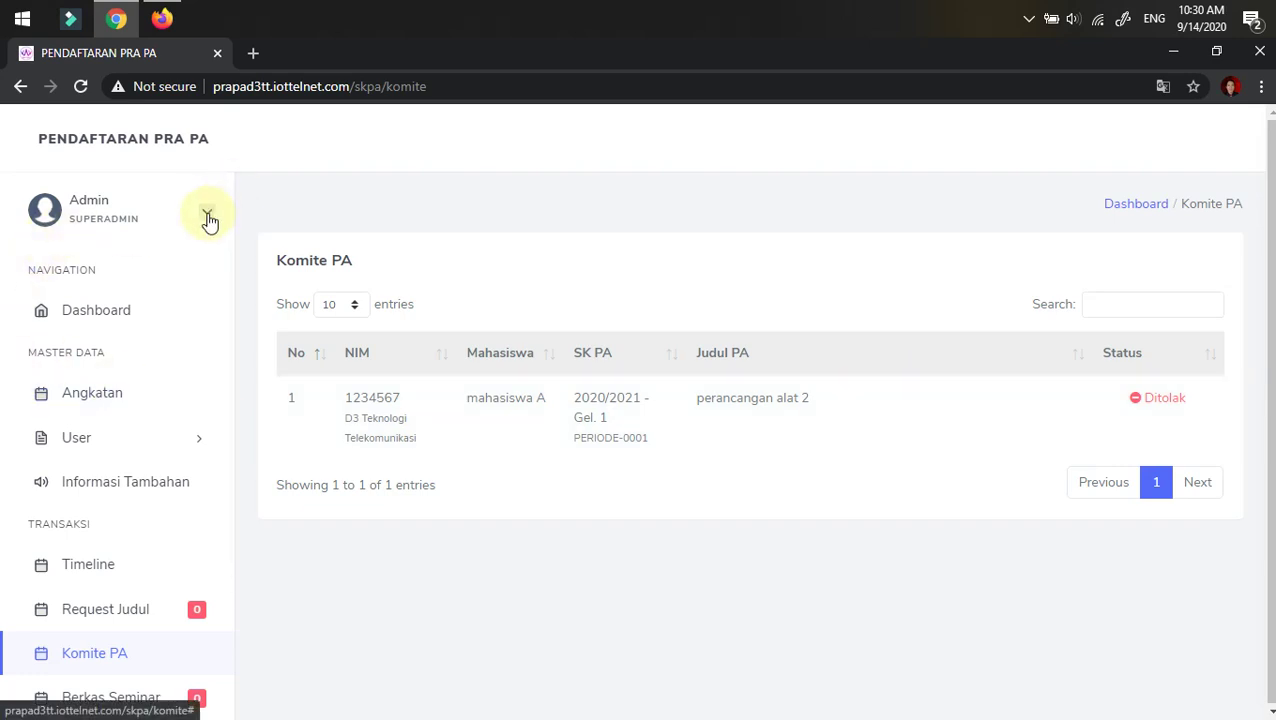
- Log the student out via the profile dropdown and return to the Akses Login page
{"action": "left_click", "coordinate": [162, 20]}
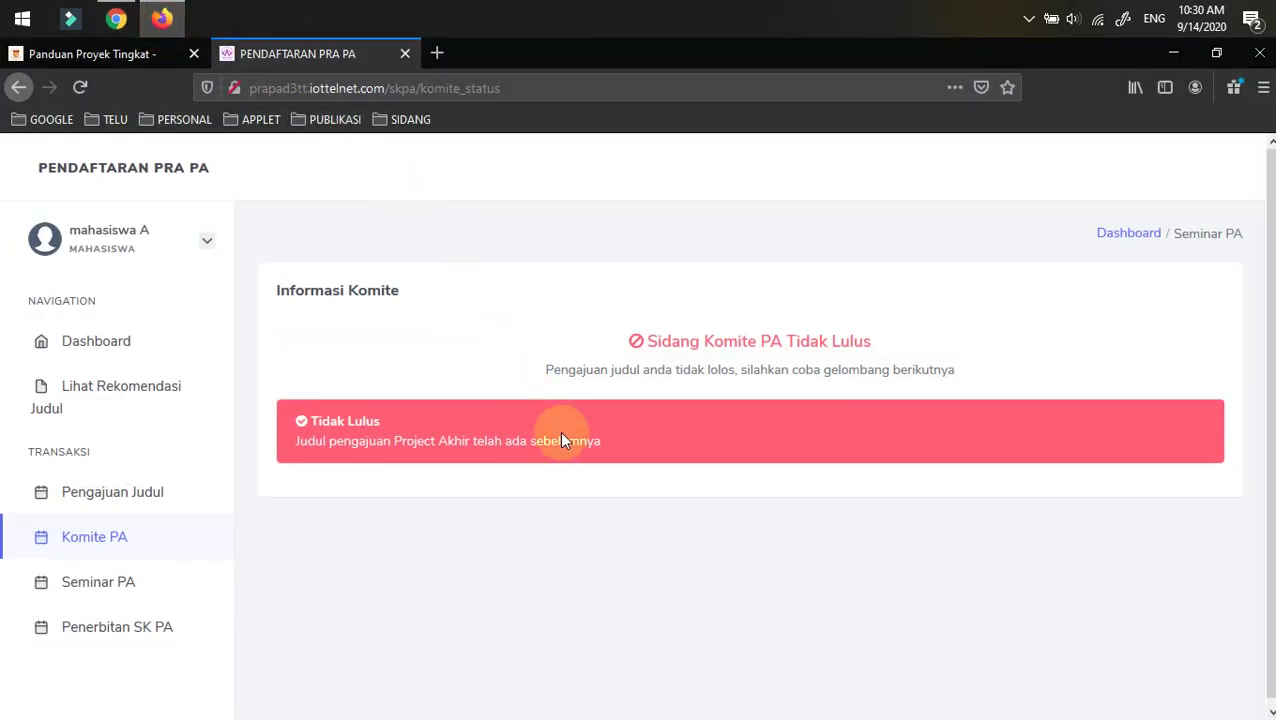
{"action": "left_click", "coordinate": [212, 240]}
{"action": "left_click", "coordinate": [270, 280]}
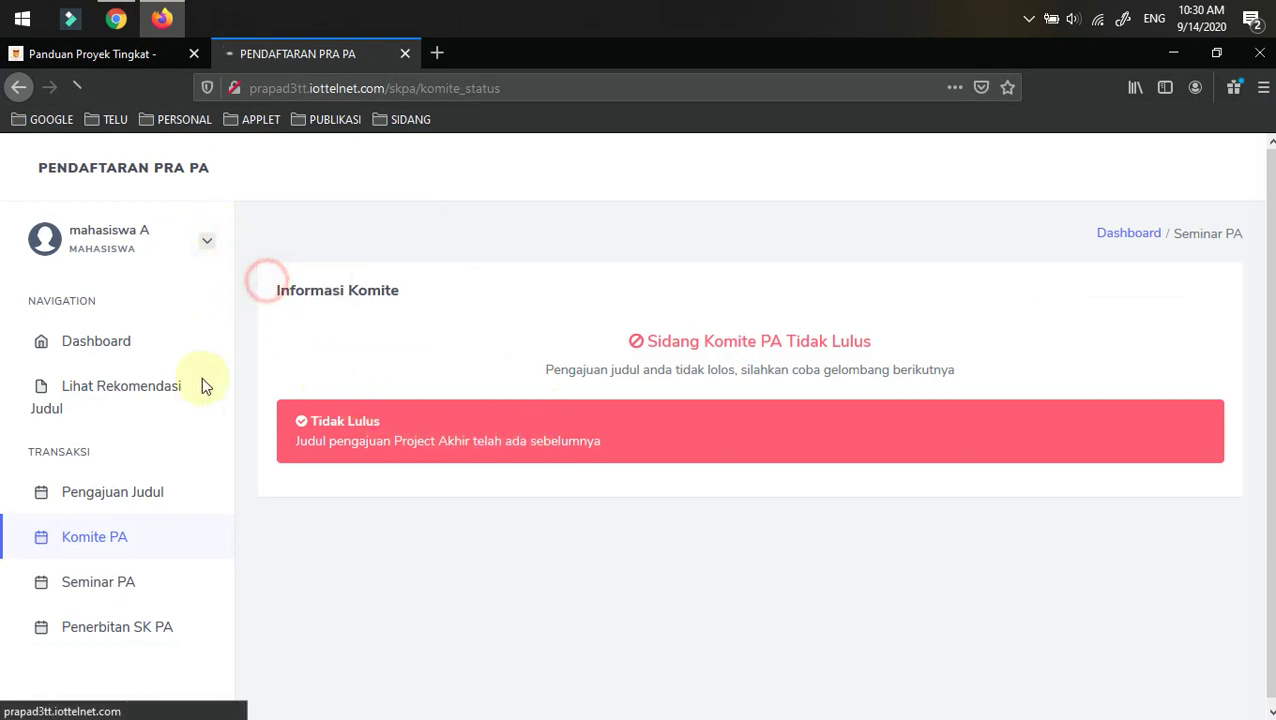
{"action": "left_click", "coordinate": [373, 463]}
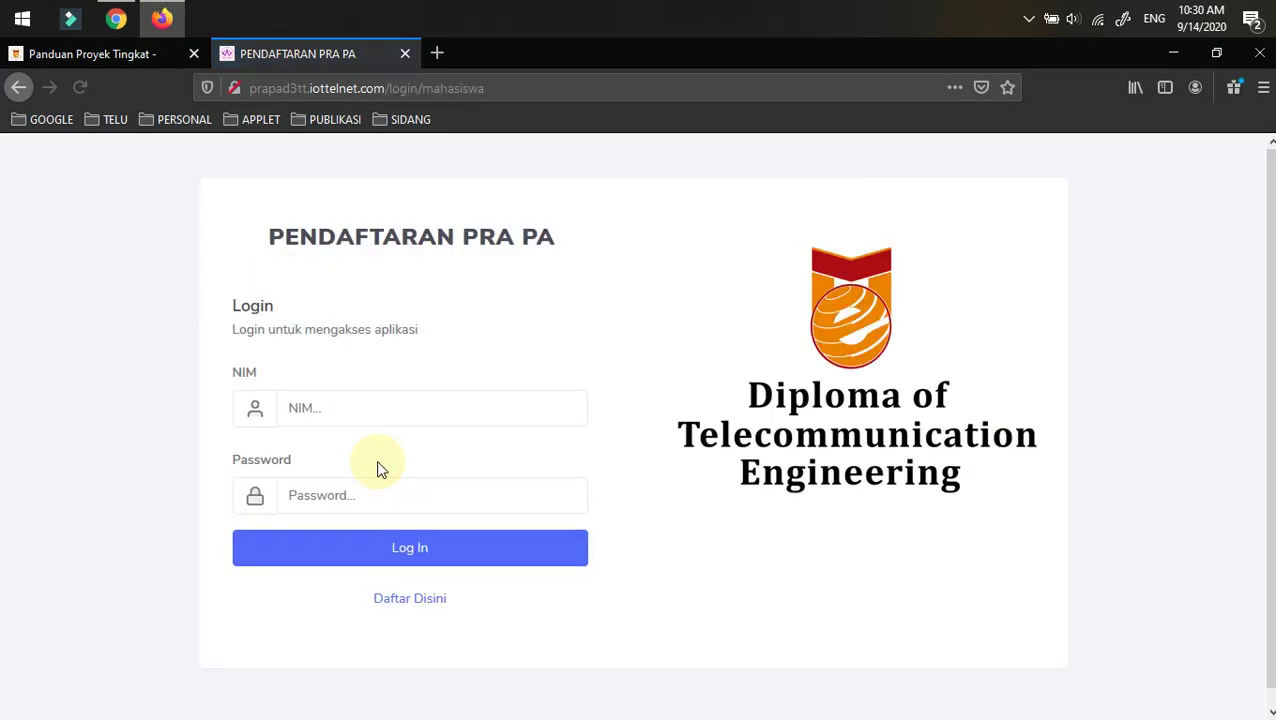
{"action": "left_click", "coordinate": [350, 234]}
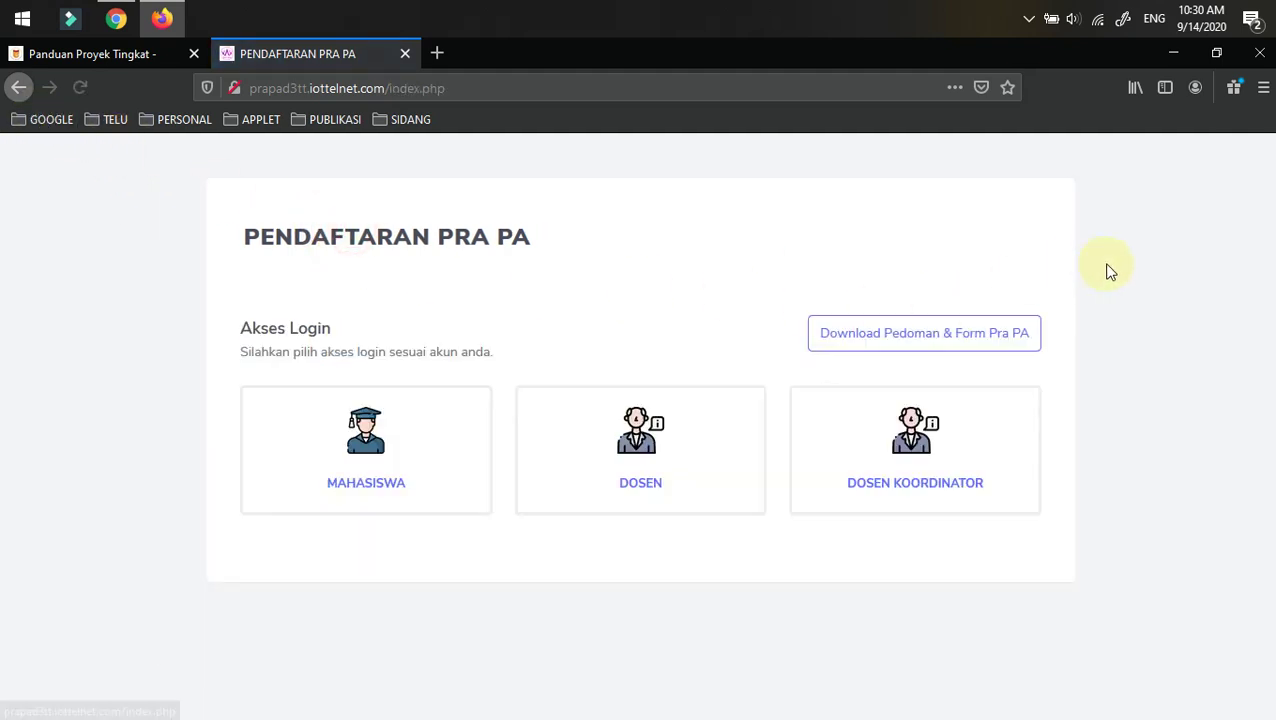
- Start the Download Pedoman package, cancel the zip dialog, and open the student login form
{"action": "left_click", "coordinate": [920, 335]}
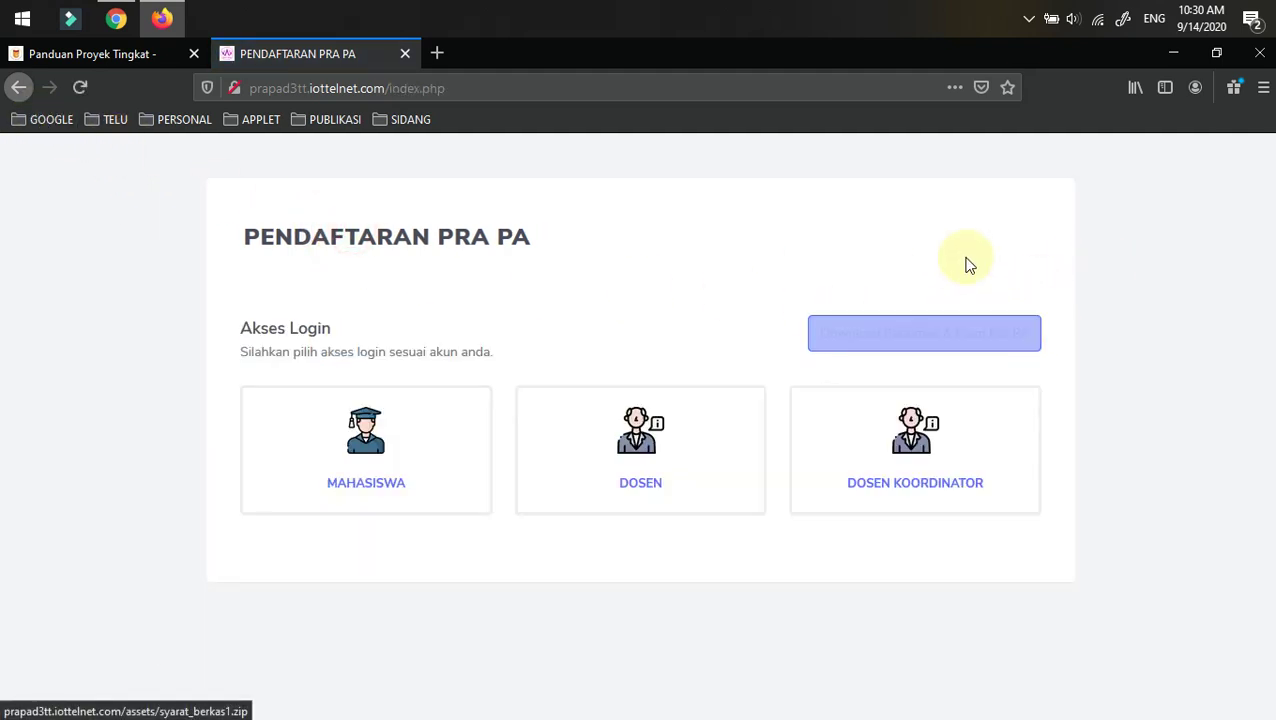
{"action": "left_click", "coordinate": [922, 334]}
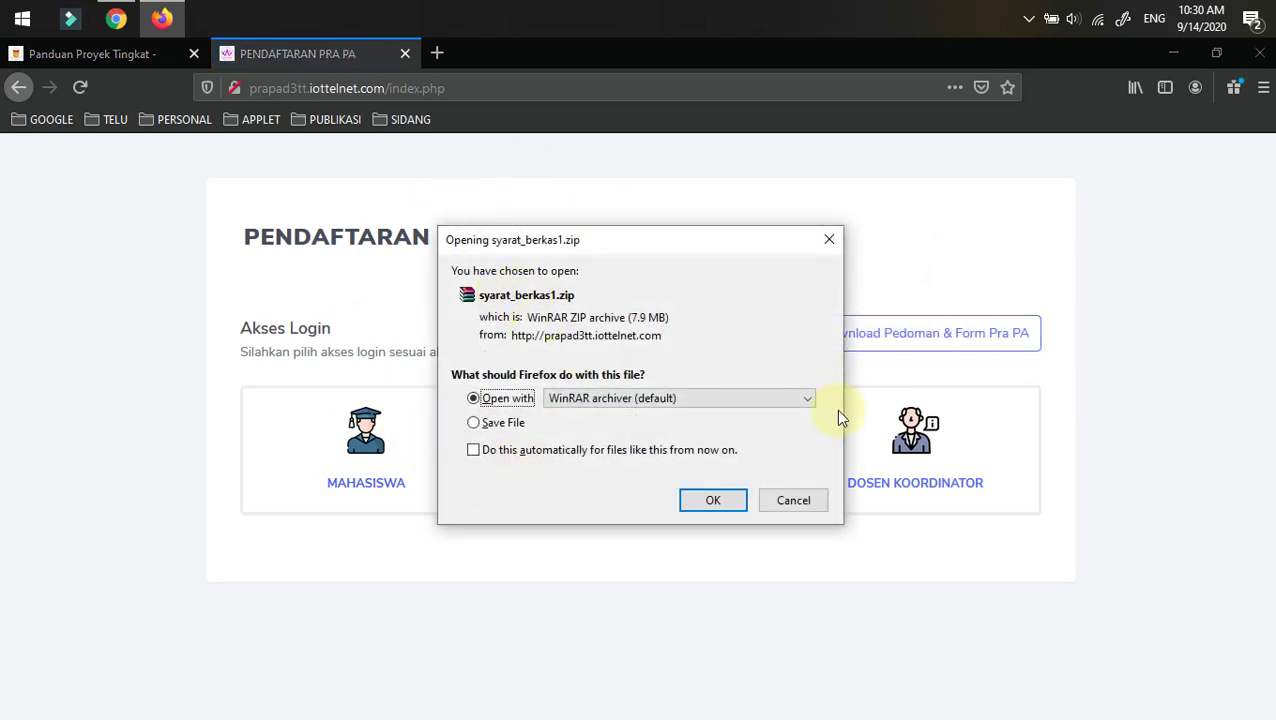
{"action": "left_click", "coordinate": [800, 502]}
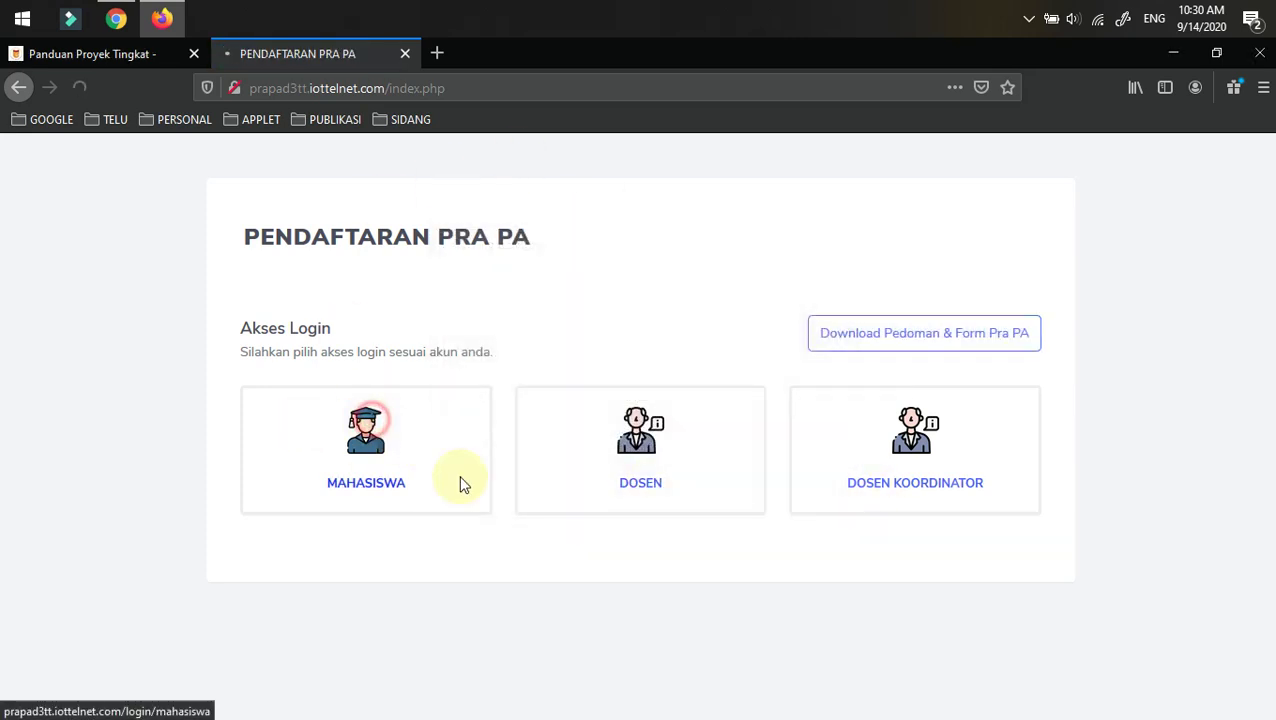
{"action": "left_click", "coordinate": [459, 484]}
- Log in as a student by entering the NIM and account password
{"action": "left_click", "coordinate": [338, 407]}
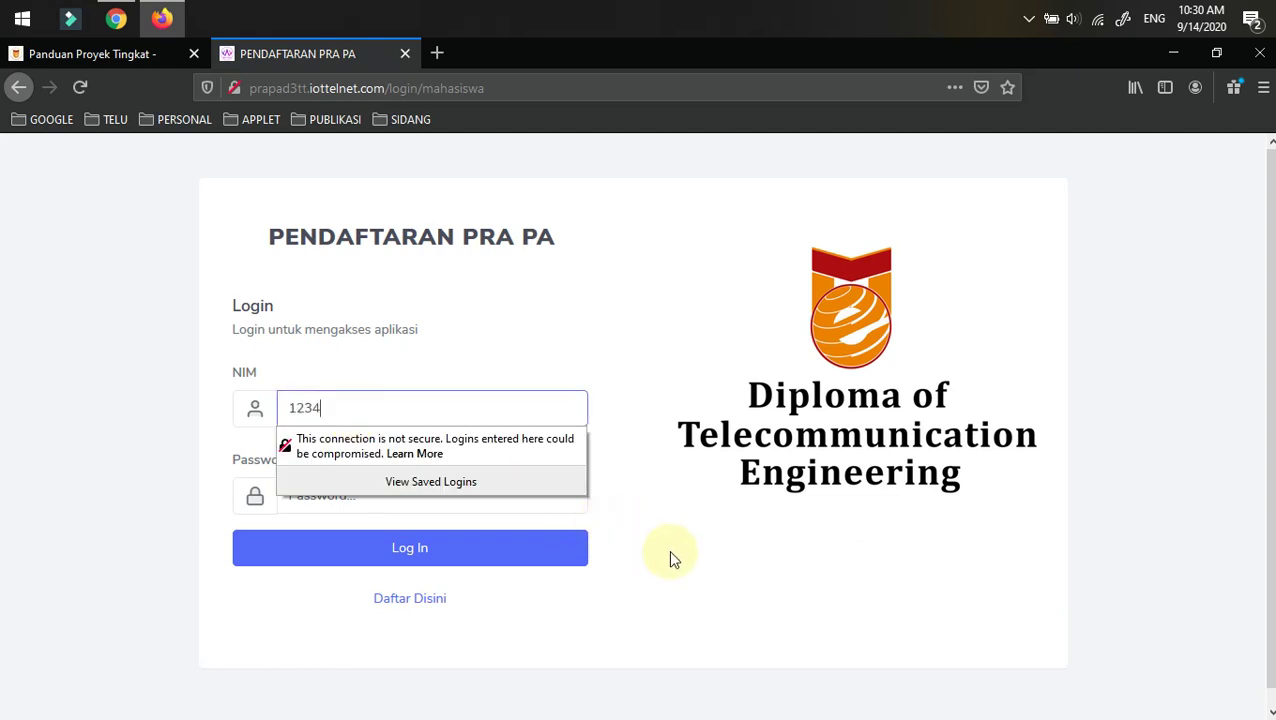
{"action": "type", "text": "12345"}
{"action": "left_click", "coordinate": [80, 478]}
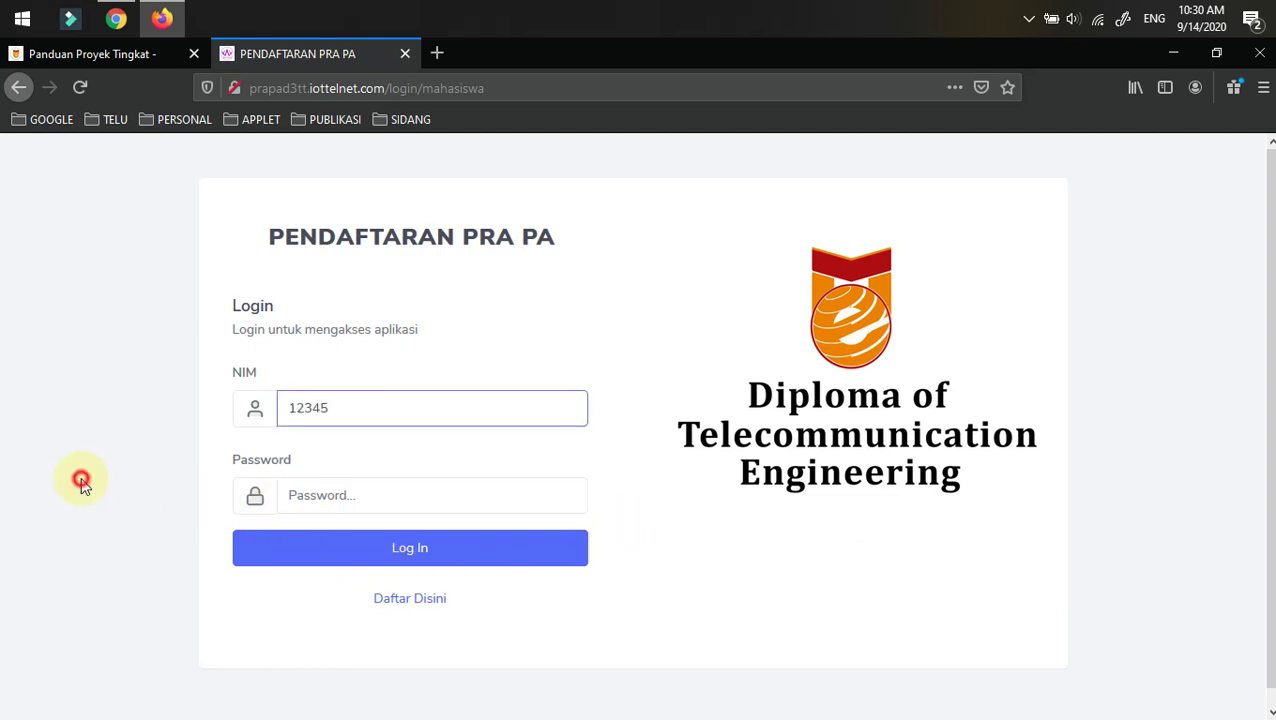
{"action": "left_click", "coordinate": [336, 496]}
{"action": "type", "text": "123"}
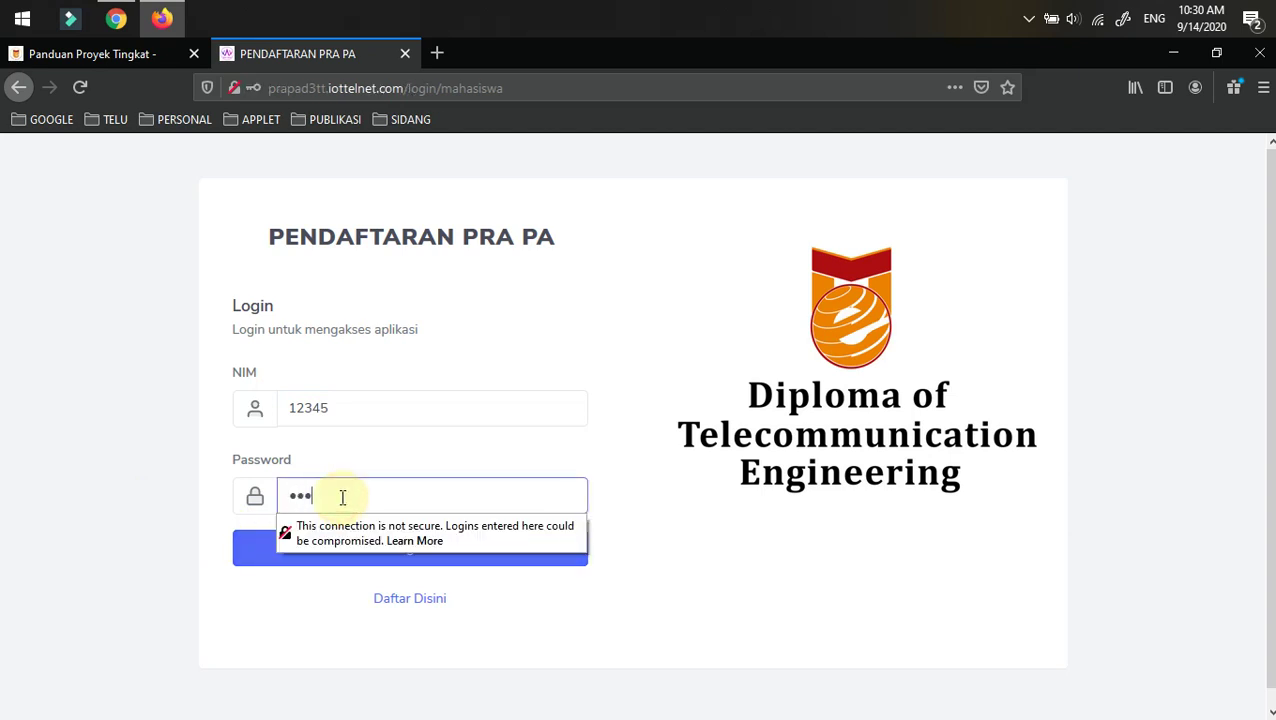
{"action": "type", "text": "45"}
{"action": "left_click", "coordinate": [77, 498]}
{"action": "left_click", "coordinate": [377, 558]}
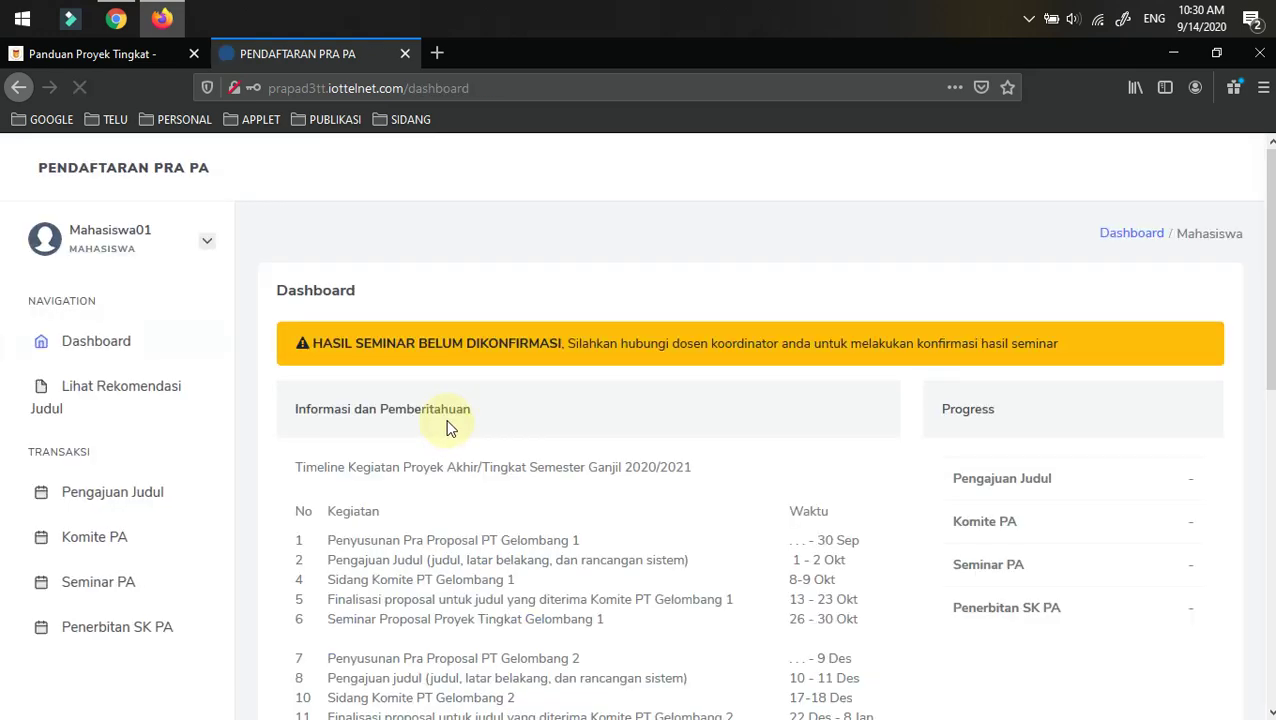
- Scroll the student dashboard and open the Pengajuan Judul page
{"action": "scroll", "coordinate": [385, 450], "scroll_direction": "down", "scroll_amount": 4}
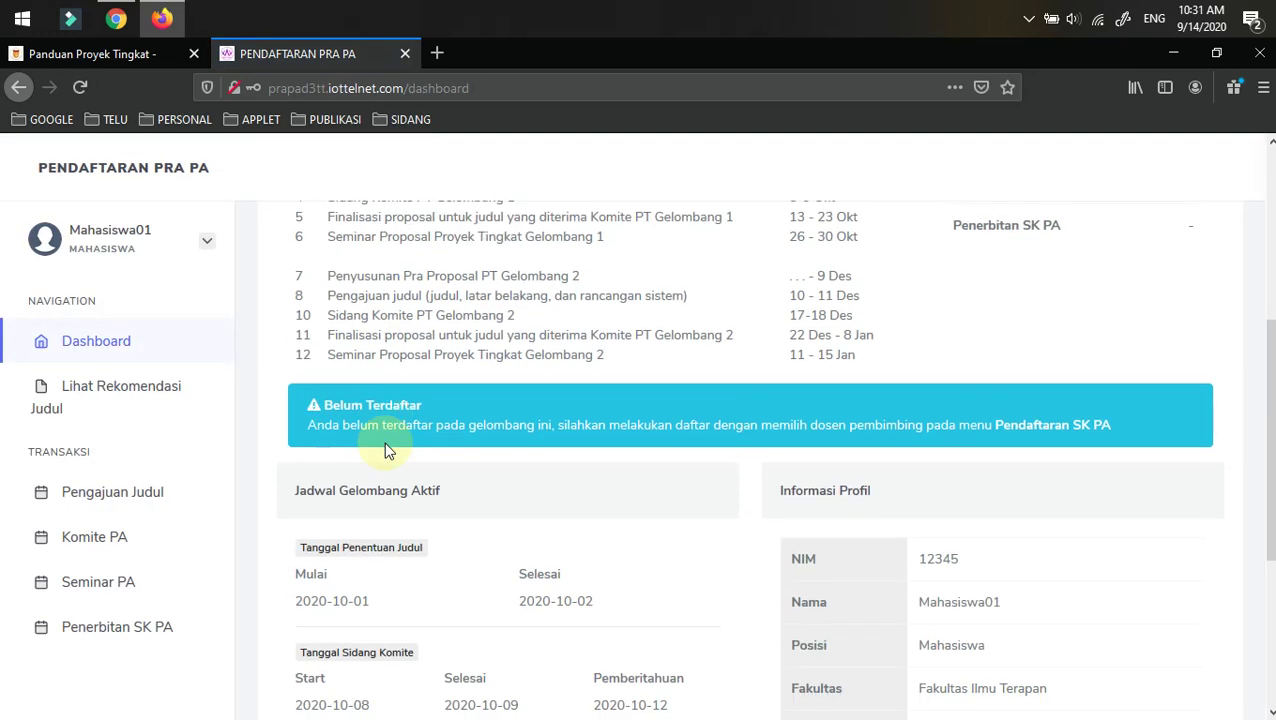
{"action": "scroll", "coordinate": [388, 451], "scroll_direction": "down", "scroll_amount": 3}
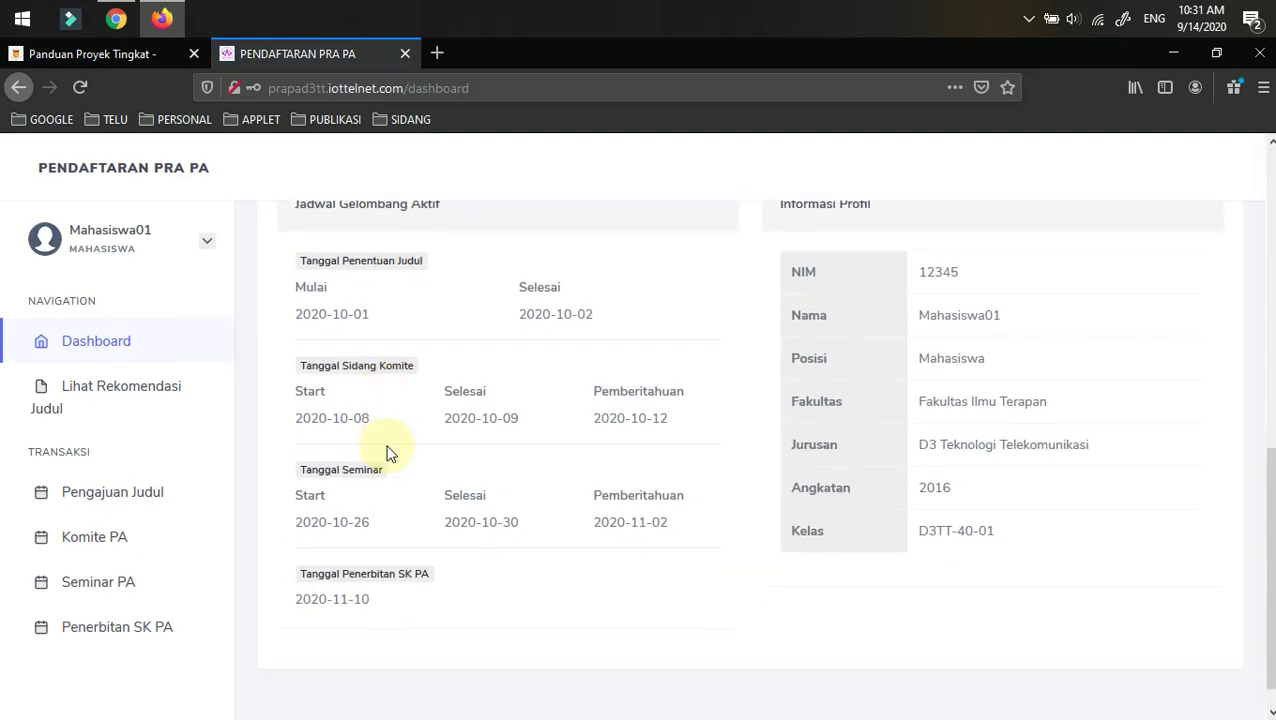
{"action": "scroll", "coordinate": [388, 451], "scroll_direction": "down", "scroll_amount": 1}
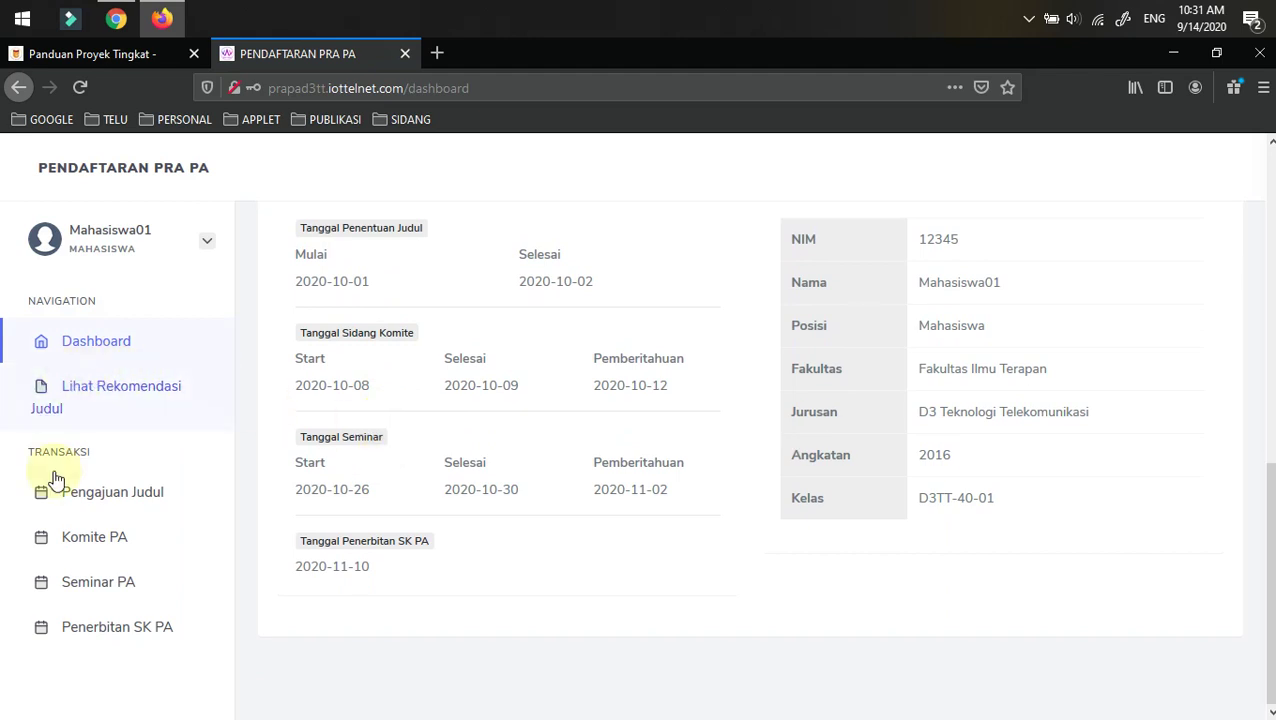
{"action": "left_click", "coordinate": [103, 497]}
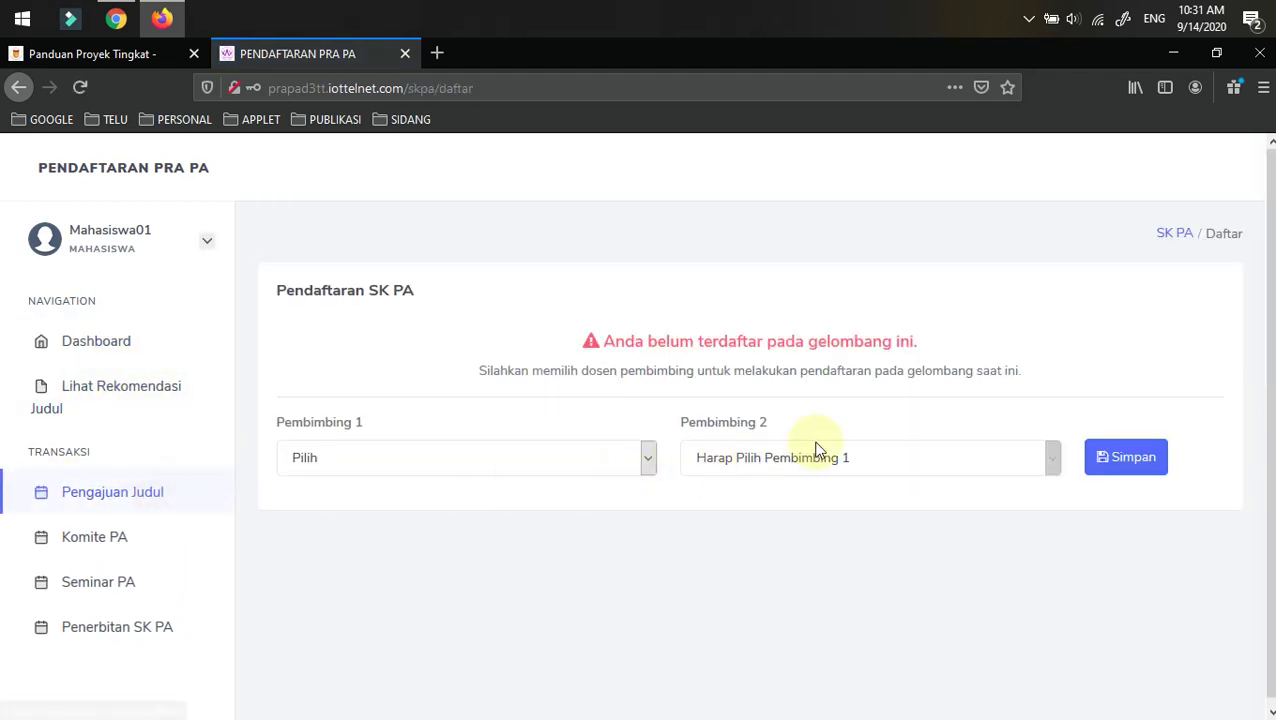
- Choose a lecturer as Pembimbing 1 and save the supervisor registration
{"action": "left_click", "coordinate": [352, 462]}
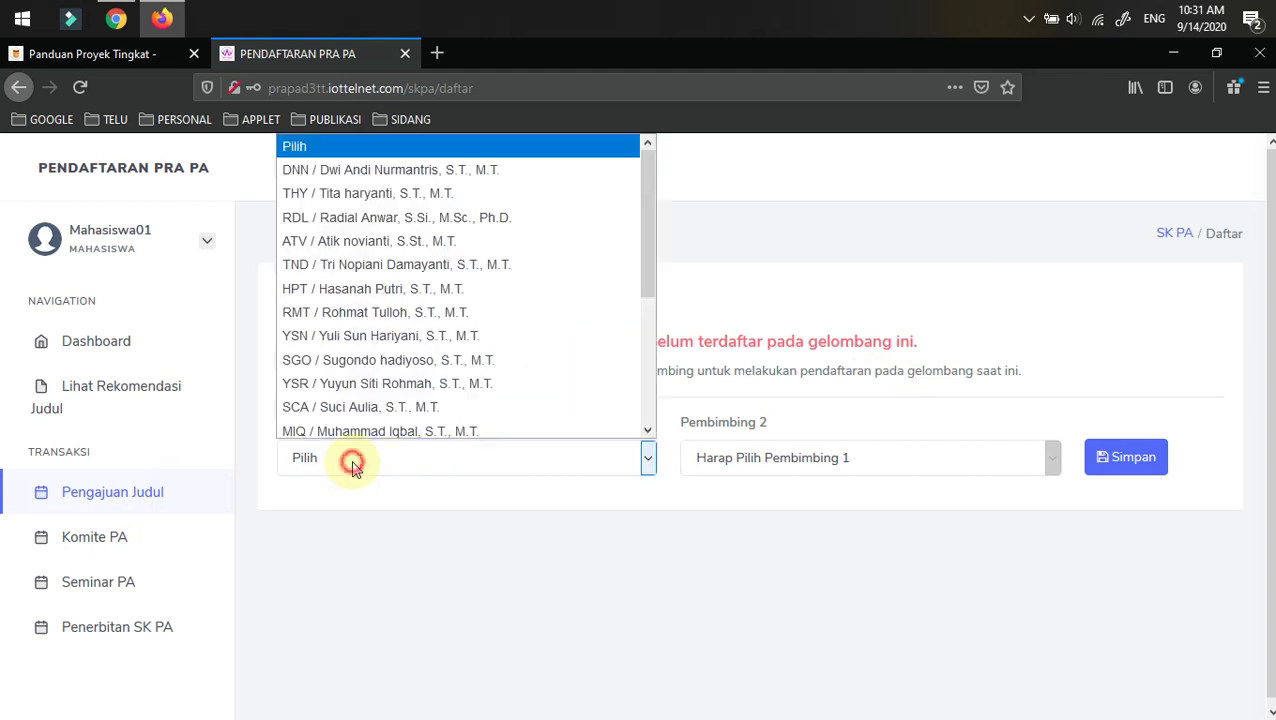
{"action": "left_click", "coordinate": [357, 262]}
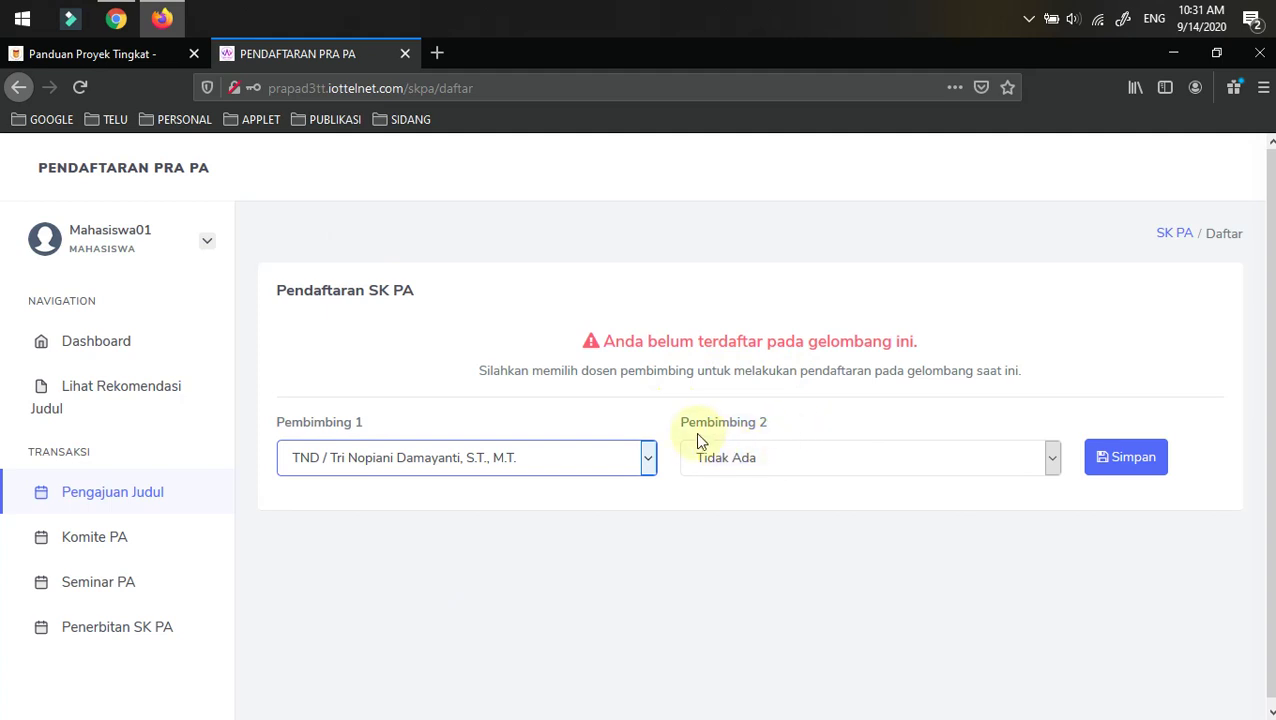
{"action": "left_click", "coordinate": [1134, 458]}
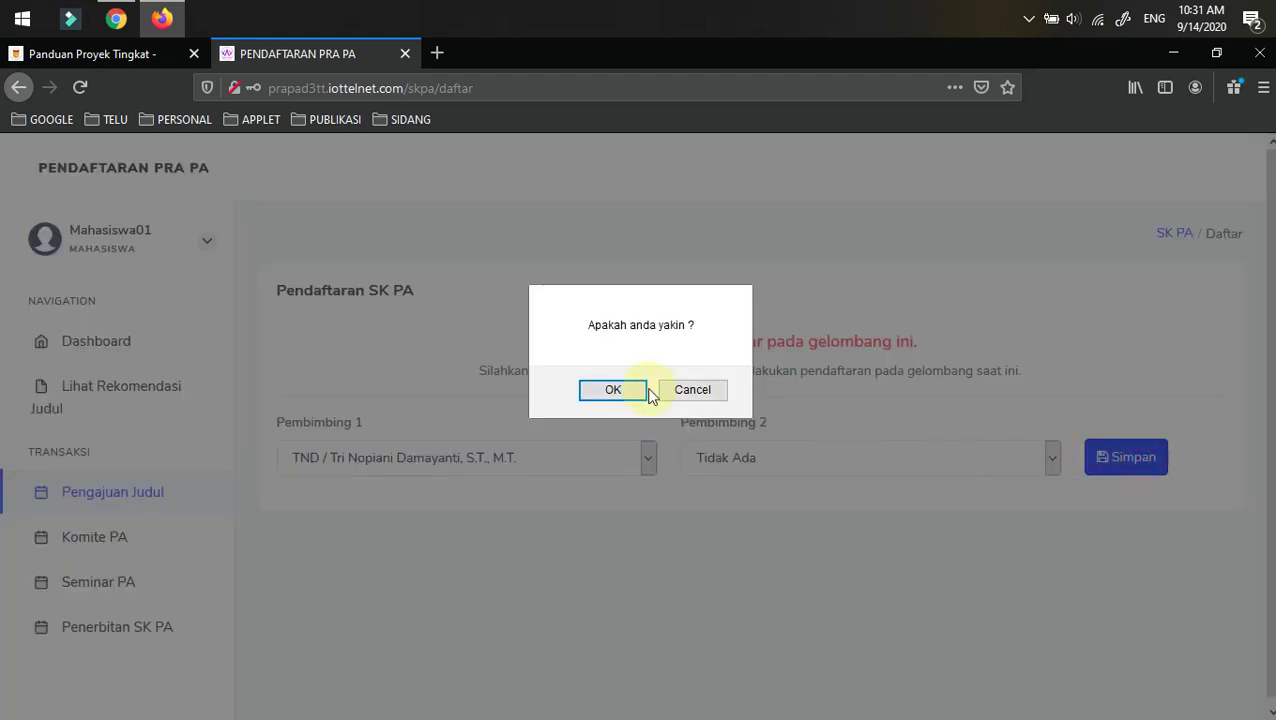
{"action": "left_click", "coordinate": [605, 390]}
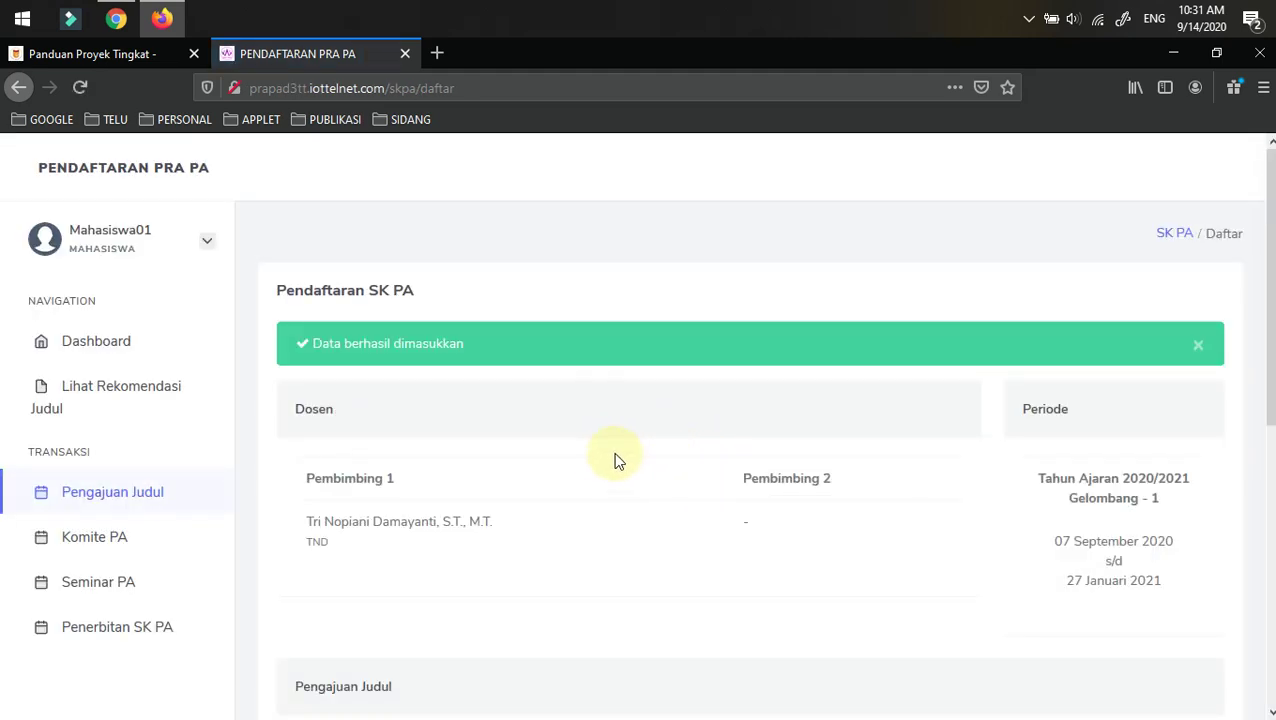
- Submit the title 'perancangan alat dan pengukuran' with JETT REVIEW.pdf attached
{"action": "scroll", "coordinate": [620, 468], "scroll_direction": "down", "scroll_amount": 2}
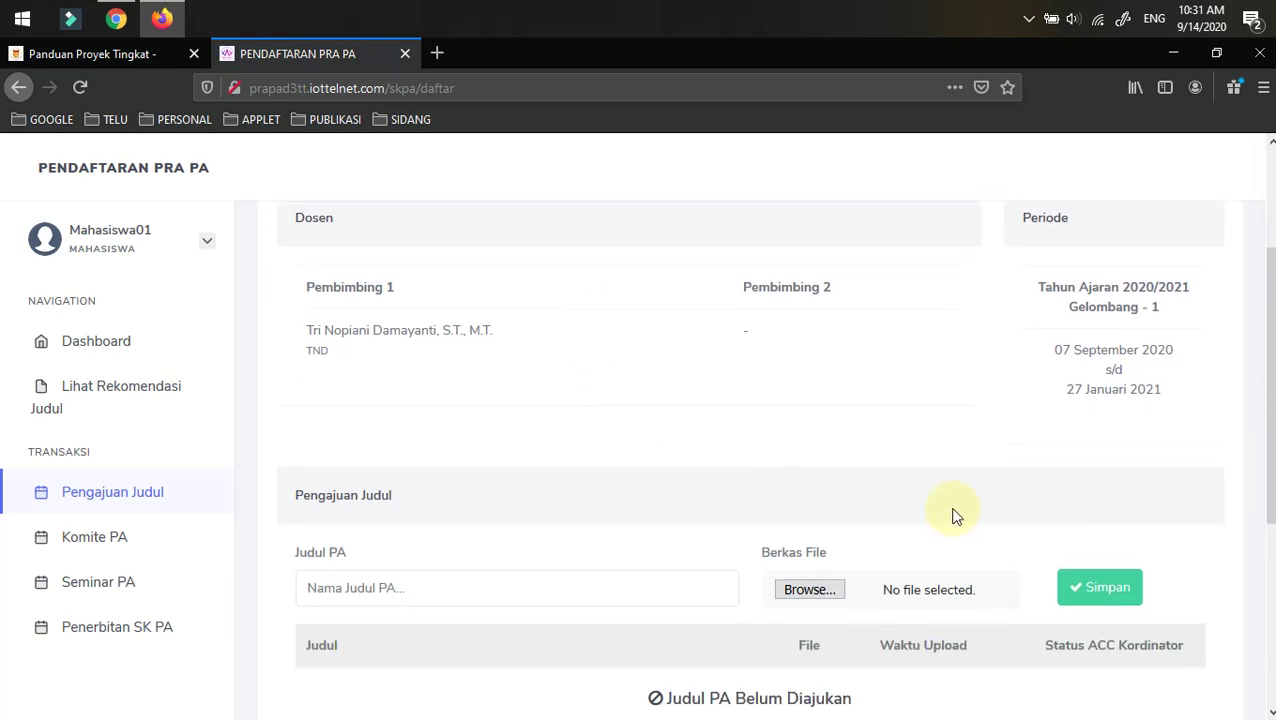
{"action": "scroll", "coordinate": [955, 515], "scroll_direction": "down", "scroll_amount": 2}
{"action": "left_click", "coordinate": [808, 398]}
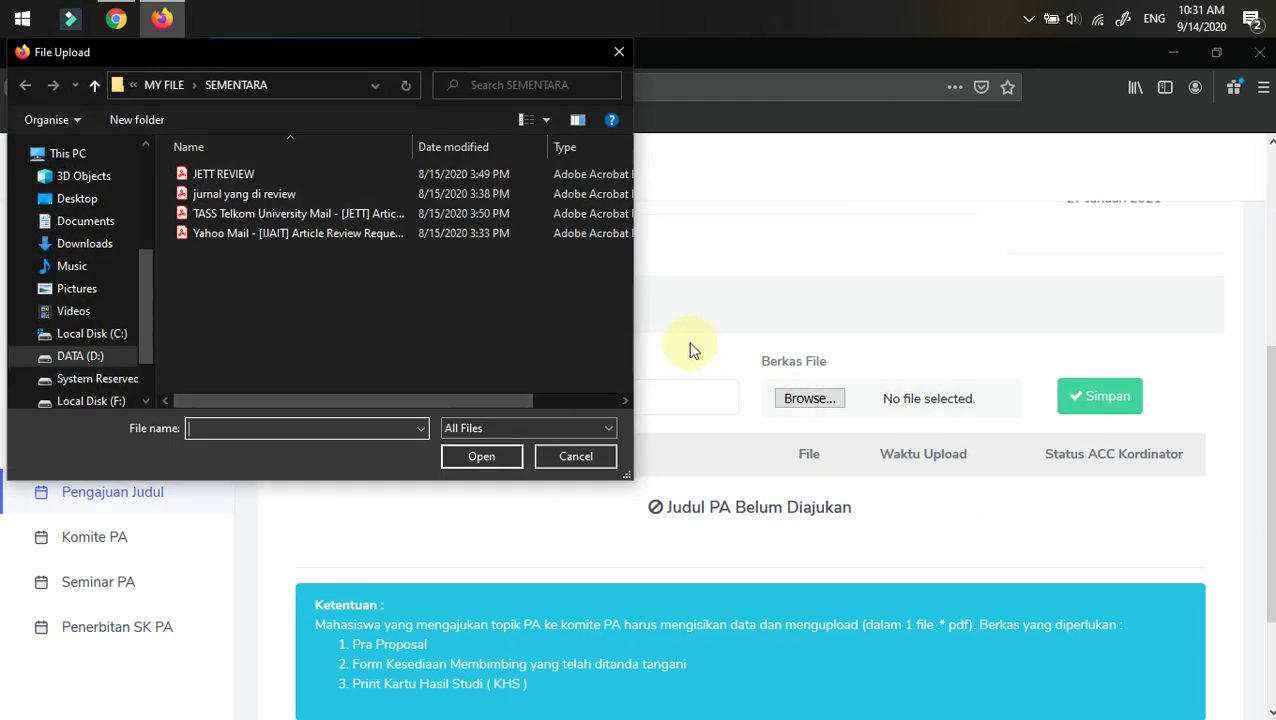
{"action": "left_click", "coordinate": [251, 172]}
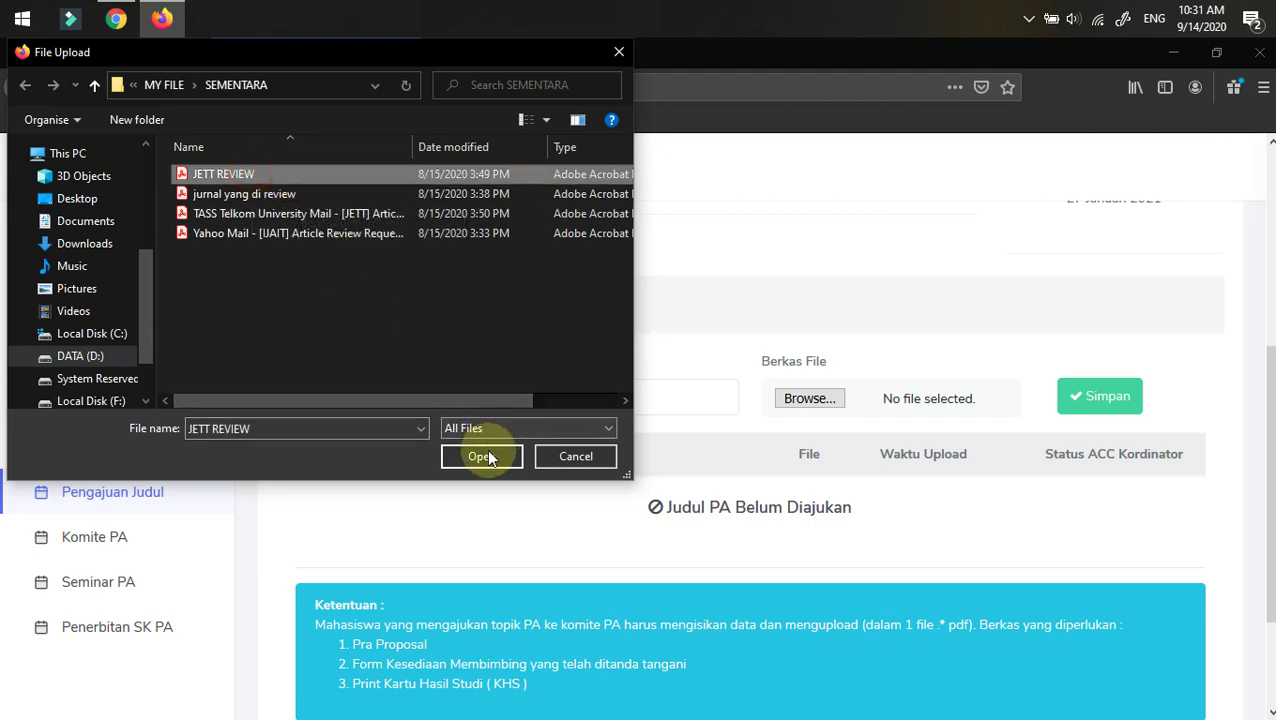
{"action": "left_click", "coordinate": [481, 456]}
{"action": "left_click", "coordinate": [350, 393]}
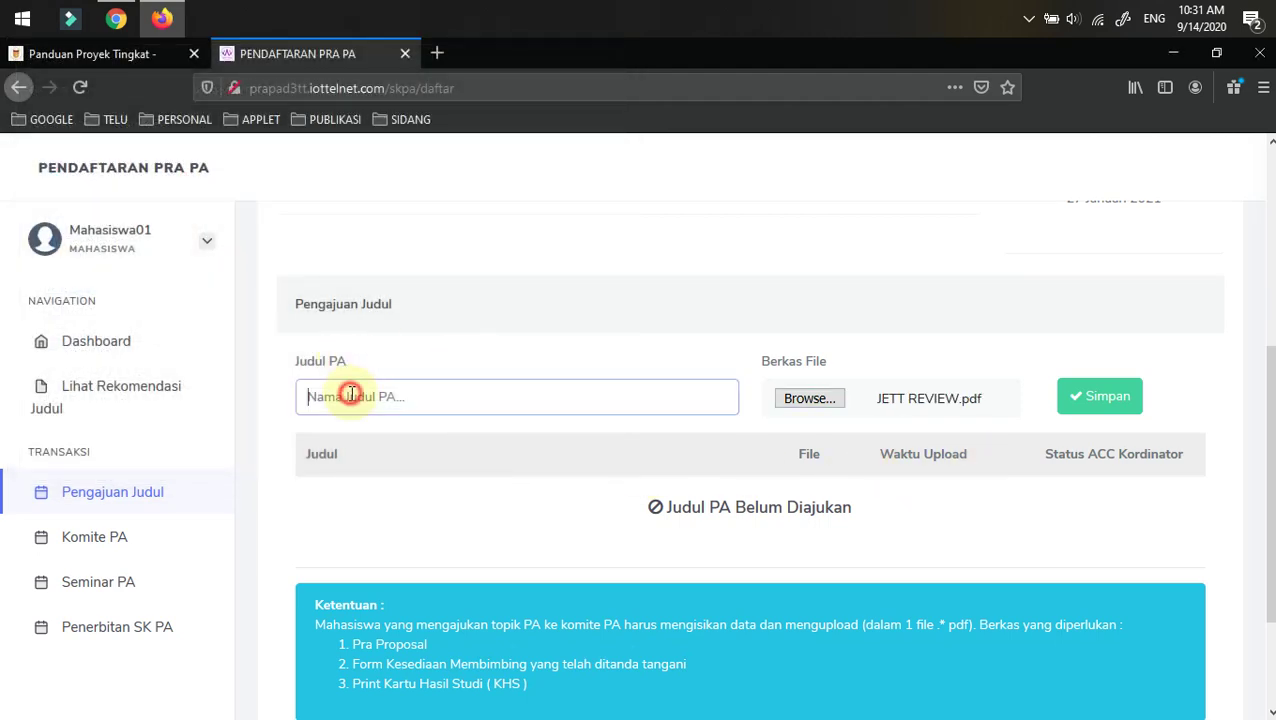
{"action": "type", "text": "perancangan alat dan pengukuran"}
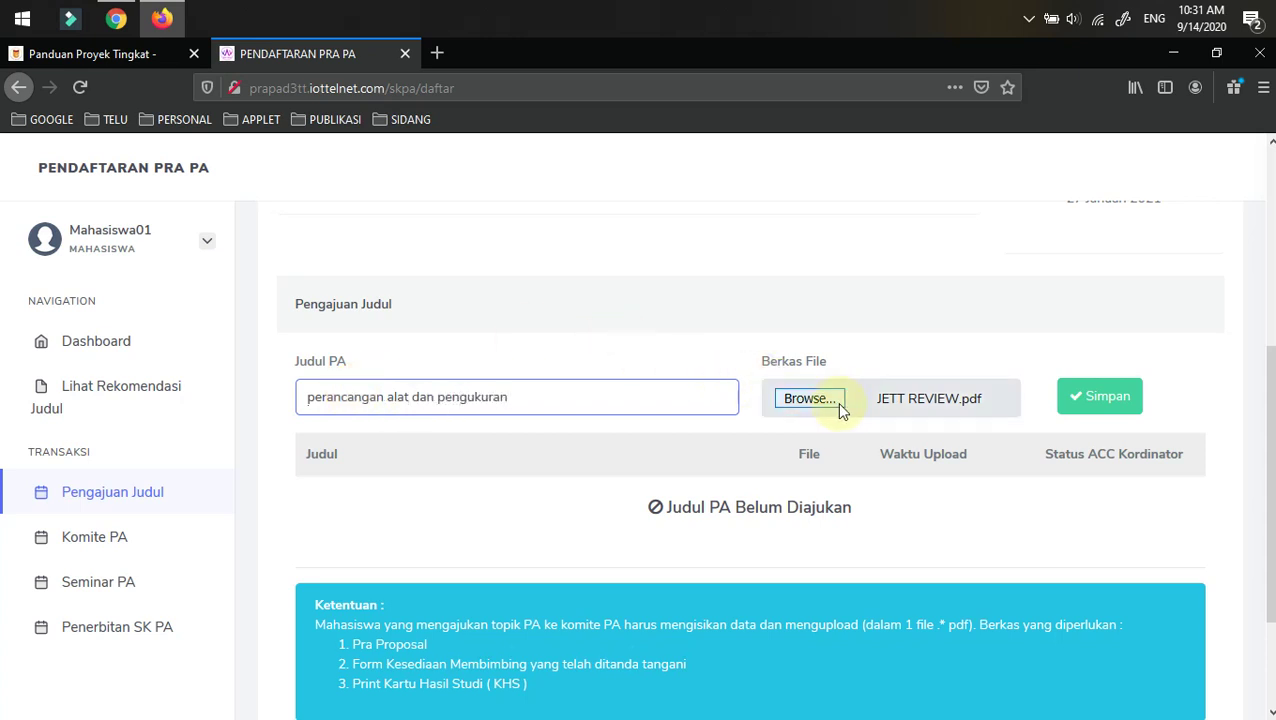
{"action": "left_click", "coordinate": [1085, 398]}
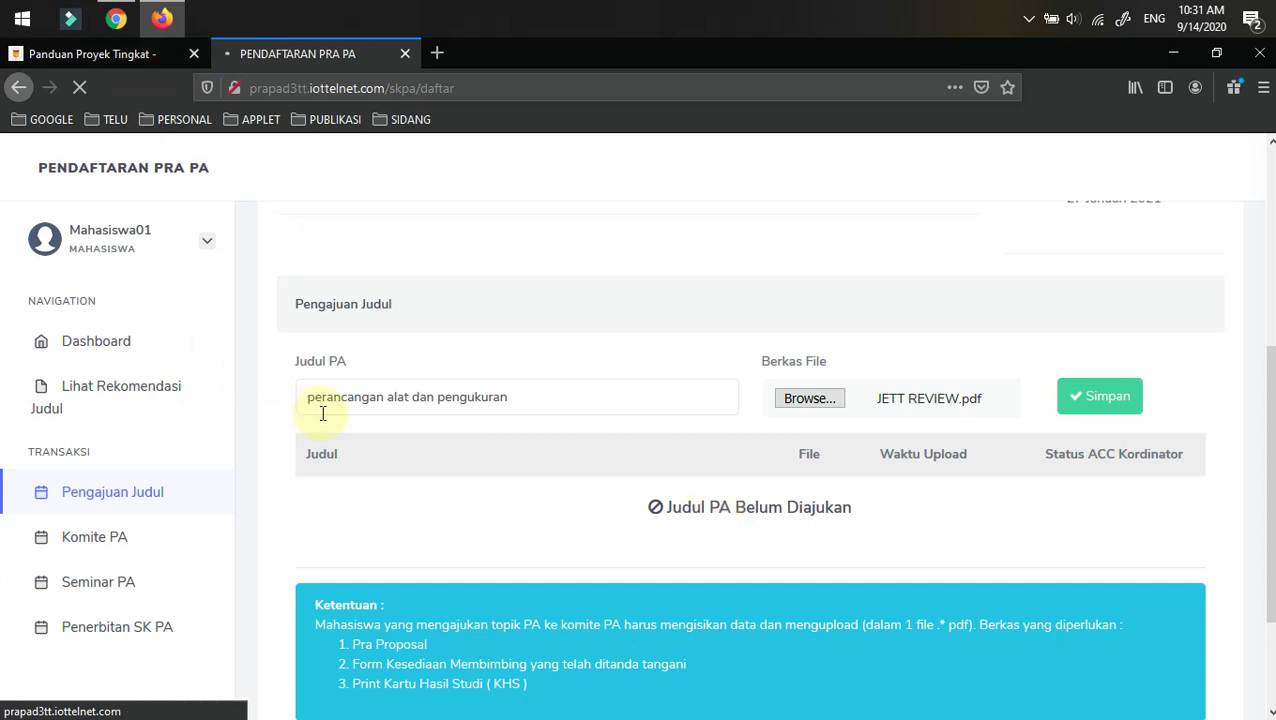
{"action": "scroll", "coordinate": [943, 553], "scroll_direction": "down", "scroll_amount": 3}
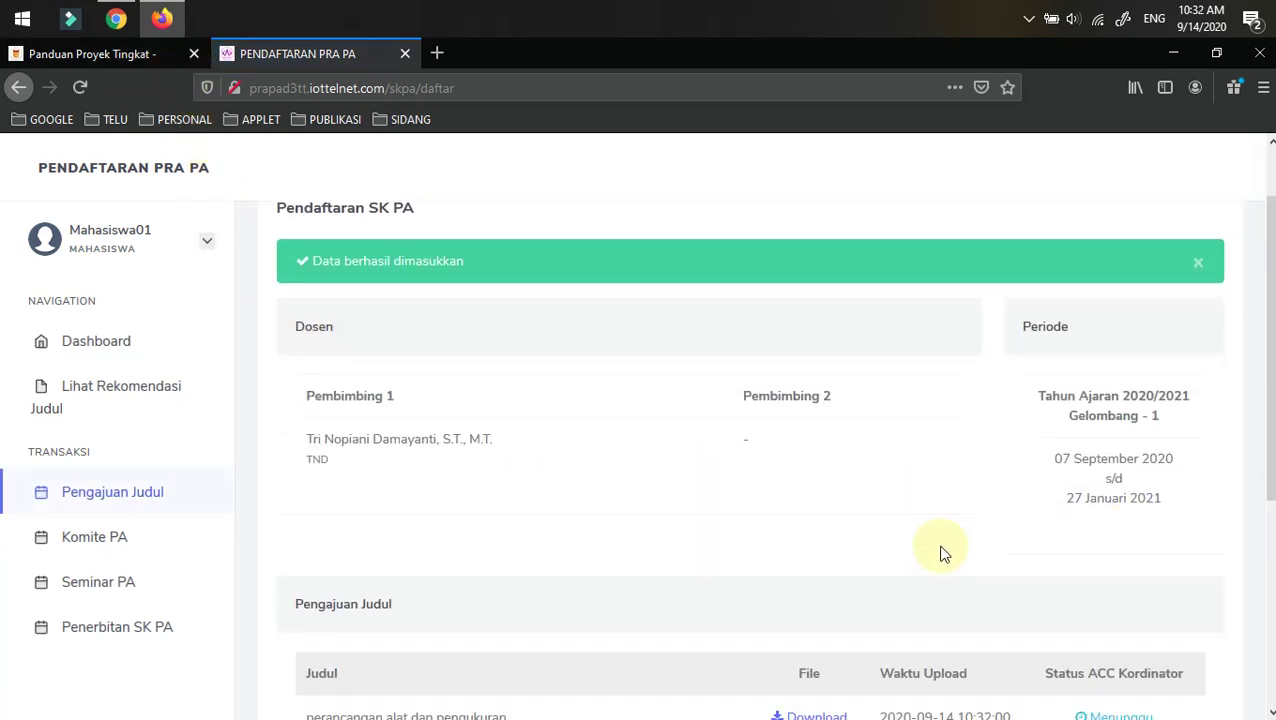
{"action": "scroll", "coordinate": [930, 562], "scroll_direction": "down", "scroll_amount": 3}
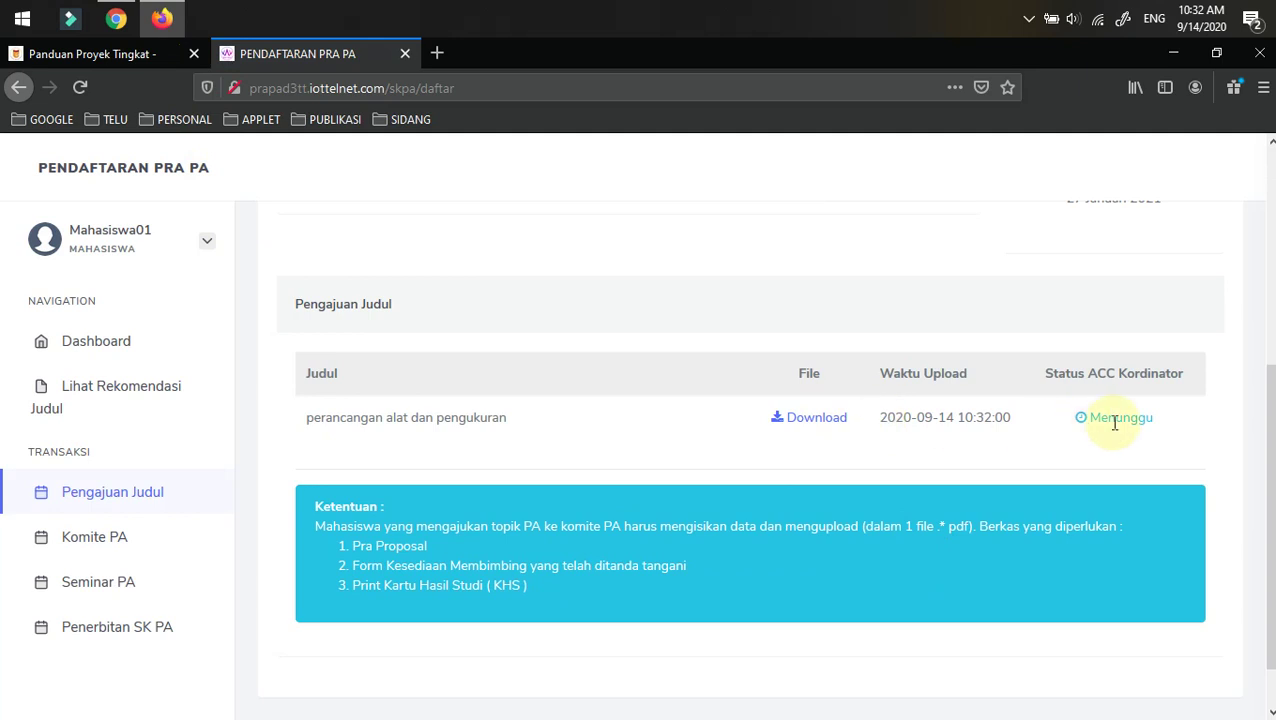
- Bring the admin's Chrome window forward and open the Request Judul list
{"action": "left_click", "coordinate": [40, 53]}
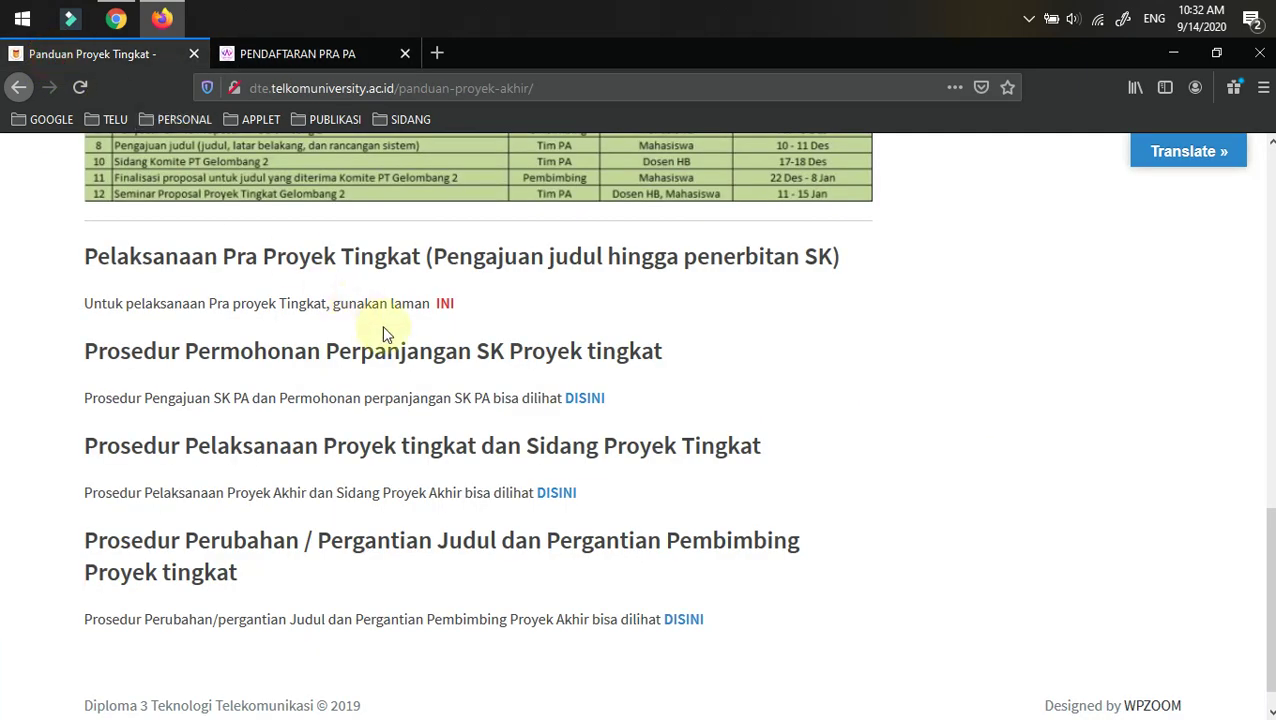
{"action": "left_click", "coordinate": [116, 18]}
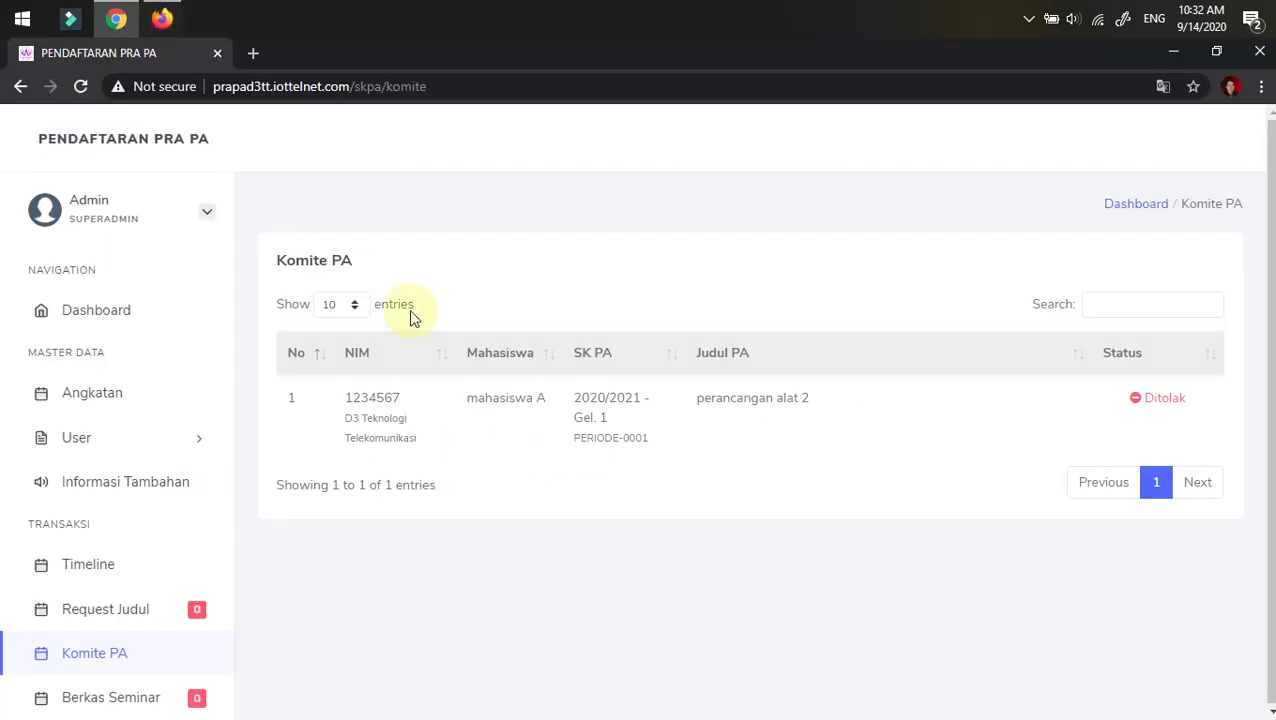
{"action": "left_click", "coordinate": [116, 18]}
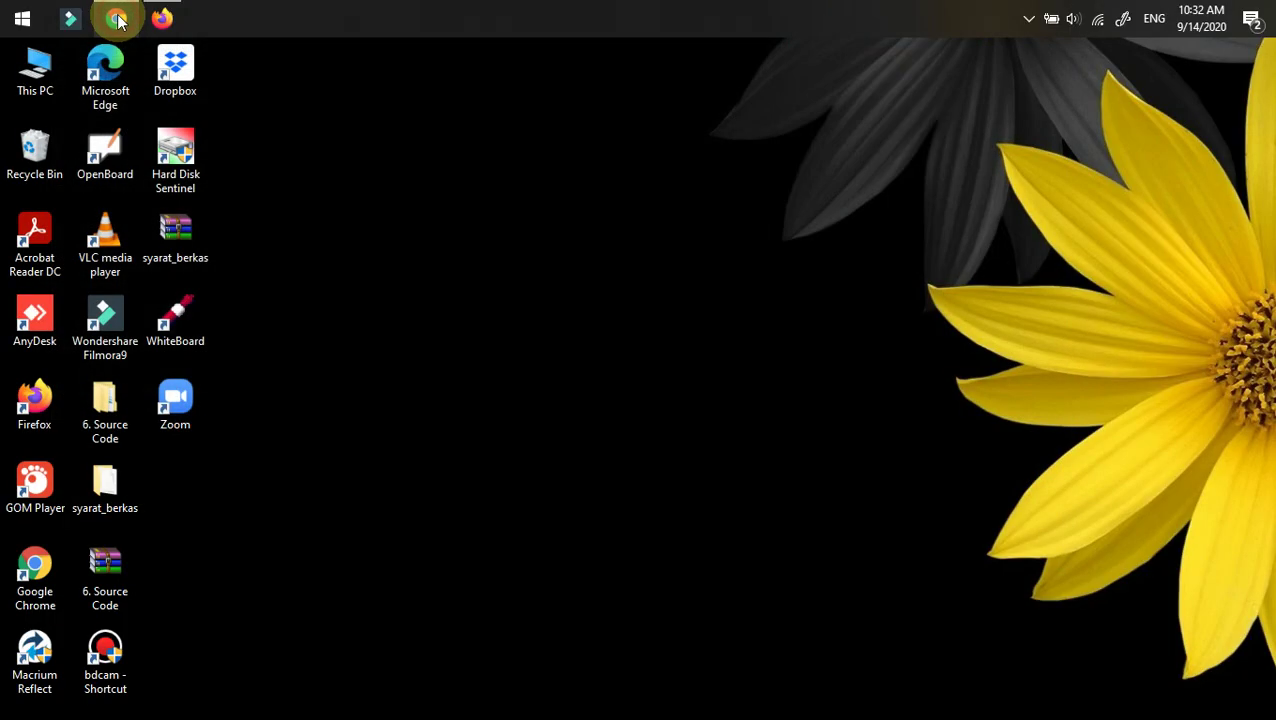
{"action": "left_click", "coordinate": [117, 19]}
{"action": "mouse_move", "coordinate": [158, 19]}
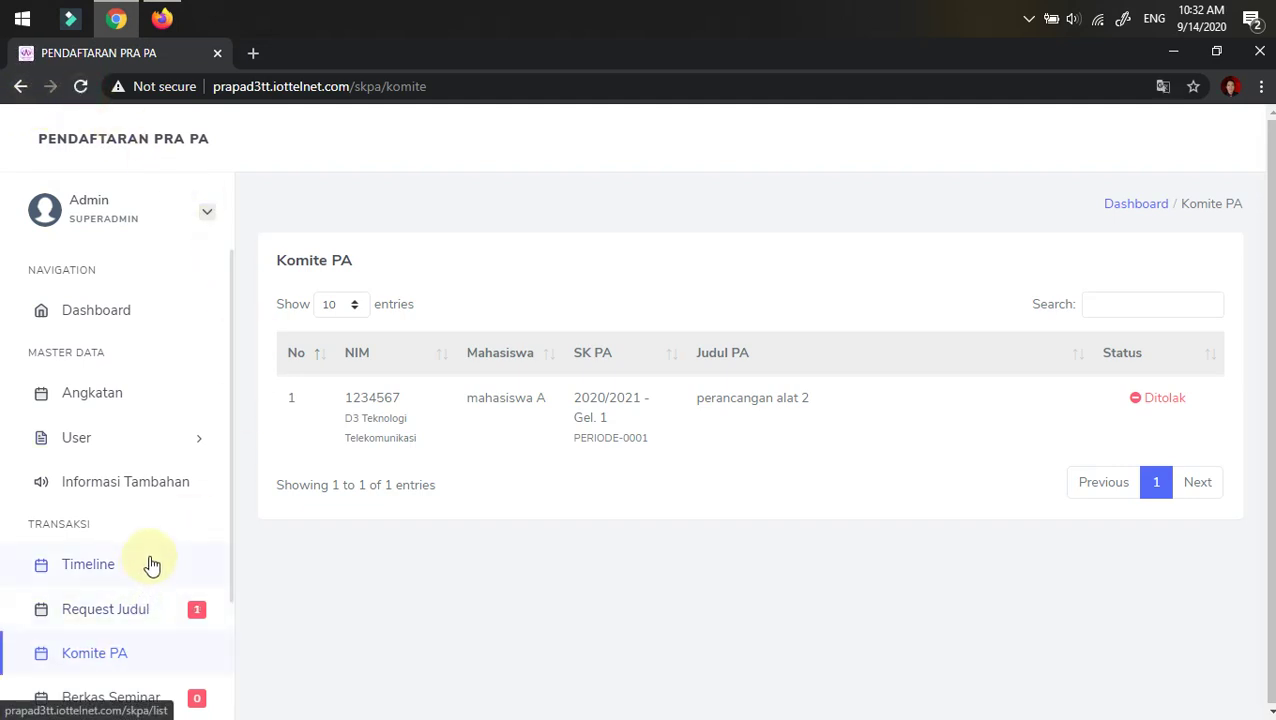
{"action": "scroll", "coordinate": [135, 560], "scroll_direction": "down", "scroll_amount": 1}
{"action": "left_click", "coordinate": [117, 587]}
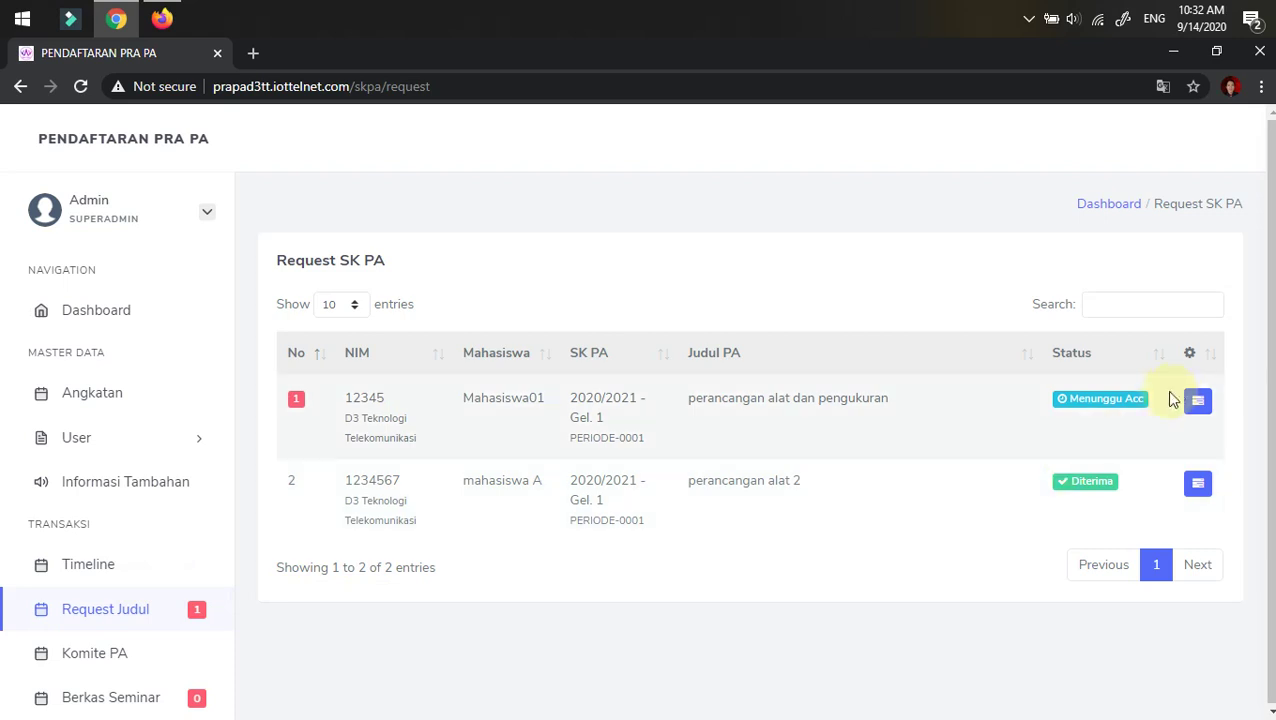
- Accept the first-row request 'perancangan alat dan pengukuran' via Lihat Progress and confirm
{"action": "left_click", "coordinate": [1197, 401]}
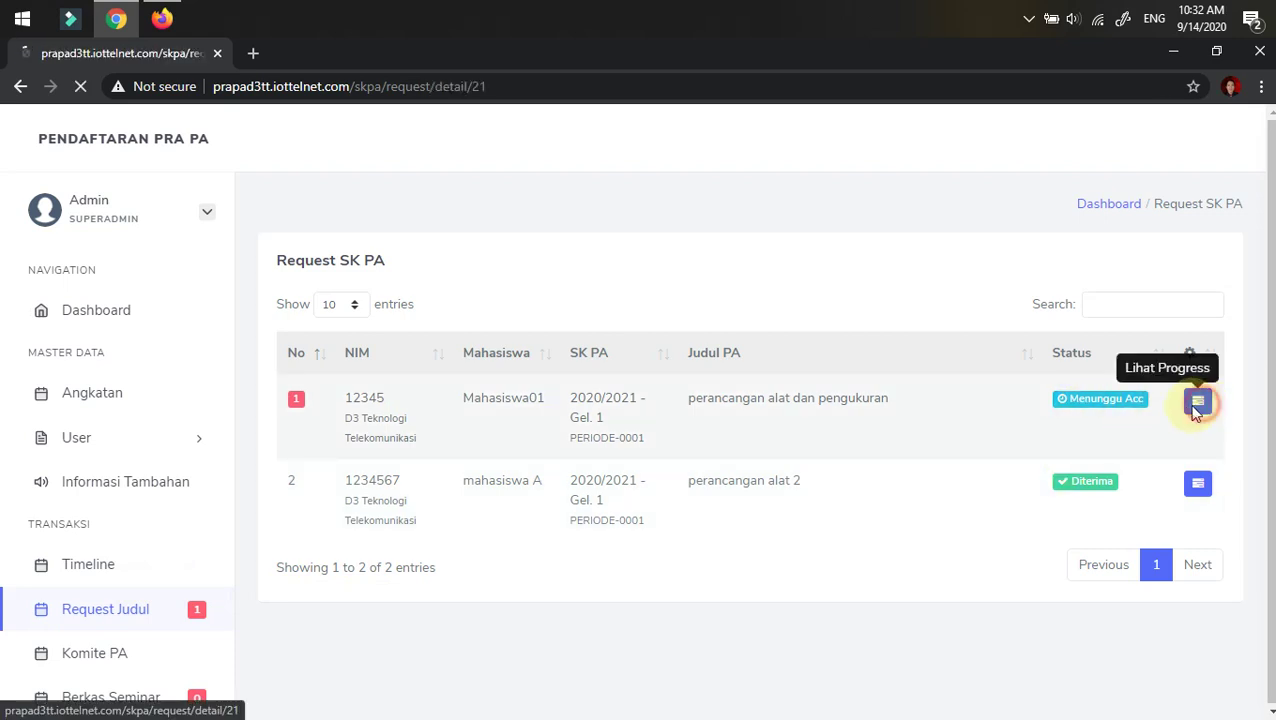
{"action": "scroll", "coordinate": [965, 487], "scroll_direction": "down", "scroll_amount": 2}
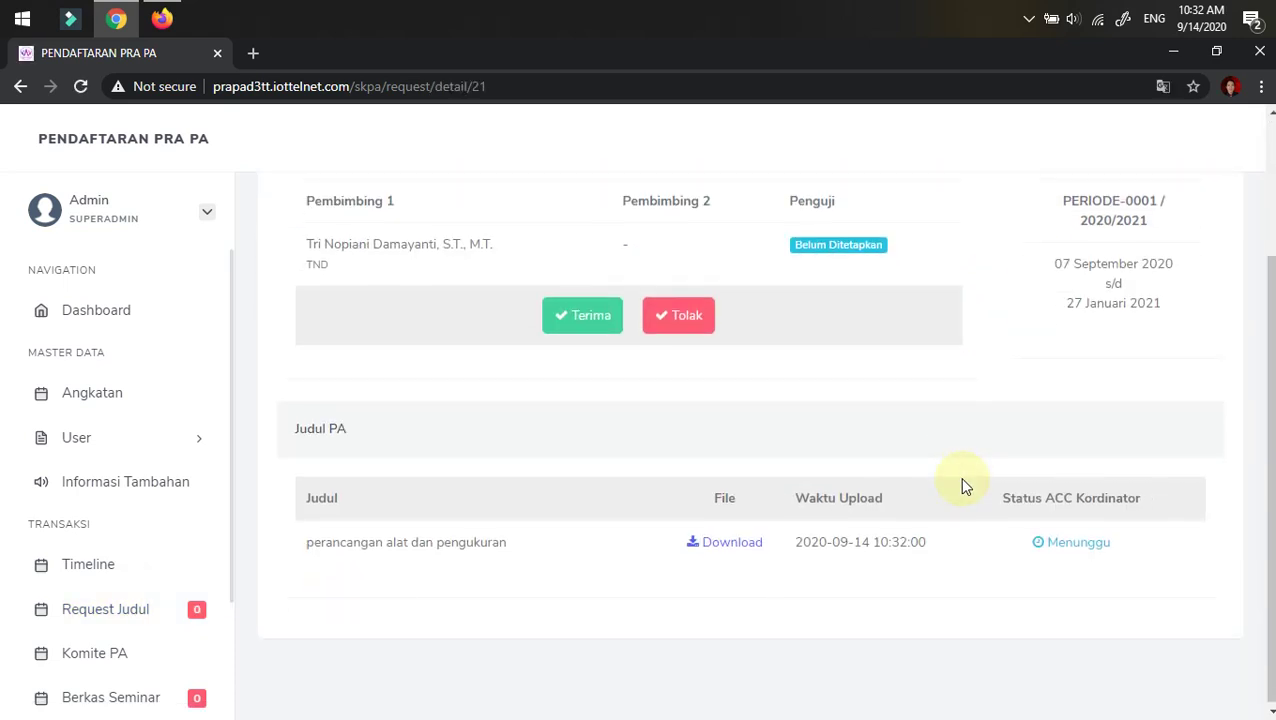
{"action": "left_click", "coordinate": [590, 324]}
{"action": "left_click", "coordinate": [731, 189]}
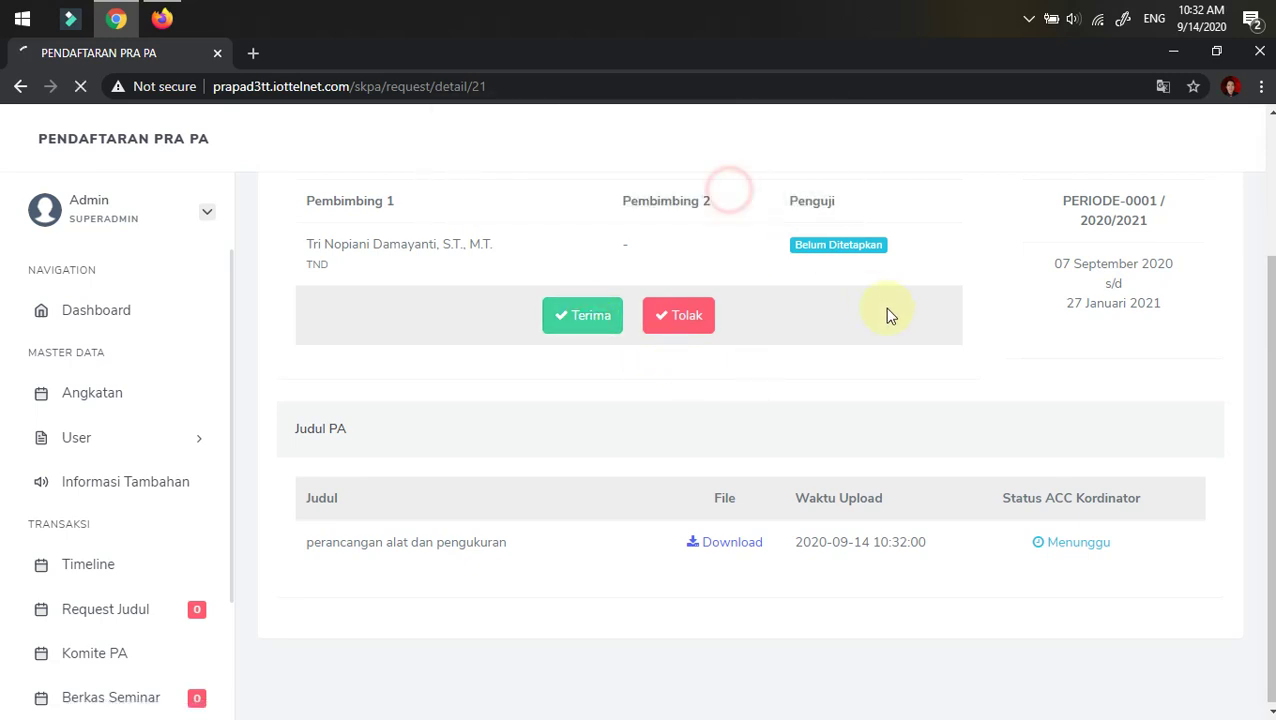
{"action": "scroll", "coordinate": [977, 368], "scroll_direction": "down", "scroll_amount": 2}
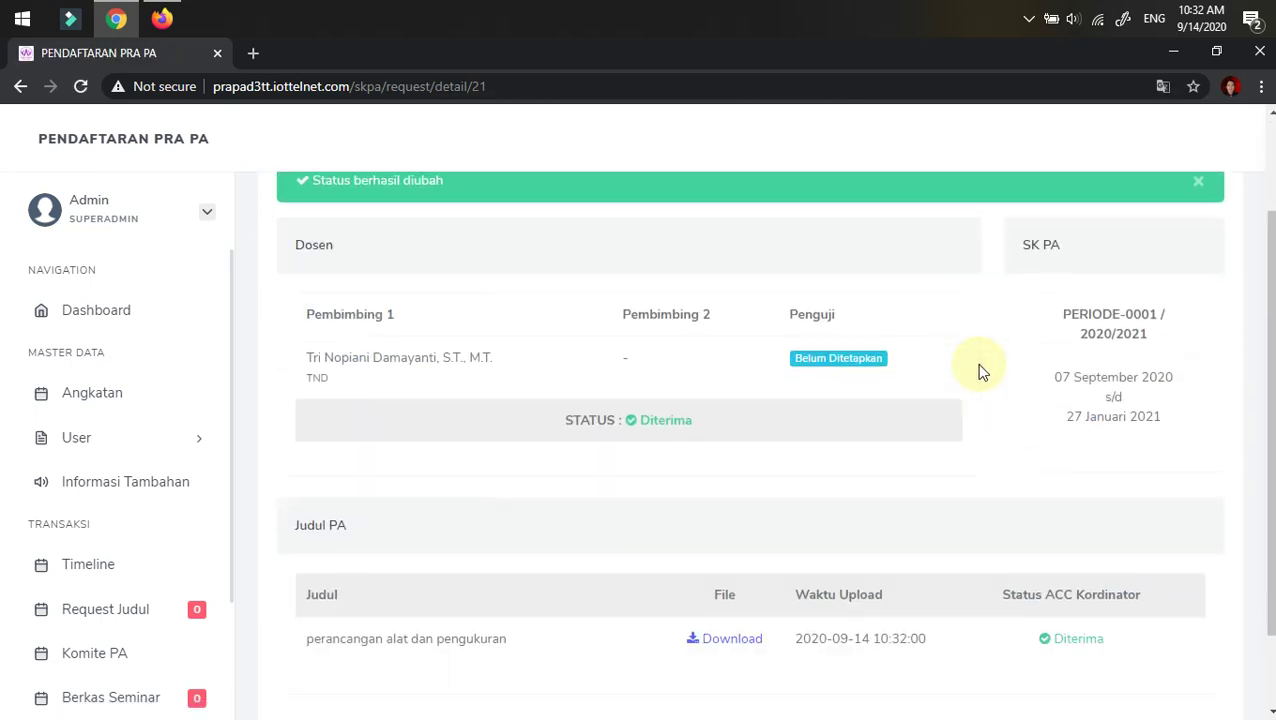
{"action": "left_click", "coordinate": [161, 18]}
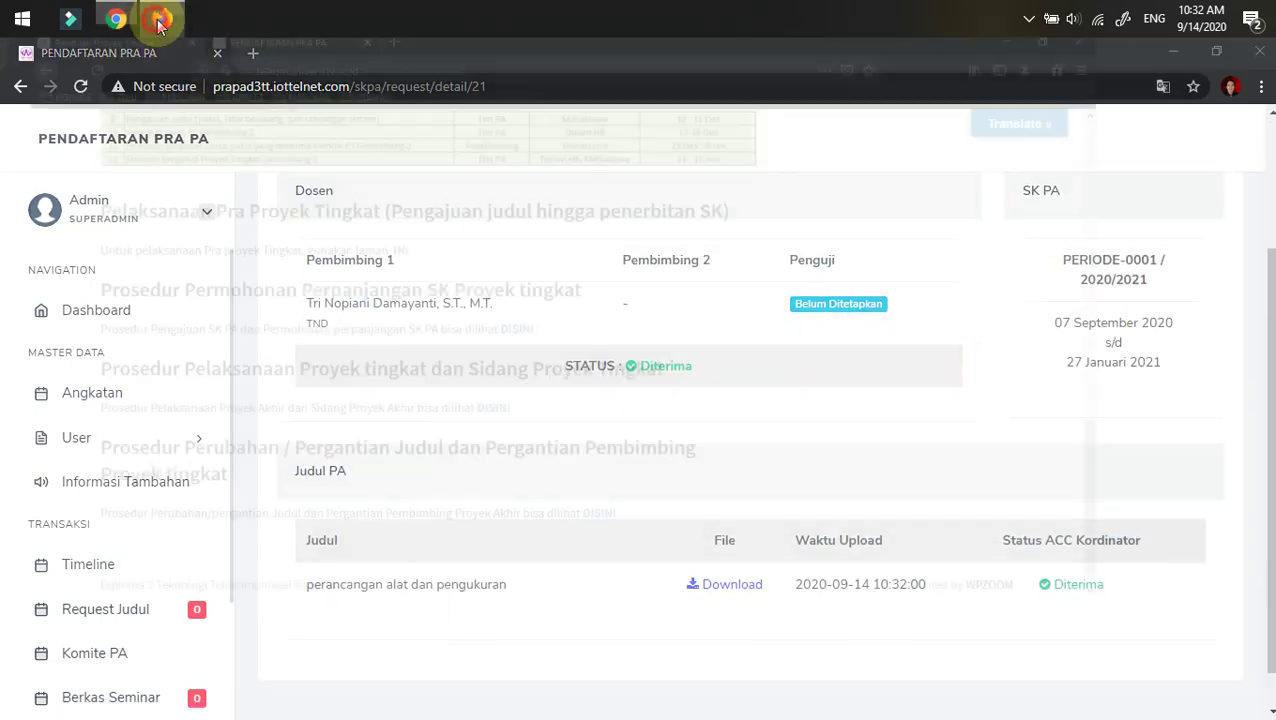
- Reload the student's Pengajuan Judul page and confirm the Dashboard ticks Pengajuan Judul
{"action": "left_click", "coordinate": [255, 55]}
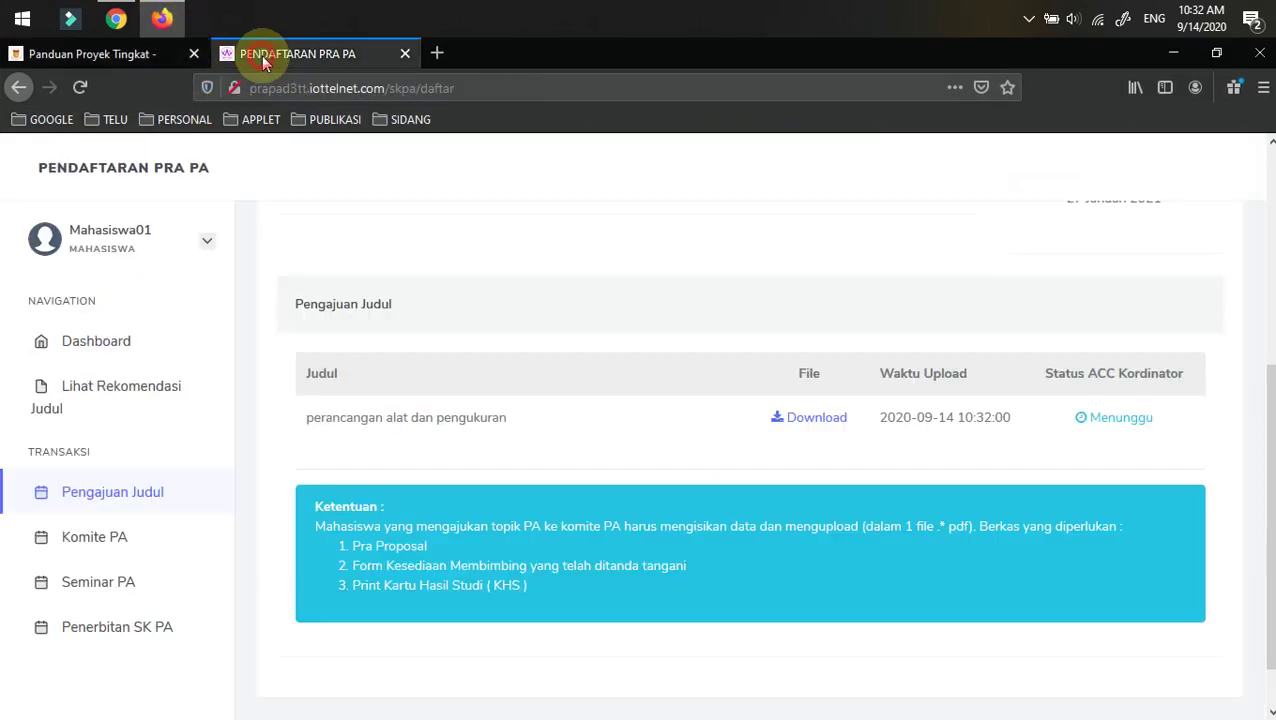
{"action": "left_click", "coordinate": [80, 88]}
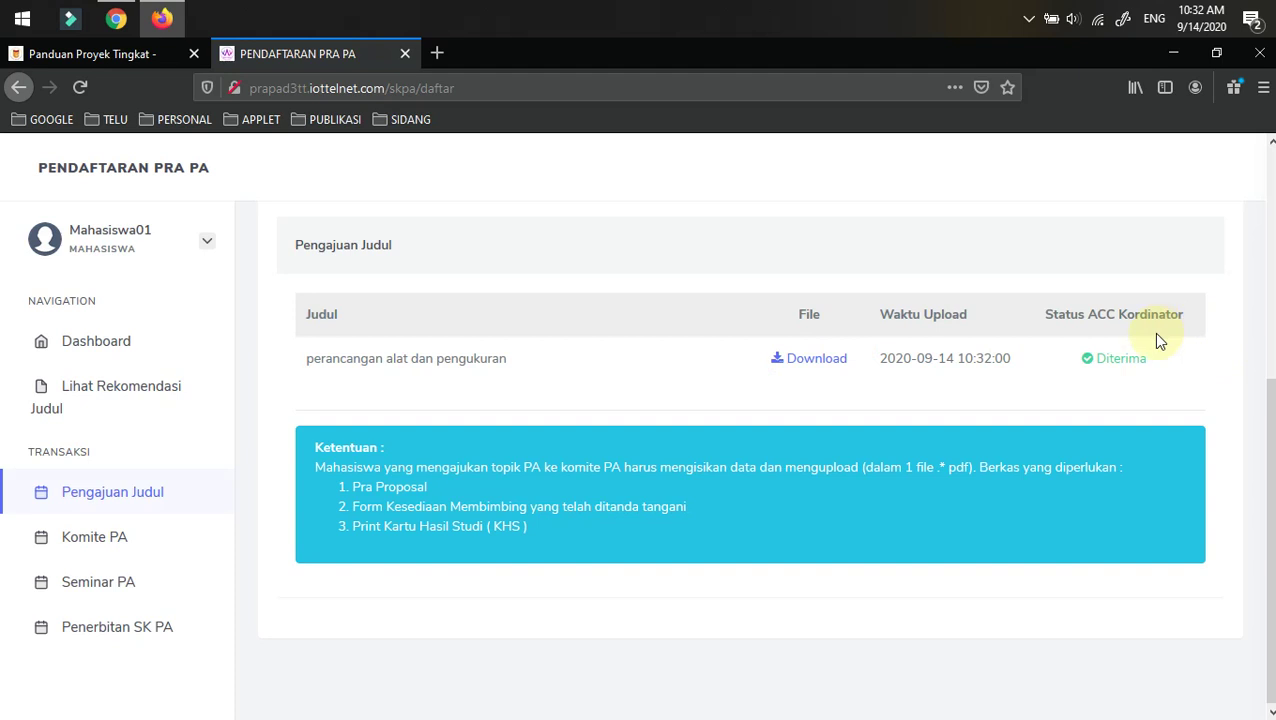
{"action": "left_click", "coordinate": [132, 340]}
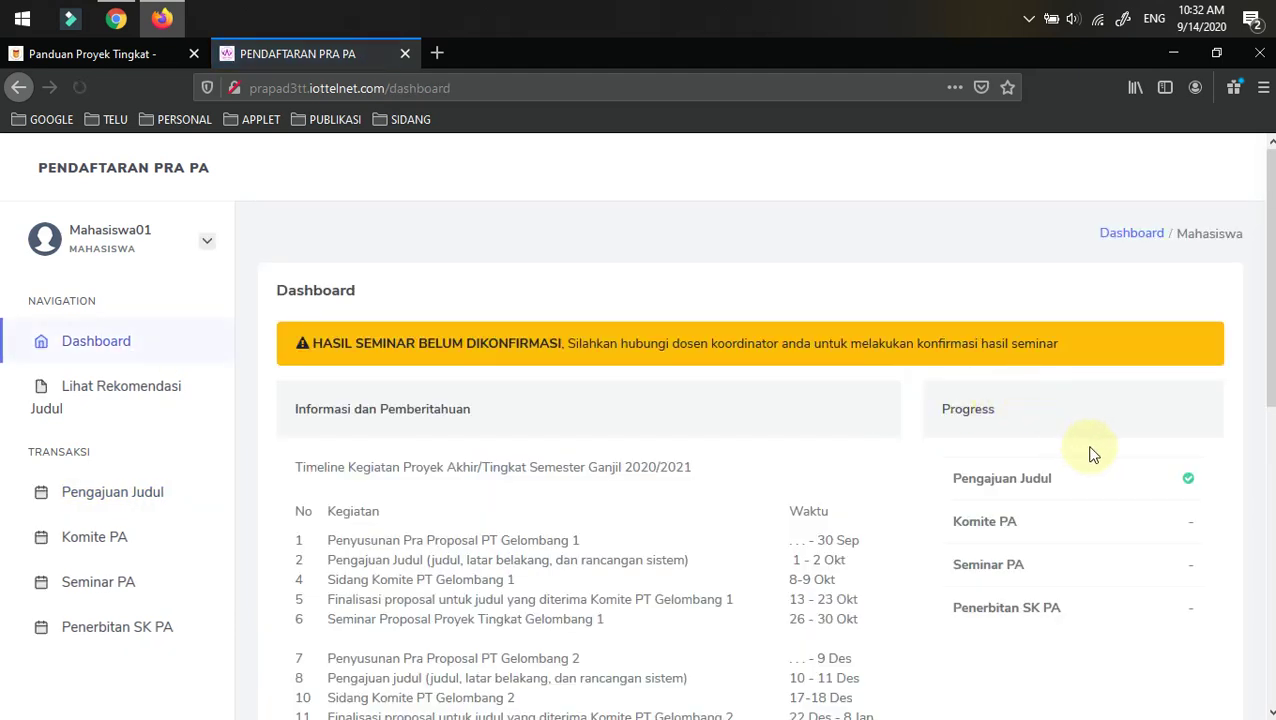
{"action": "left_click", "coordinate": [60, 52]}
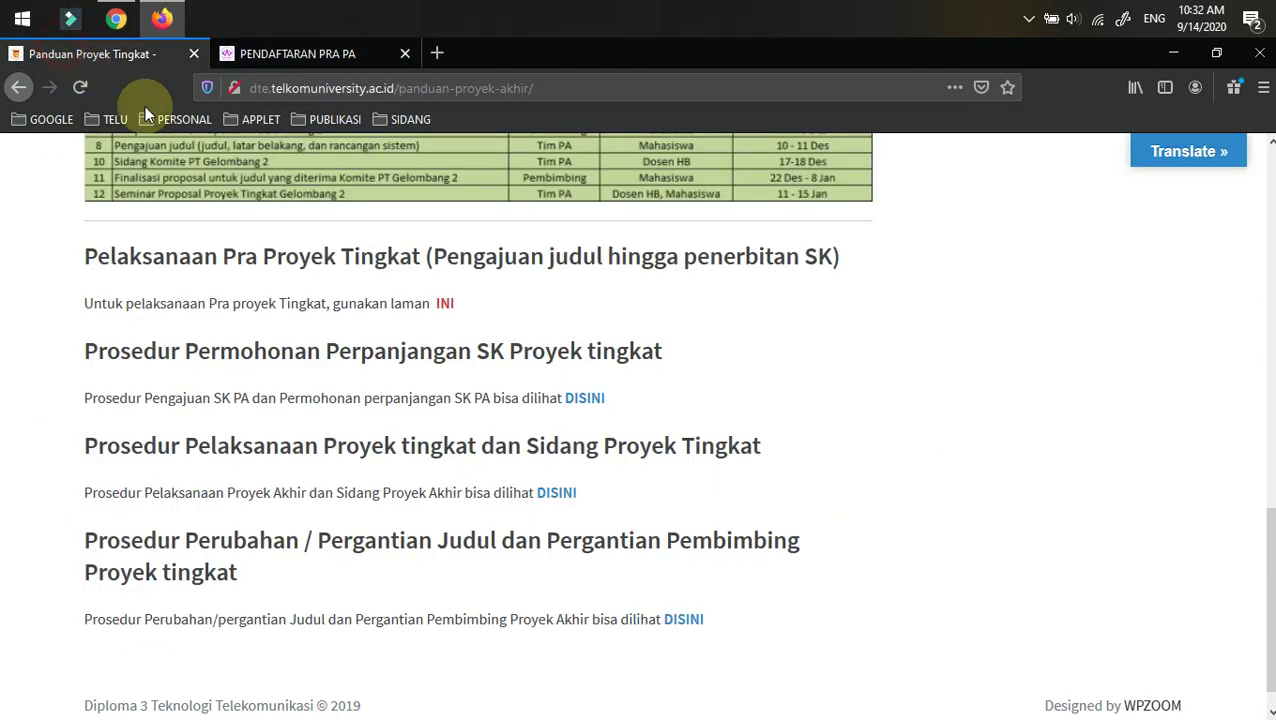
{"action": "left_click", "coordinate": [276, 60]}
{"action": "left_click", "coordinate": [118, 17]}
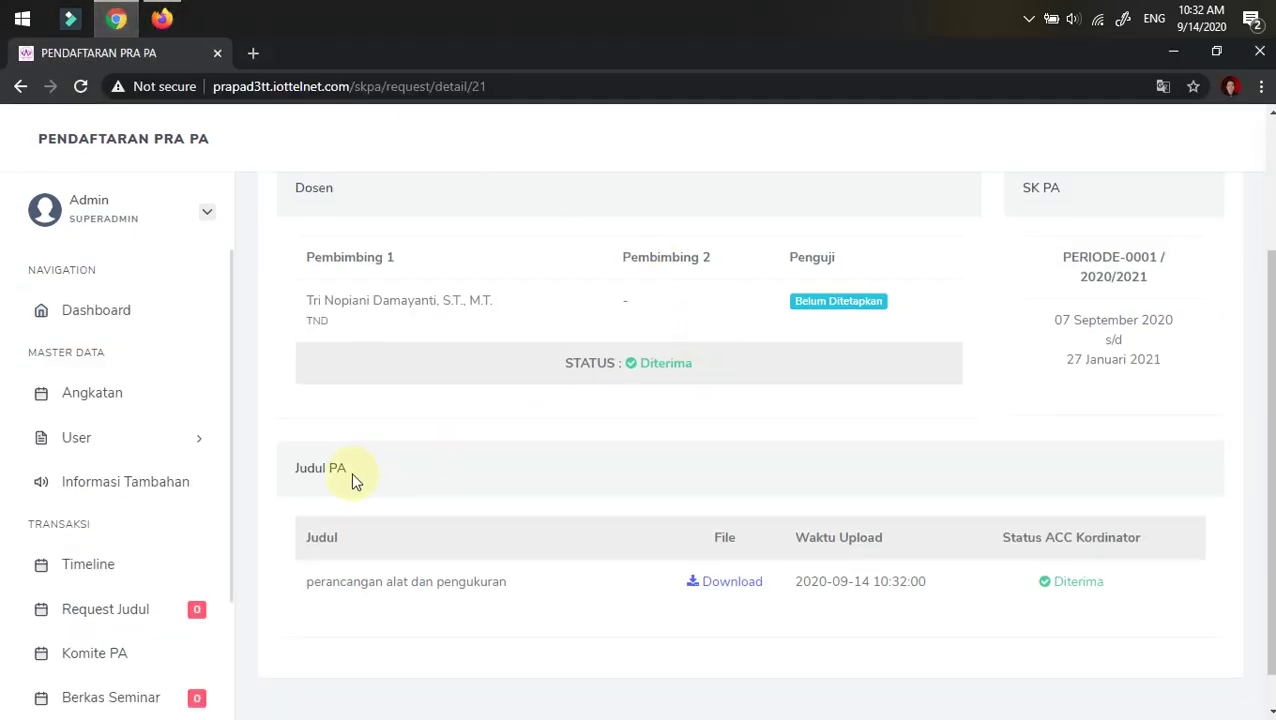
{"action": "scroll", "coordinate": [350, 484], "scroll_direction": "down", "scroll_amount": 1}
- Accept row 1 'perancangan alat dan pengukuran' in the Komite PA list and confirm
{"action": "left_click", "coordinate": [93, 653]}
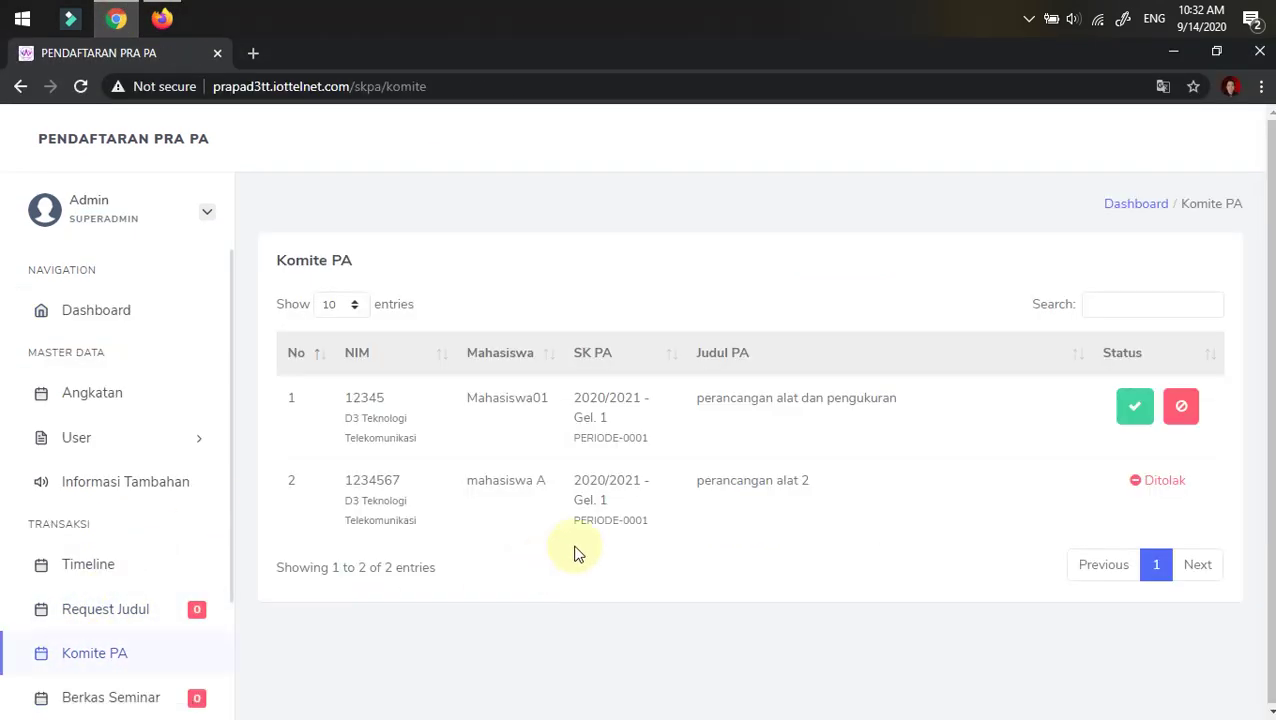
{"action": "left_click", "coordinate": [1137, 408]}
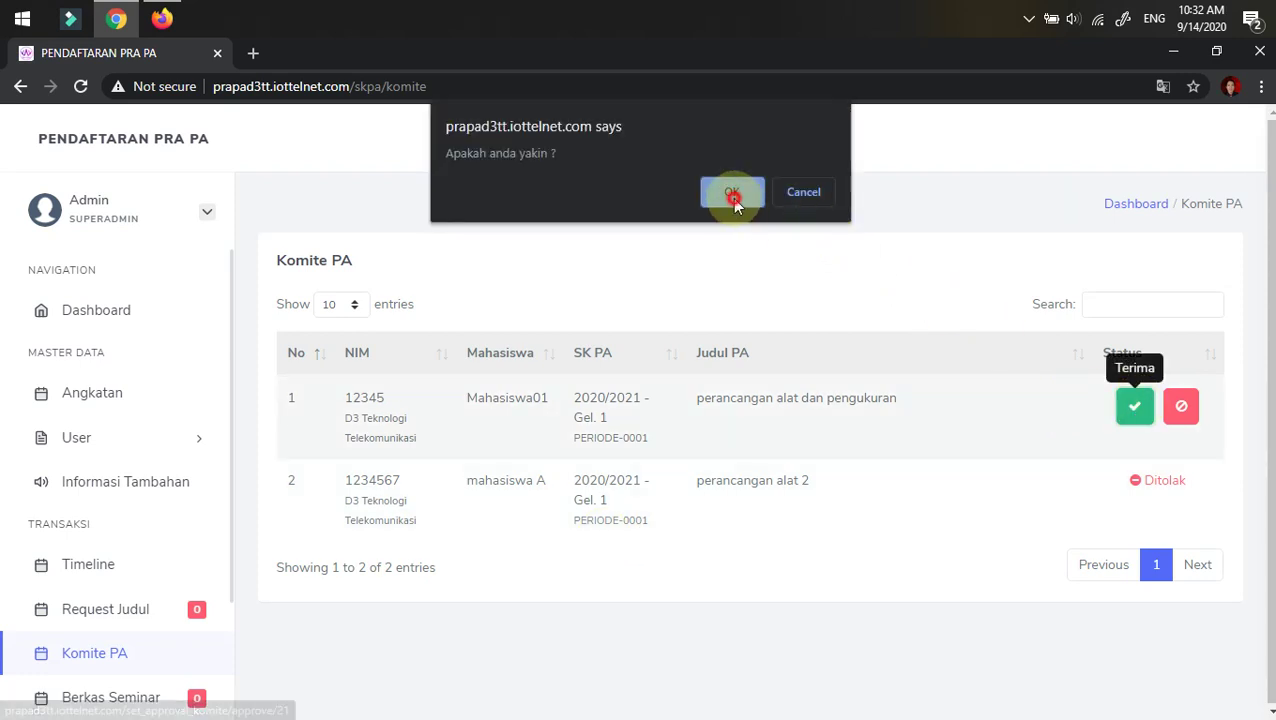
{"action": "left_click", "coordinate": [732, 192]}
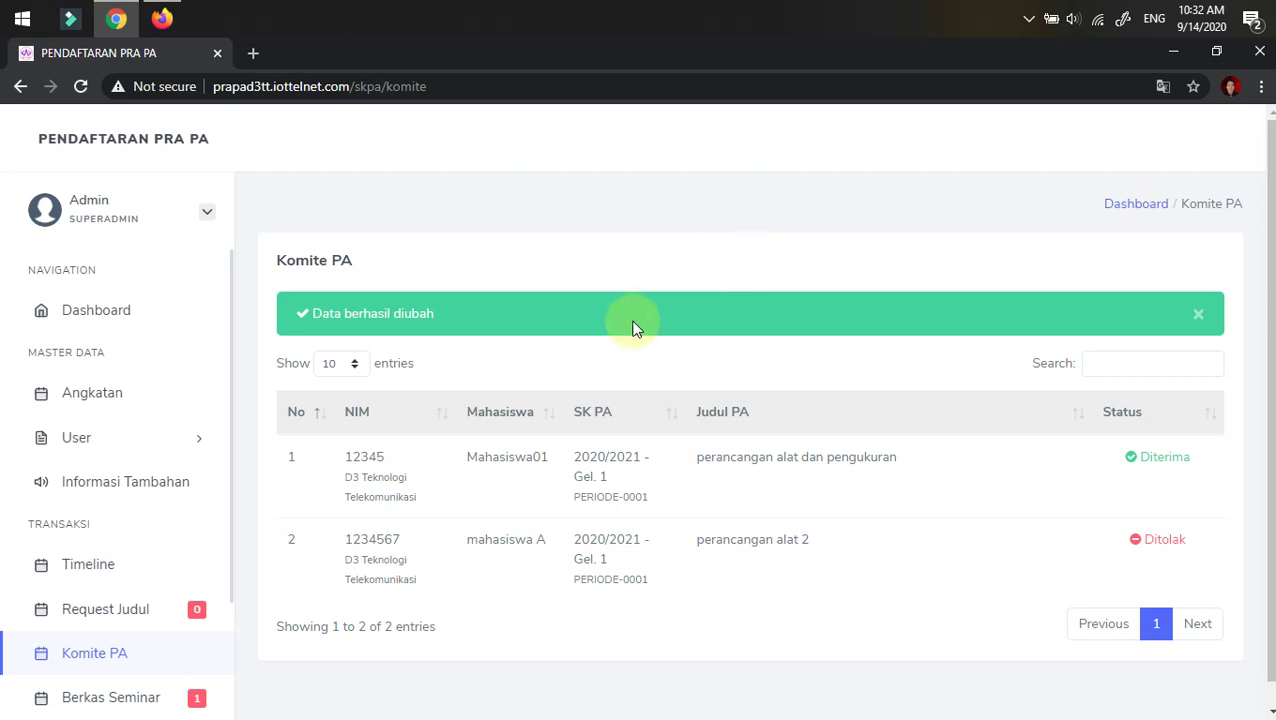
{"action": "scroll", "coordinate": [610, 347], "scroll_direction": "down", "scroll_amount": 1}
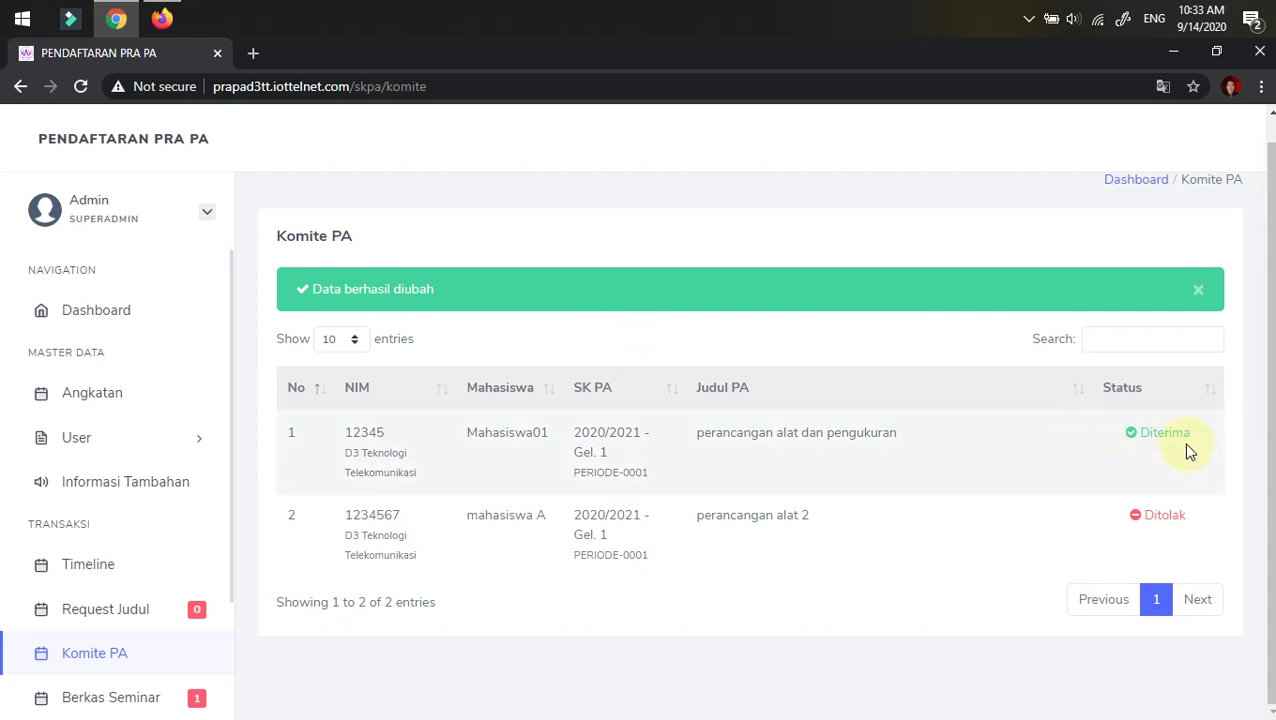
- Refresh the student's dashboard, view the Komite PA result, and open Upload Berkas Seminar
{"action": "left_click", "coordinate": [162, 18]}
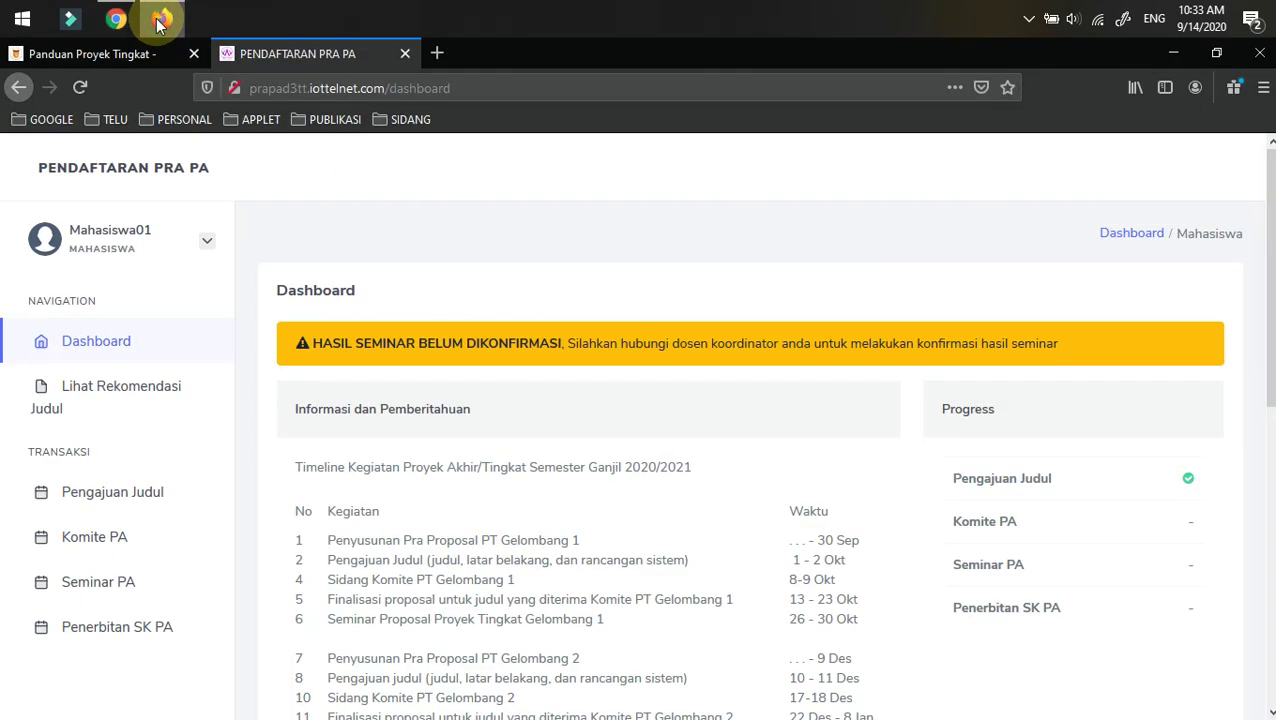
{"action": "left_click", "coordinate": [79, 87]}
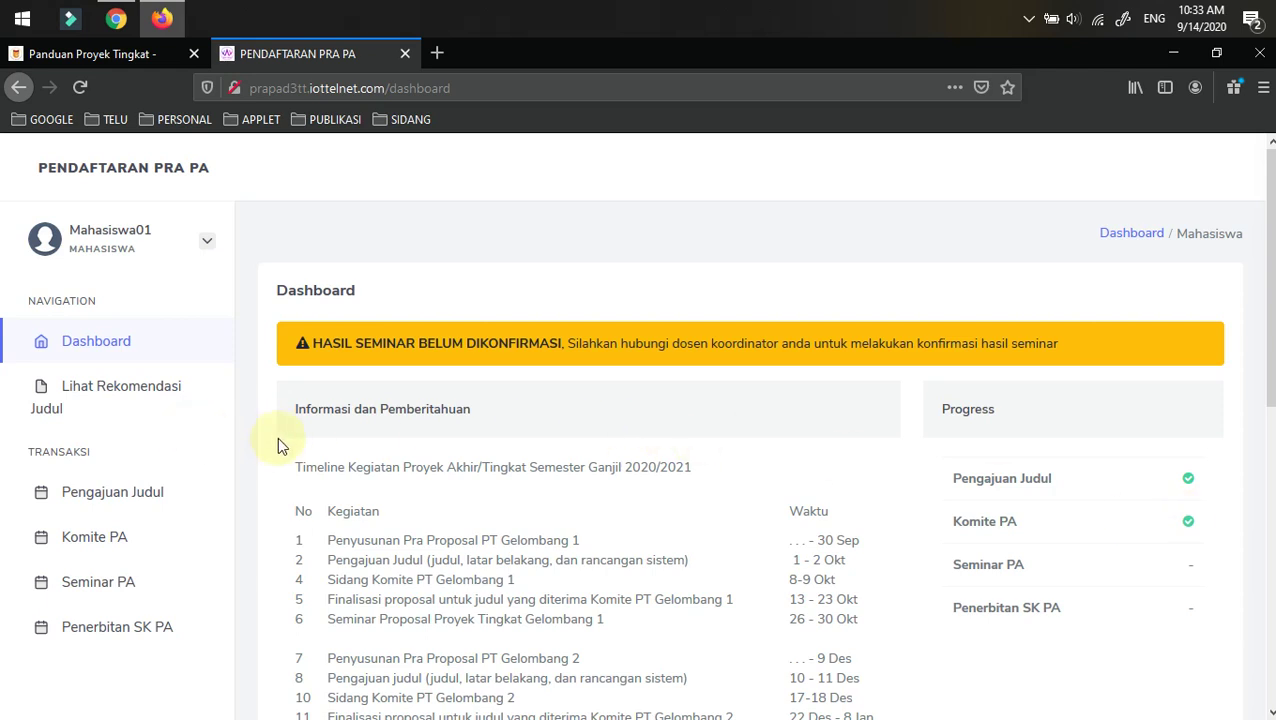
{"action": "left_click", "coordinate": [95, 536]}
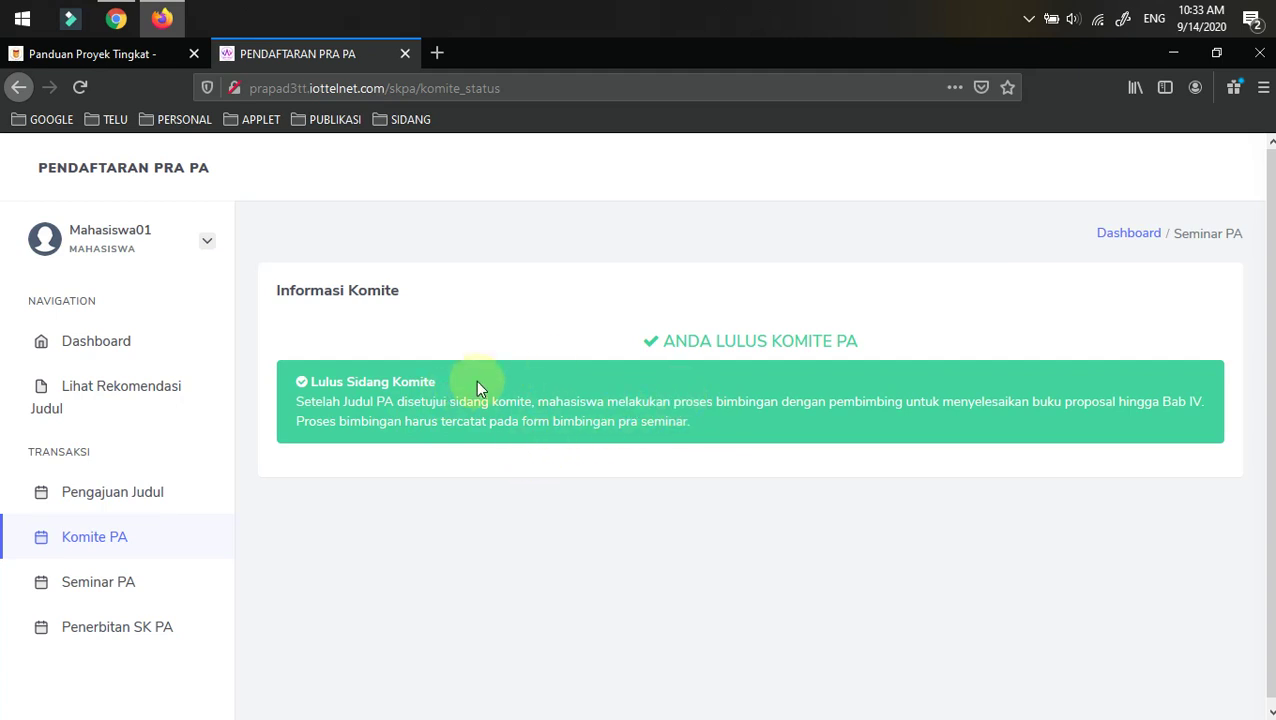
{"action": "left_click", "coordinate": [100, 584]}
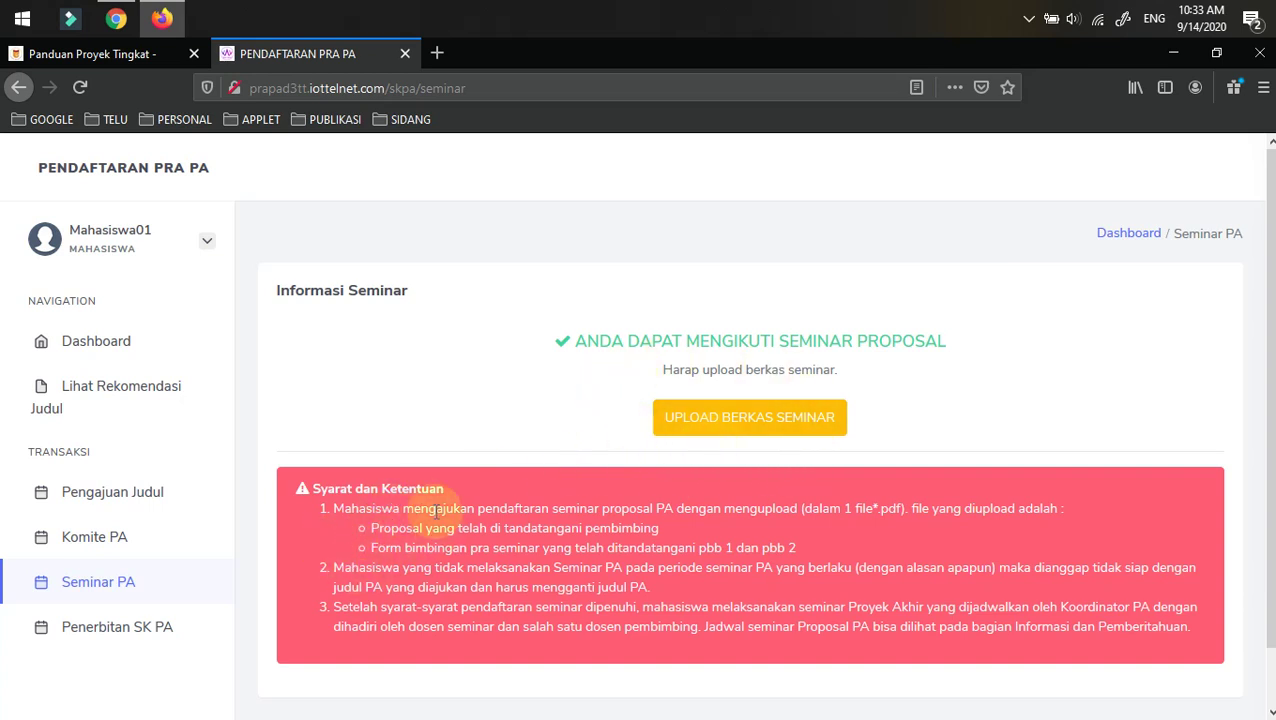
{"action": "left_click", "coordinate": [727, 422]}
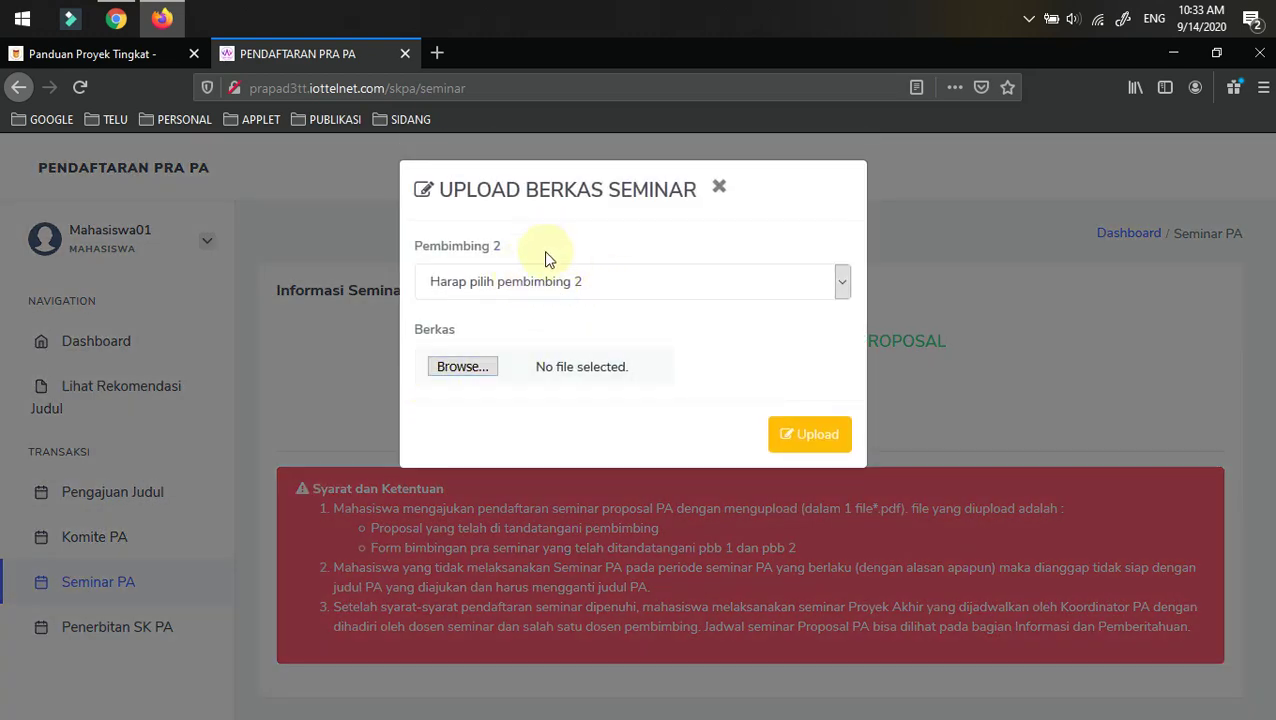
- Choose a Pembimbing 2 lecturer and upload the review PDF as the seminar file
{"action": "left_click", "coordinate": [586, 288]}
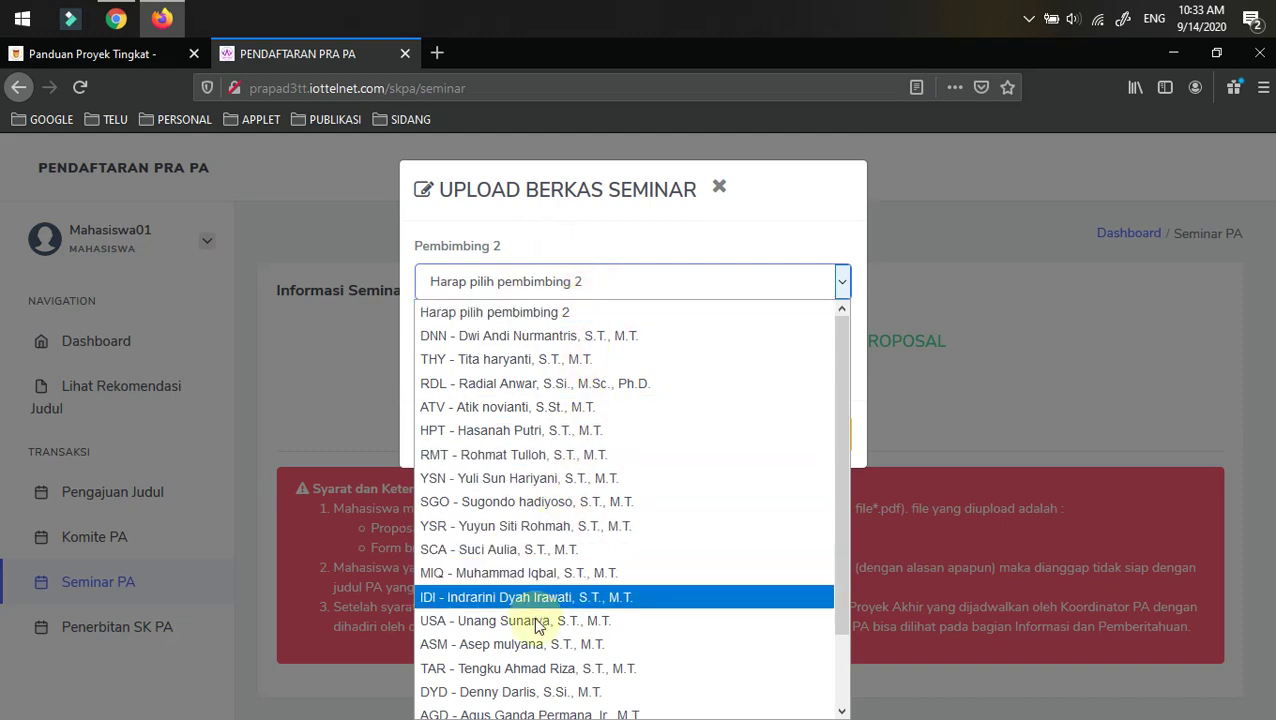
{"action": "left_click", "coordinate": [536, 645]}
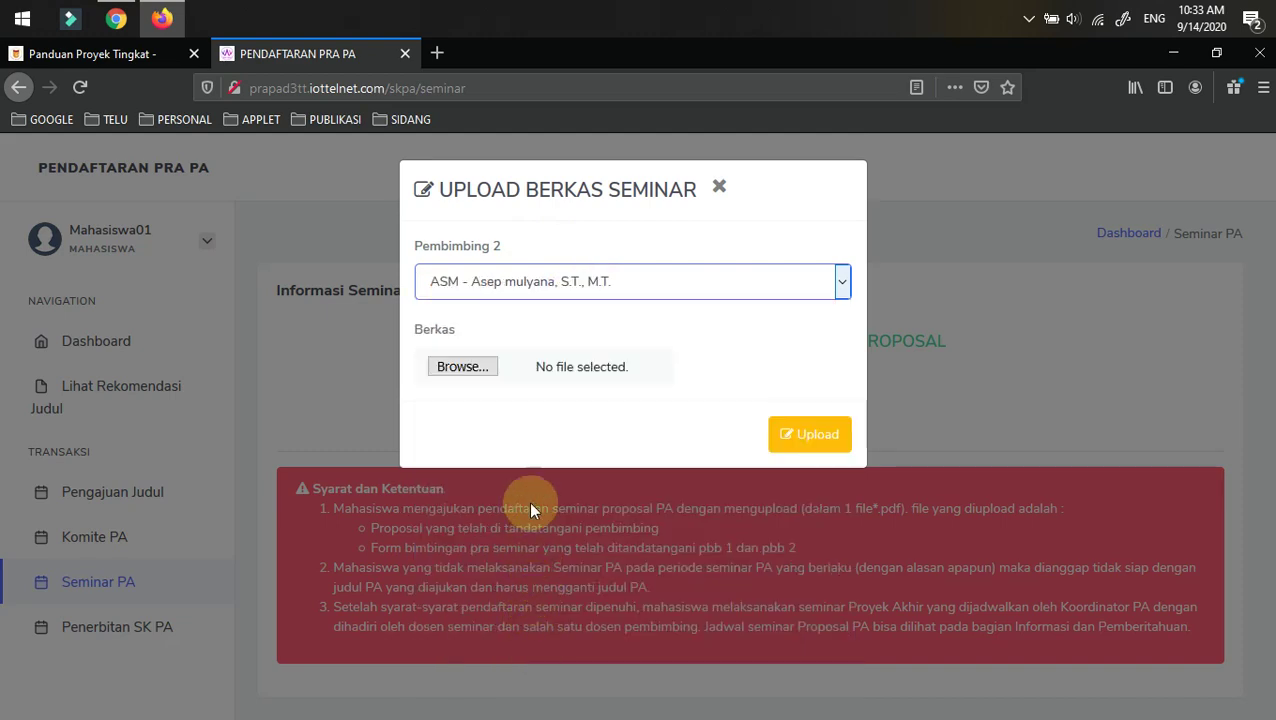
{"action": "left_click", "coordinate": [465, 366]}
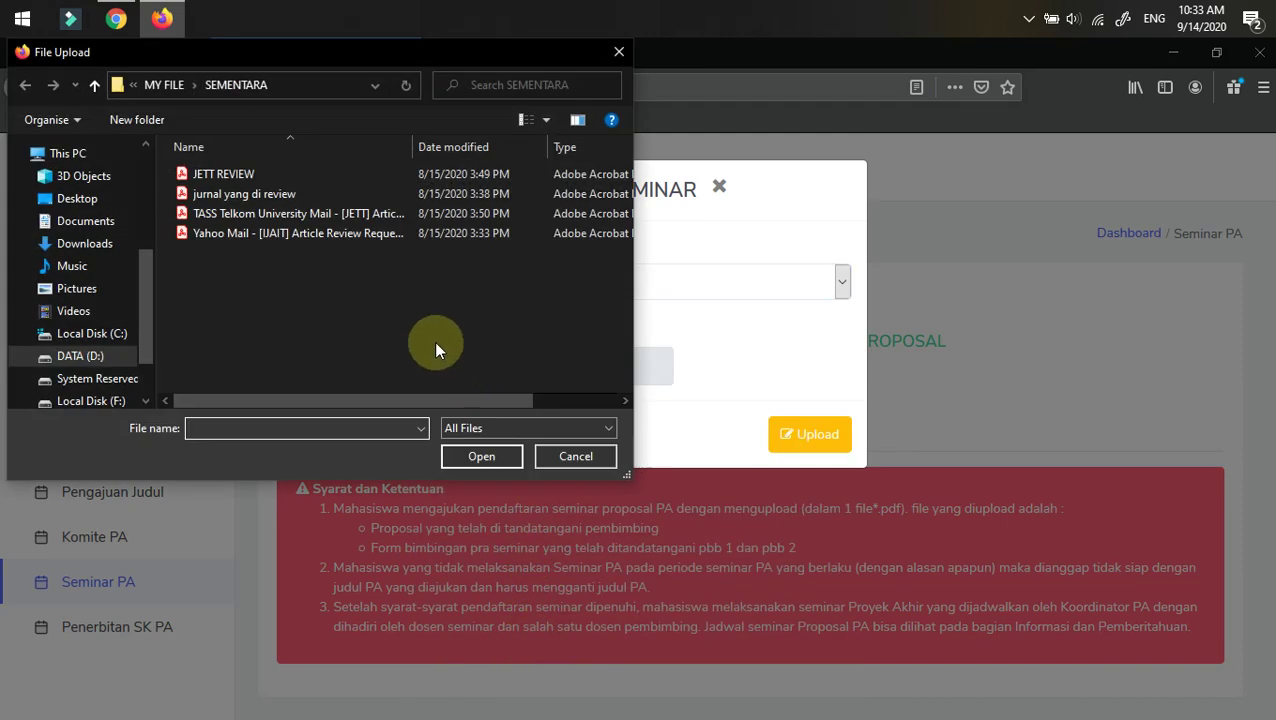
{"action": "left_click", "coordinate": [221, 193]}
{"action": "left_click", "coordinate": [225, 233]}
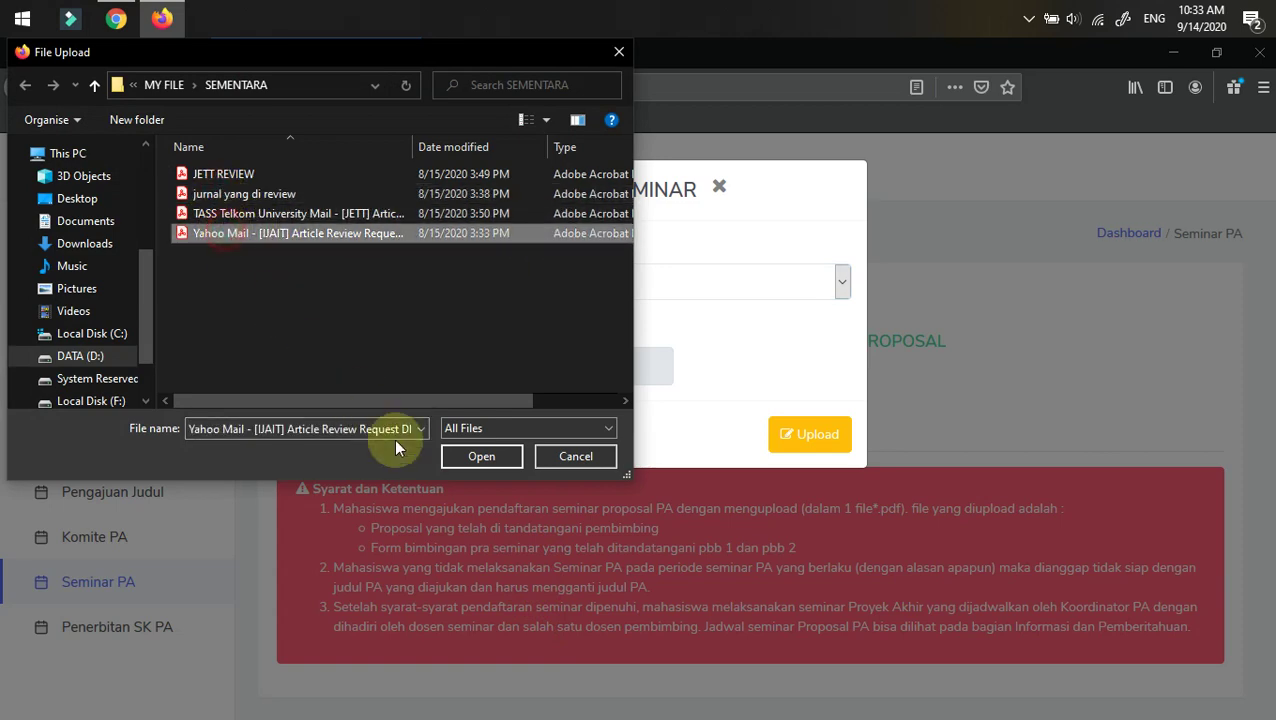
{"action": "left_click", "coordinate": [470, 457]}
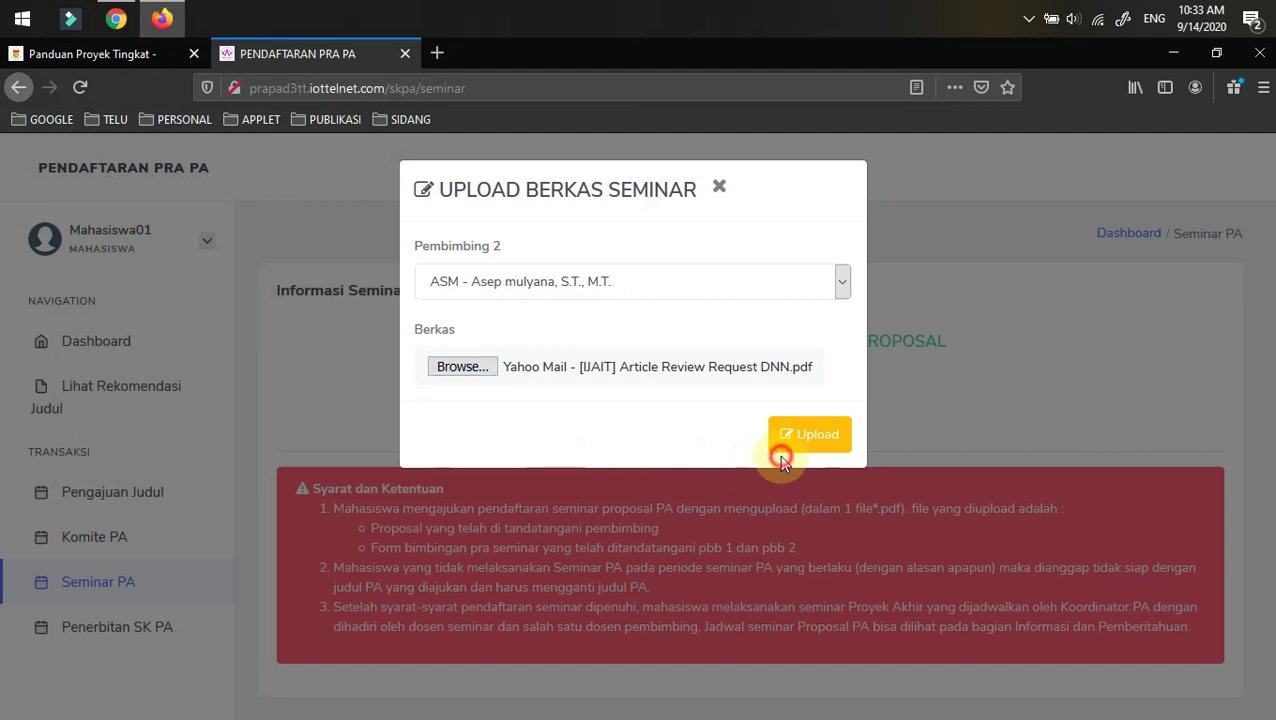
{"action": "left_click", "coordinate": [798, 438]}
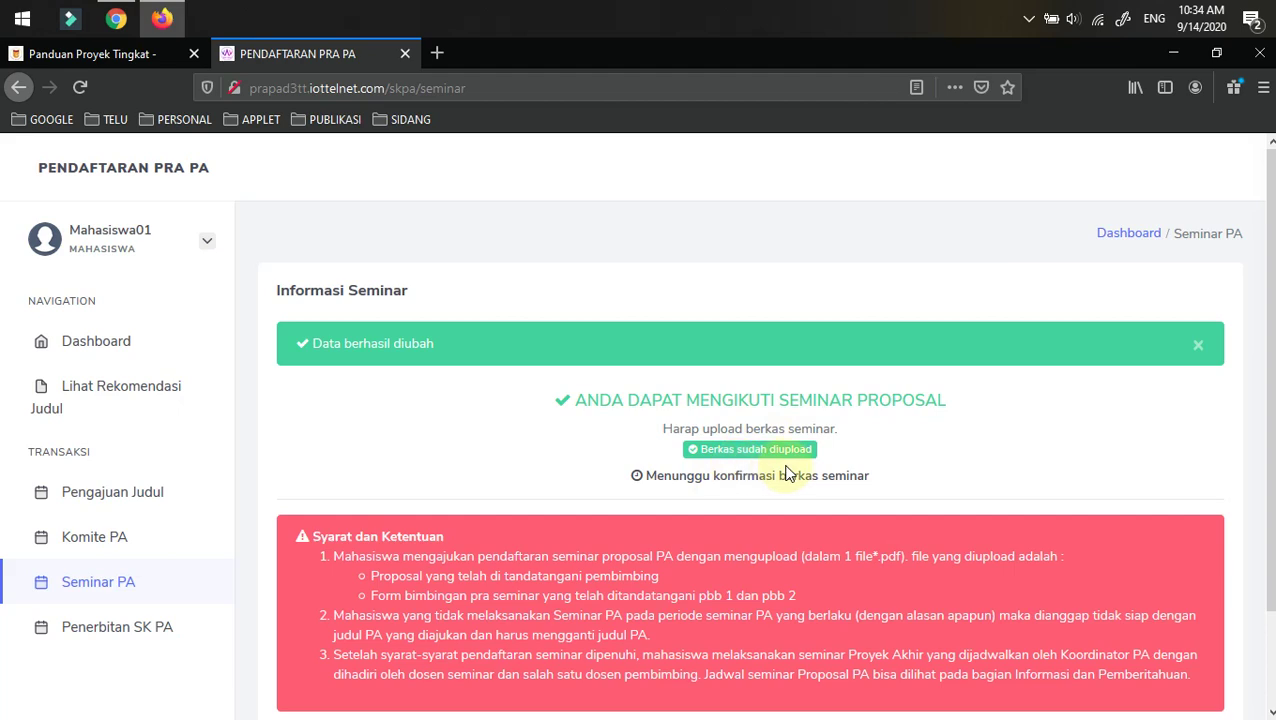
- Accept the student's entry in Berkas Seminar and pick a Dosen Penguji
{"action": "left_click", "coordinate": [116, 18]}
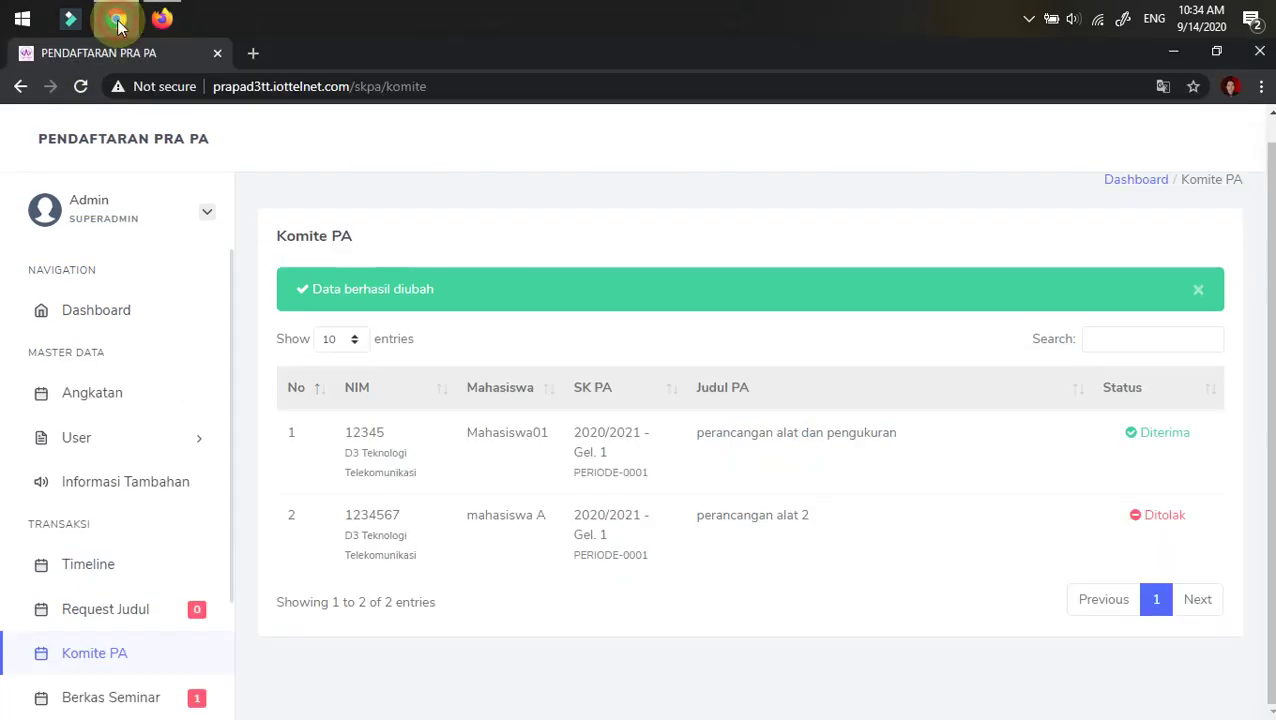
{"action": "left_click", "coordinate": [80, 86]}
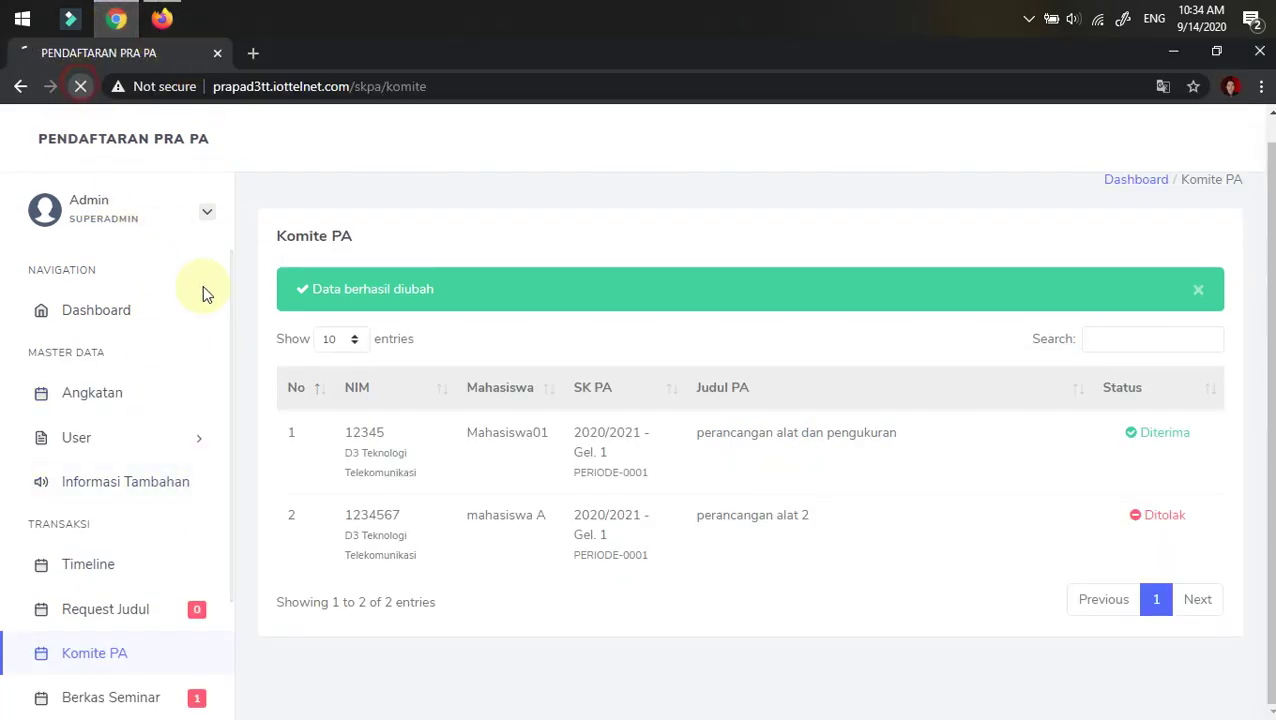
{"action": "scroll", "coordinate": [125, 690], "scroll_direction": "down", "scroll_amount": 2}
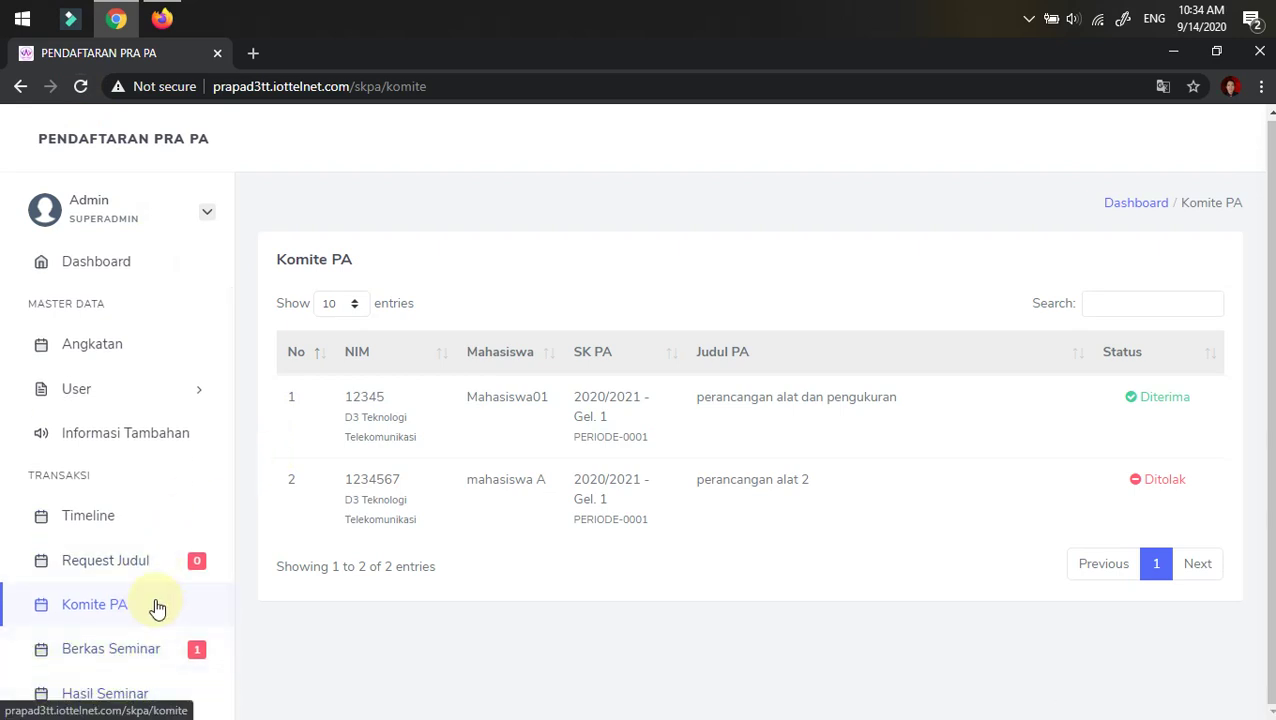
{"action": "left_click", "coordinate": [104, 650]}
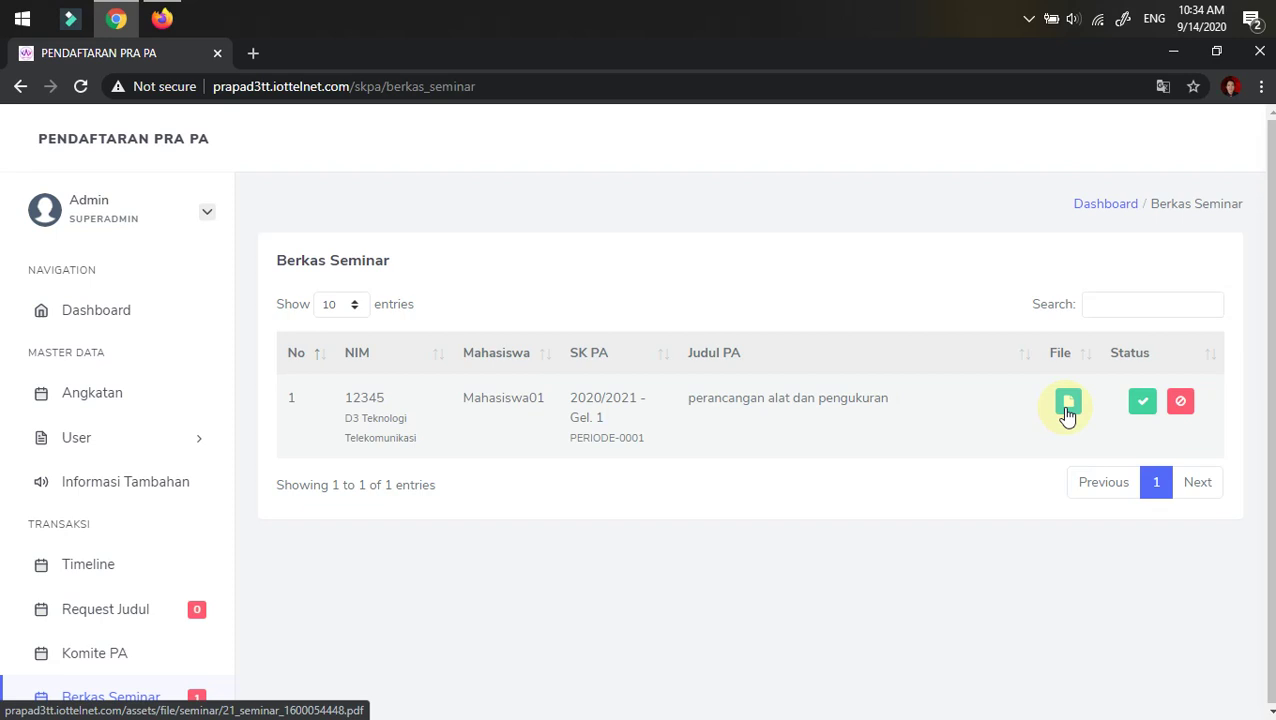
{"action": "left_click", "coordinate": [1142, 402]}
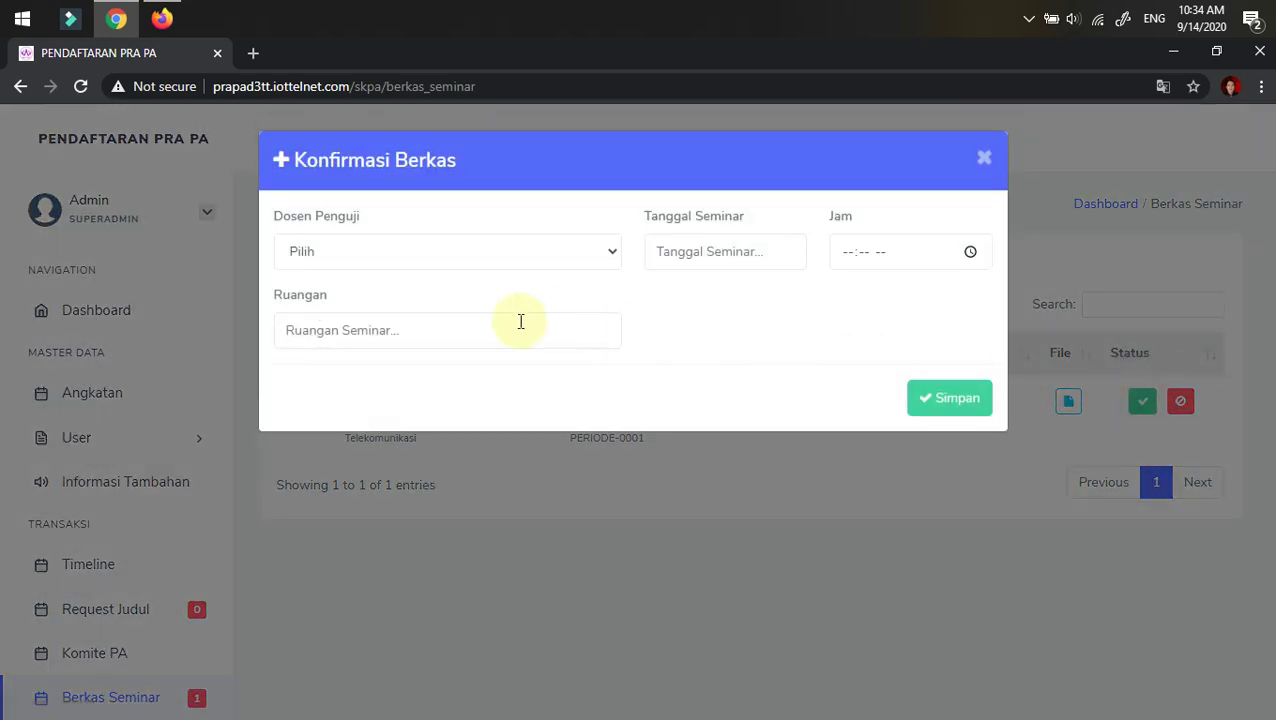
{"action": "left_click", "coordinate": [350, 258]}
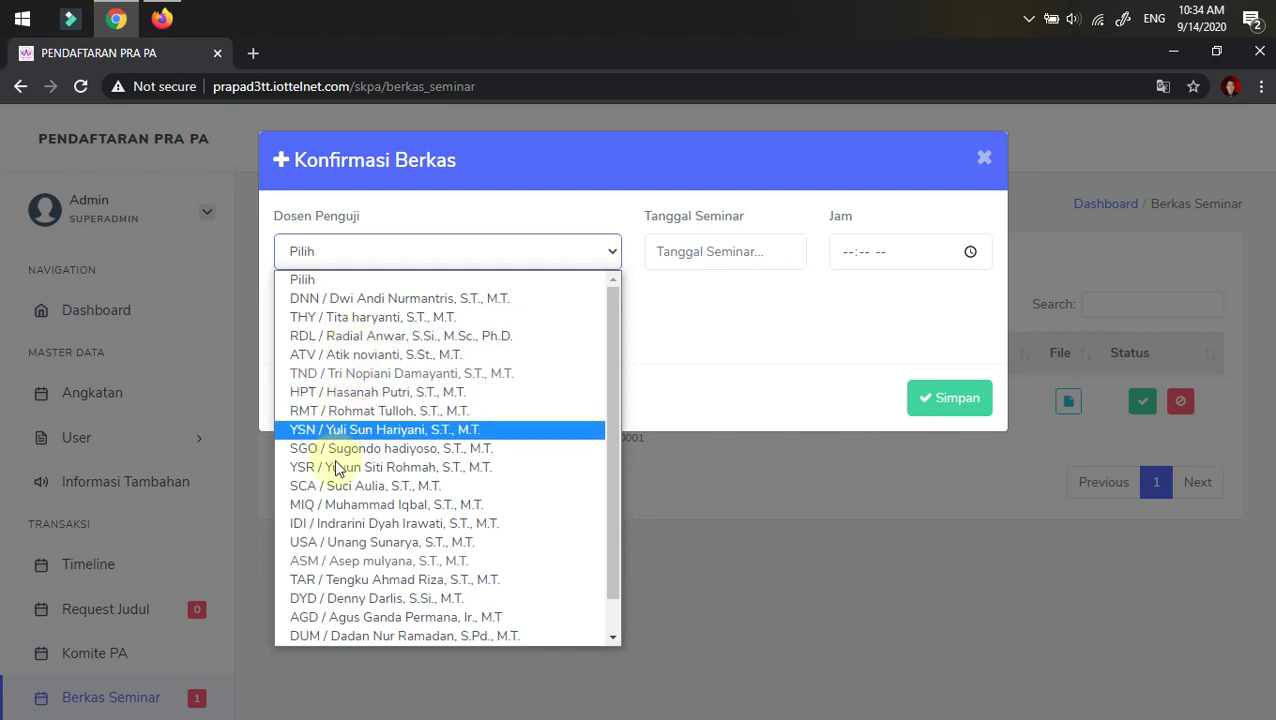
{"action": "left_click", "coordinate": [326, 524]}
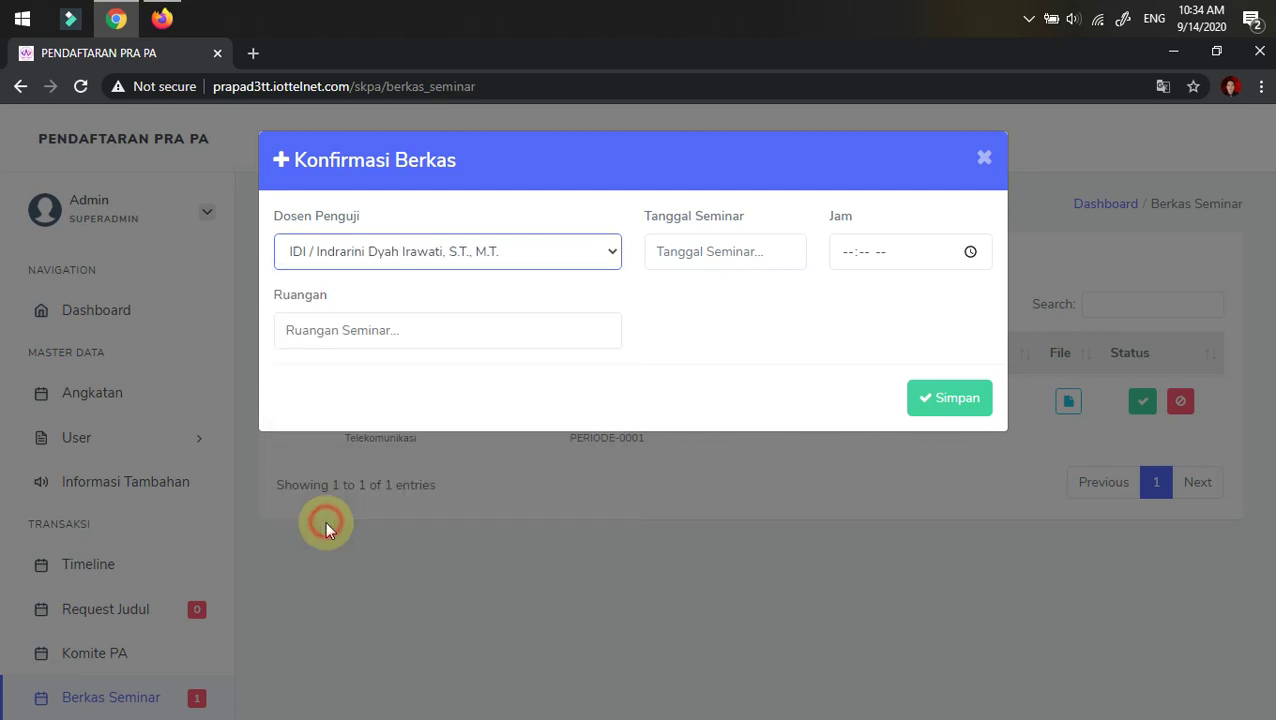
- Schedule the seminar for 2020-10-27 at 10:35 AM
{"action": "left_click", "coordinate": [726, 252]}
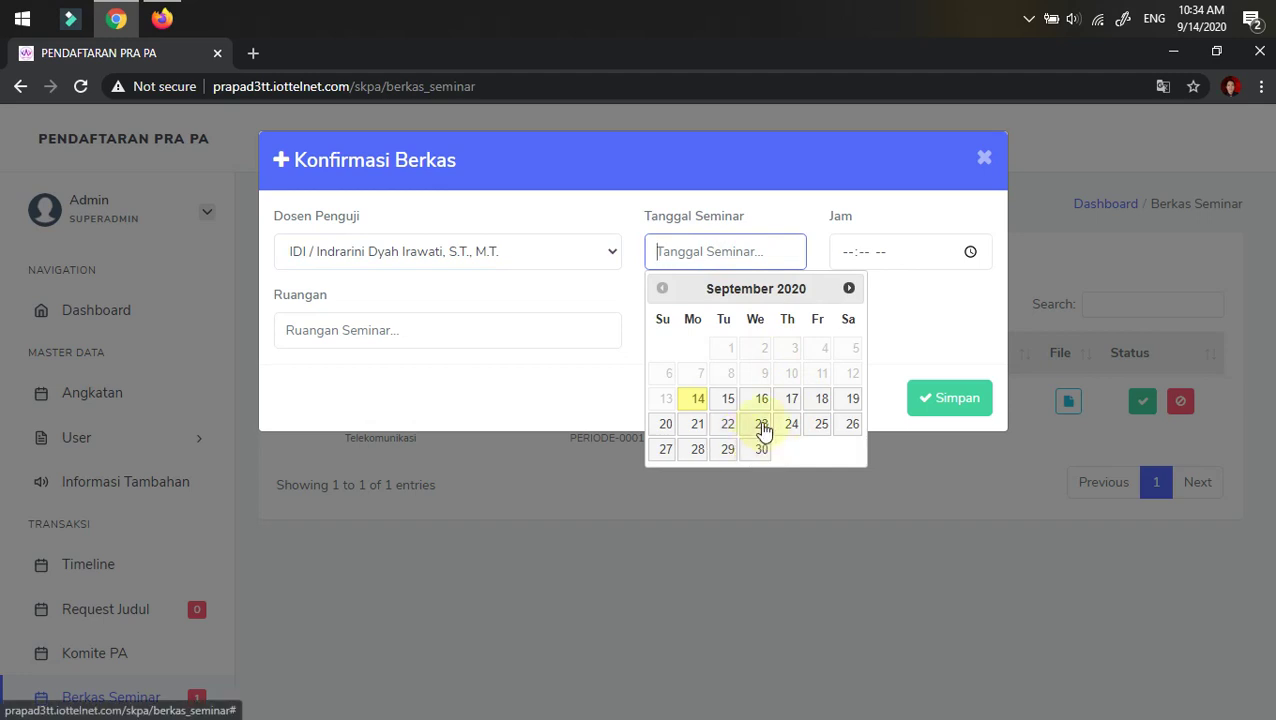
{"action": "left_click", "coordinate": [848, 288]}
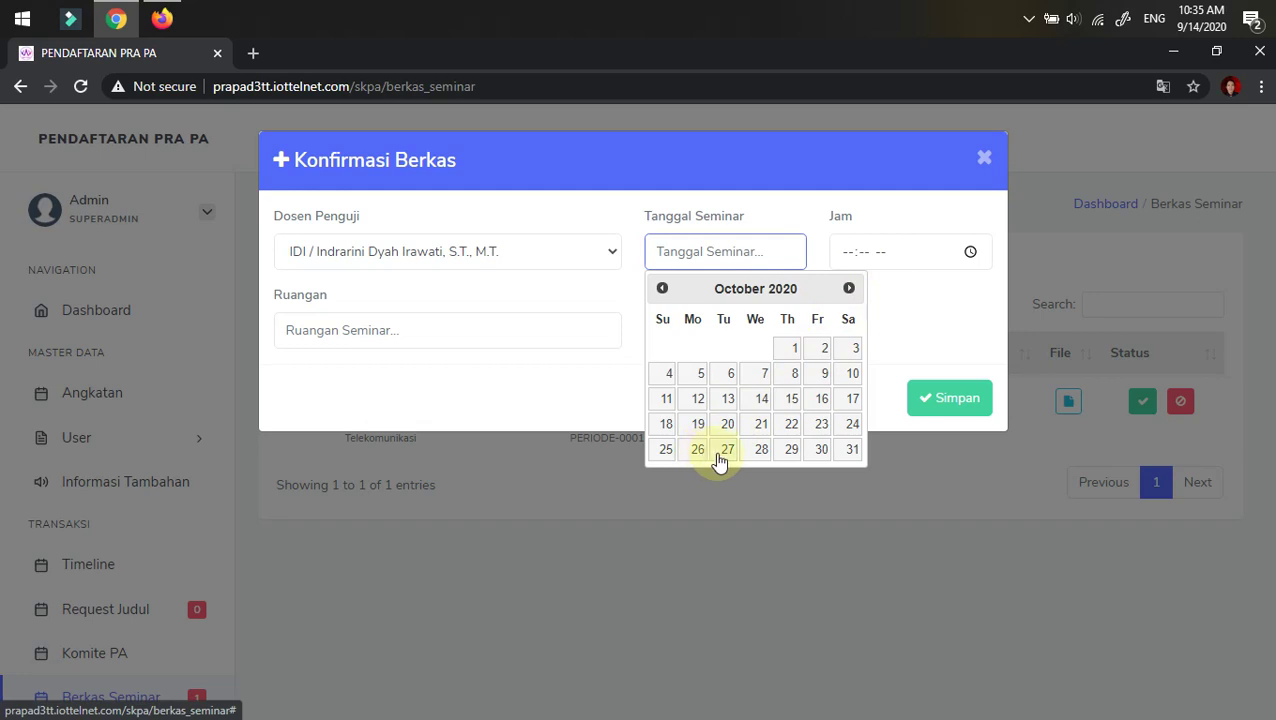
{"action": "left_click", "coordinate": [720, 452]}
{"action": "left_click", "coordinate": [882, 251]}
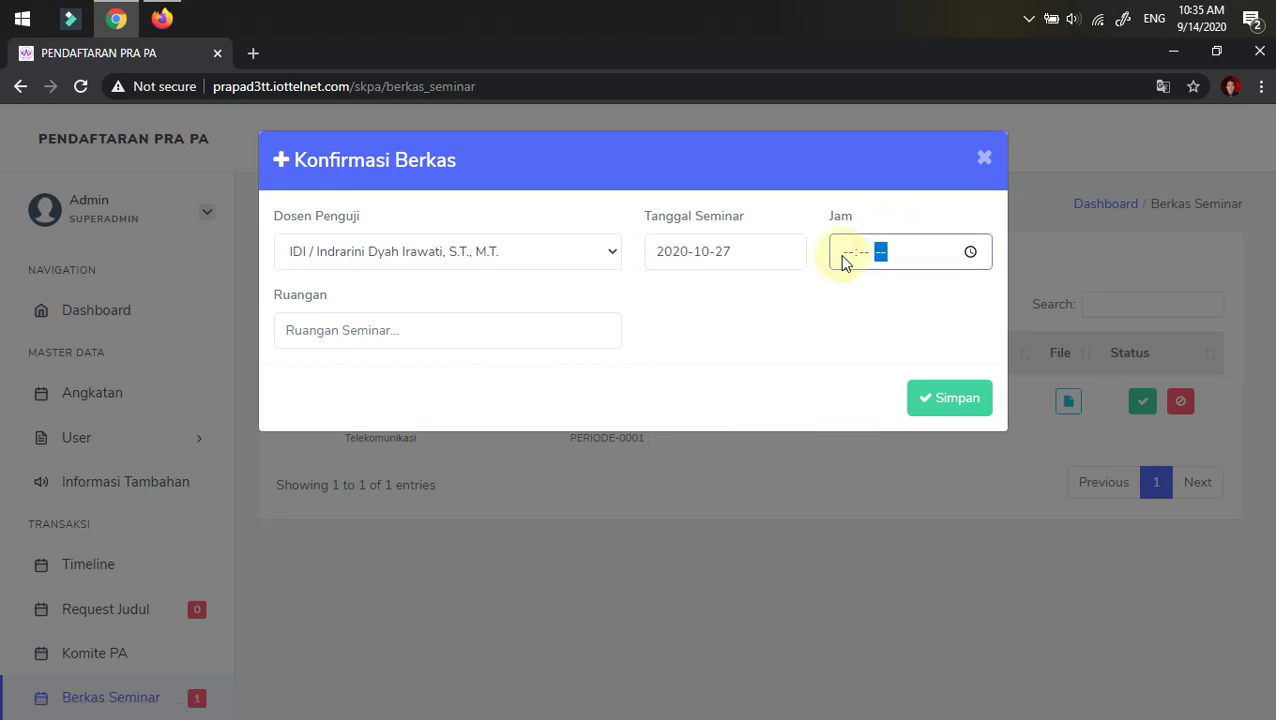
{"action": "left_click", "coordinate": [842, 253]}
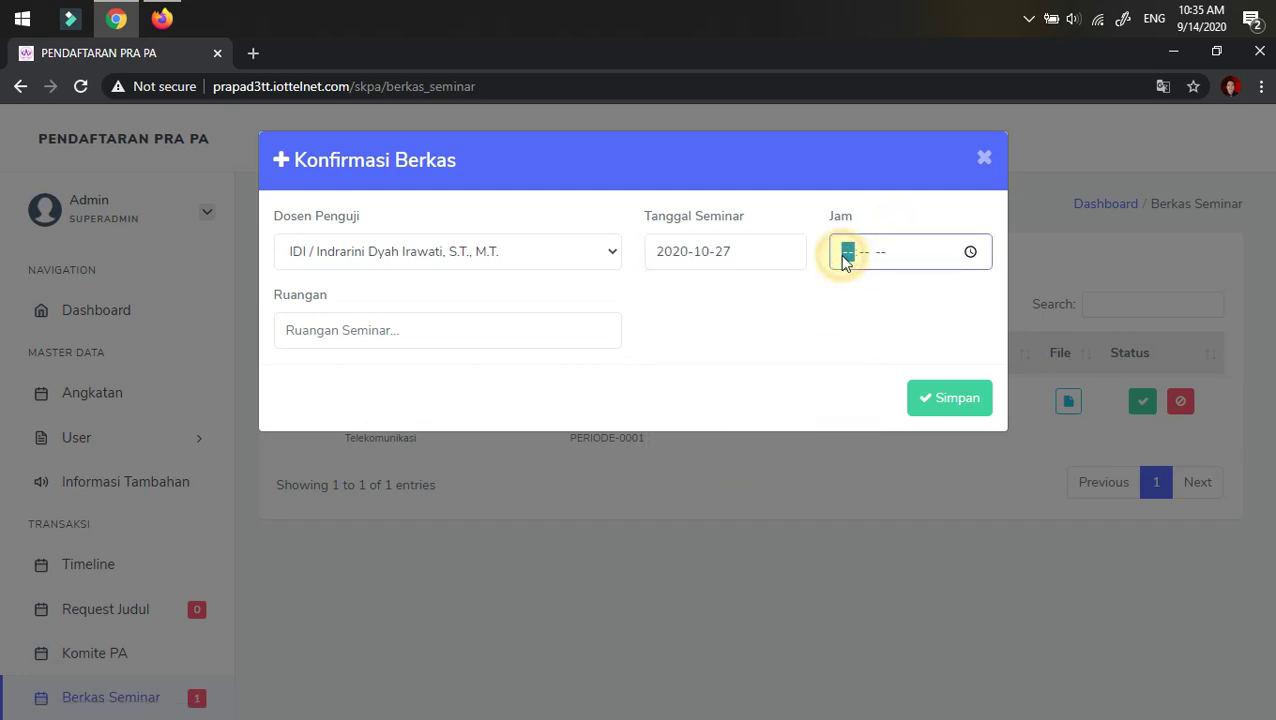
{"action": "left_click", "coordinate": [975, 252]}
{"action": "left_click", "coordinate": [862, 424]}
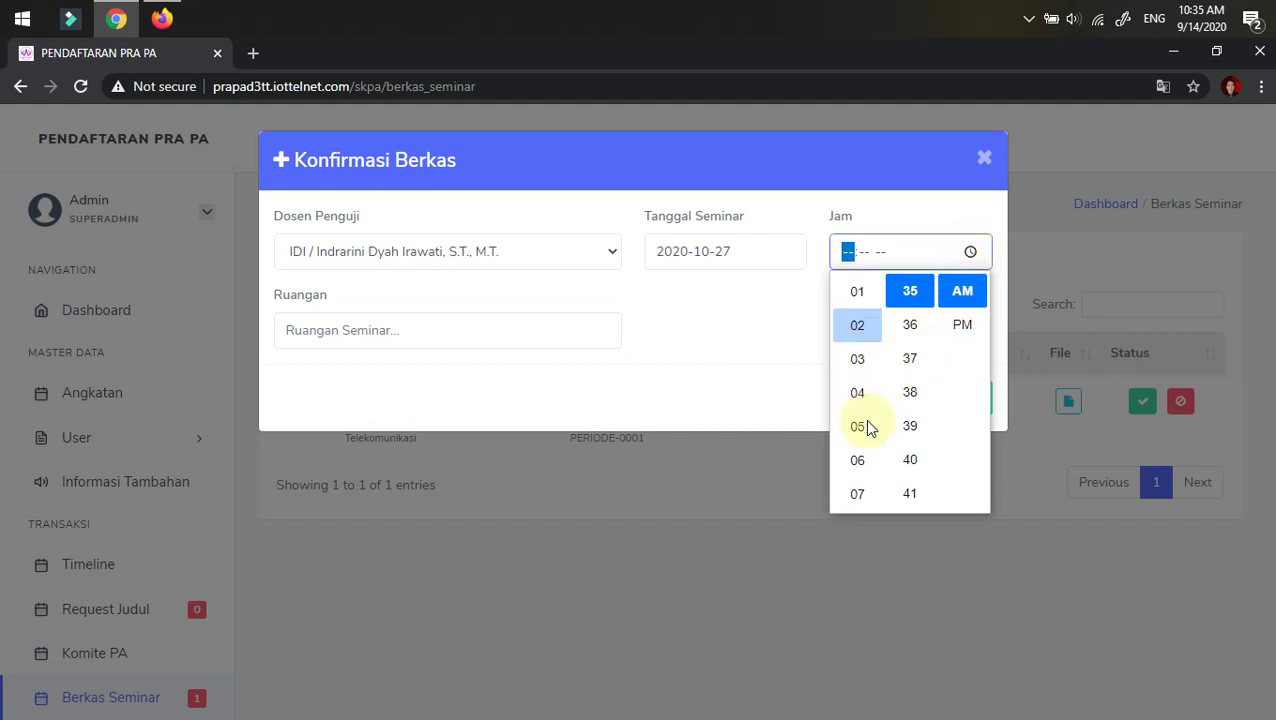
{"action": "scroll", "coordinate": [865, 430], "scroll_direction": "down", "scroll_amount": 5}
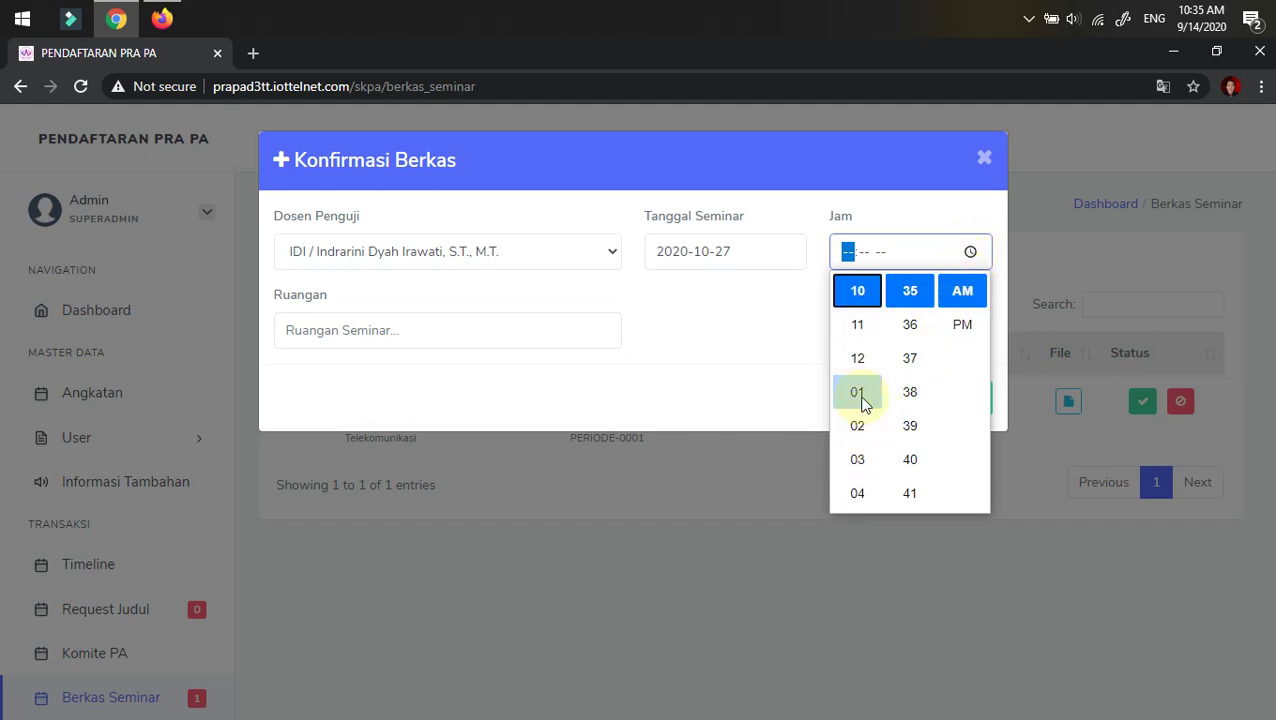
{"action": "scroll", "coordinate": [860, 400], "scroll_direction": "up", "scroll_amount": 3}
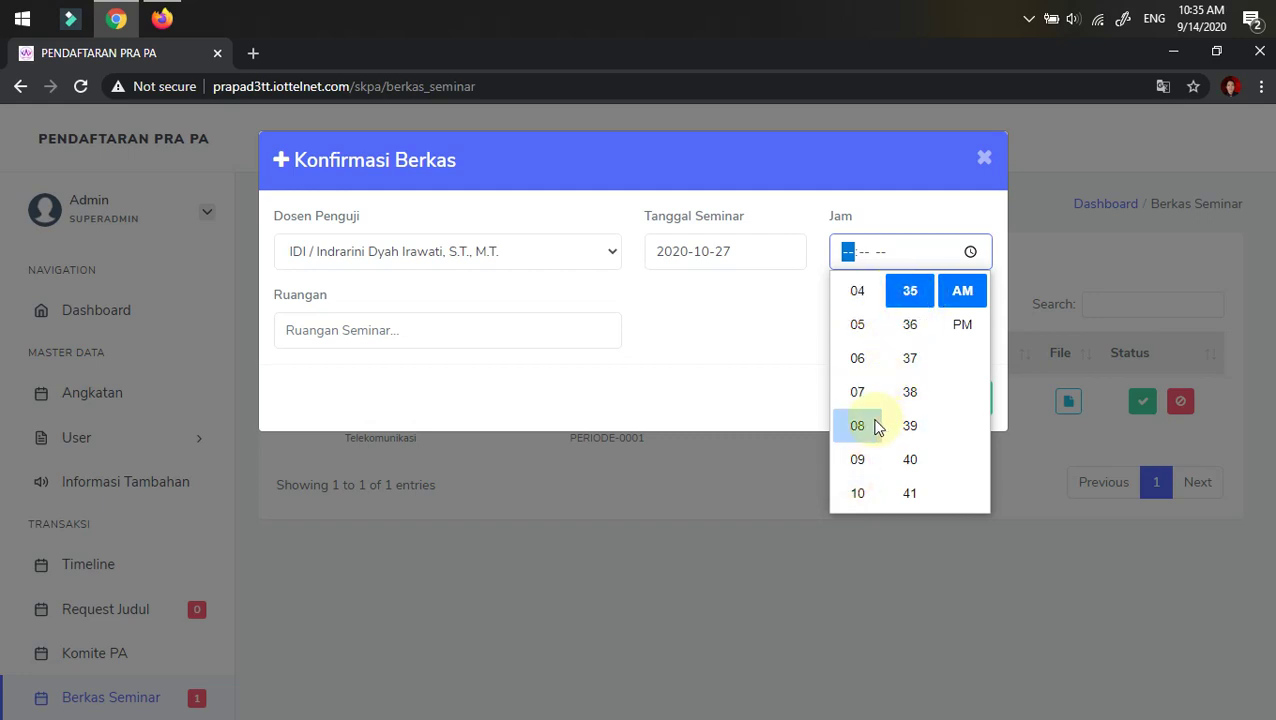
{"action": "scroll", "coordinate": [875, 427], "scroll_direction": "down", "scroll_amount": 3}
{"action": "left_click", "coordinate": [855, 391]}
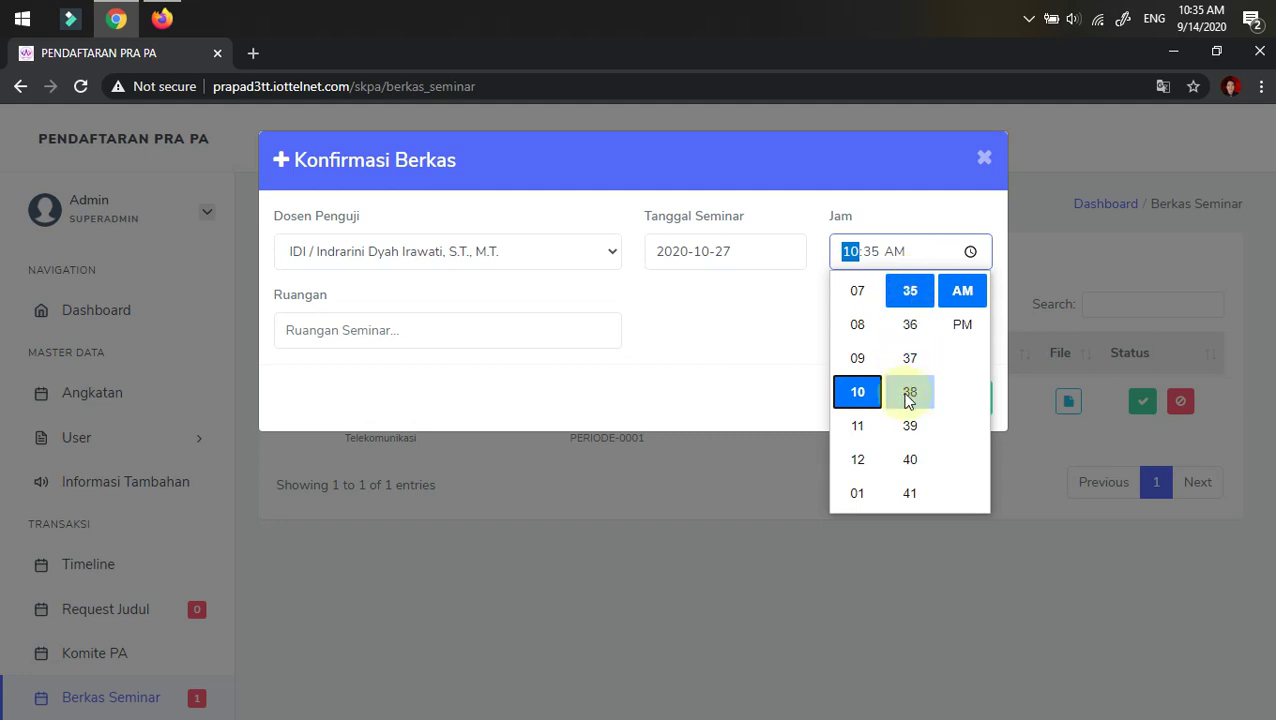
{"action": "left_click", "coordinate": [933, 225]}
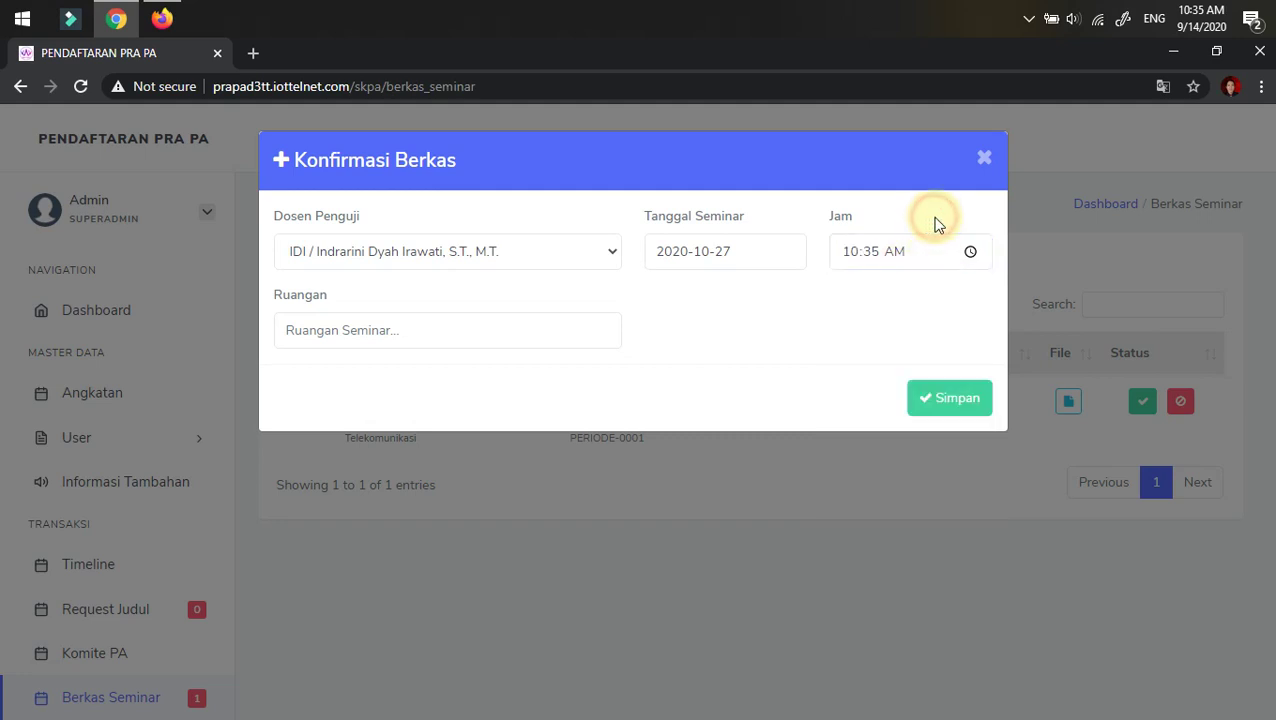
- Enter the room as online and save the seminar schedule
{"action": "left_click", "coordinate": [365, 336]}
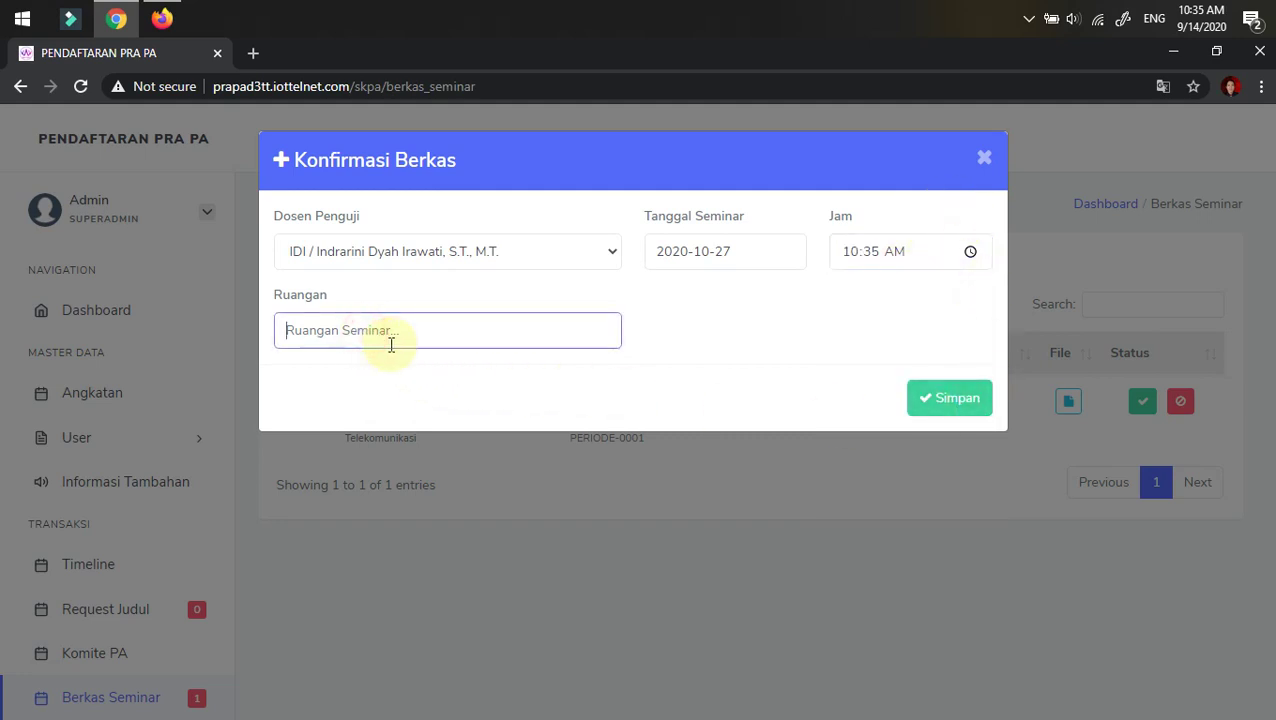
{"action": "type", "text": "online"}
{"action": "left_click", "coordinate": [960, 410]}
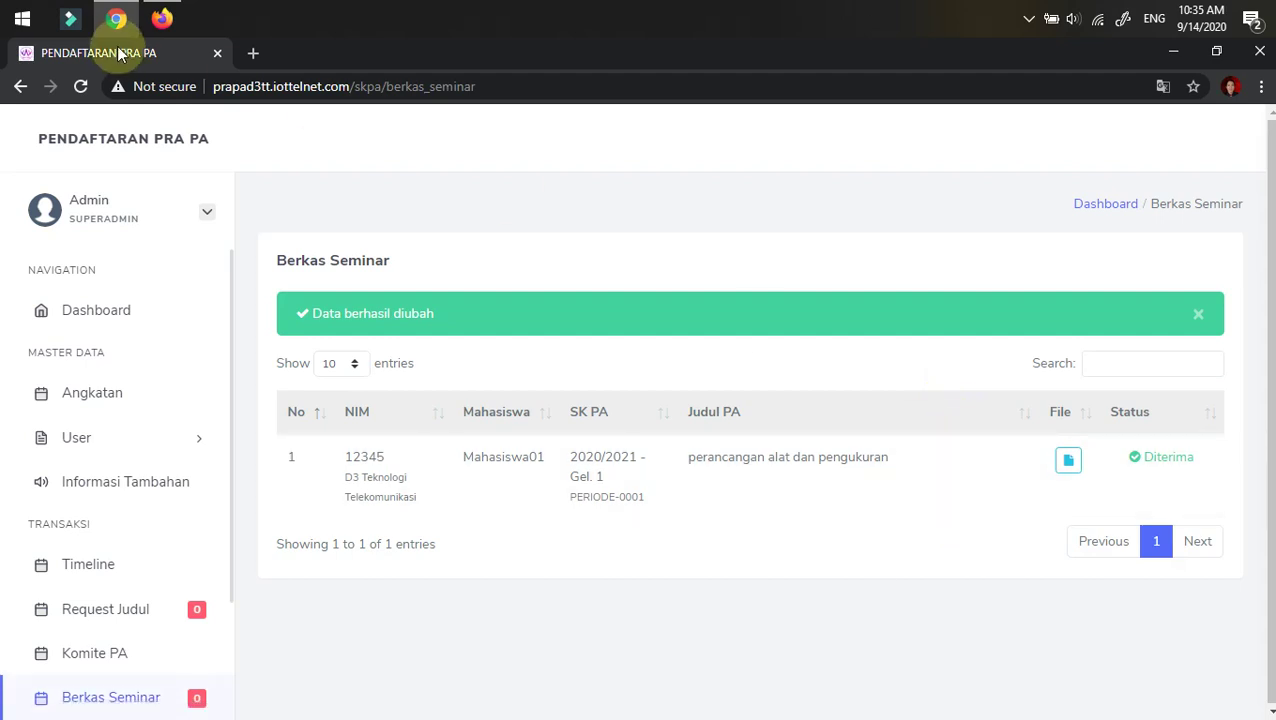
{"action": "left_click", "coordinate": [162, 20]}
{"action": "left_click", "coordinate": [81, 87]}
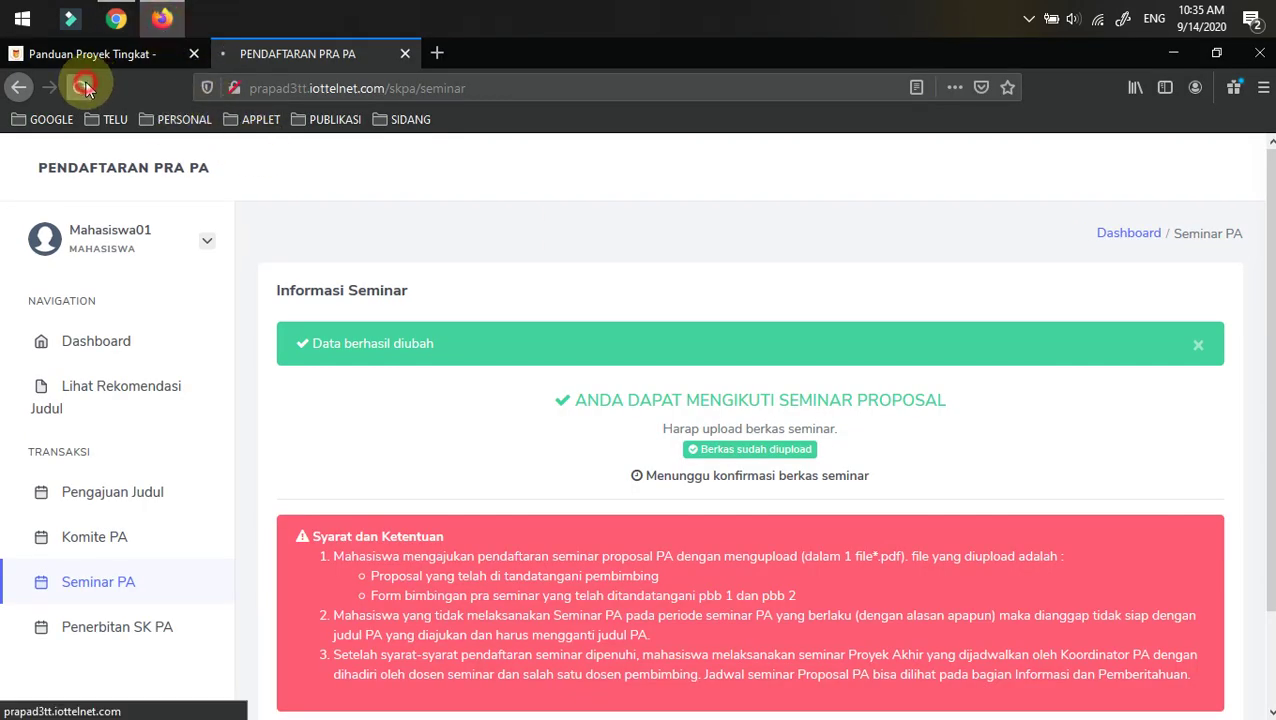
{"action": "scroll", "coordinate": [530, 401], "scroll_direction": "down", "scroll_amount": 2}
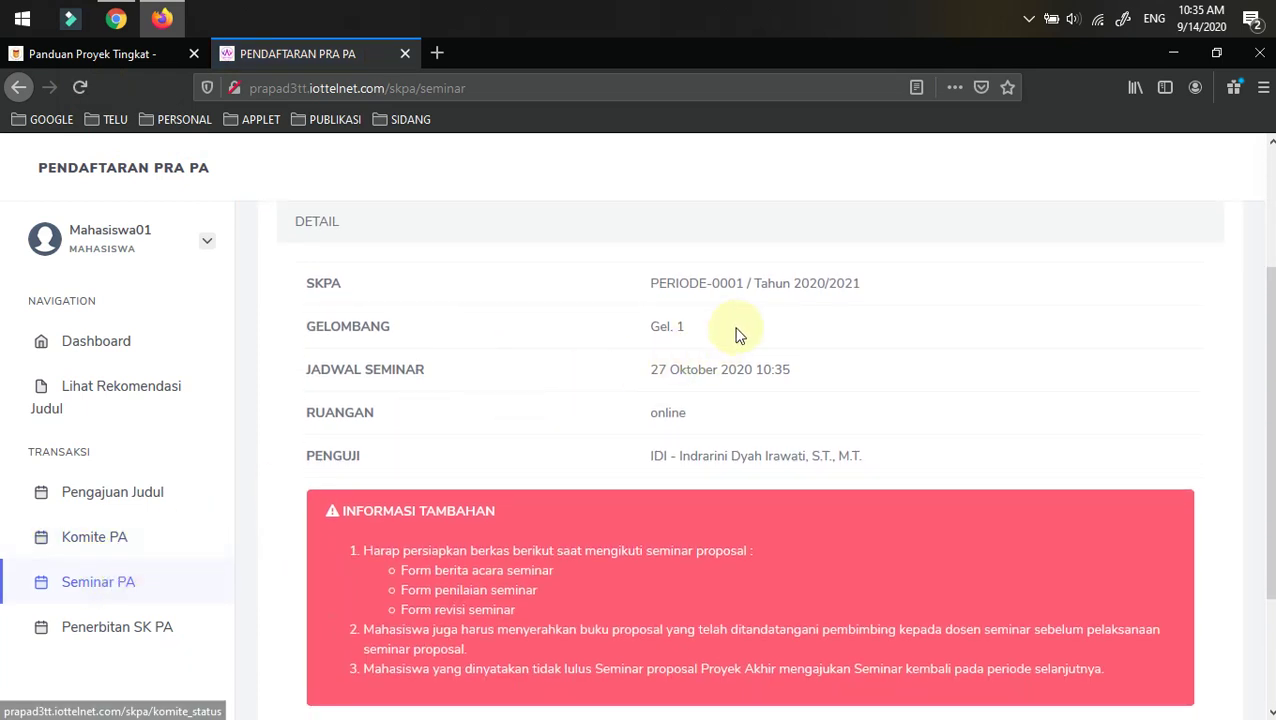
{"action": "left_click", "coordinate": [113, 350]}
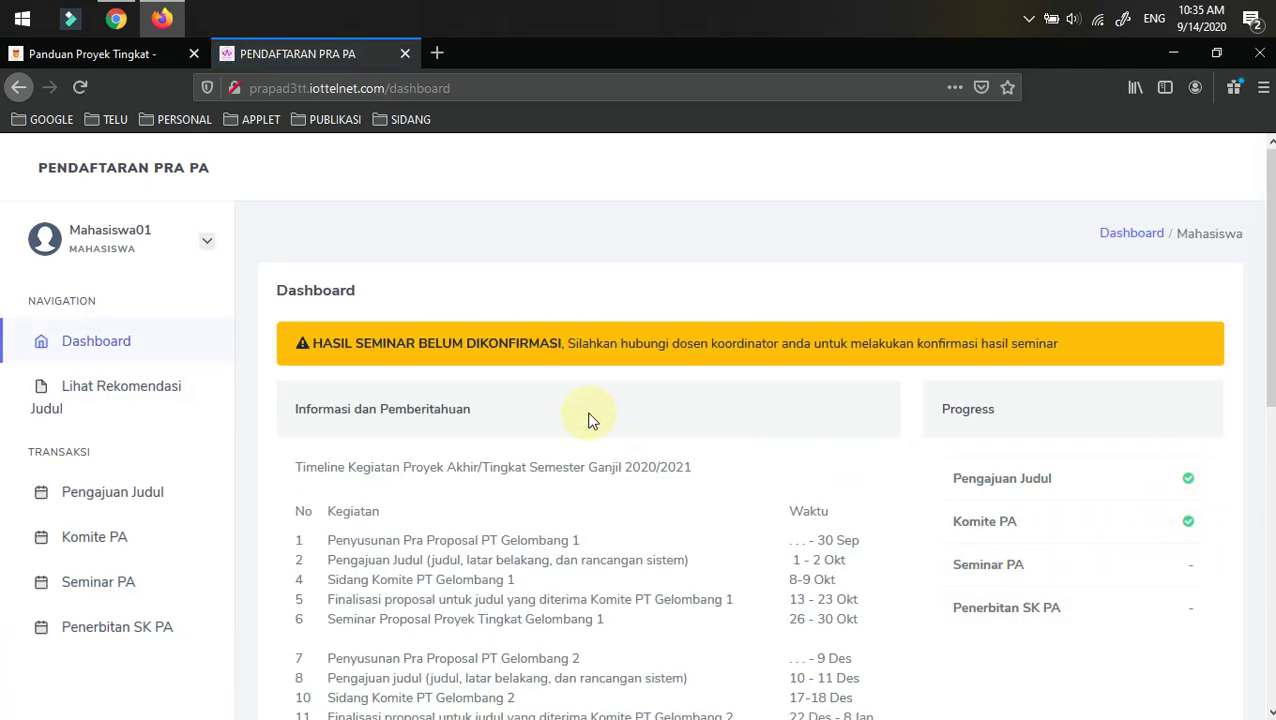
{"action": "left_click", "coordinate": [88, 585]}
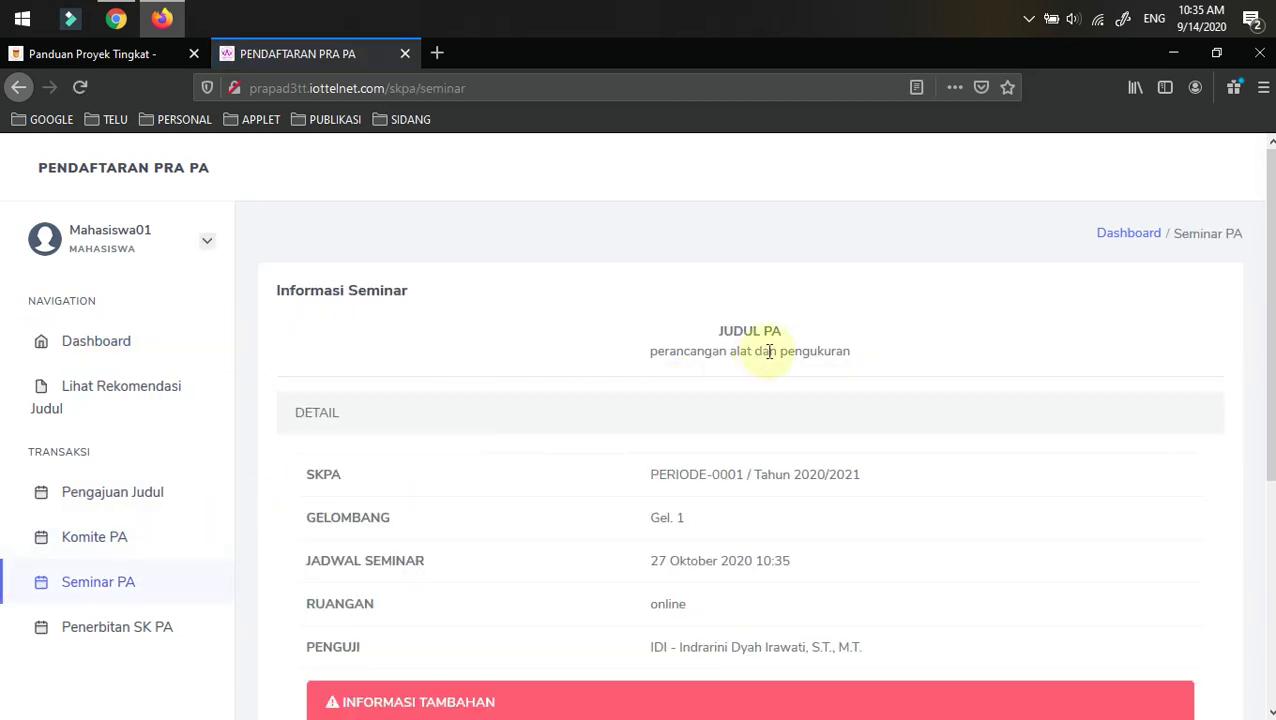
{"action": "scroll", "coordinate": [450, 447], "scroll_direction": "down", "scroll_amount": 2}
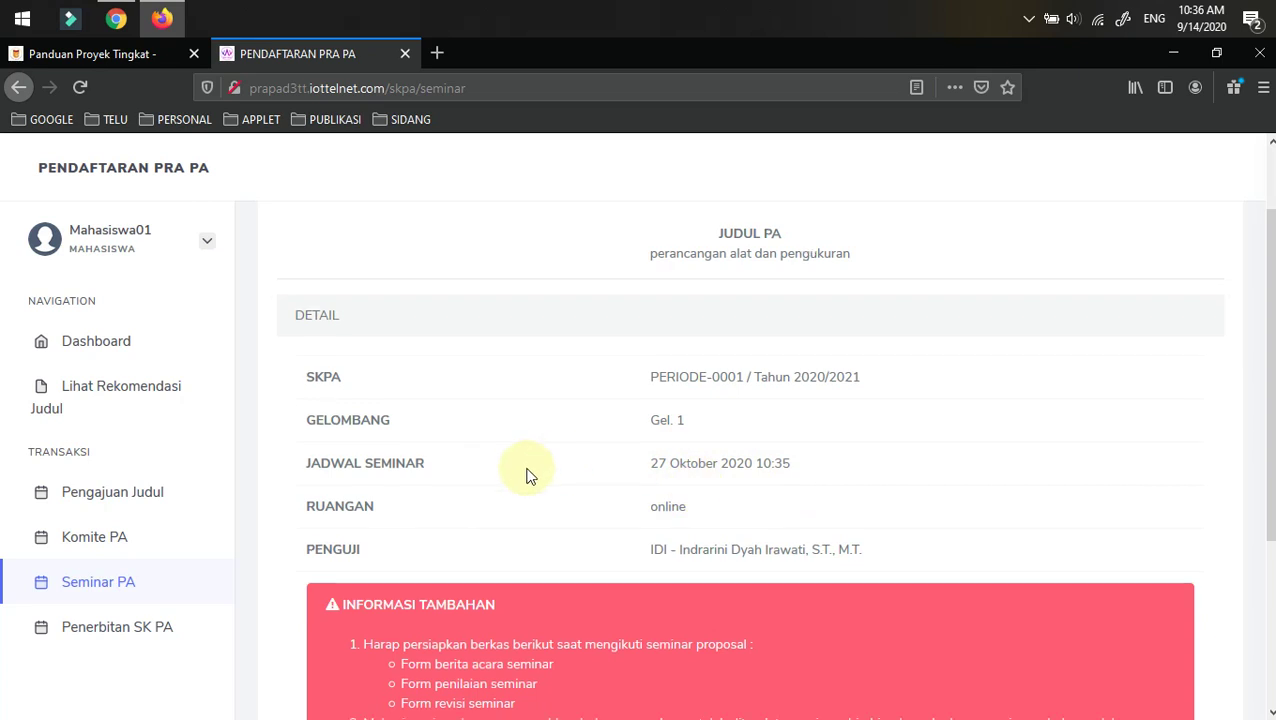
{"action": "scroll", "coordinate": [686, 482], "scroll_direction": "down", "scroll_amount": 2}
{"action": "scroll", "coordinate": [661, 490], "scroll_direction": "down", "scroll_amount": 3}
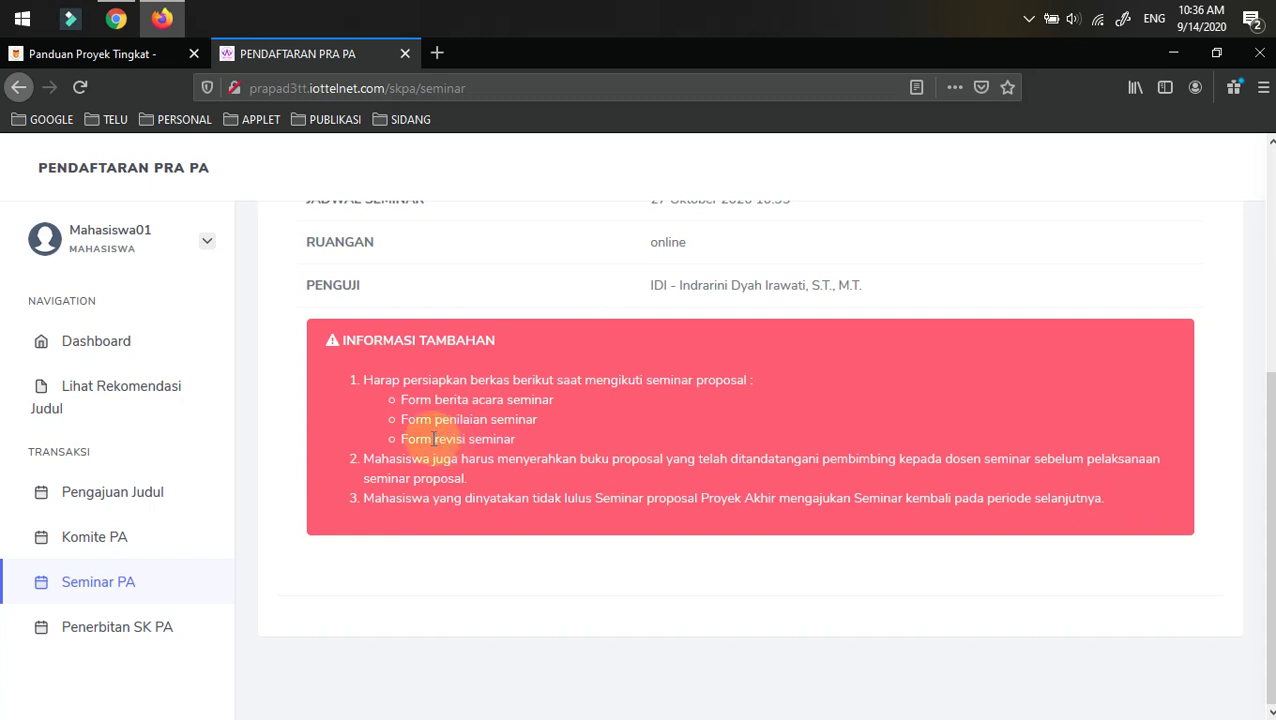
{"action": "left_click", "coordinate": [75, 586]}
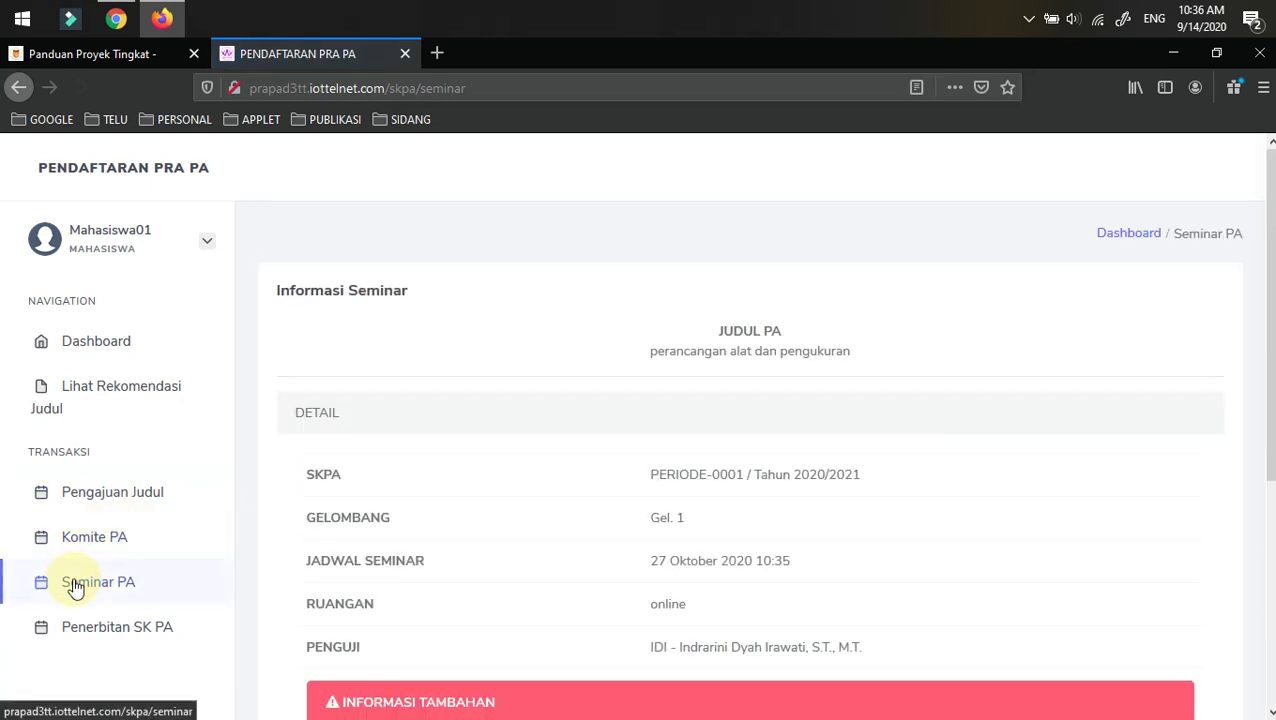
{"action": "left_click", "coordinate": [103, 630]}
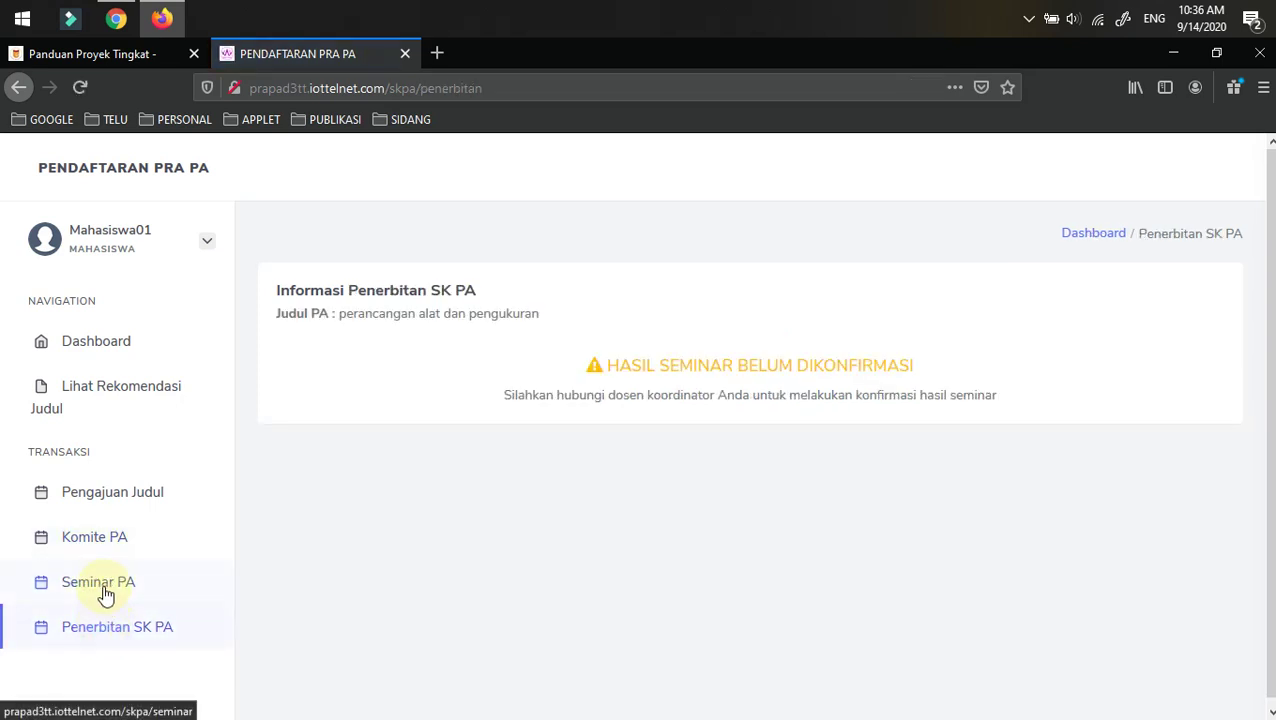
{"action": "left_click", "coordinate": [104, 589]}
{"action": "scroll", "coordinate": [380, 415], "scroll_direction": "down", "scroll_amount": 3}
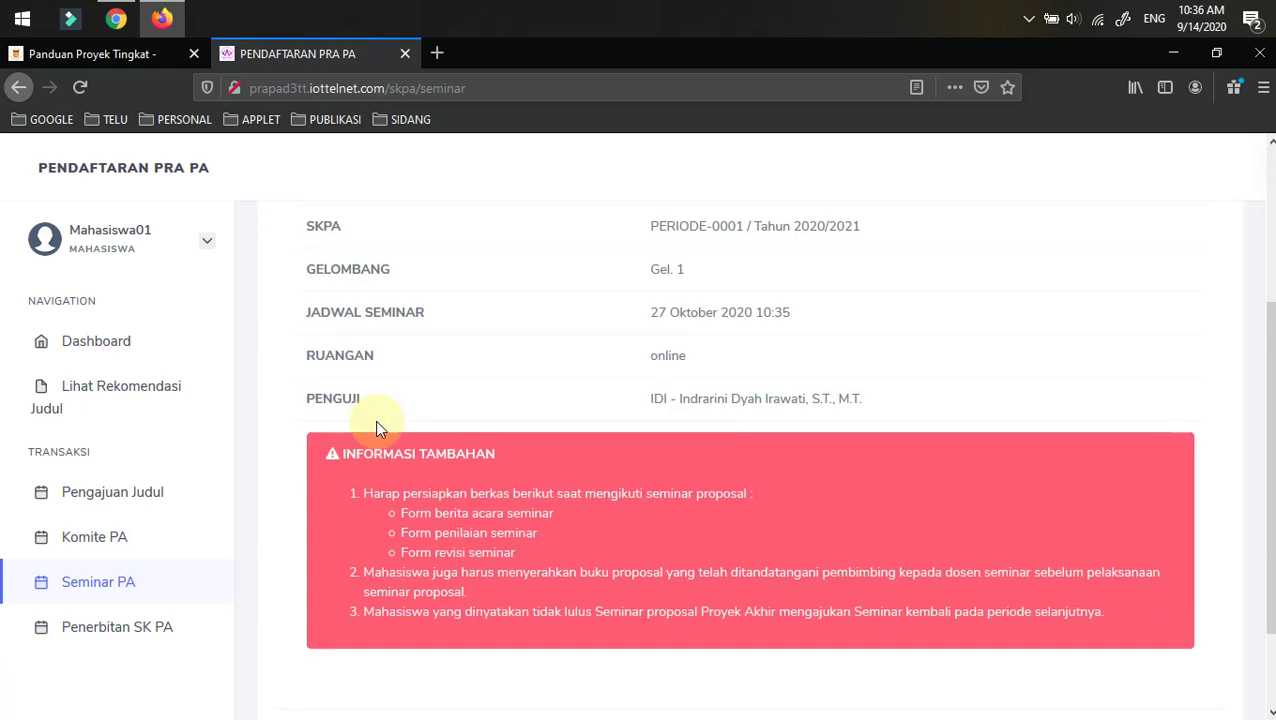
{"action": "left_click", "coordinate": [164, 25]}
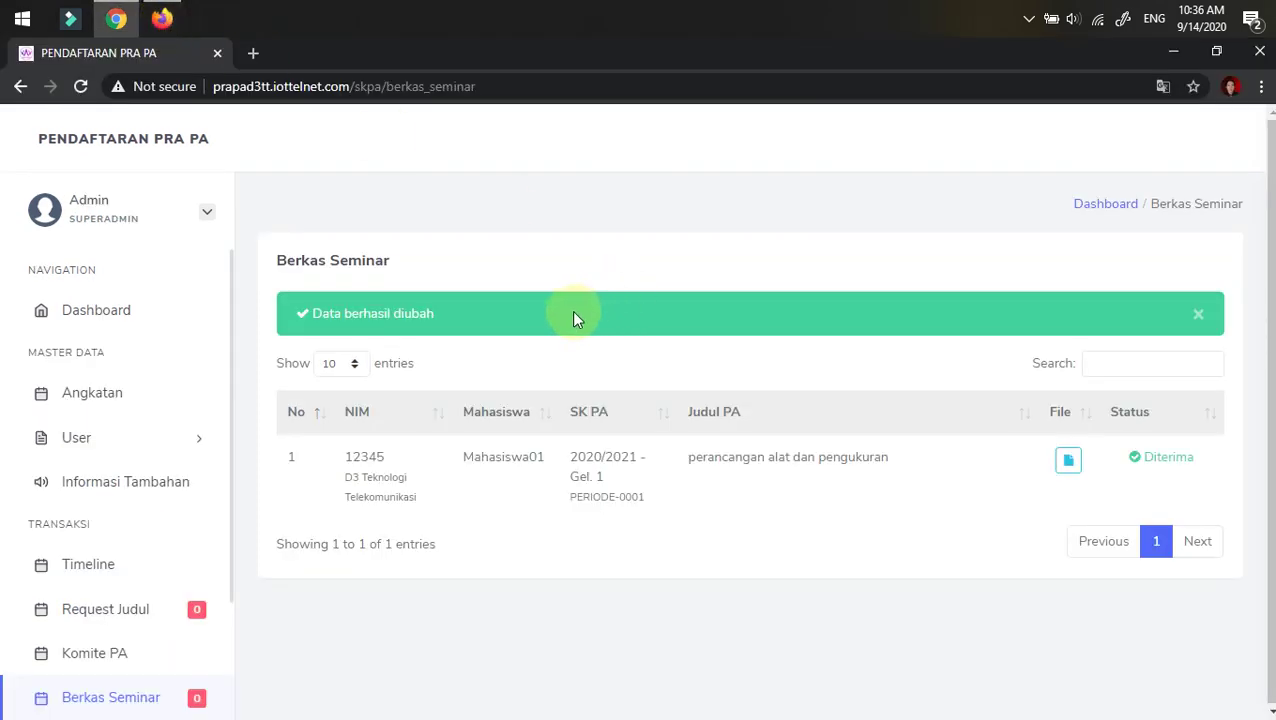
- Approve the student's Hasil Seminar entry with 'Persetujuan dengan Revisi' and save
{"action": "scroll", "coordinate": [128, 447], "scroll_direction": "down", "scroll_amount": 3}
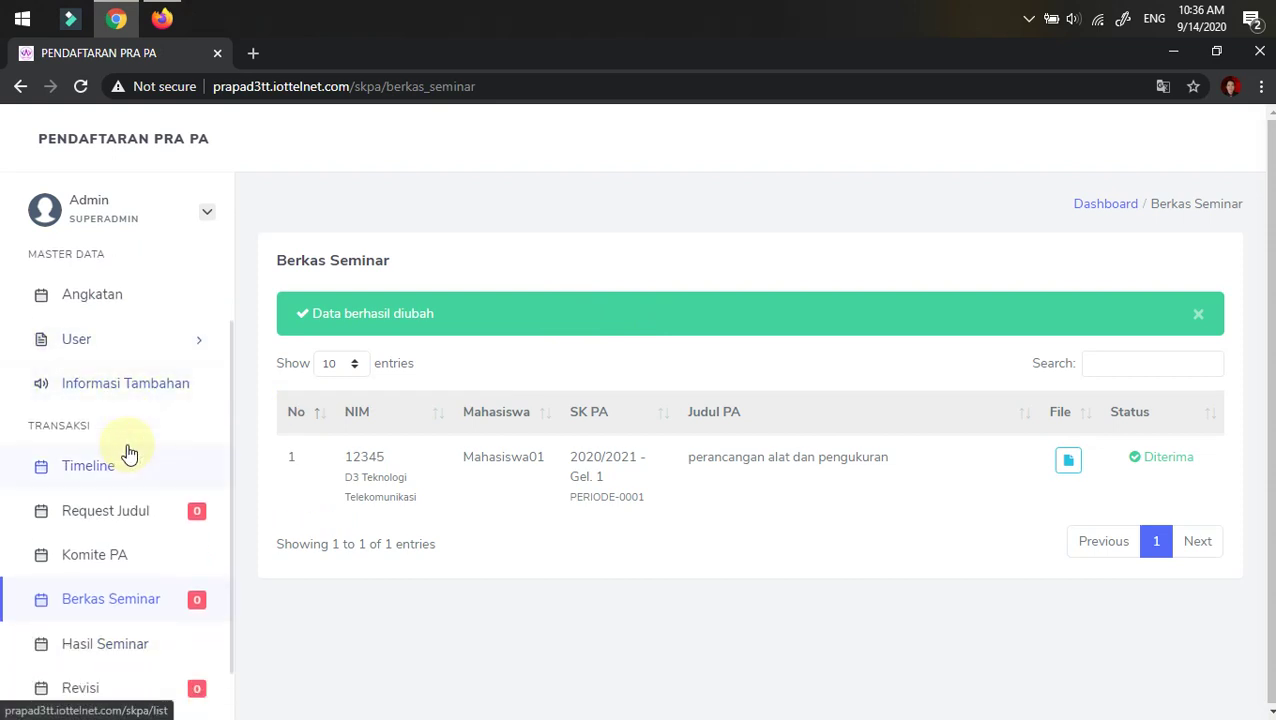
{"action": "scroll", "coordinate": [128, 454], "scroll_direction": "down", "scroll_amount": 1}
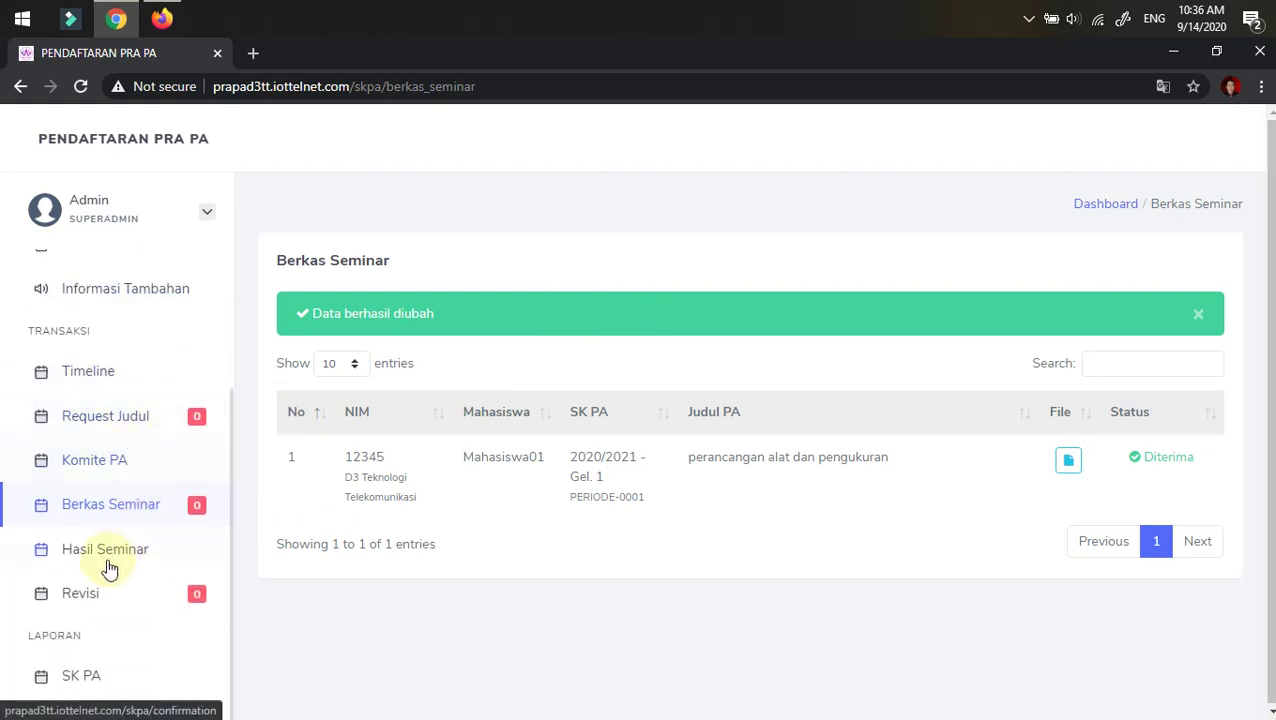
{"action": "left_click", "coordinate": [108, 561]}
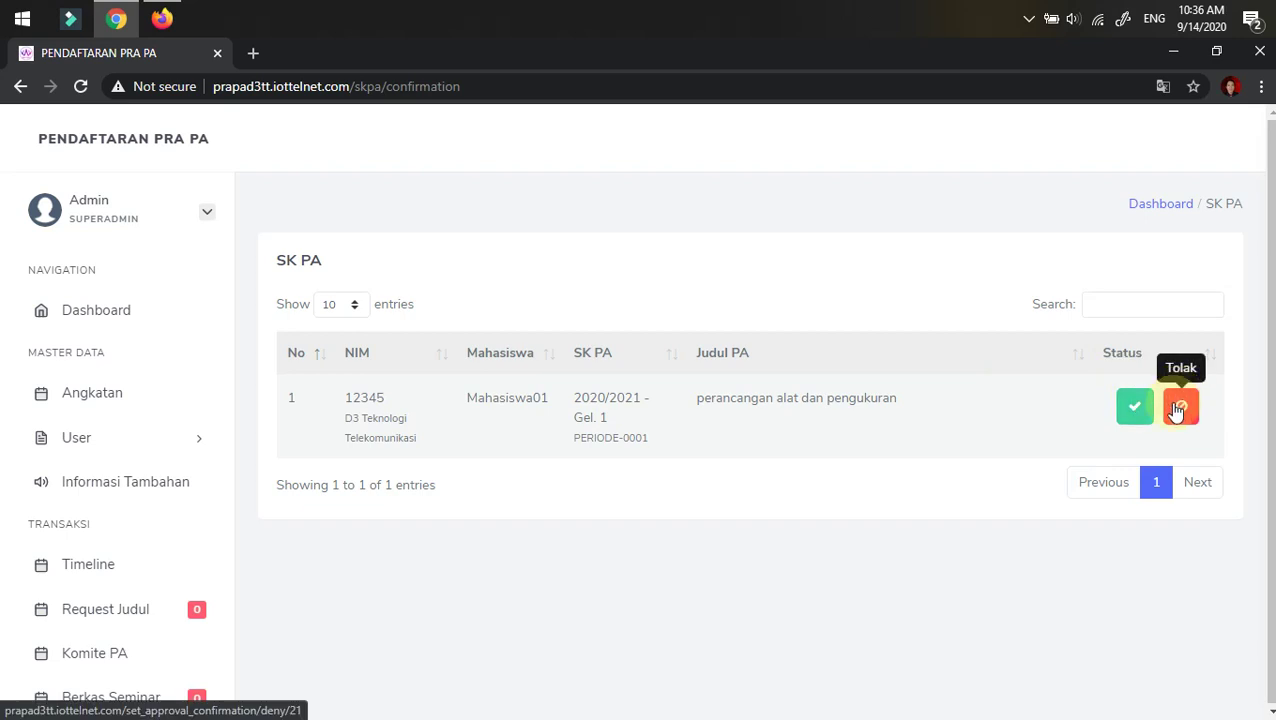
{"action": "left_click", "coordinate": [1134, 408]}
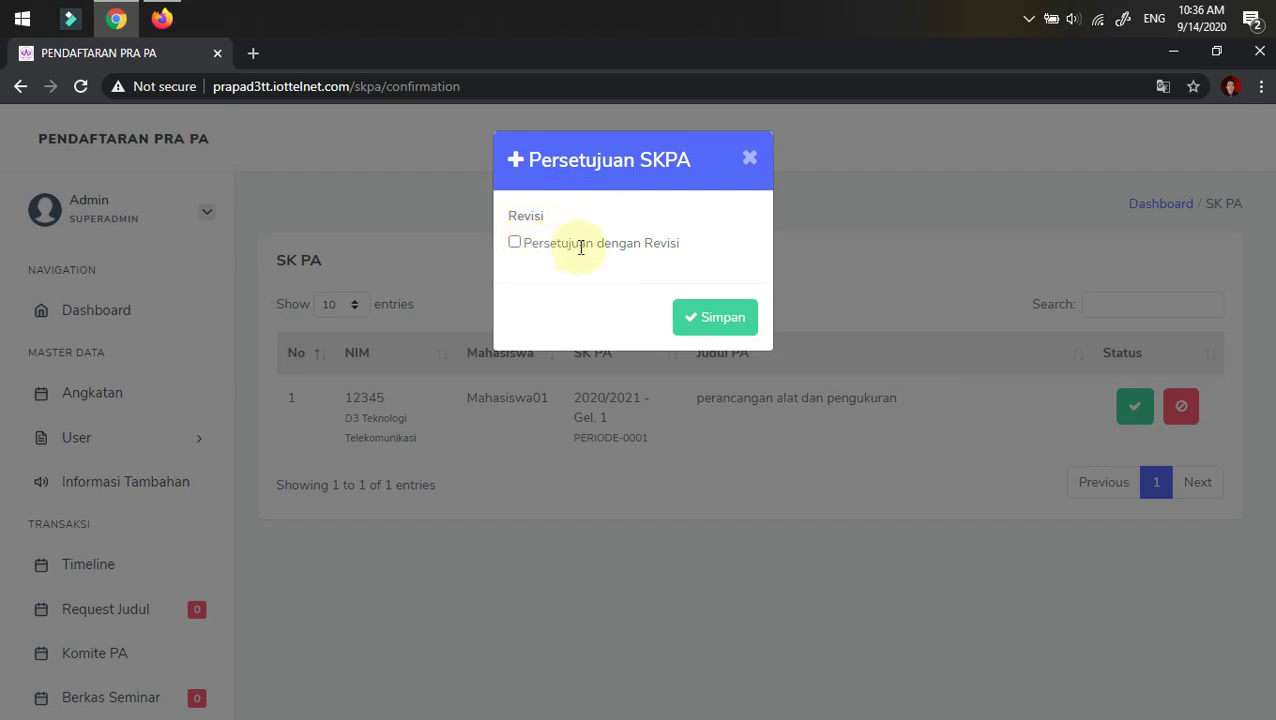
{"action": "left_click", "coordinate": [515, 243]}
{"action": "left_click", "coordinate": [728, 317]}
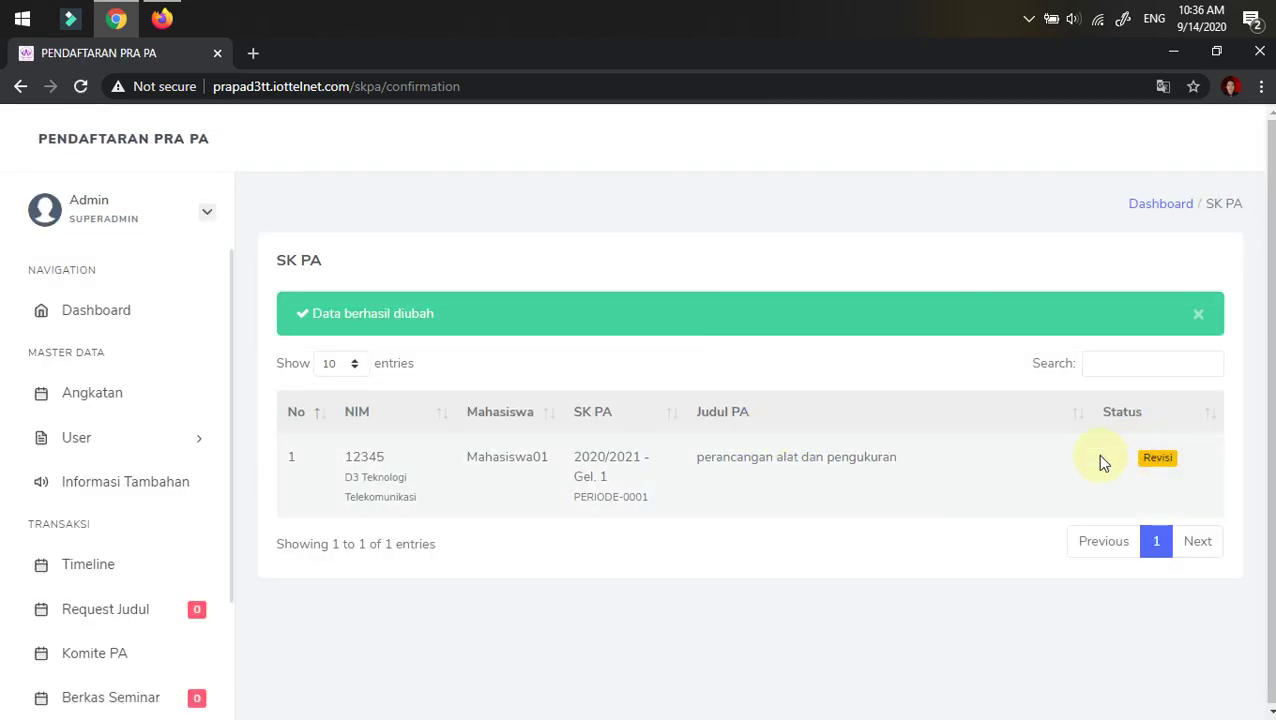
{"action": "scroll", "coordinate": [205, 521], "scroll_direction": "down", "scroll_amount": 1}
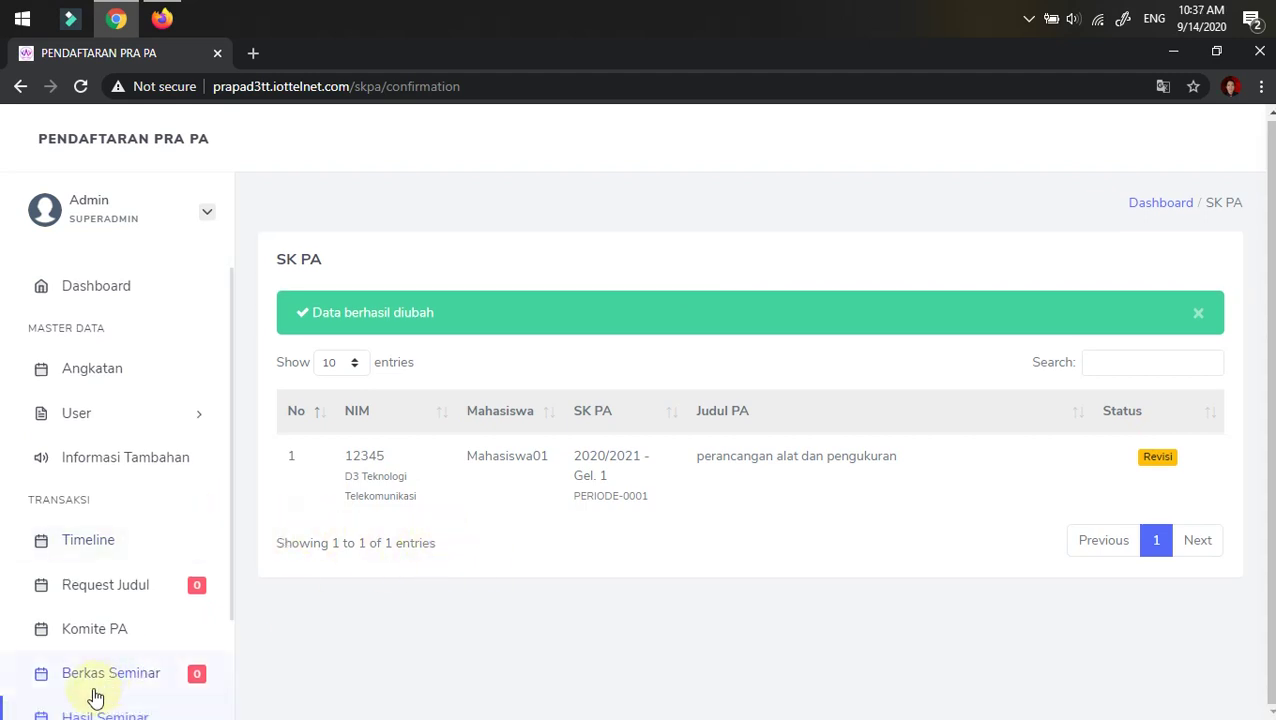
- Reload the student's portal in Firefox and open the Penerbitan SK PA page
{"action": "left_click", "coordinate": [158, 26]}
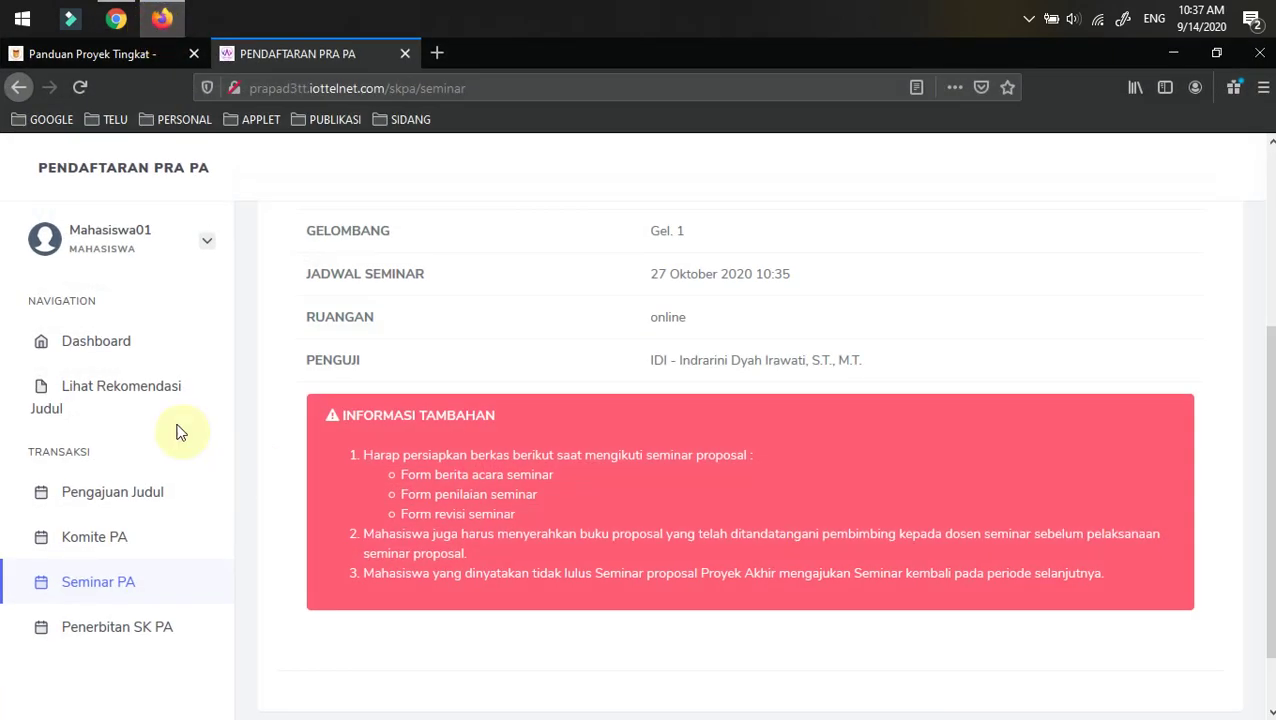
{"action": "left_click", "coordinate": [80, 88]}
{"action": "left_click", "coordinate": [113, 587]}
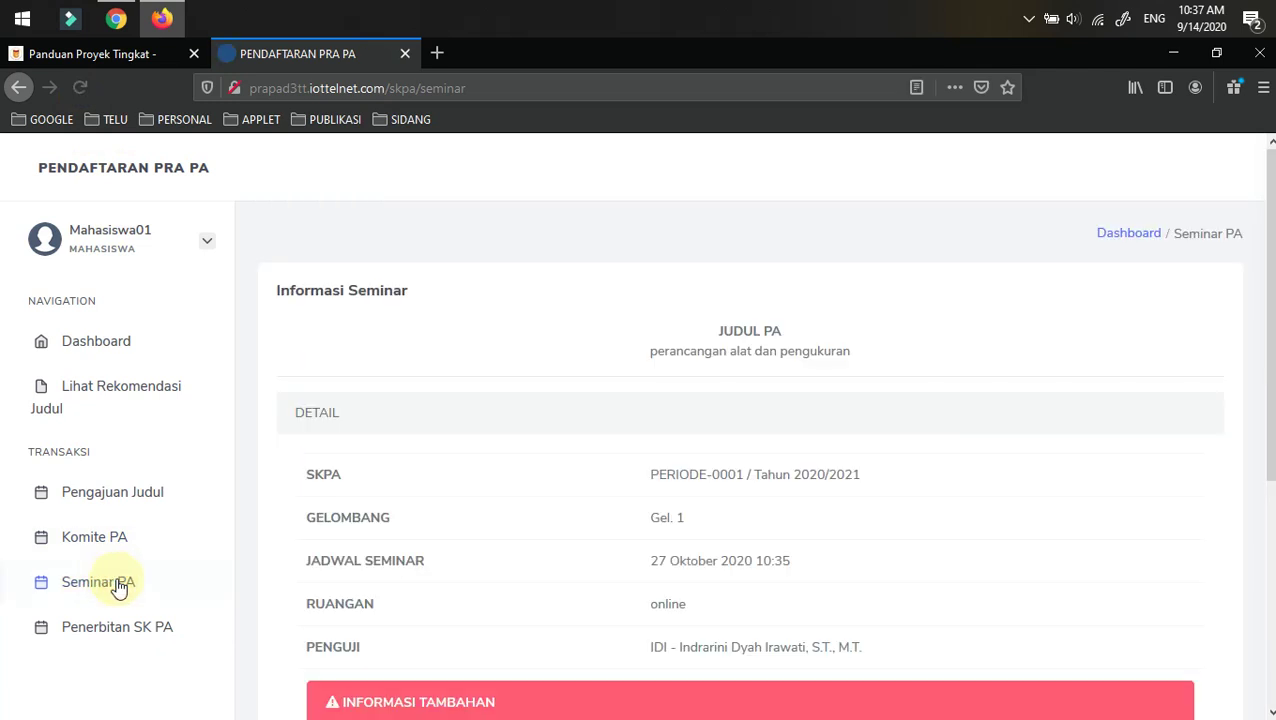
{"action": "scroll", "coordinate": [835, 448], "scroll_direction": "down", "scroll_amount": 3}
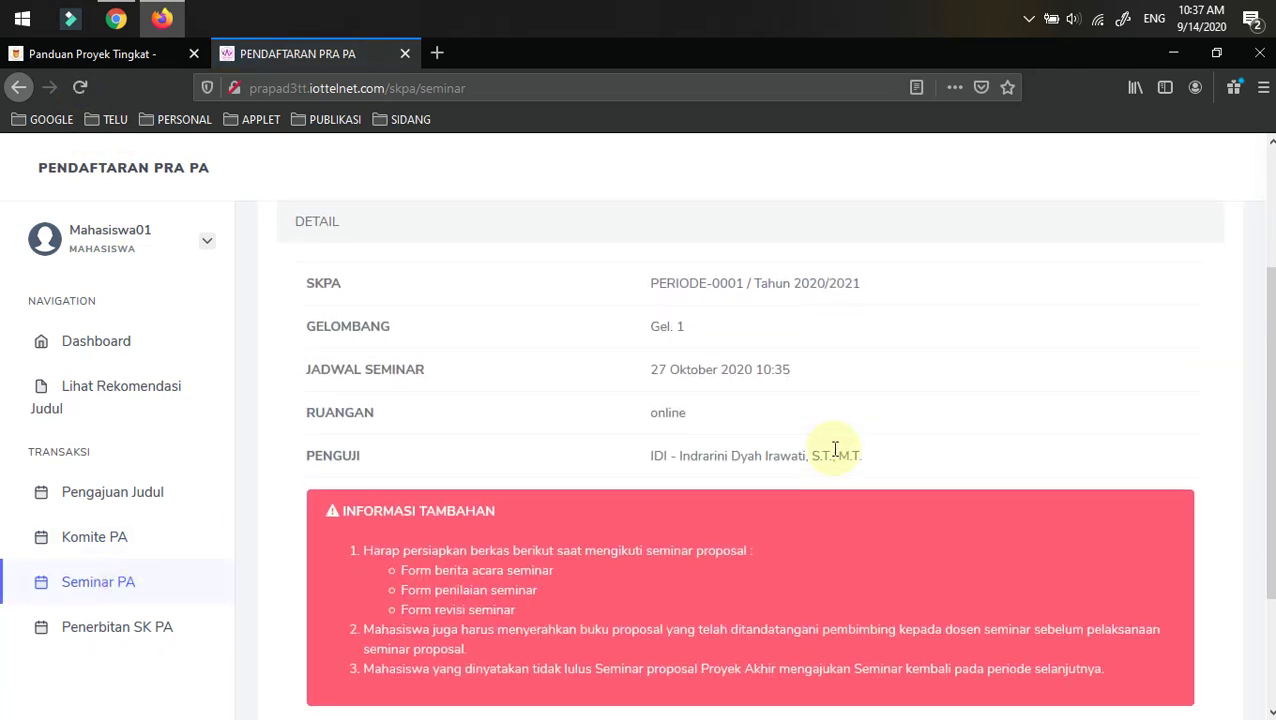
{"action": "scroll", "coordinate": [835, 450], "scroll_direction": "up", "scroll_amount": 2}
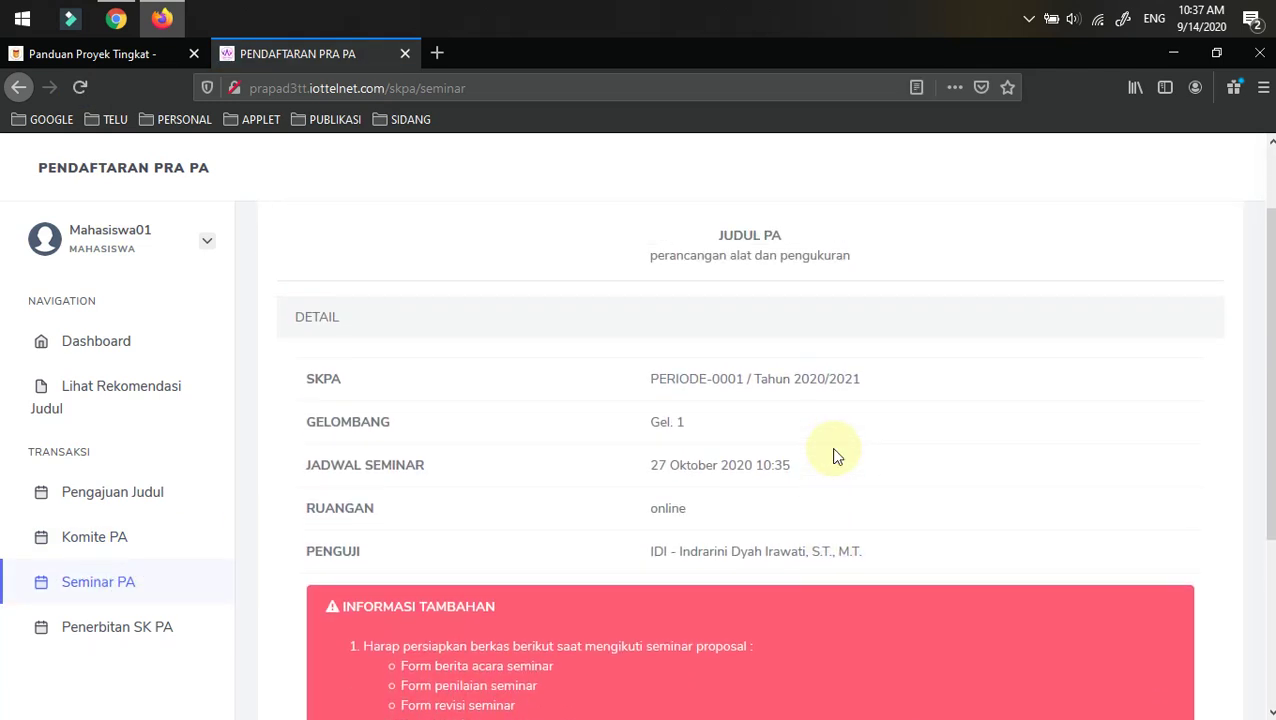
{"action": "scroll", "coordinate": [800, 467], "scroll_direction": "down", "scroll_amount": 3}
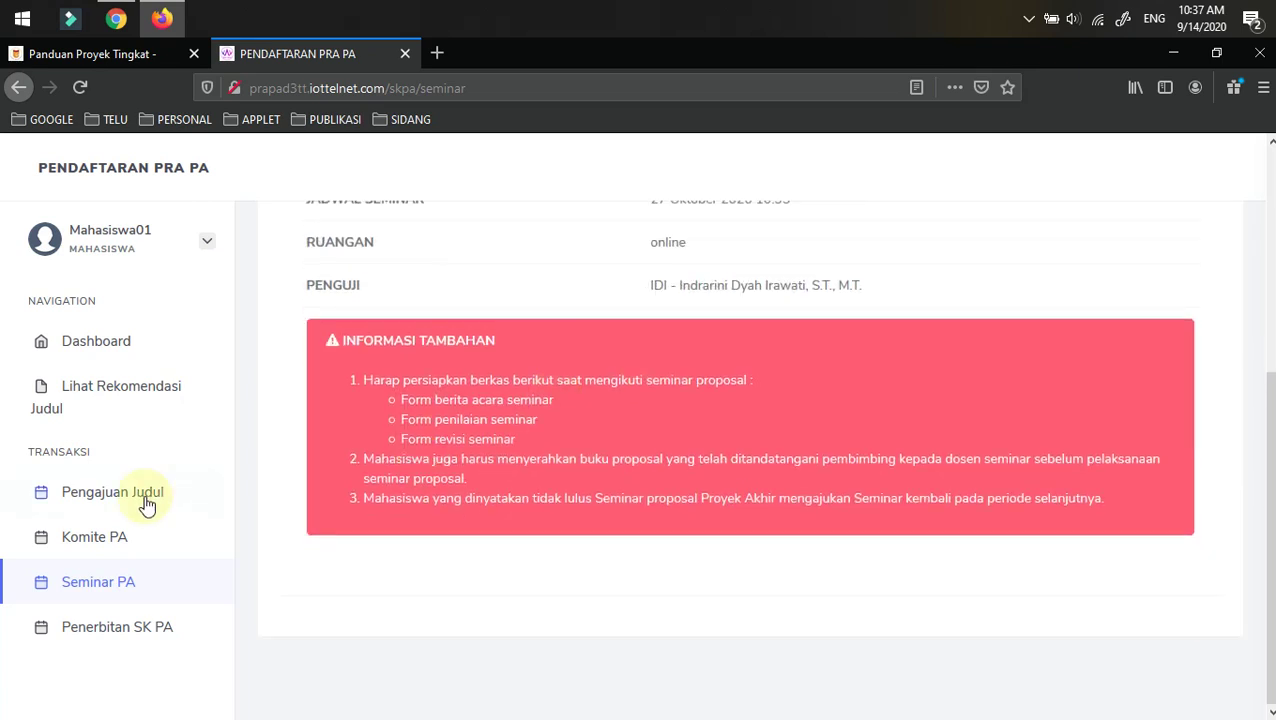
{"action": "left_click", "coordinate": [110, 630]}
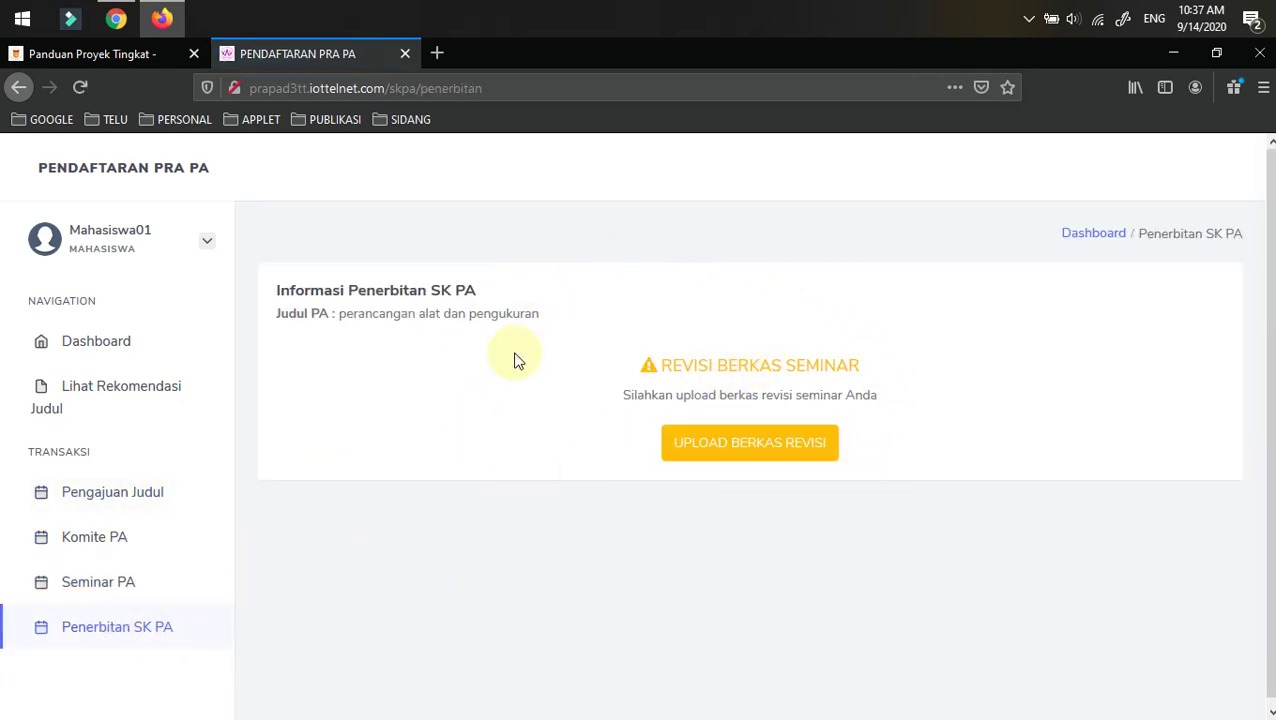
- Upload the TASS review PDF as the seminar revision file
{"action": "left_click", "coordinate": [740, 458]}
{"action": "left_click", "coordinate": [464, 285]}
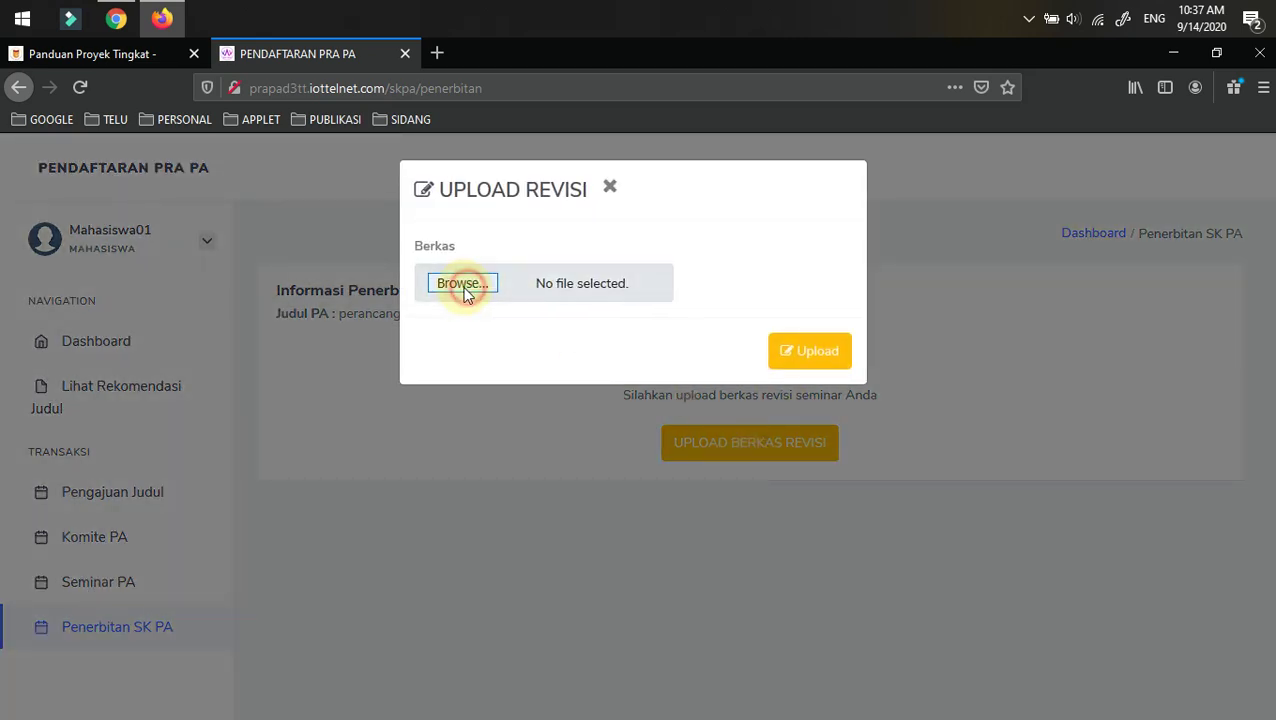
{"action": "left_click", "coordinate": [228, 213]}
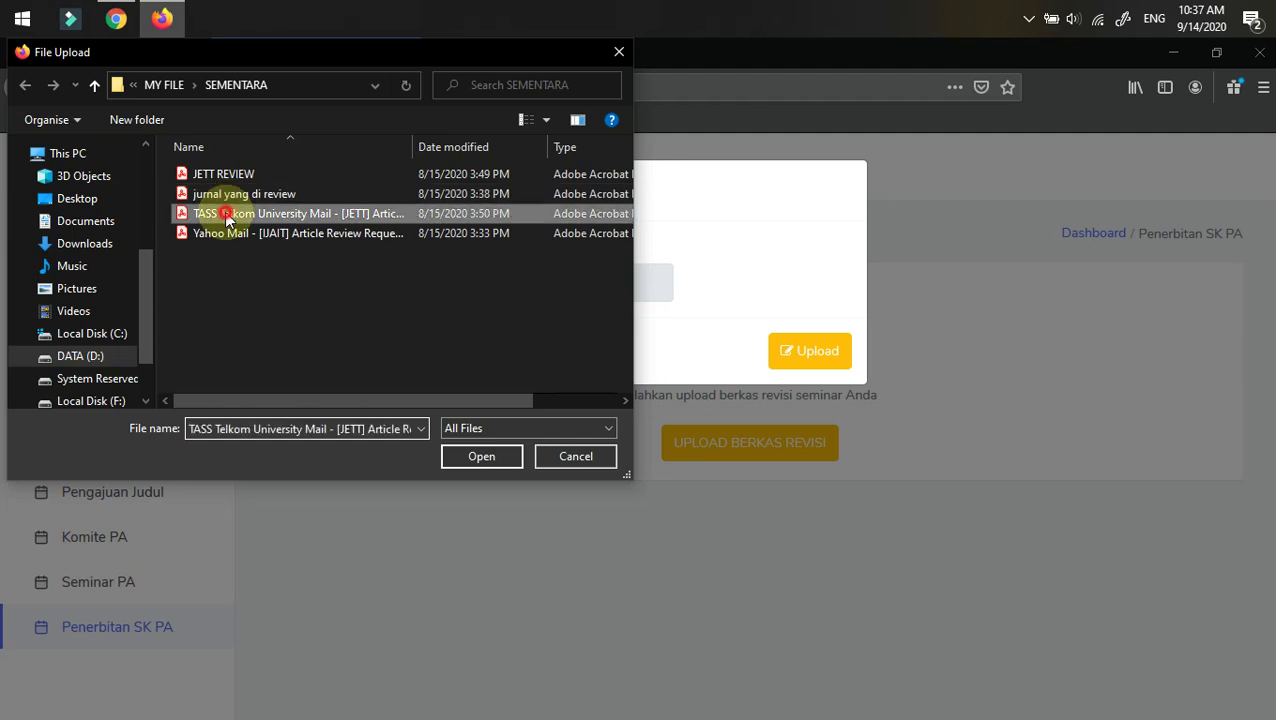
{"action": "left_click", "coordinate": [479, 456]}
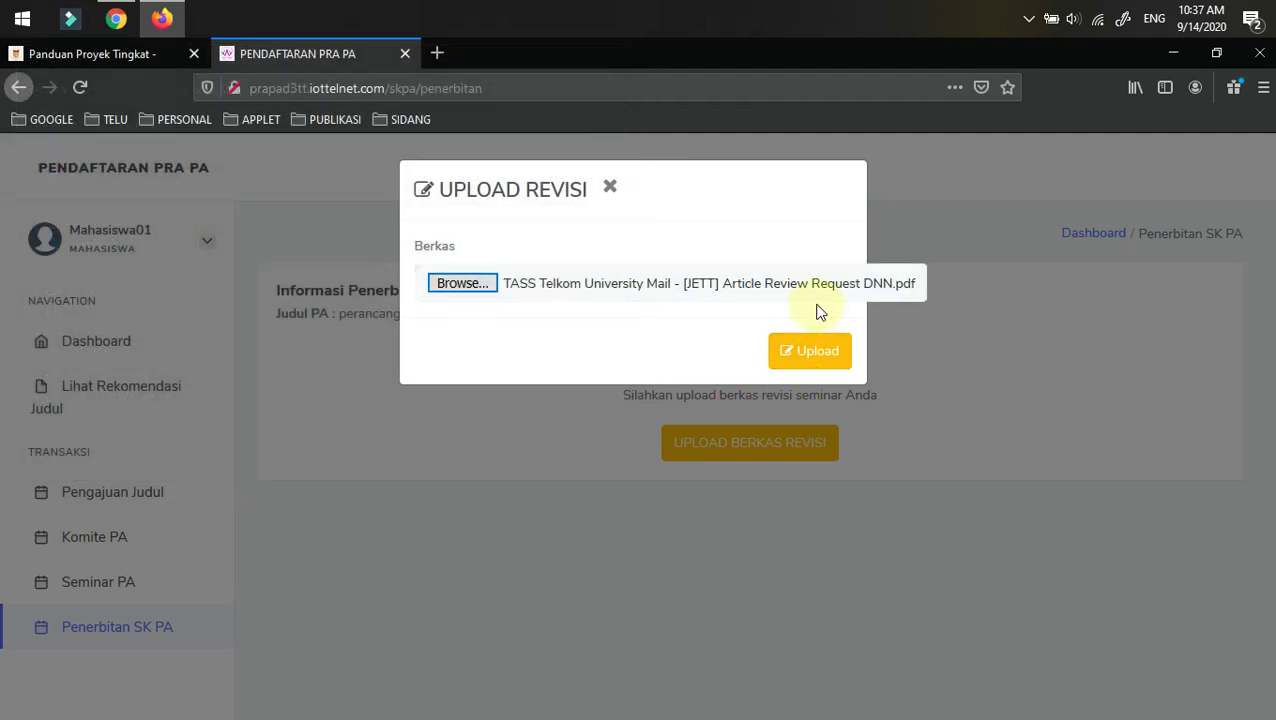
{"action": "left_click", "coordinate": [822, 358]}
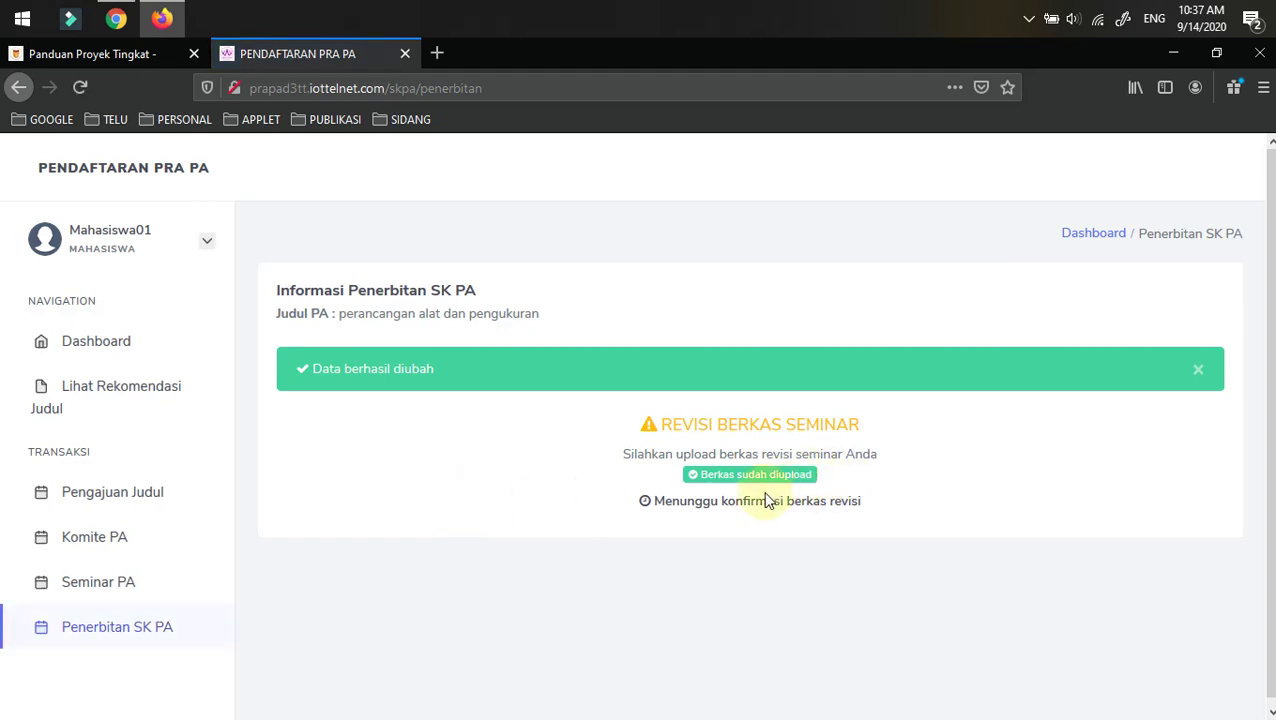
- Accept the uploaded revision in the admin Revisi list, then reload the student's Penerbitan SK PA page
{"action": "left_click", "coordinate": [115, 22]}
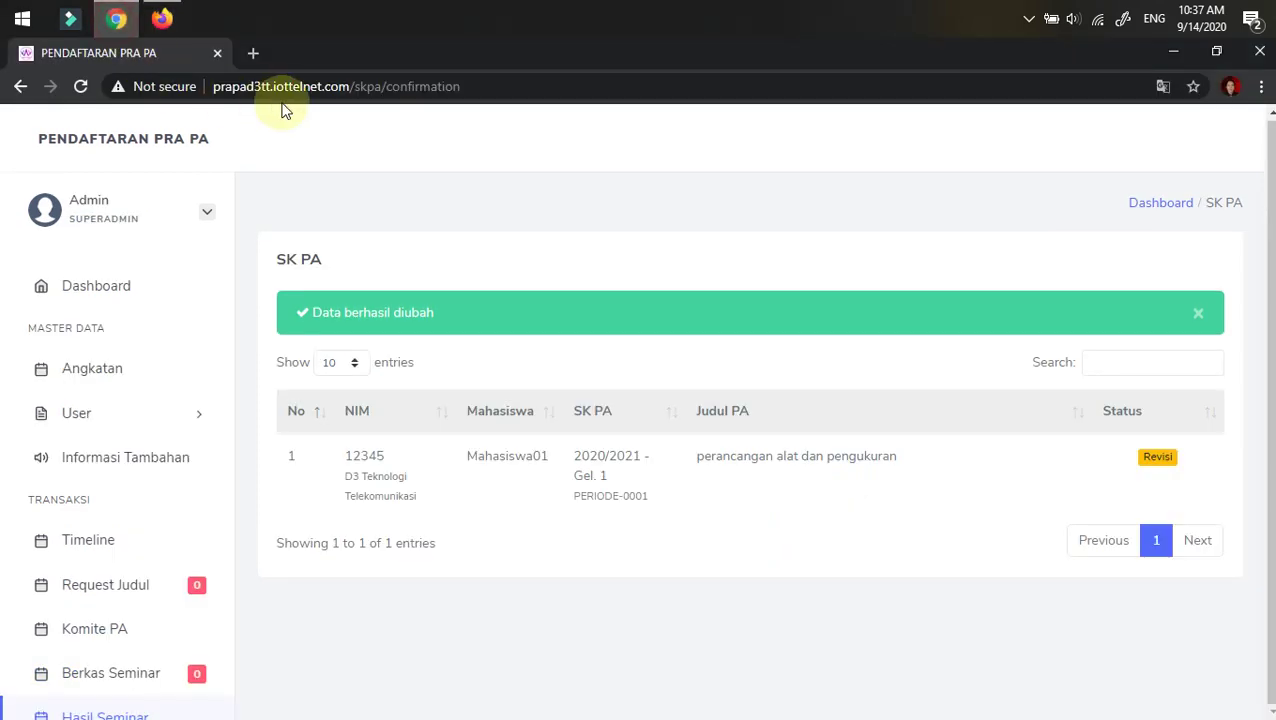
{"action": "left_click", "coordinate": [81, 87]}
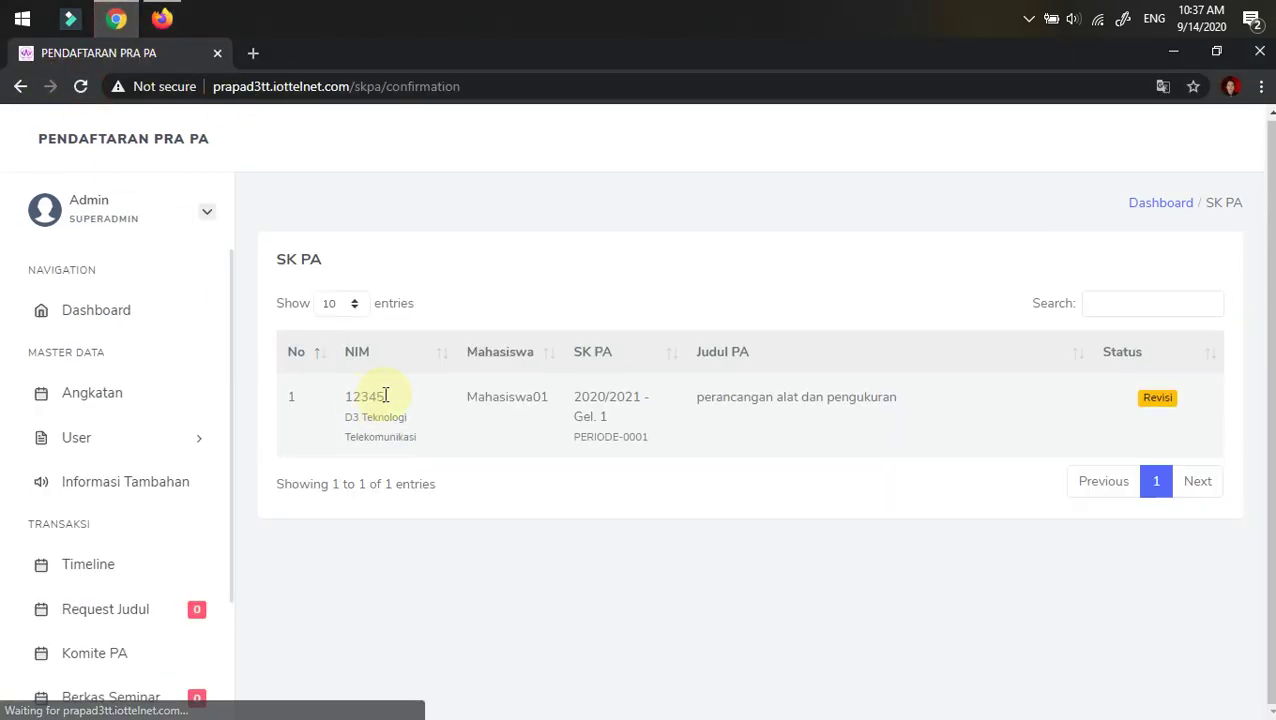
{"action": "scroll", "coordinate": [120, 495], "scroll_direction": "down", "scroll_amount": 3}
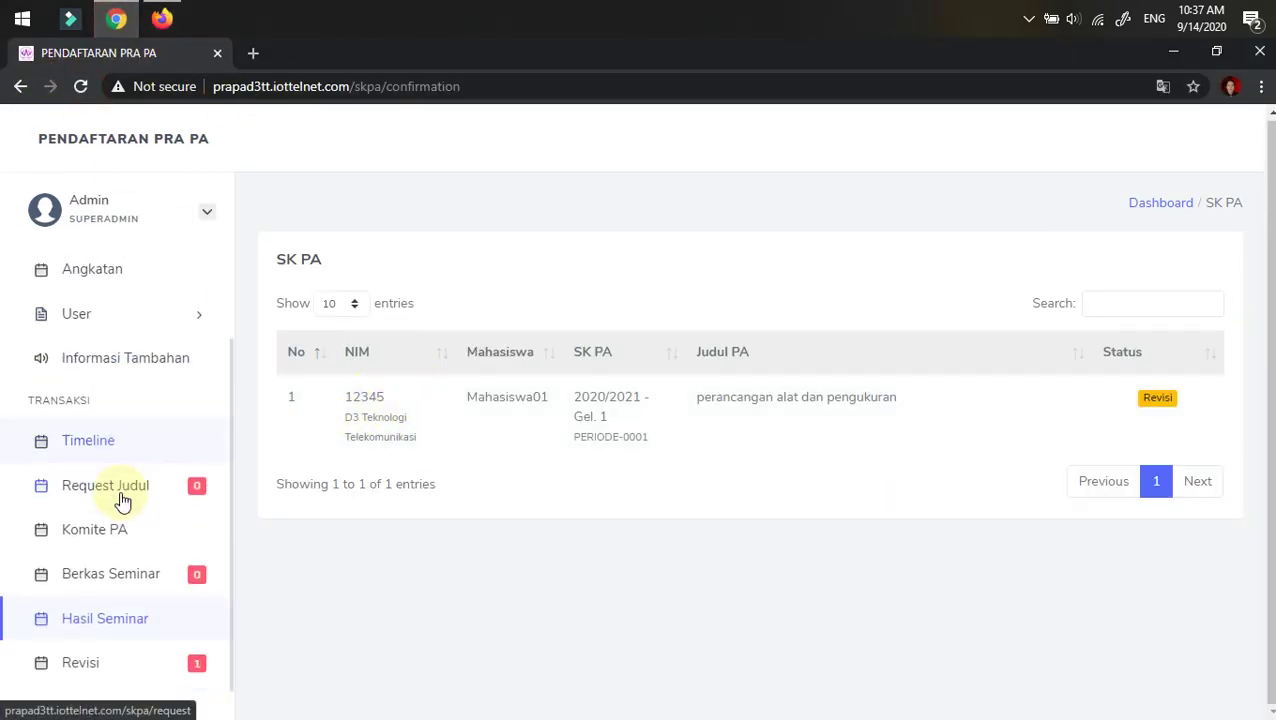
{"action": "left_click", "coordinate": [101, 640]}
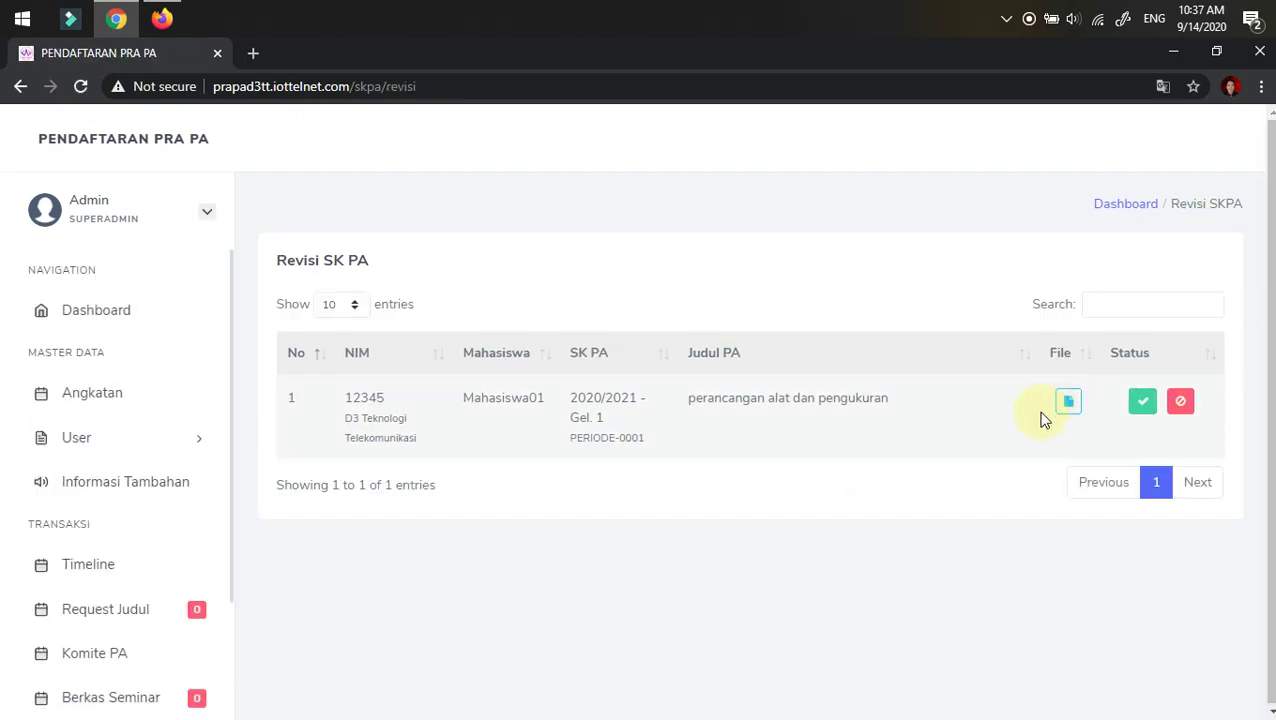
{"action": "left_click", "coordinate": [1142, 403]}
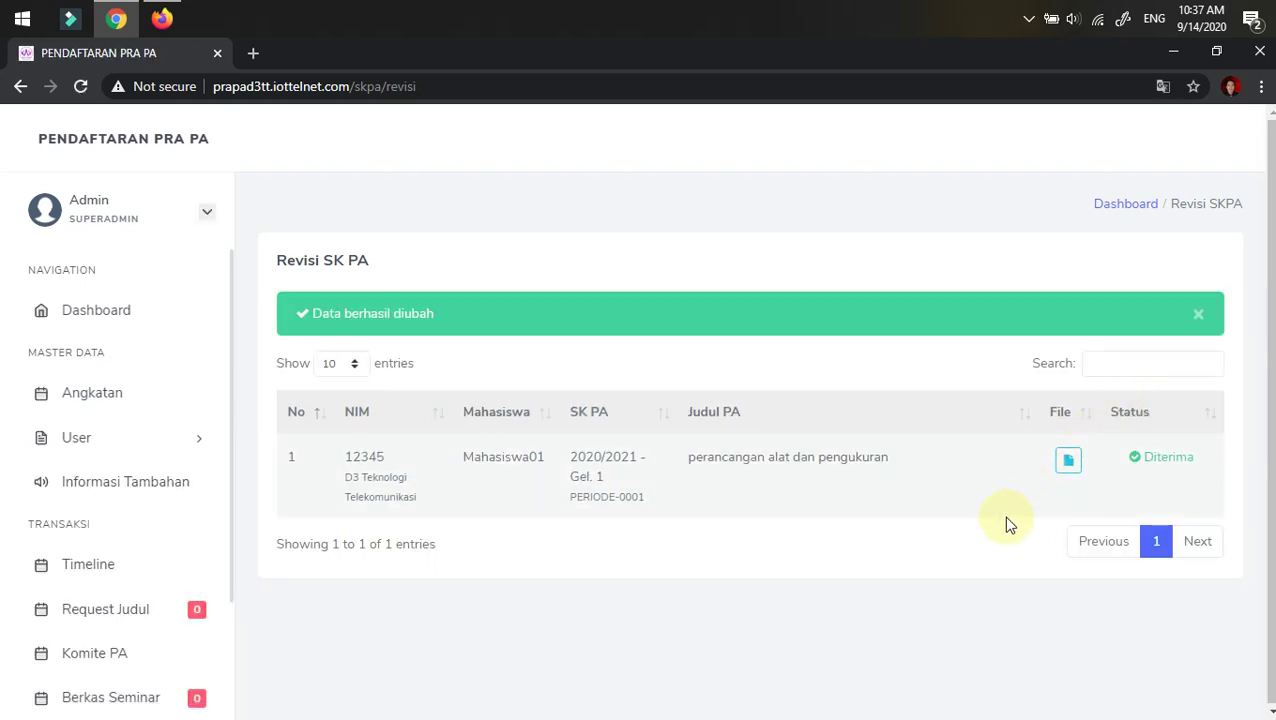
{"action": "left_click", "coordinate": [162, 18]}
{"action": "left_click", "coordinate": [82, 87]}
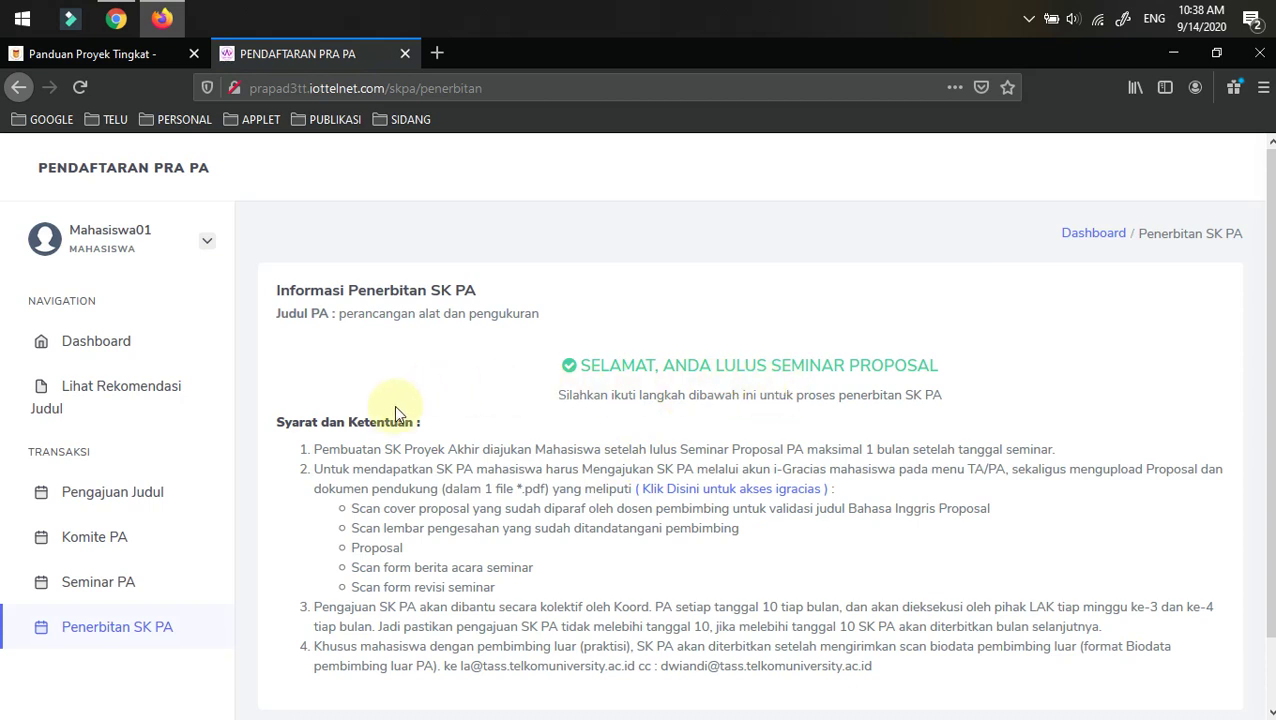
- Return to the Dashboard and confirm all four Progress stages, including Penerbitan SK PA, are checked
{"action": "scroll", "coordinate": [400, 422], "scroll_direction": "down", "scroll_amount": 2}
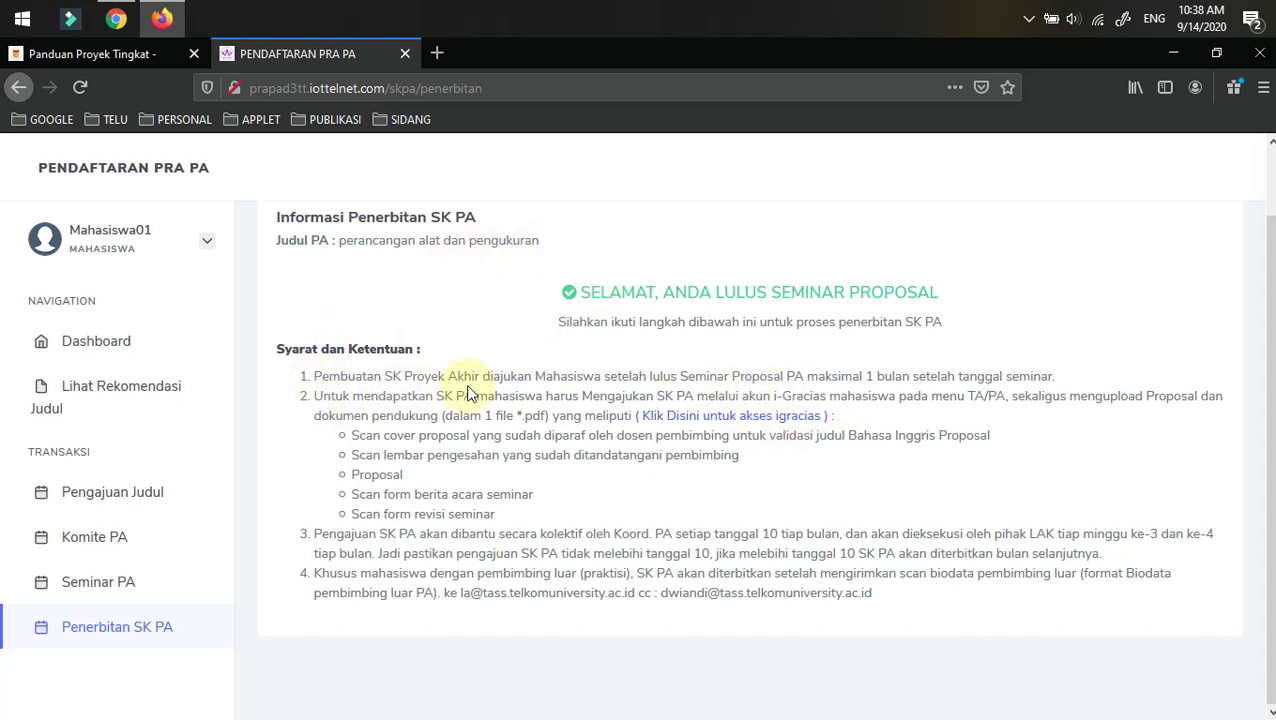
{"action": "left_click", "coordinate": [97, 350]}
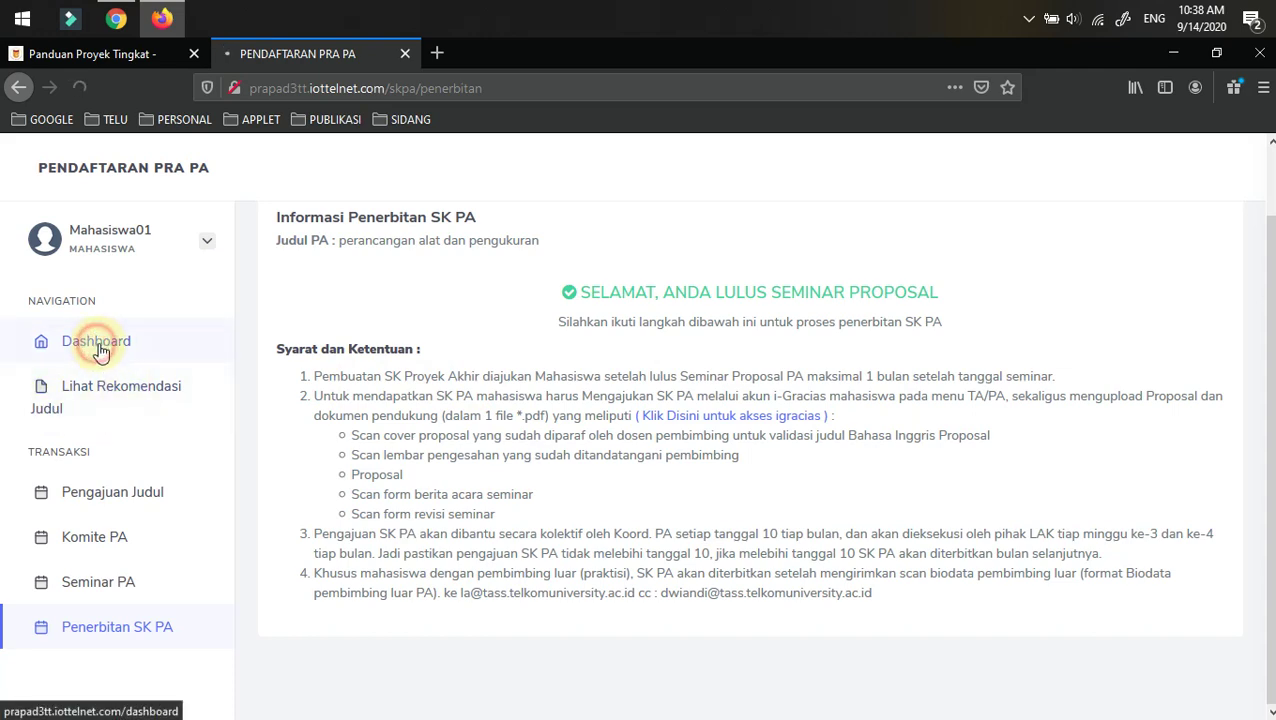
{"action": "scroll", "coordinate": [1226, 430], "scroll_direction": "down", "scroll_amount": 3}
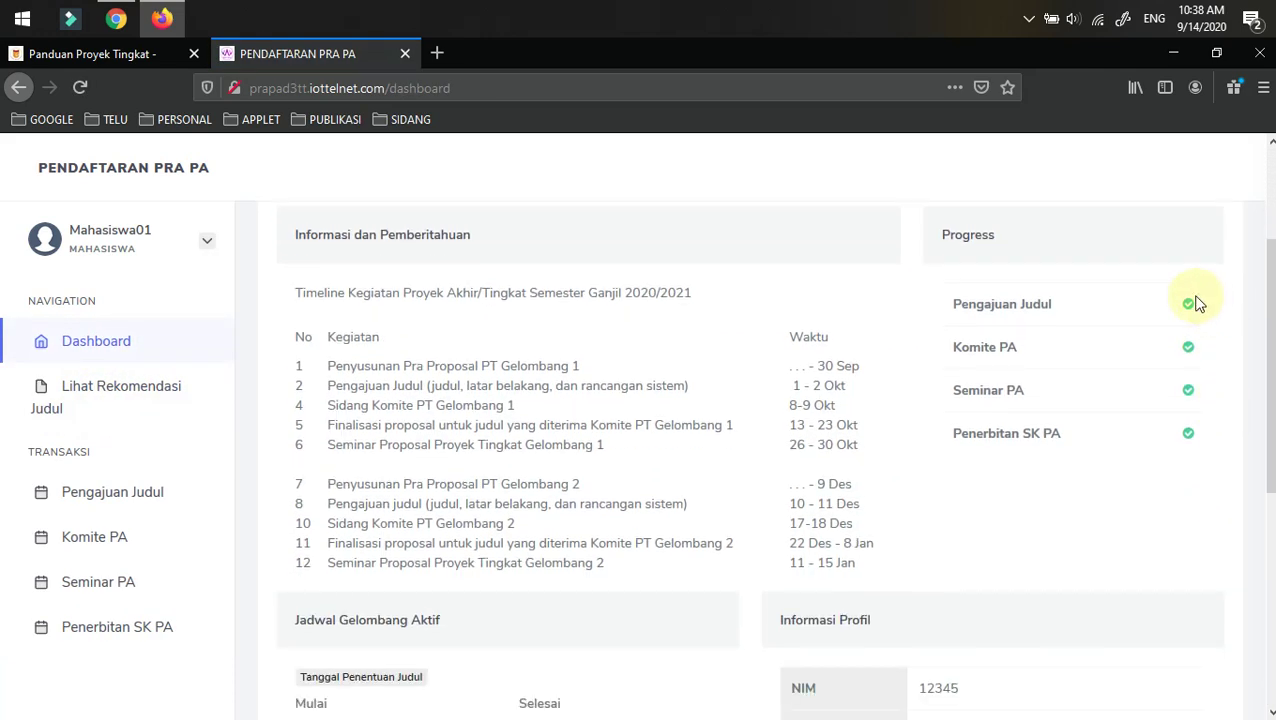